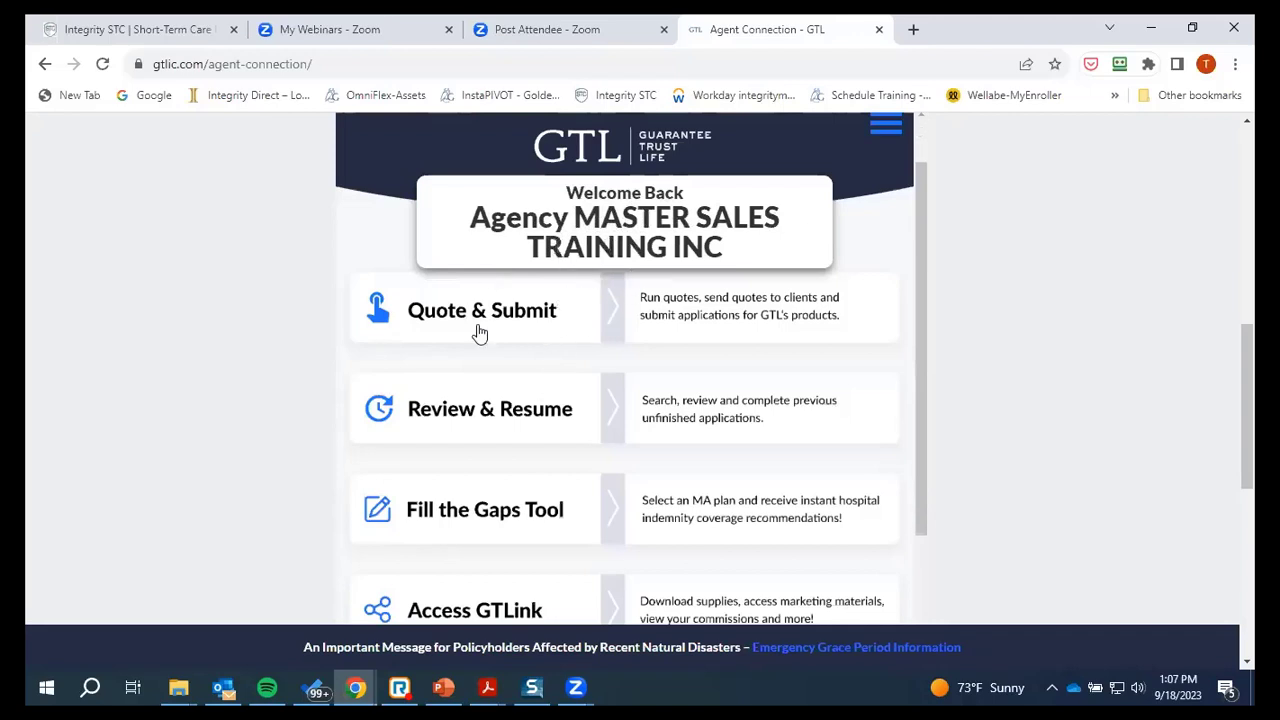
Start a new quote and application from Quote & Submit
scroll(478, 331, "down", 2)
scroll(478, 331, "up", 2)
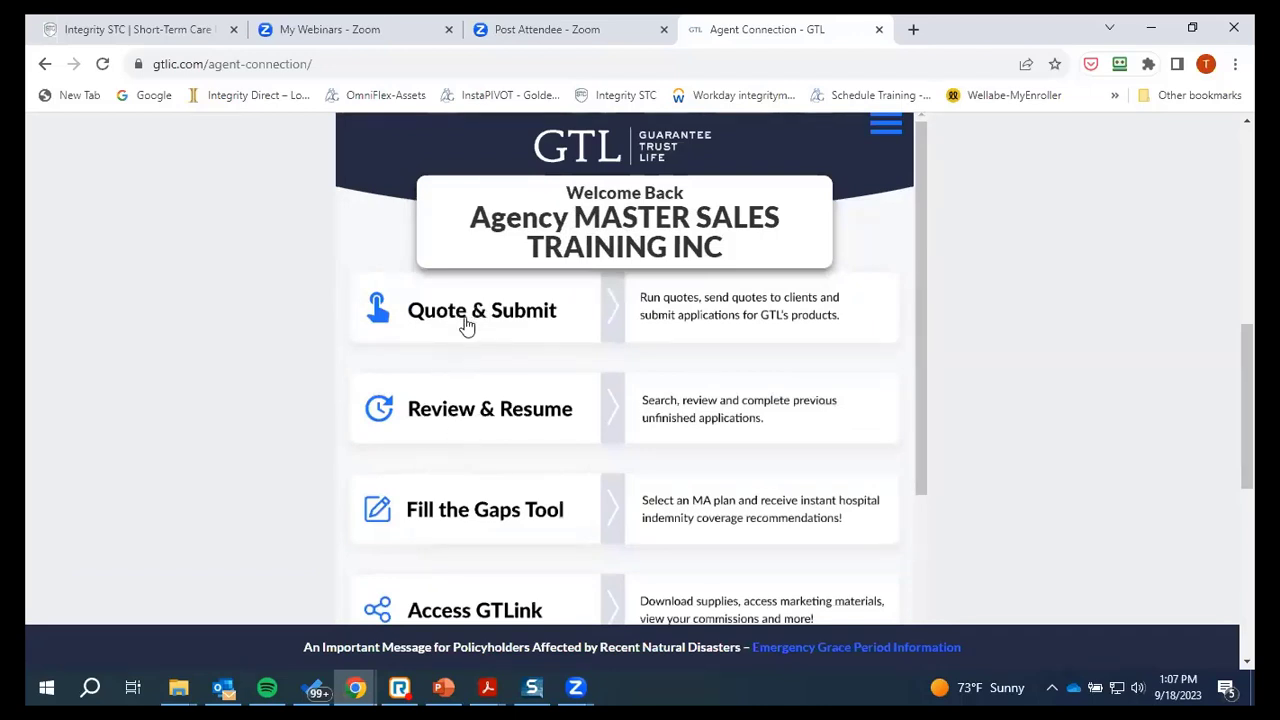
scroll(440, 418, "down", 1)
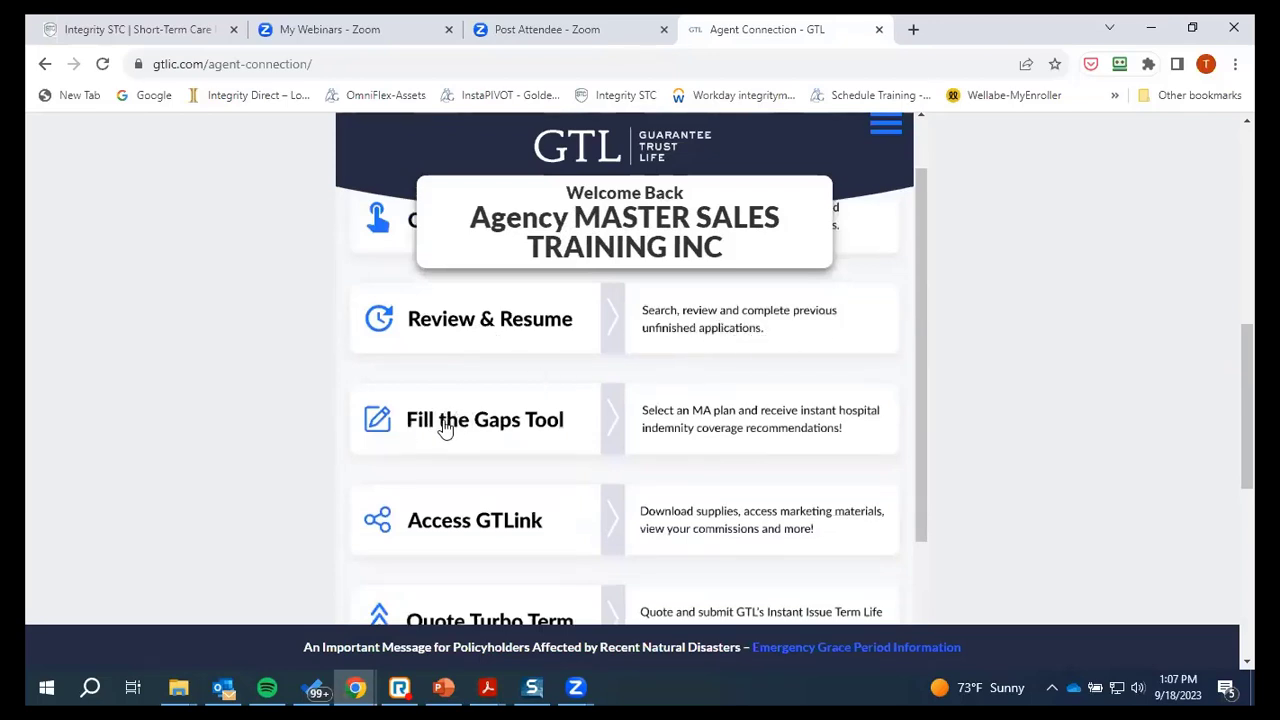
scroll(449, 426, "down", 1)
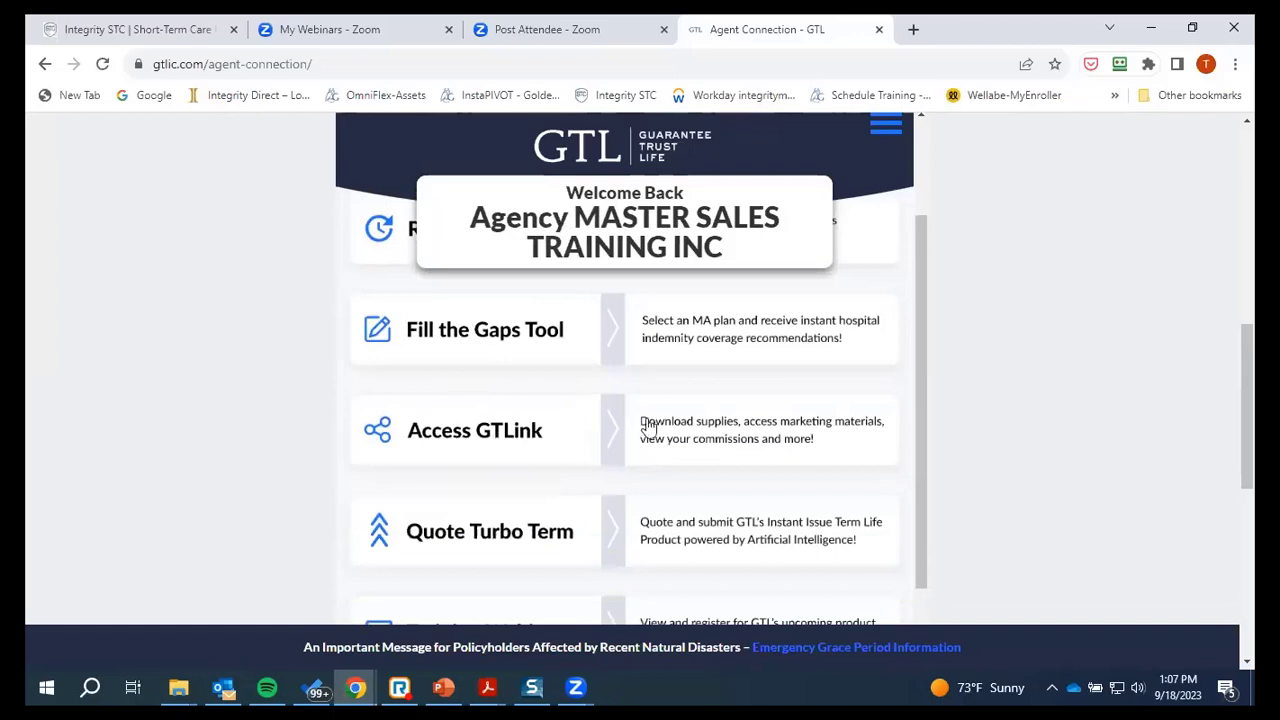
scroll(450, 460, "down", 1)
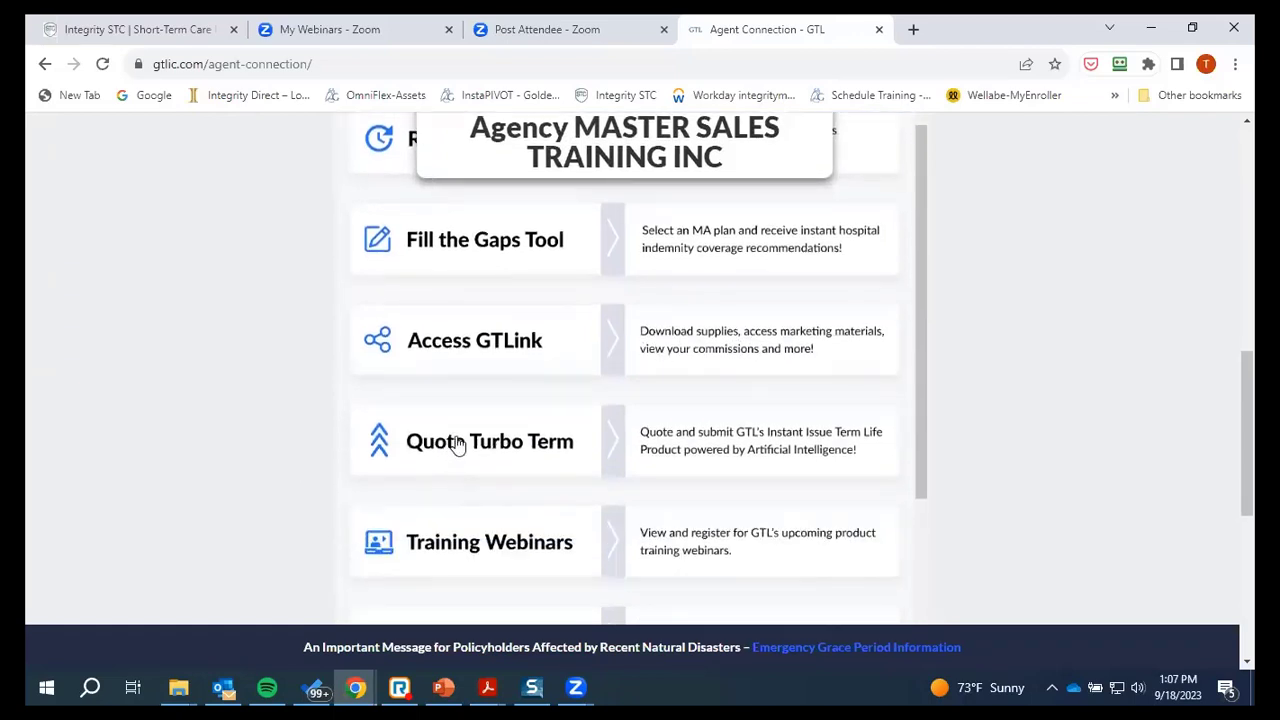
scroll(729, 449, "down", 1)
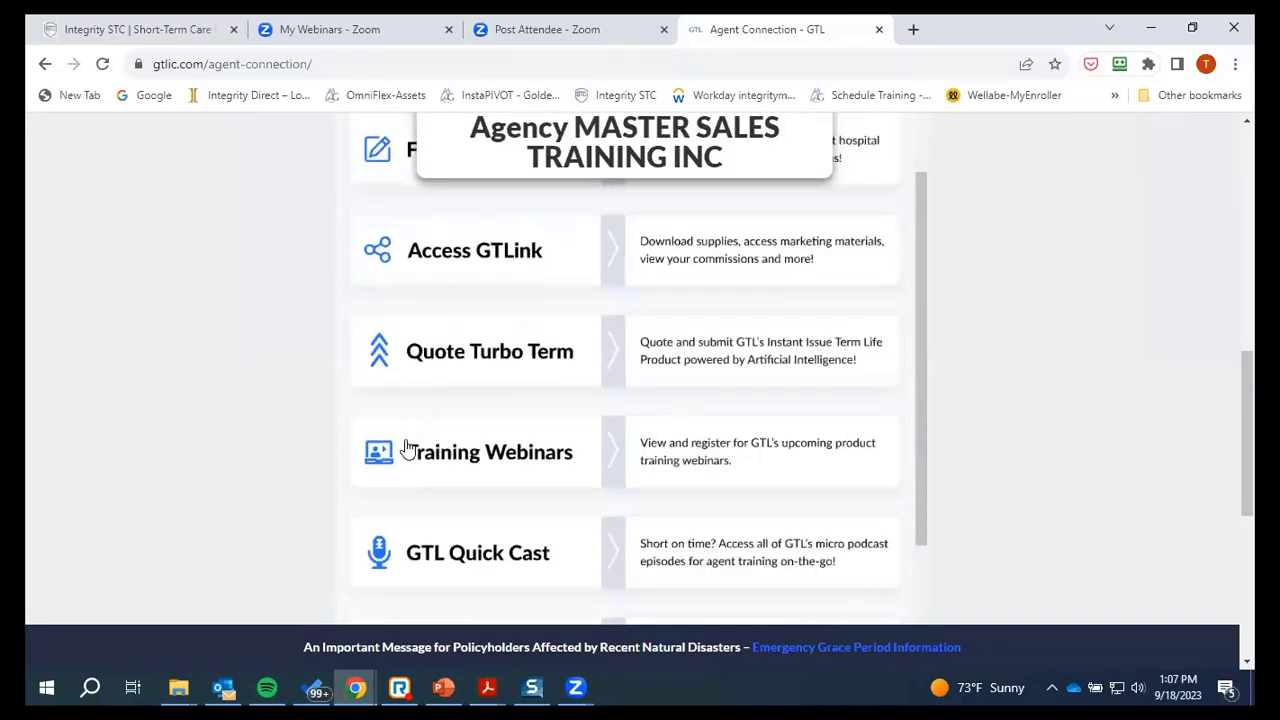
scroll(449, 468, "down", 1)
scroll(471, 471, "down", 1)
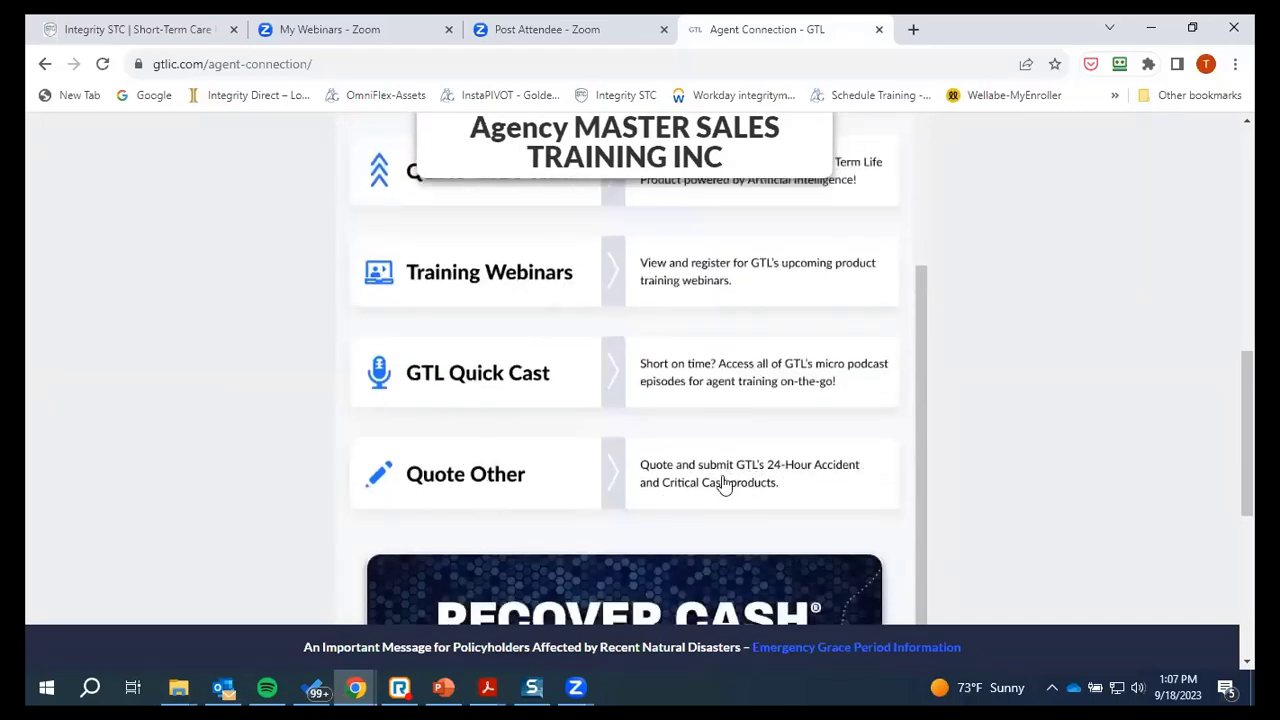
scroll(502, 486, "up", 7)
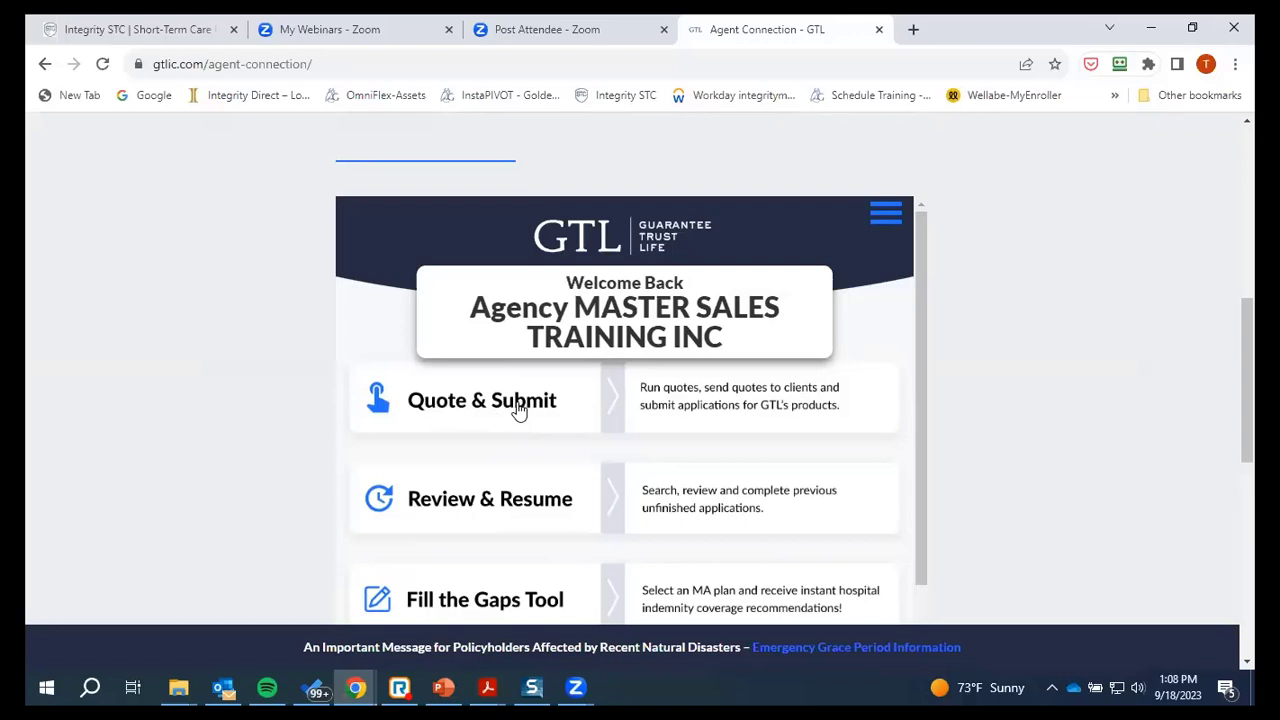
left_click(518, 410)
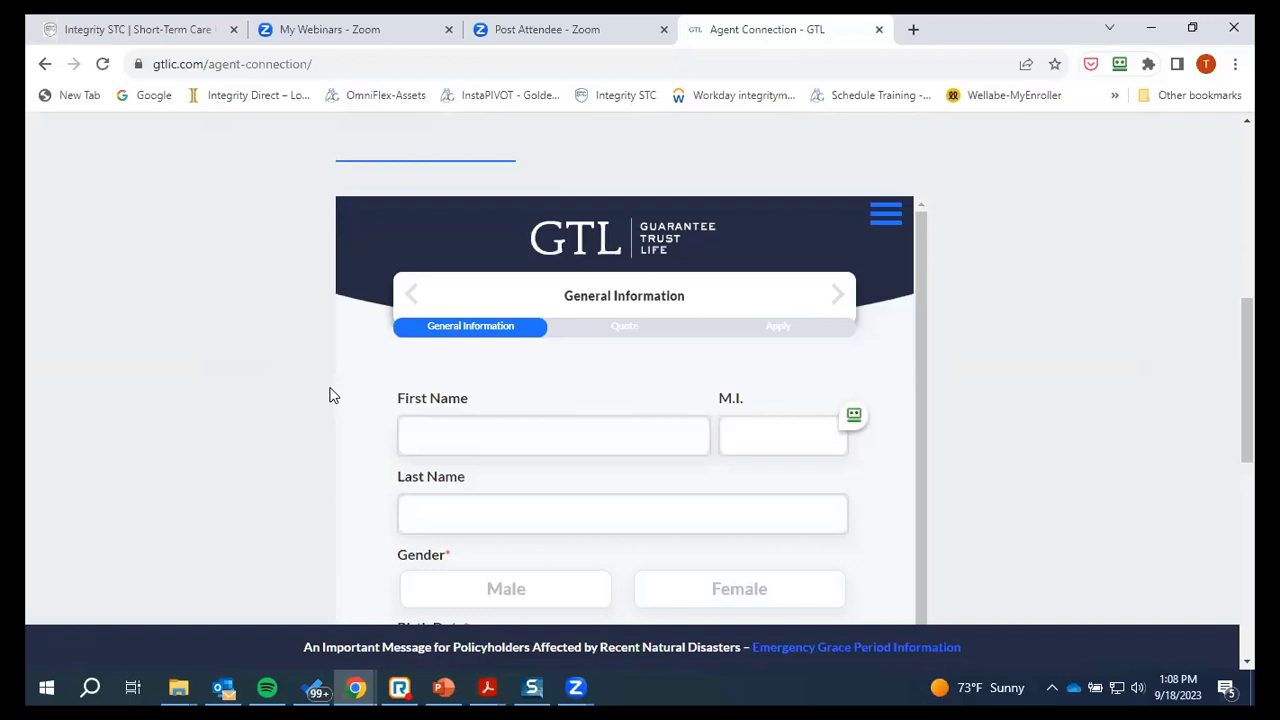
Enter the first applicant's first name, middle initial and last name
left_click(477, 437)
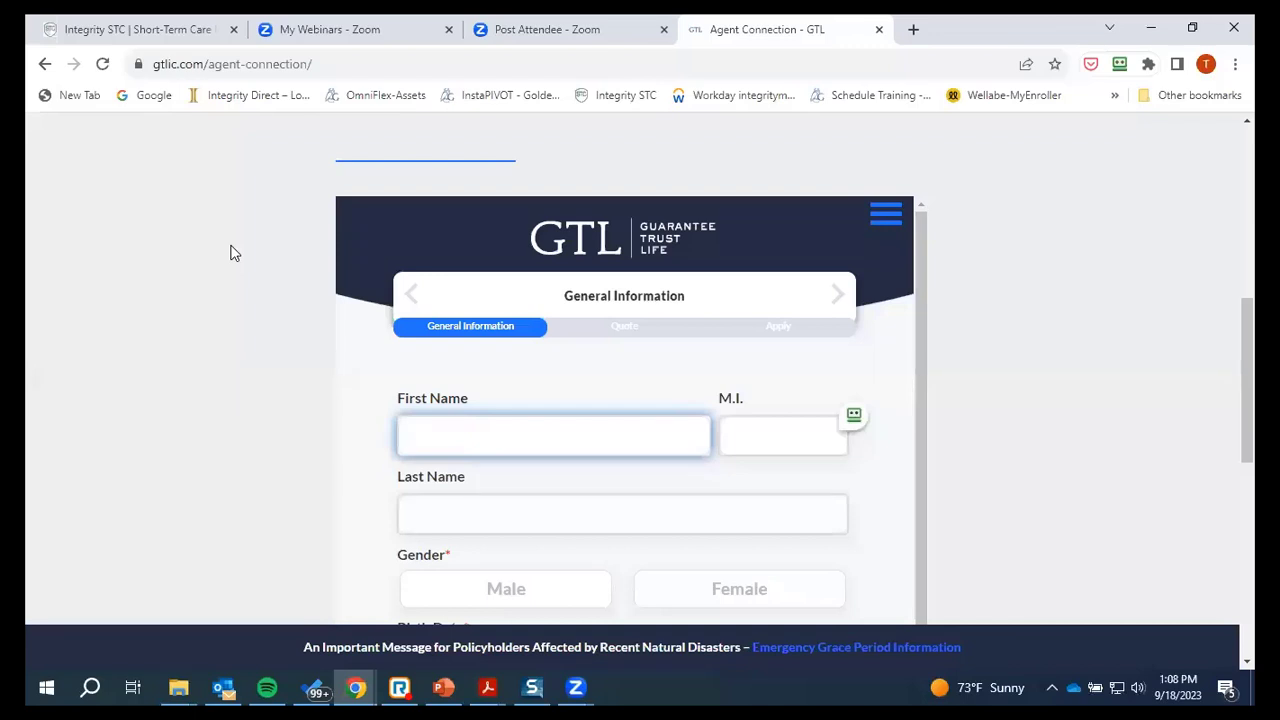
scroll(253, 322, "down", 1)
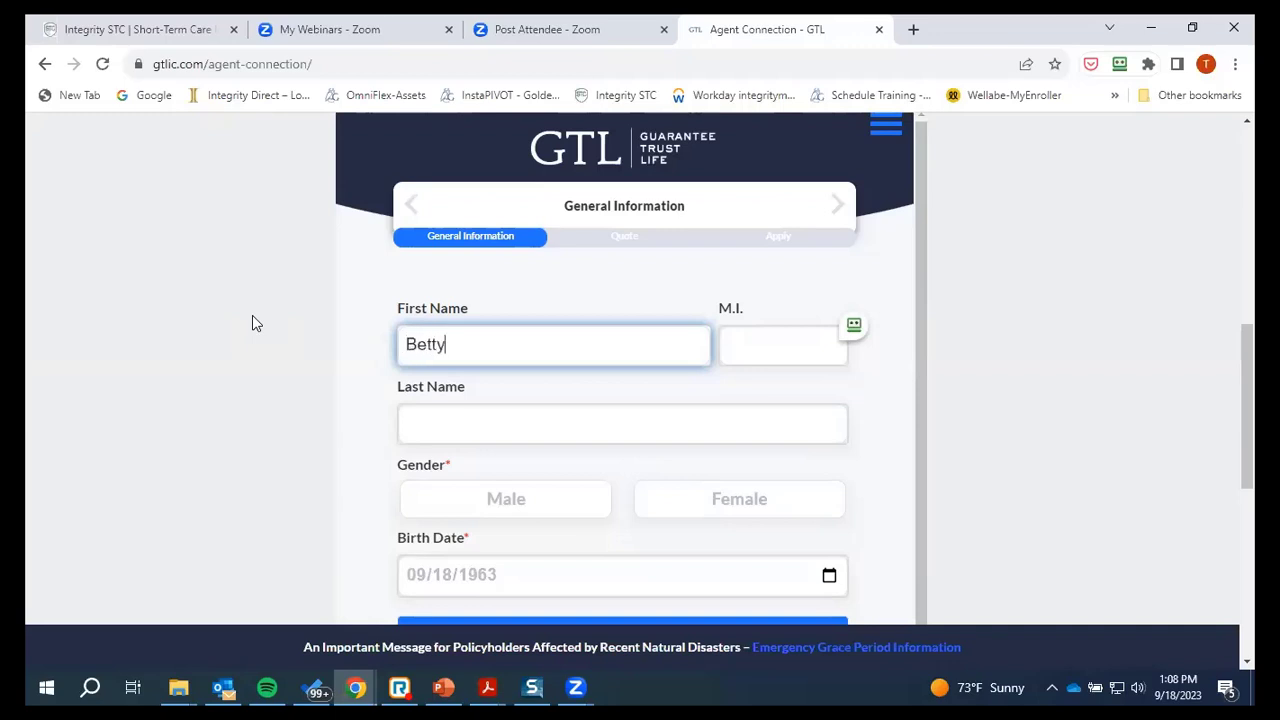
key("Tab")
type("H")
key("Tab")
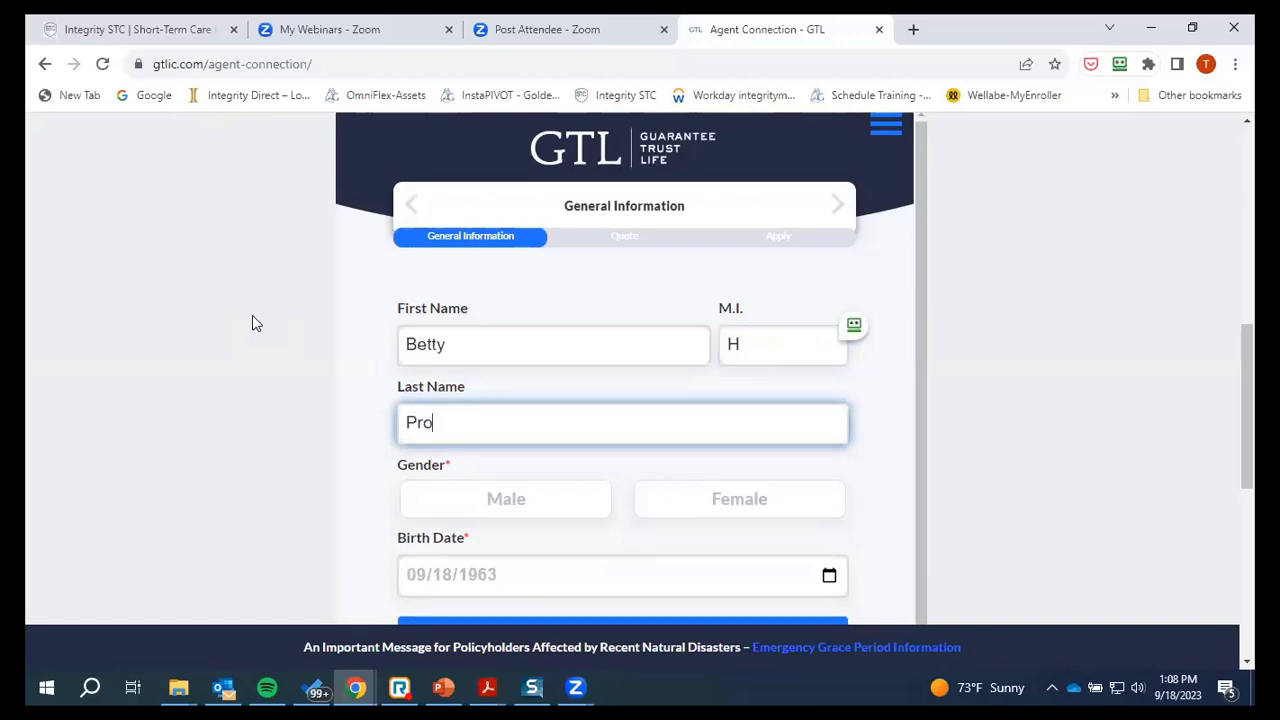
type("Prospect")
key("Tab")
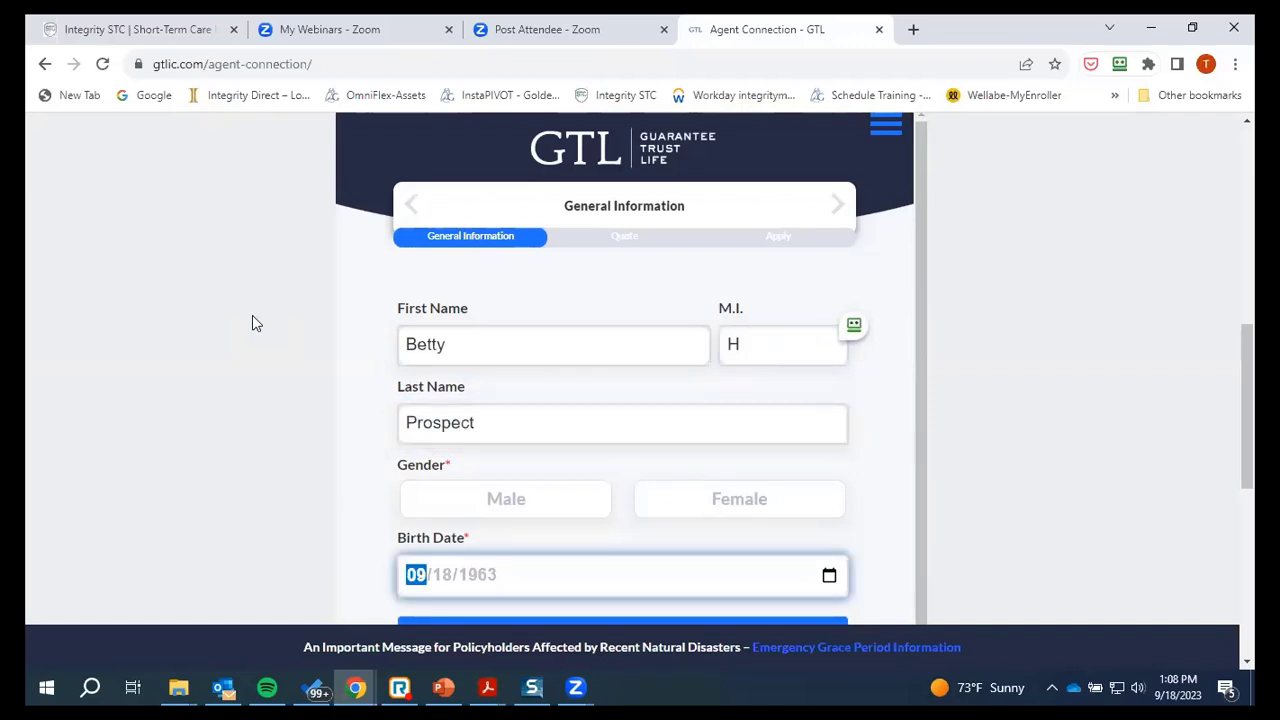
Set the first applicant to Female with birth date 02/02/1958
scroll(711, 449, "down", 2)
scroll(711, 470, "up", 2)
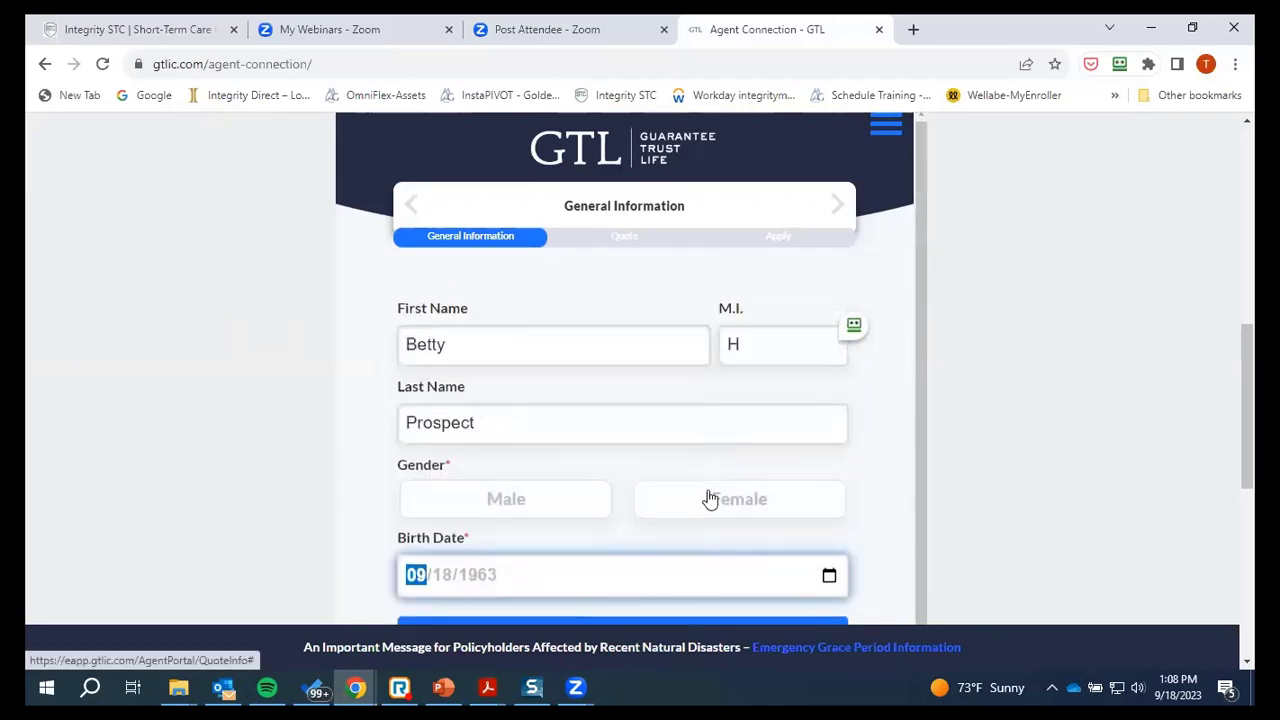
left_click(713, 505)
scroll(650, 470, "down", 2)
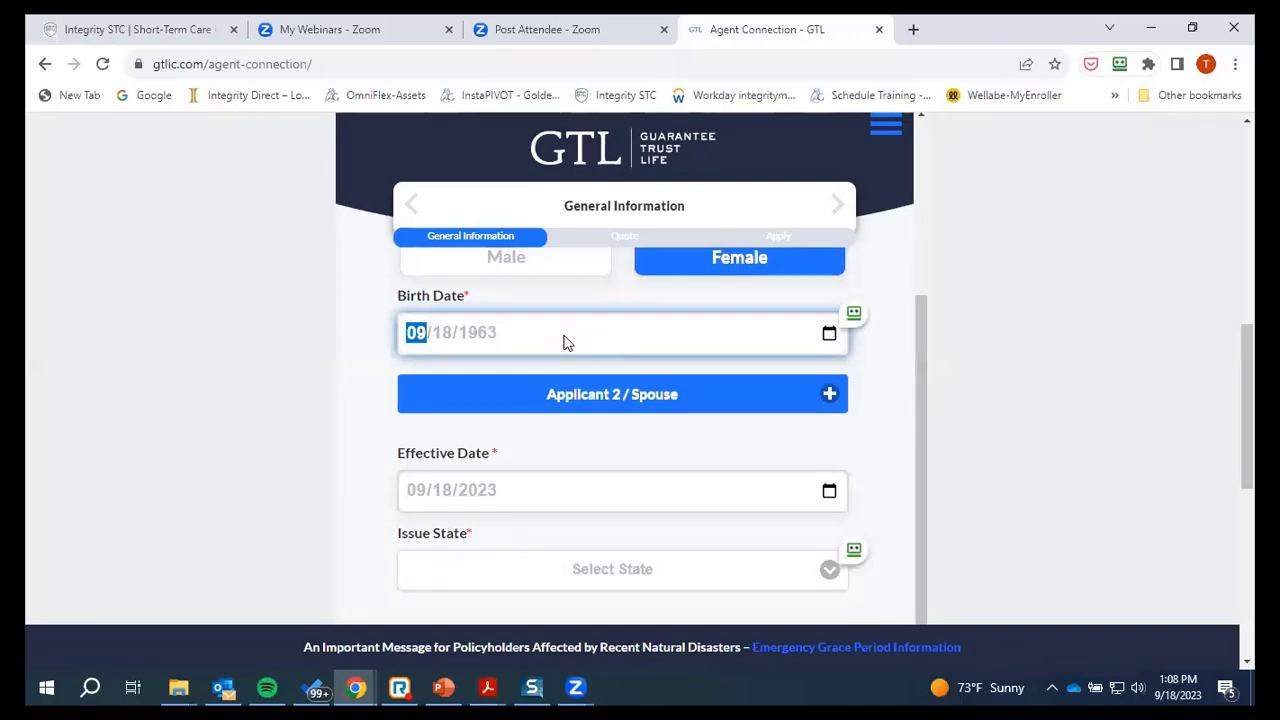
type("020219")
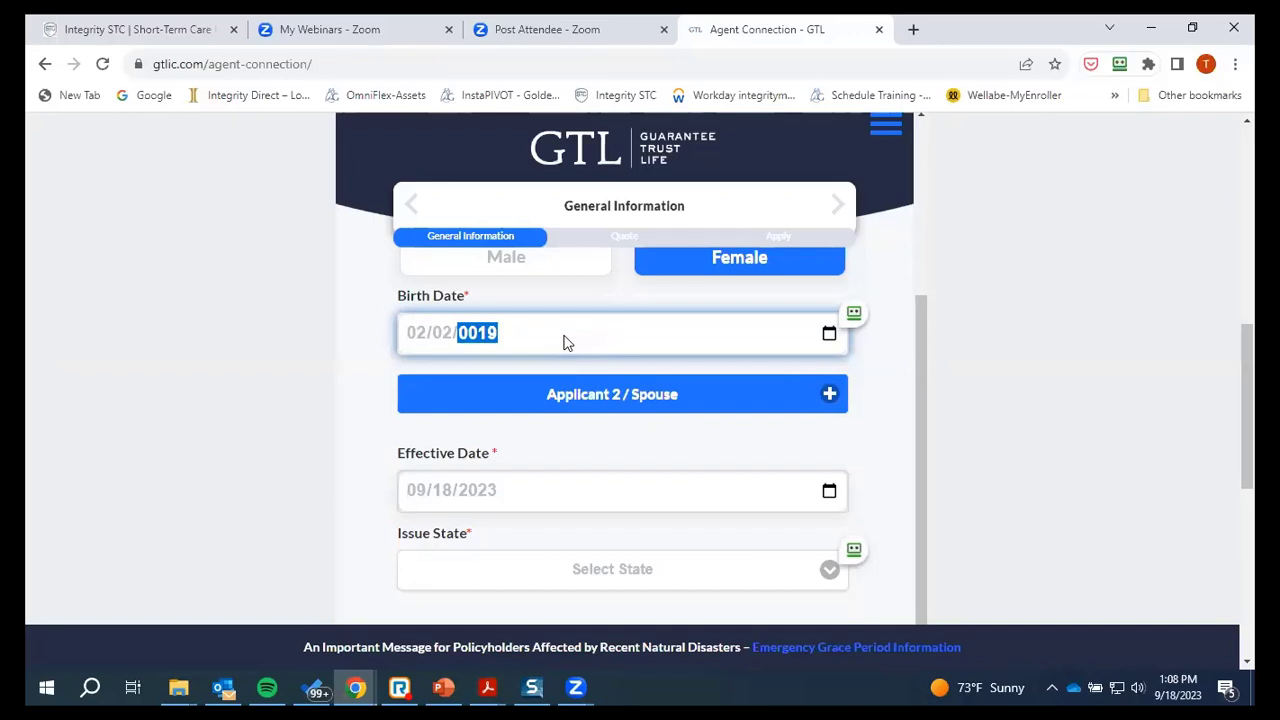
type("58")
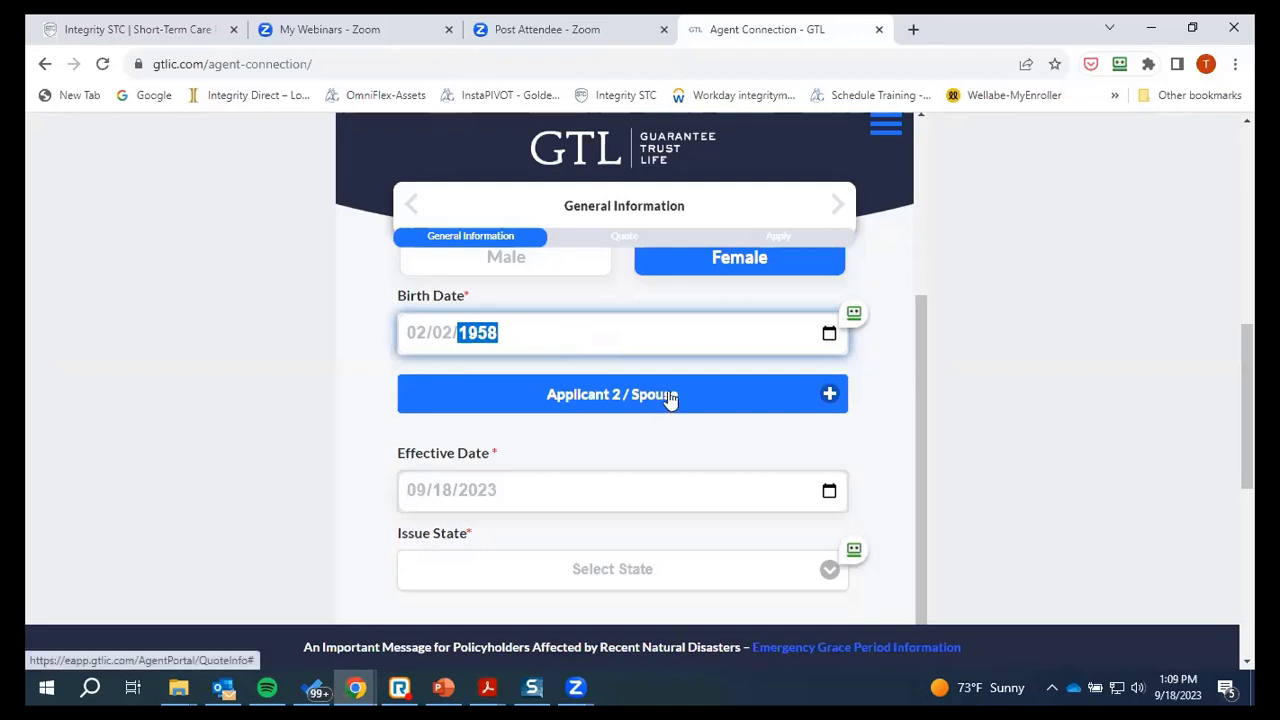
scroll(640, 380, "down", 2)
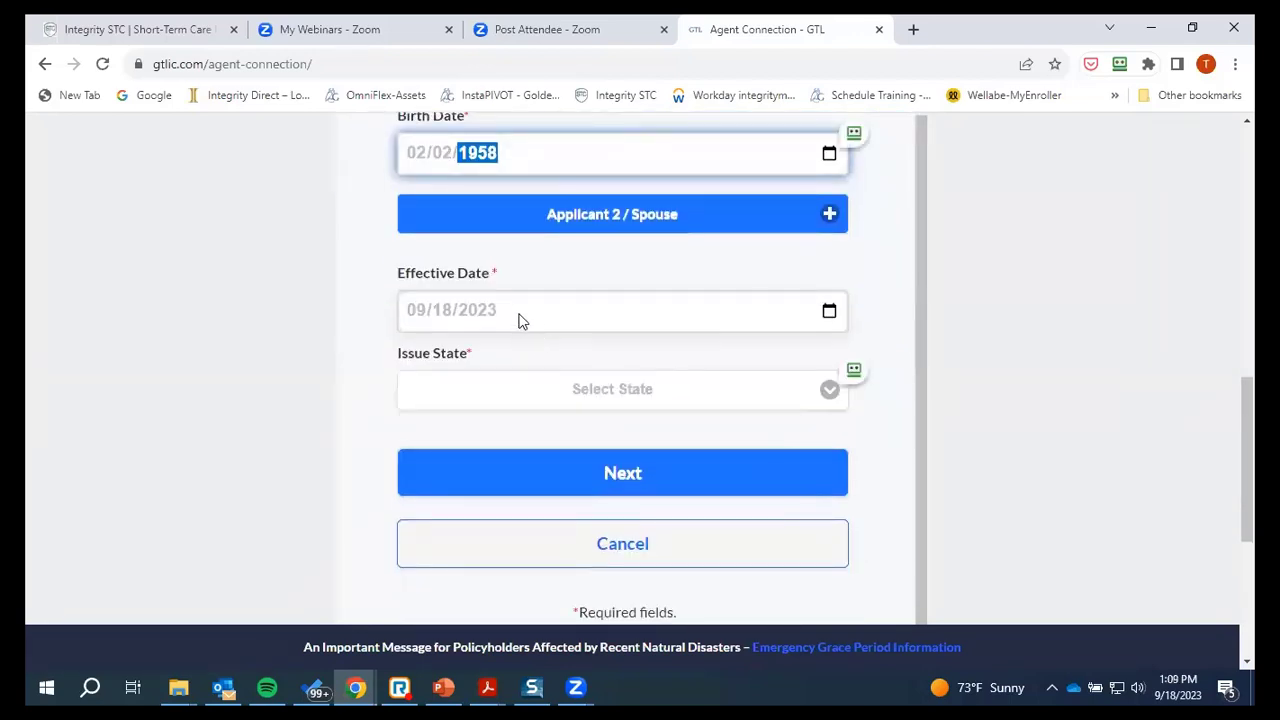
Add a spouse applicant with last name, Male gender and birth date 03/03/1958
left_click(822, 216)
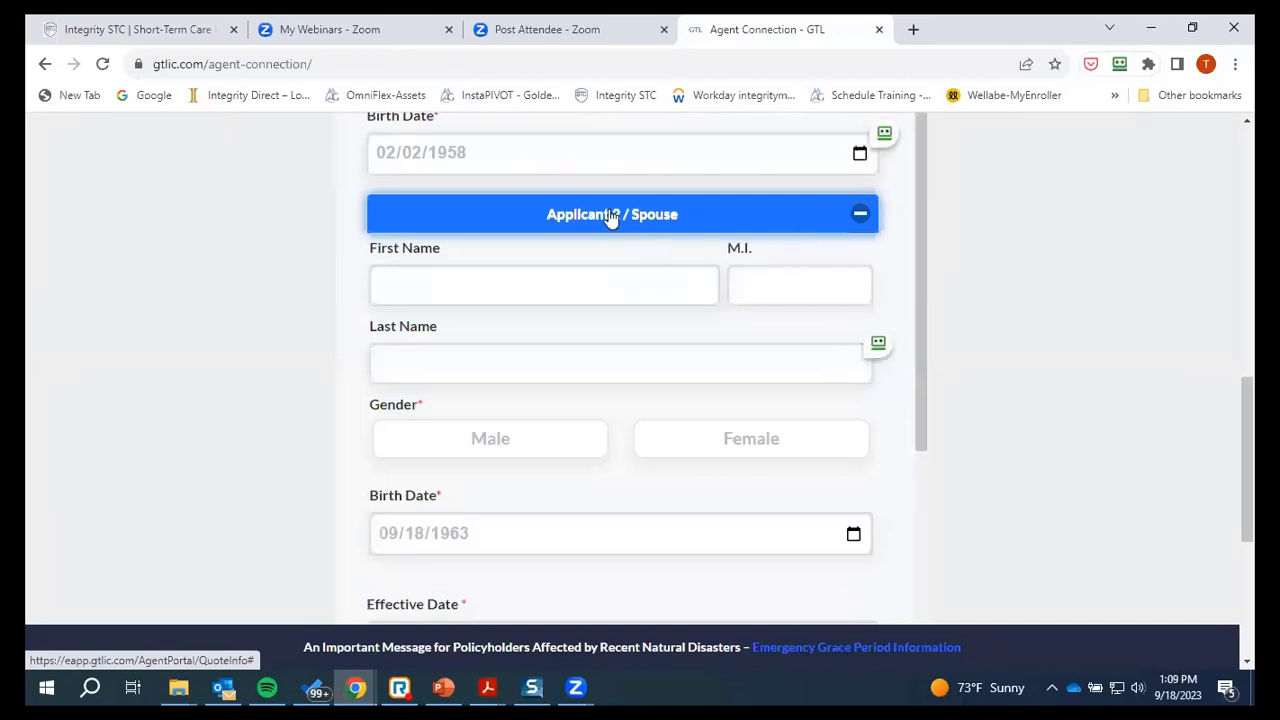
scroll(523, 403, "up", 5)
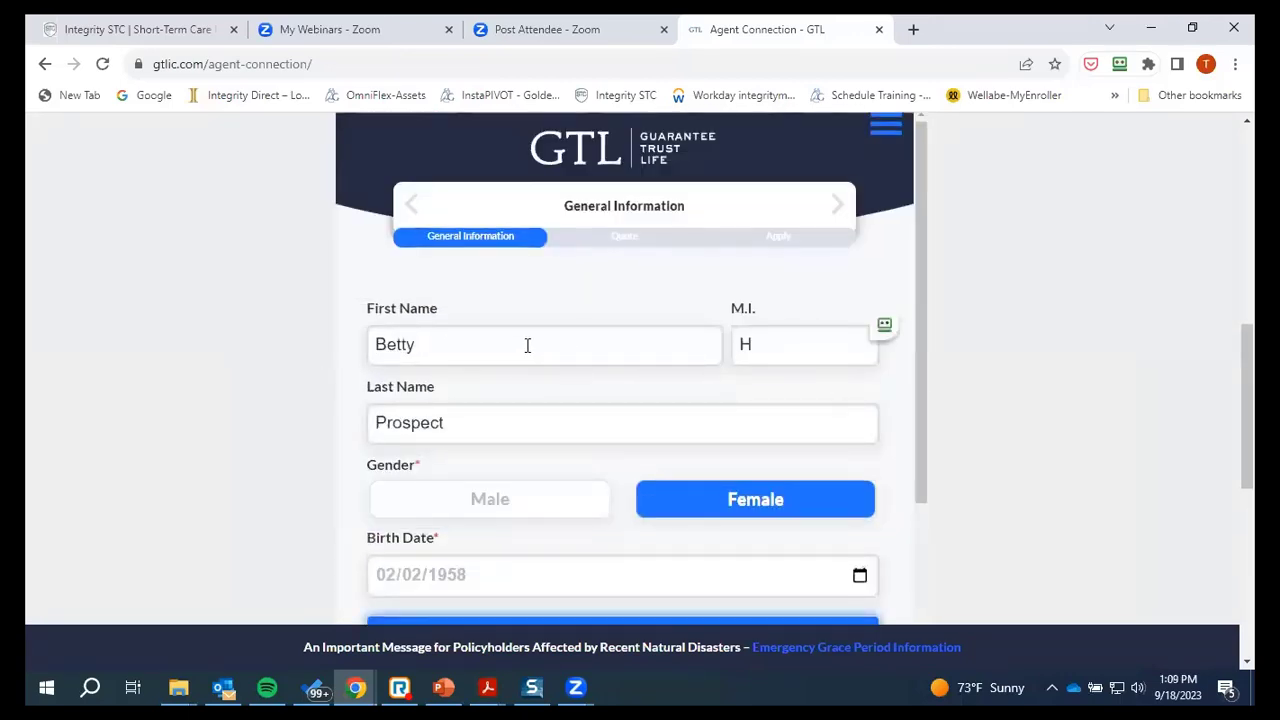
scroll(540, 380, "down", 4)
left_click(454, 348)
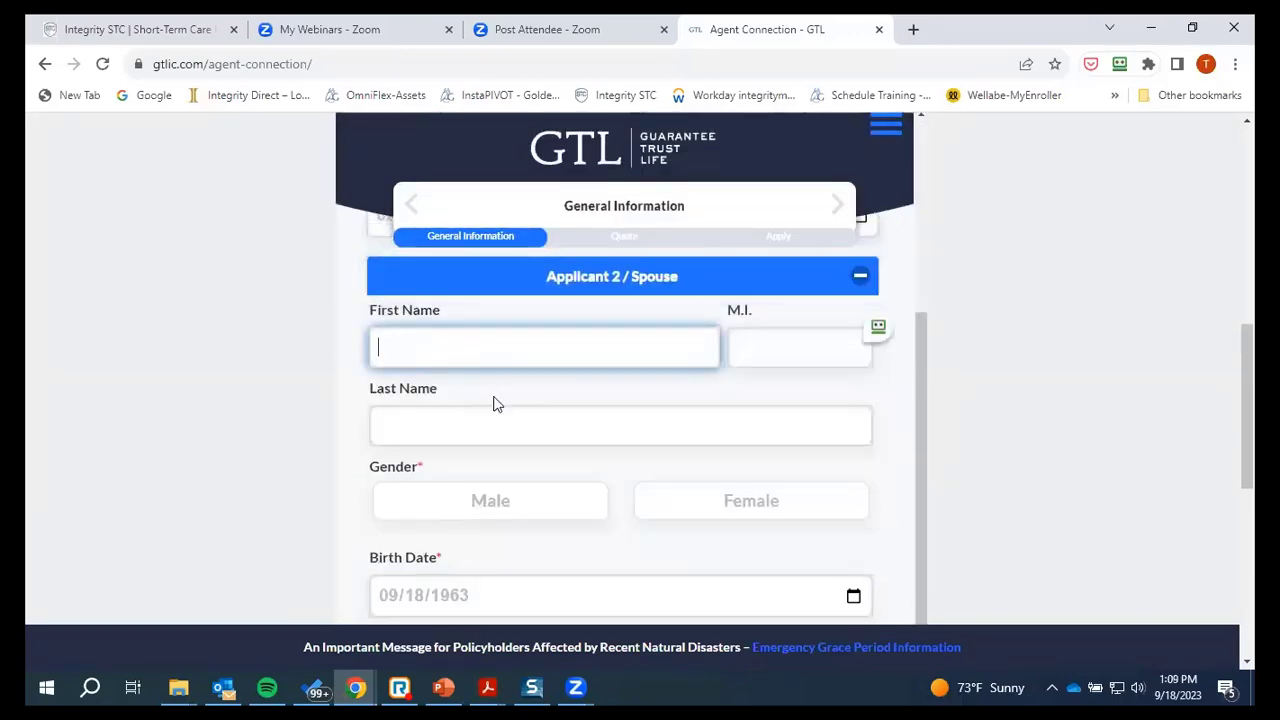
key("Tab")
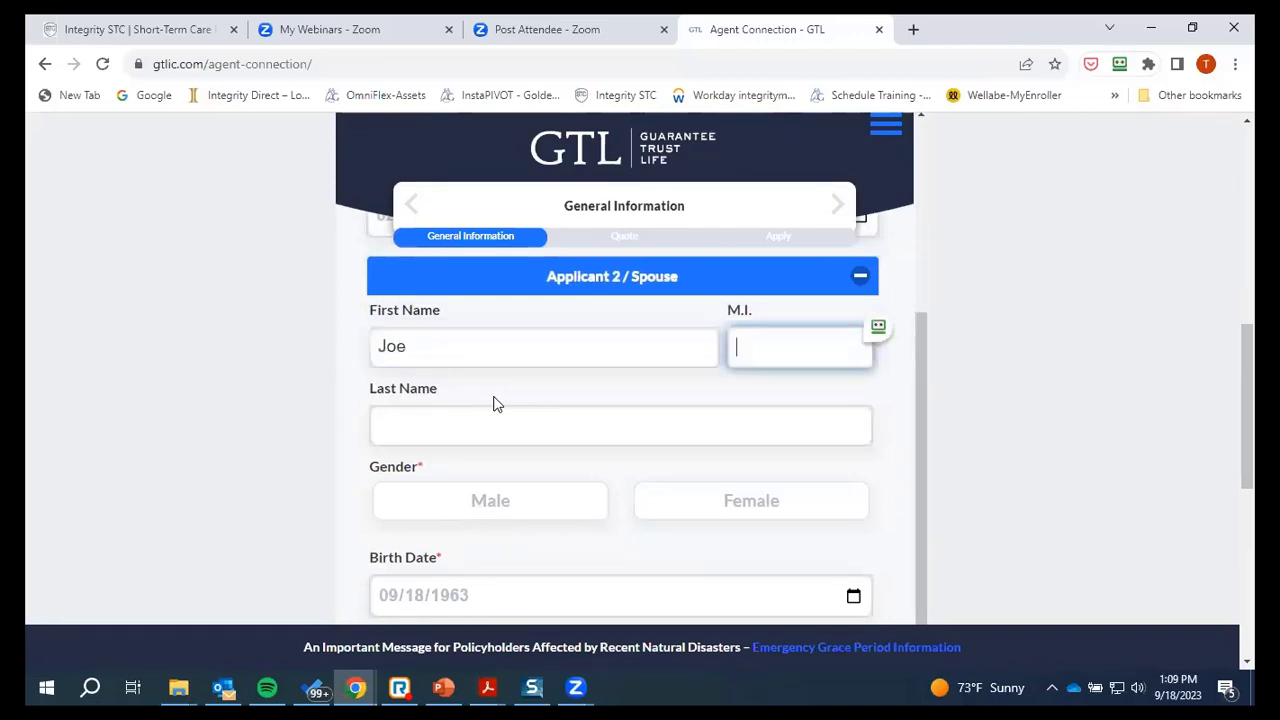
key("Tab")
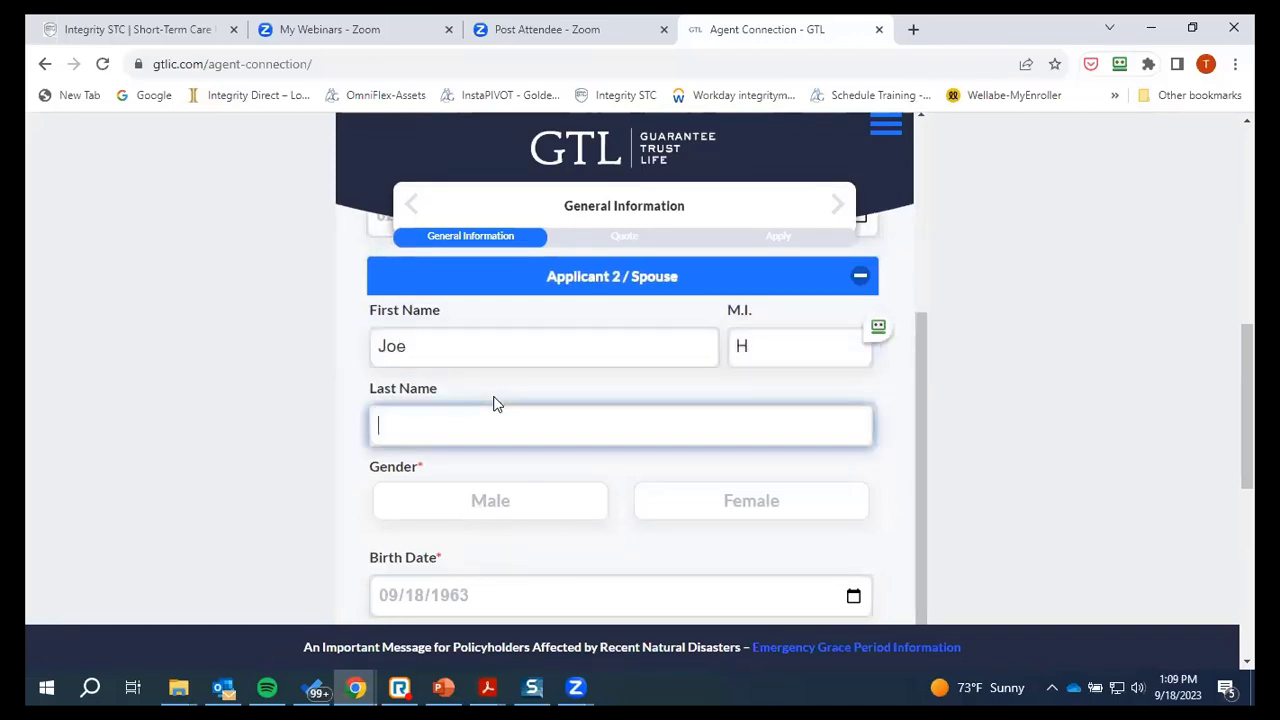
type("Prospect")
left_click(526, 510)
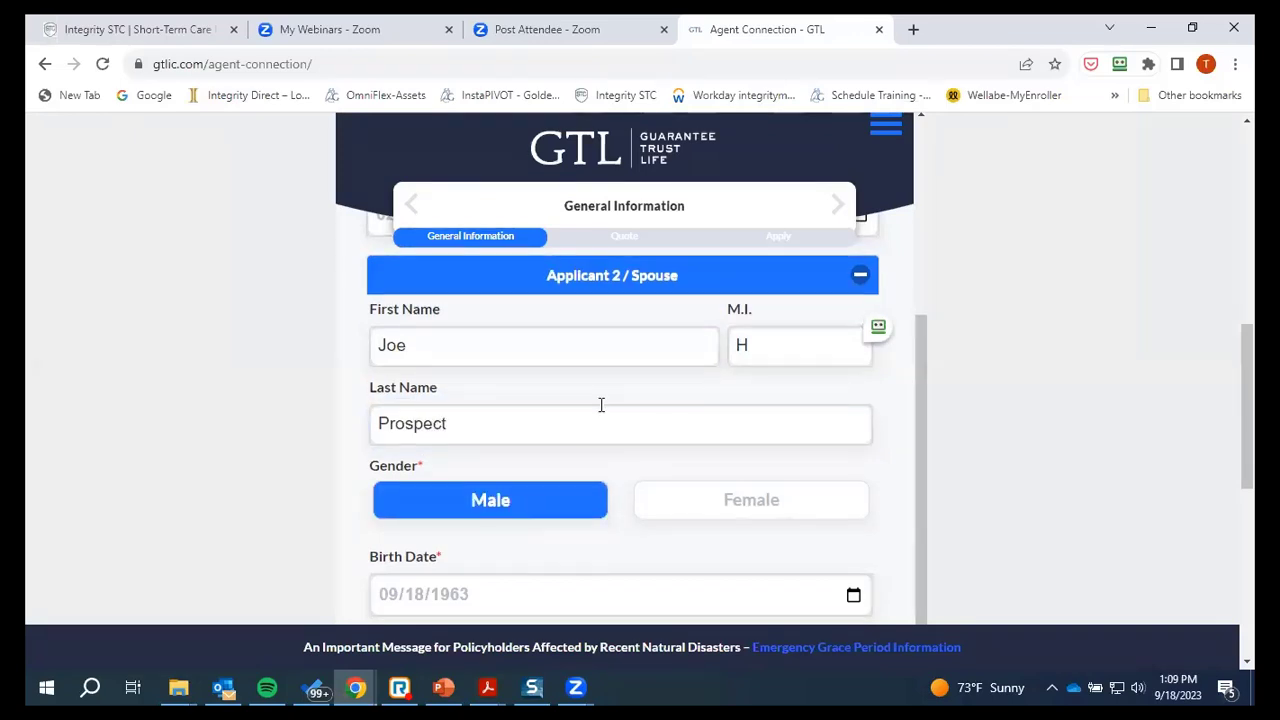
scroll(601, 404, "down", 2)
left_click(558, 428)
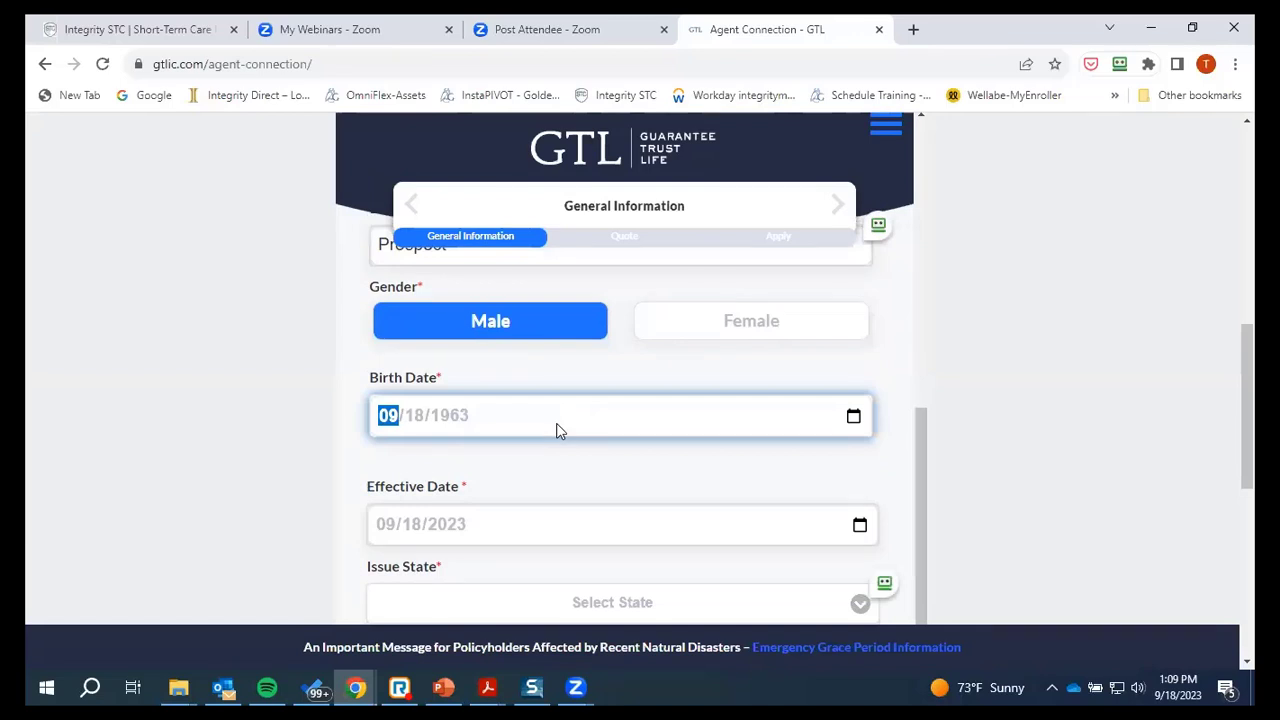
type("03/03/19")
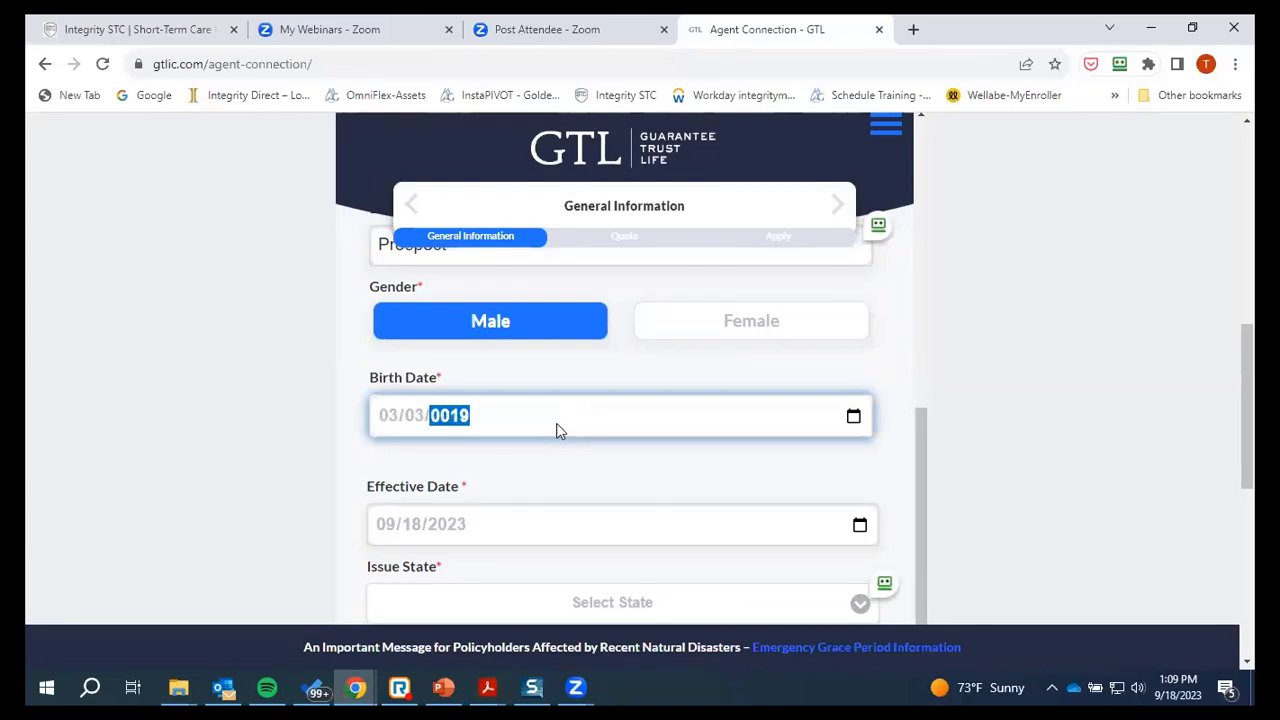
type("58")
Choose Alabama as the Issue State
scroll(511, 463, "down", 1)
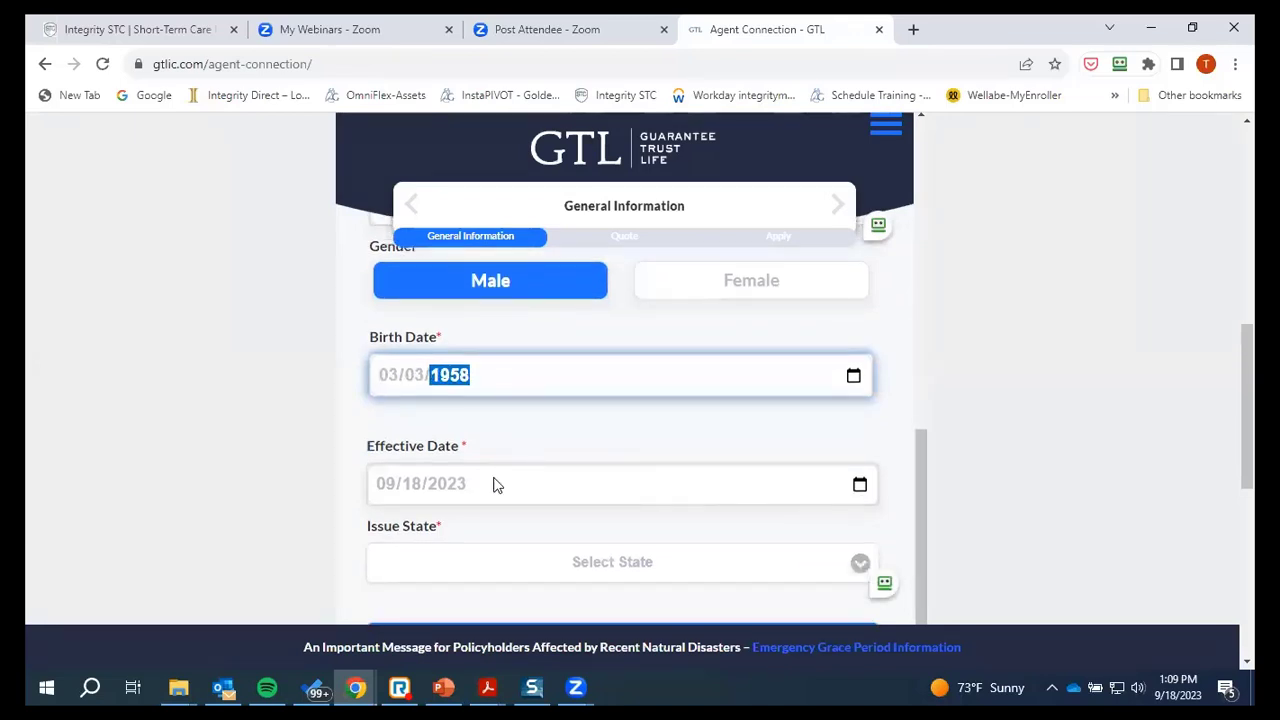
scroll(506, 397, "down", 2)
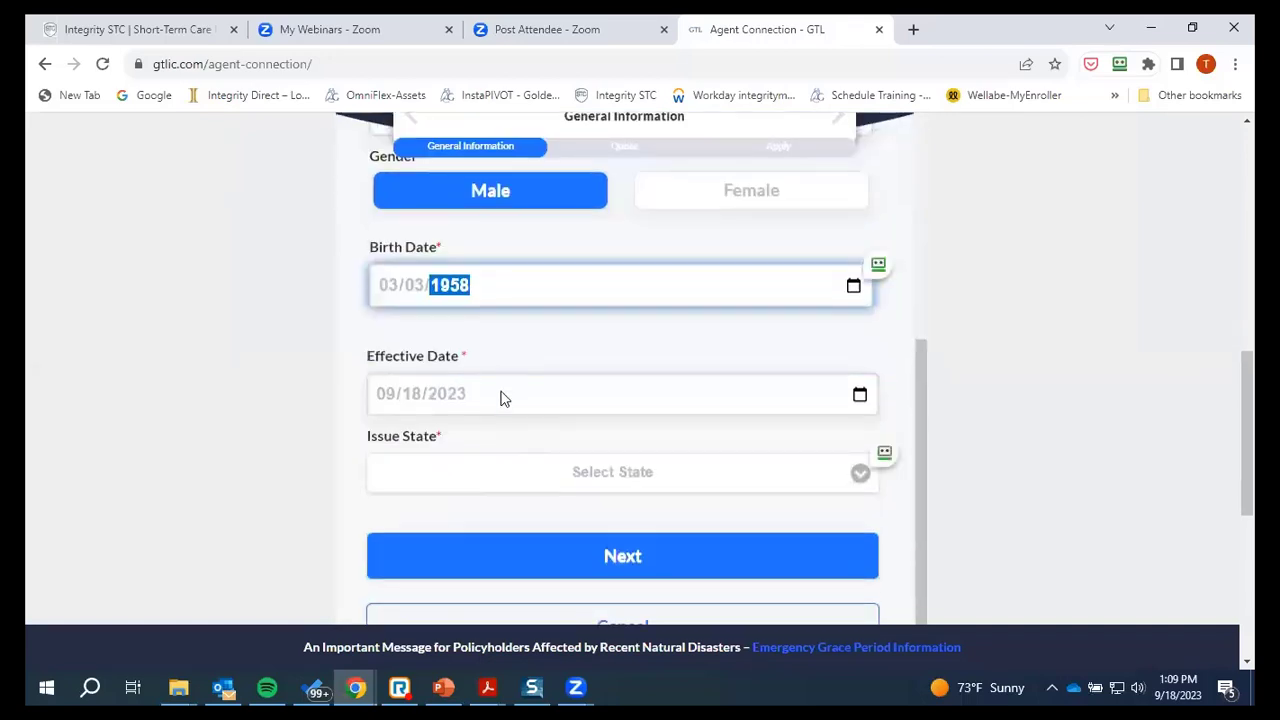
scroll(506, 390, "up", 5)
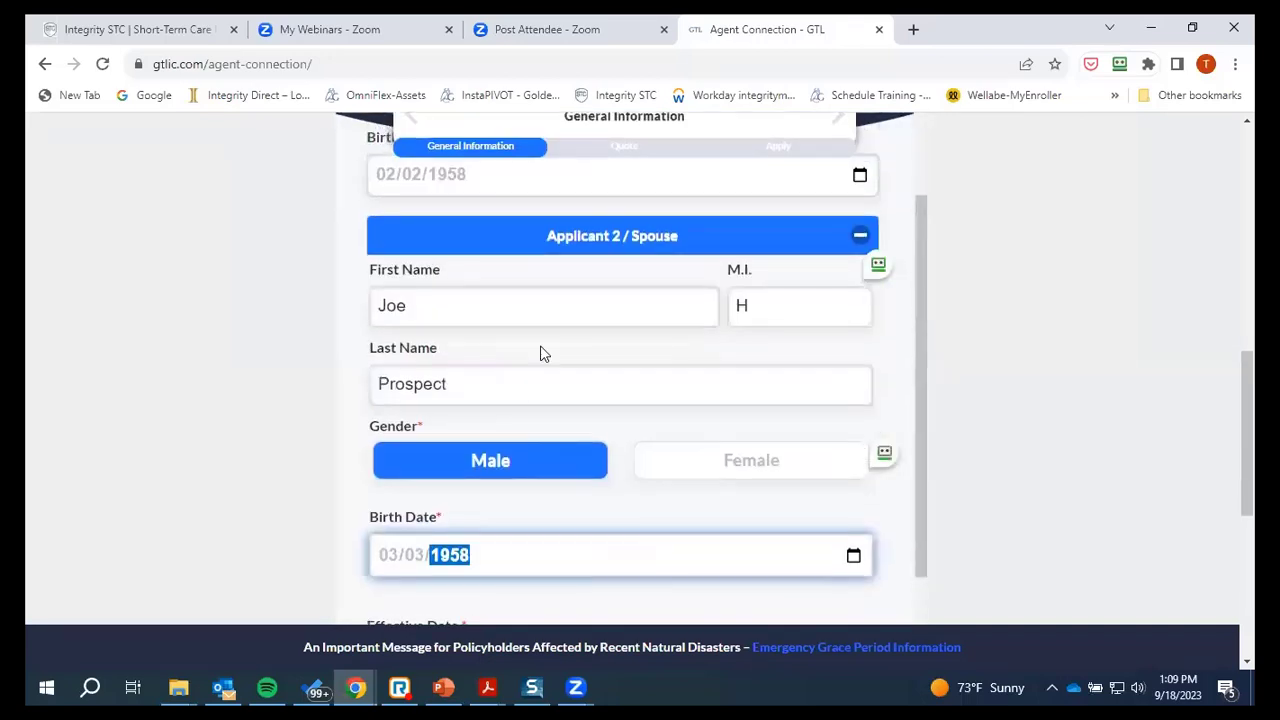
scroll(534, 494, "down", 3)
scroll(545, 440, "down", 2)
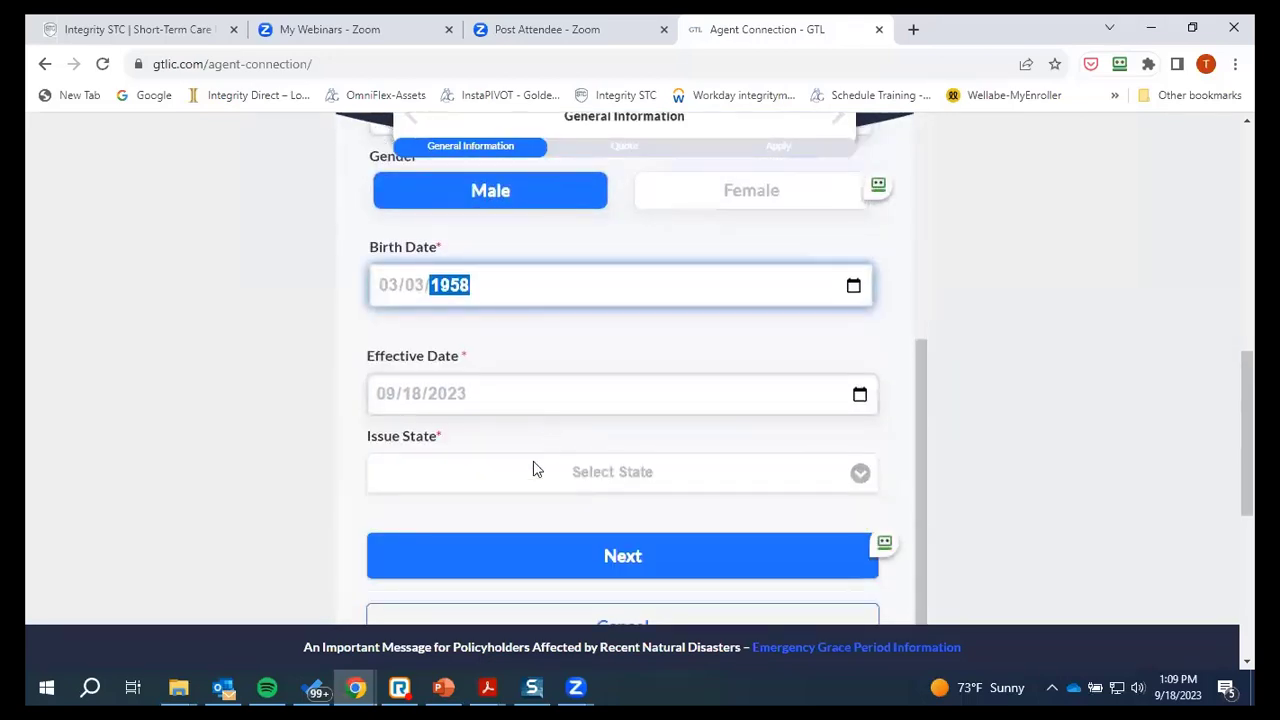
left_click(712, 494)
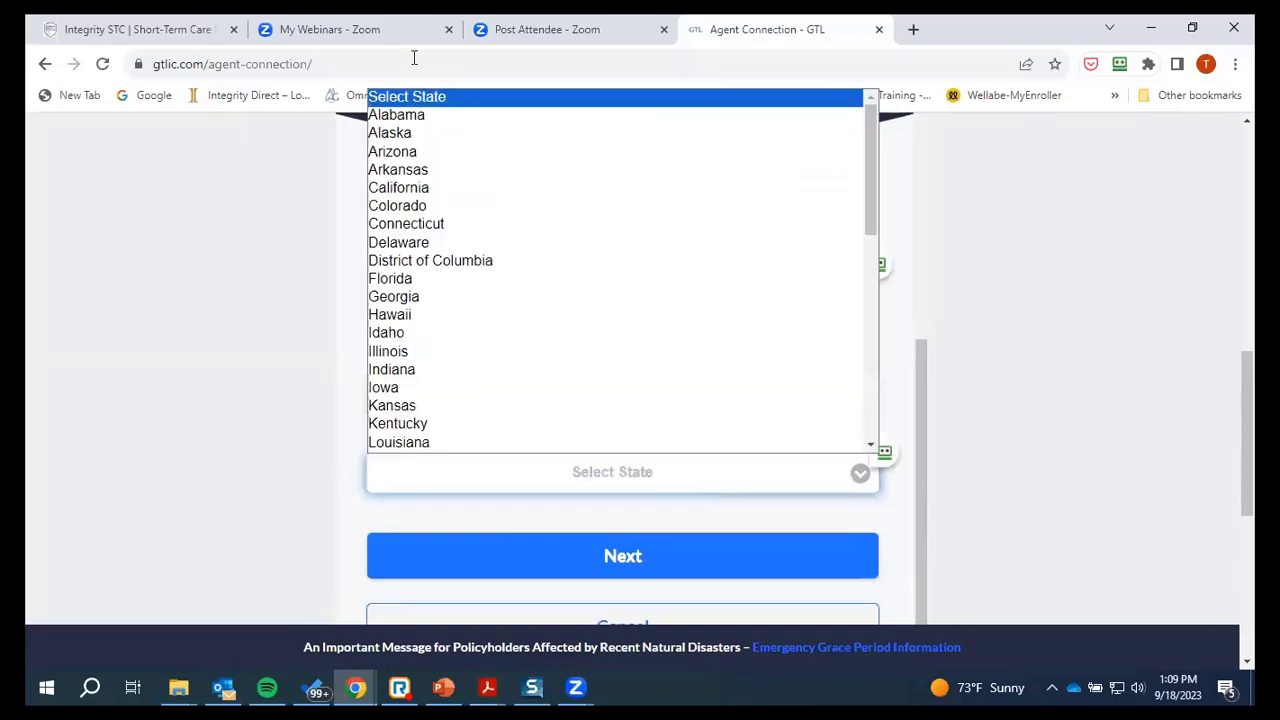
left_click(400, 114)
scroll(590, 400, "down", 3)
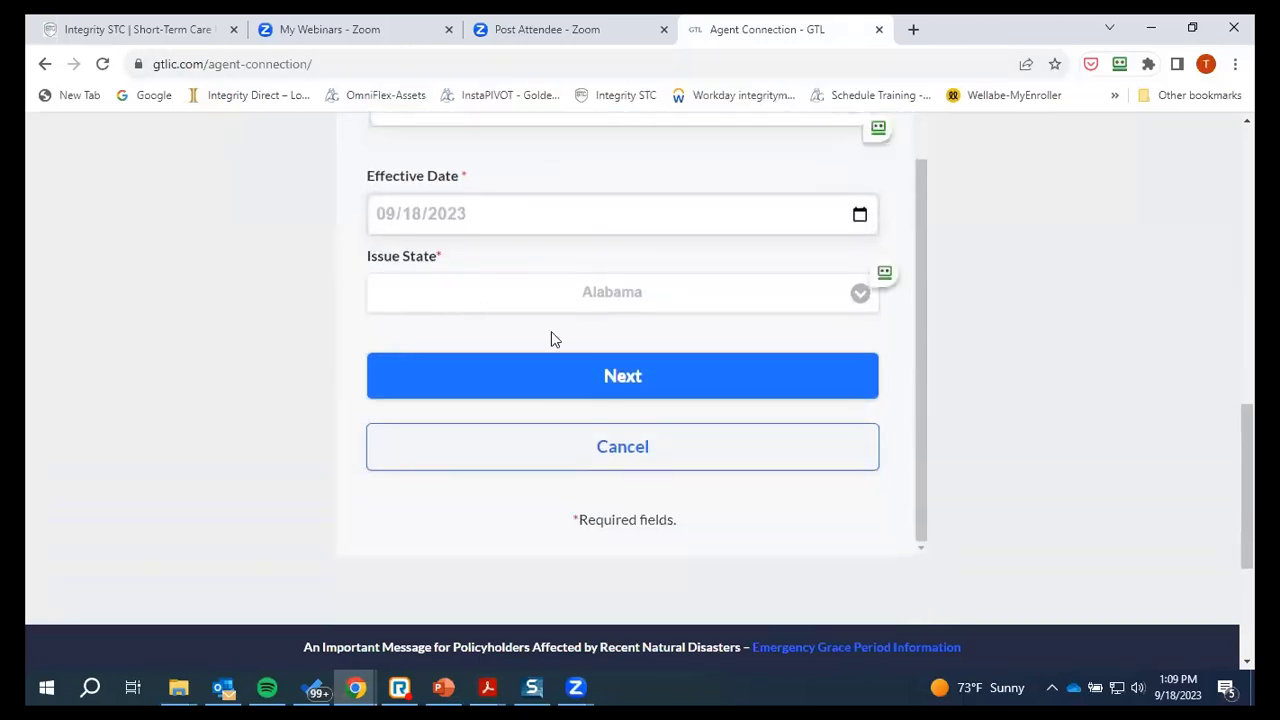
Continue to the quote page and review the Monthly options for both 65-year-old applicants
left_click(613, 389)
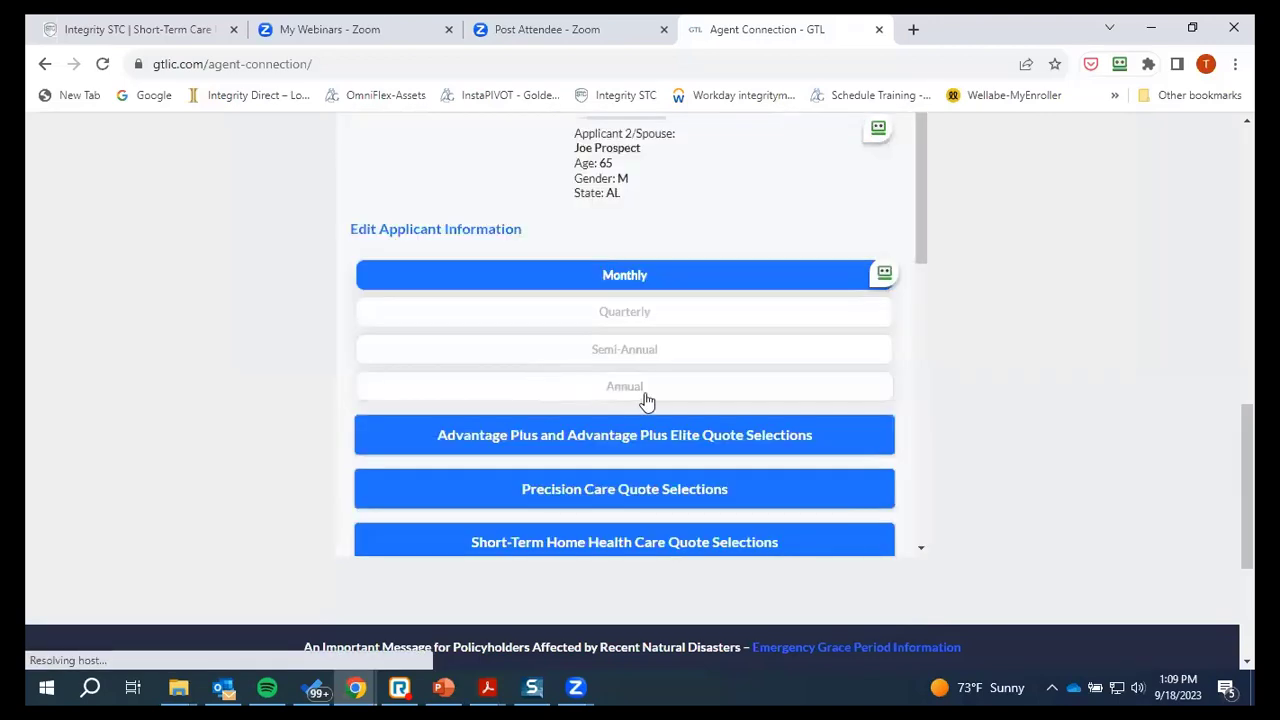
scroll(645, 400, "up", 3)
scroll(594, 378, "down", 2)
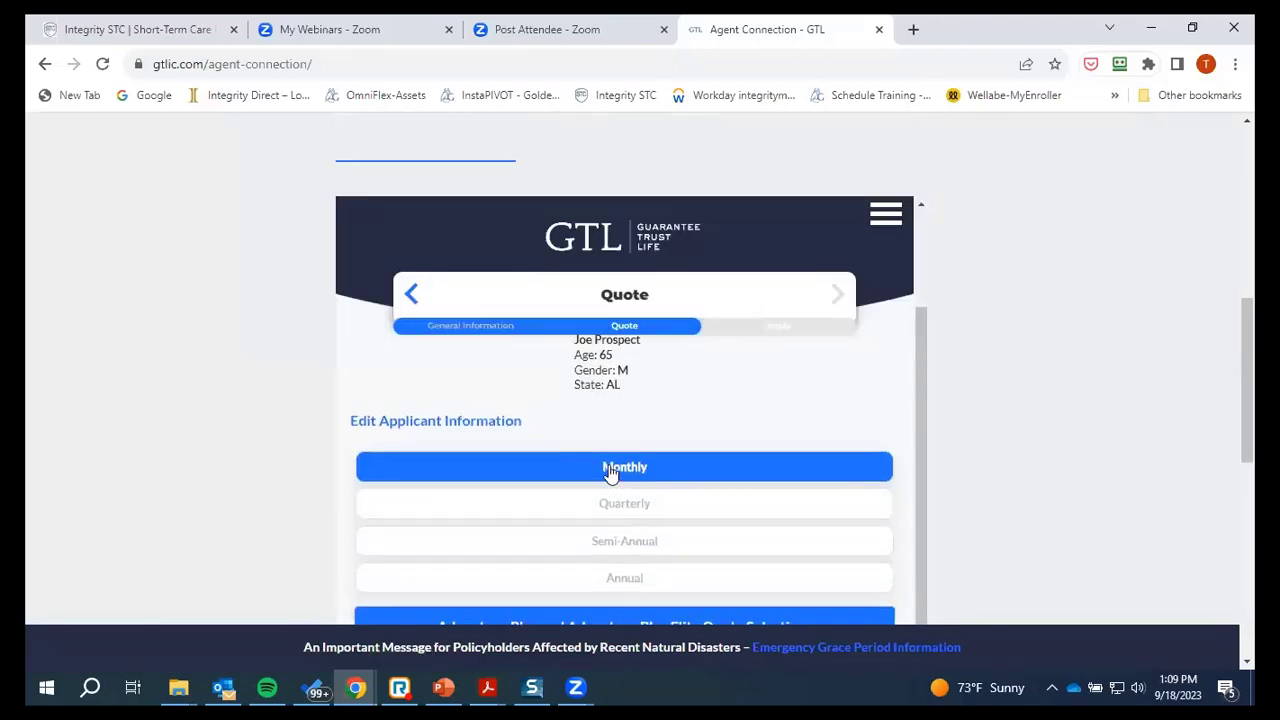
scroll(610, 473, "up", 2)
scroll(1247, 400, "down", 1)
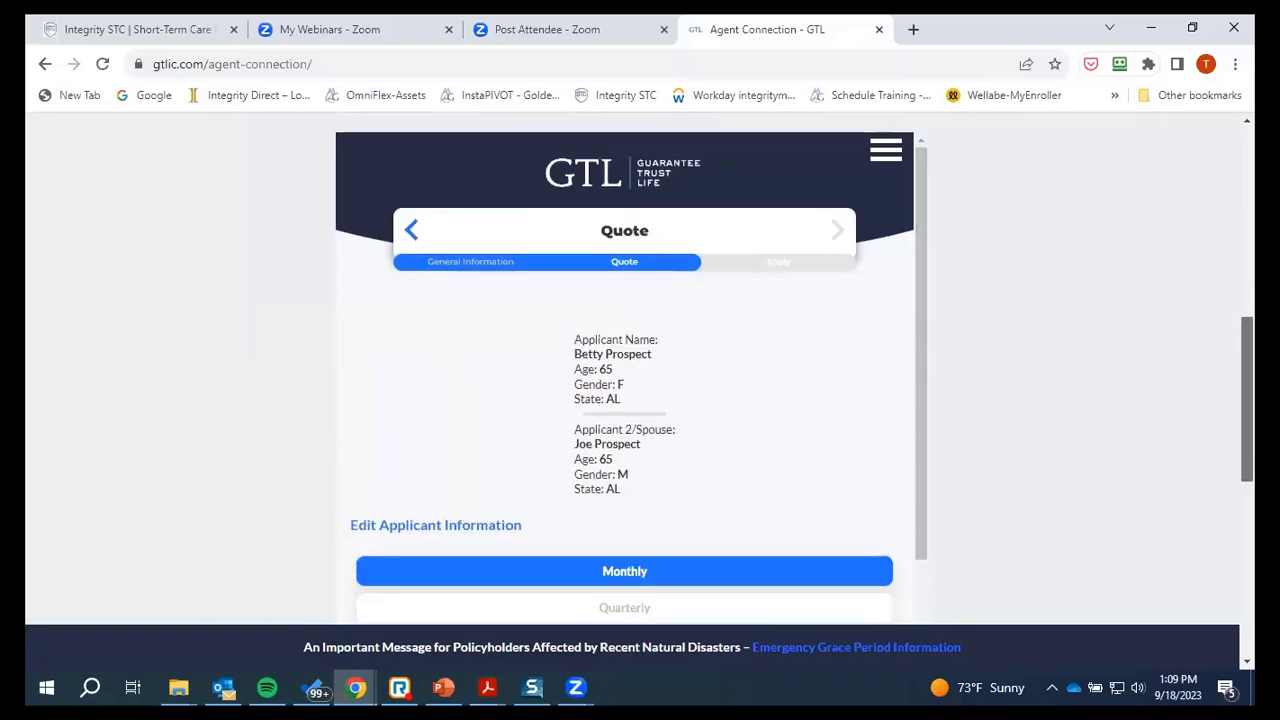
scroll(743, 313, "down", 1)
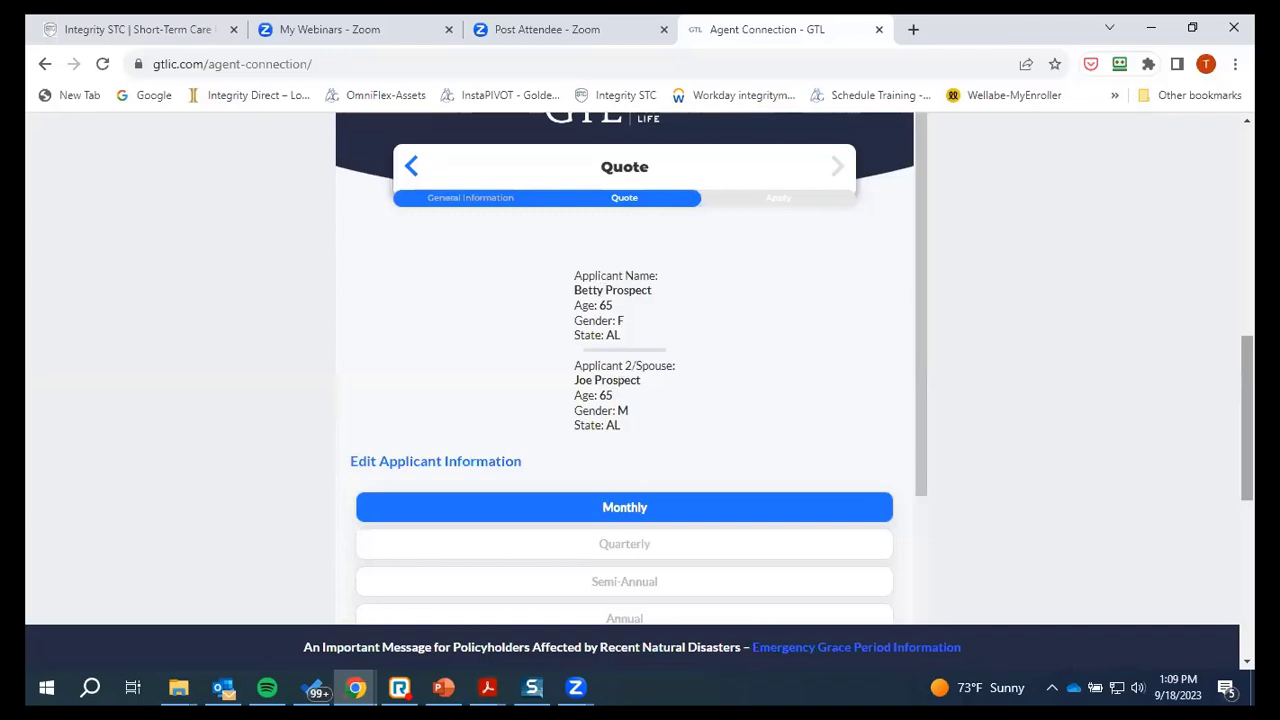
scroll(726, 248, "down", 4)
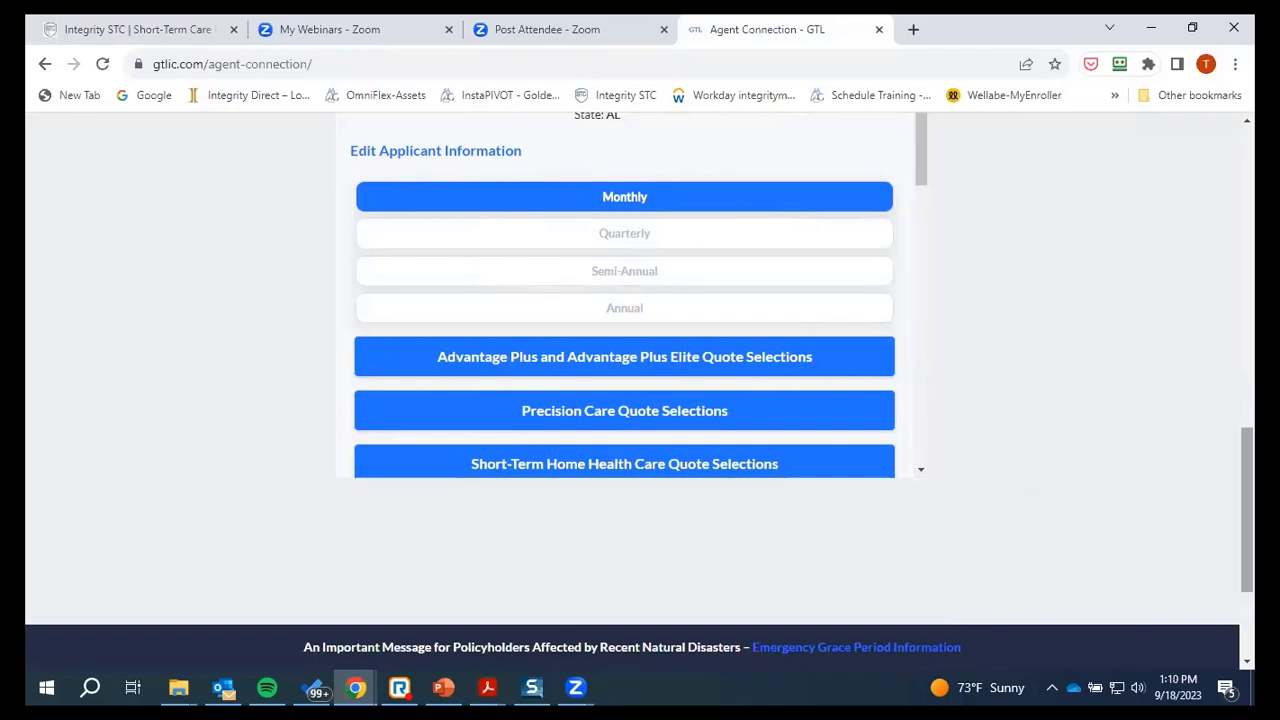
scroll(624, 350, "up", 10)
scroll(624, 400, "down", 10)
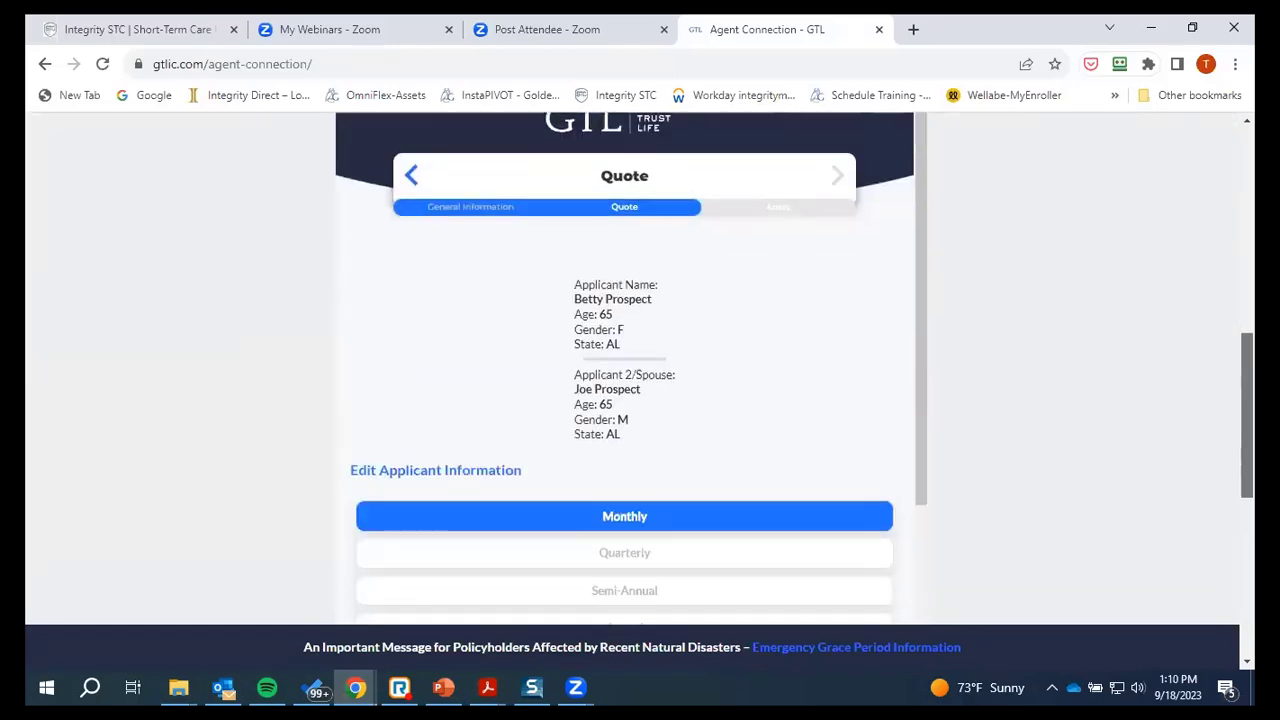
scroll(624, 400, "up", 8)
scroll(899, 460, "down", 3)
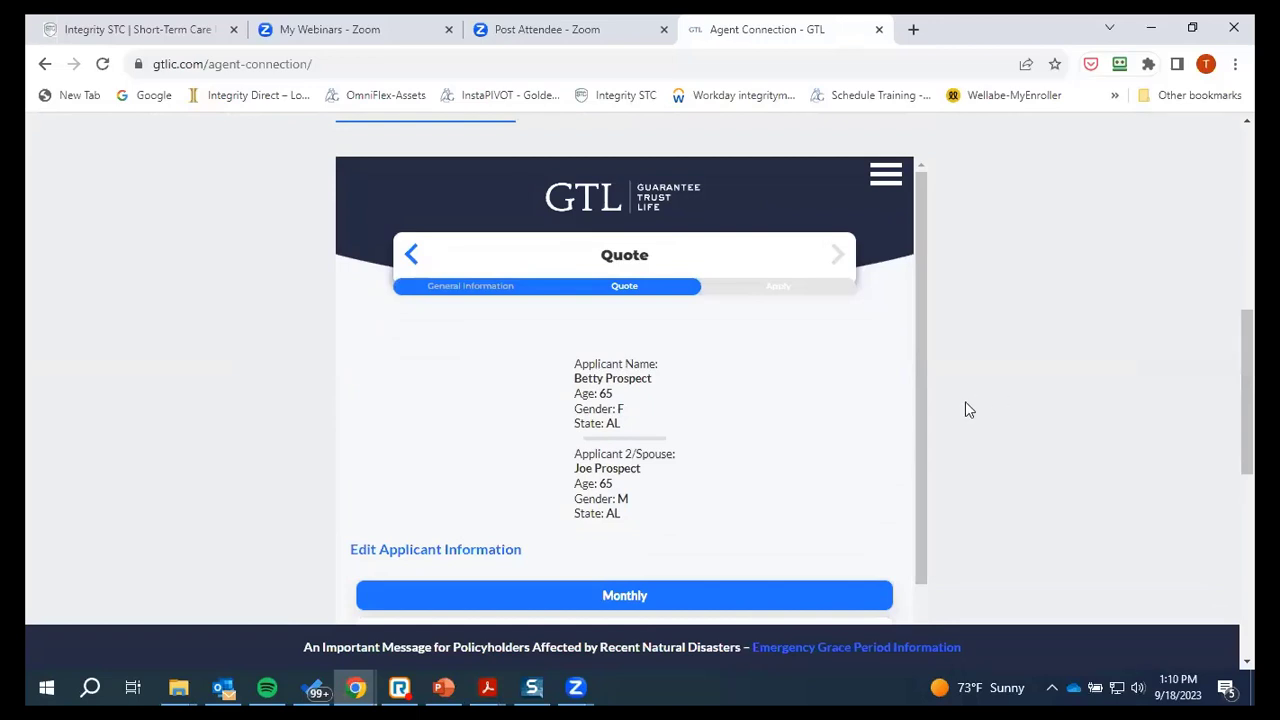
scroll(572, 520, "down", 1)
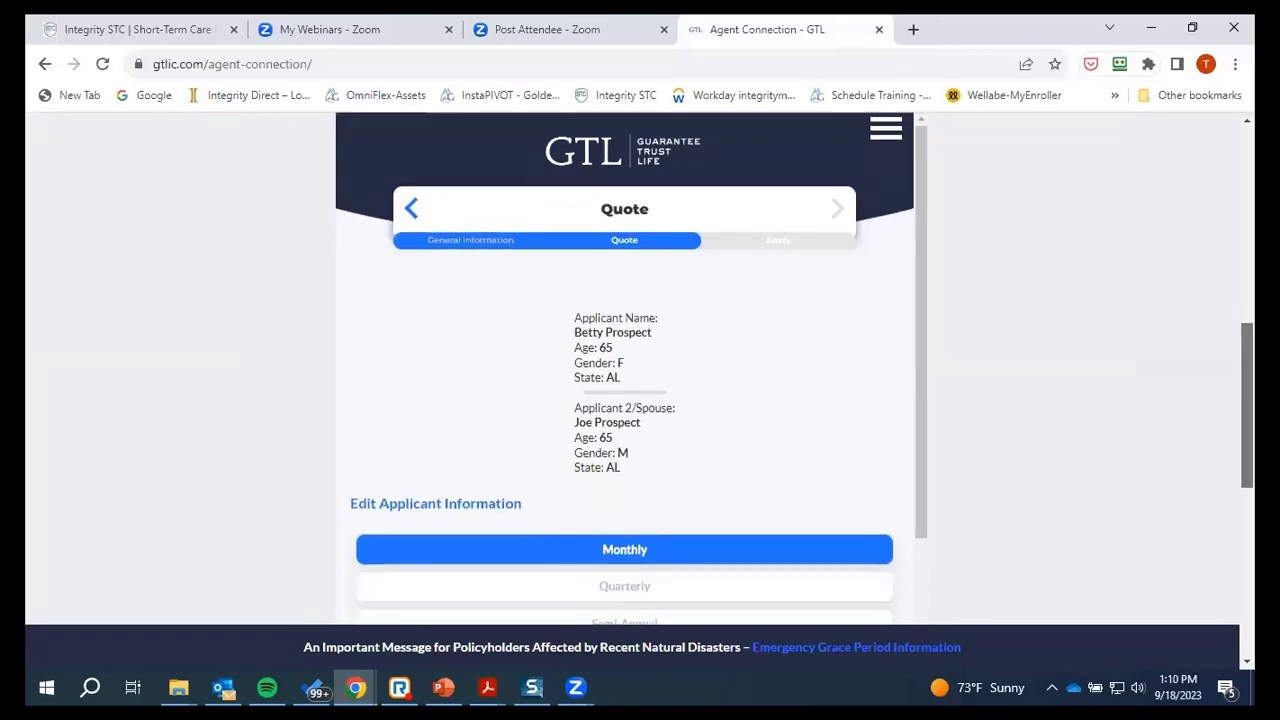
scroll(600, 491, "down", 4)
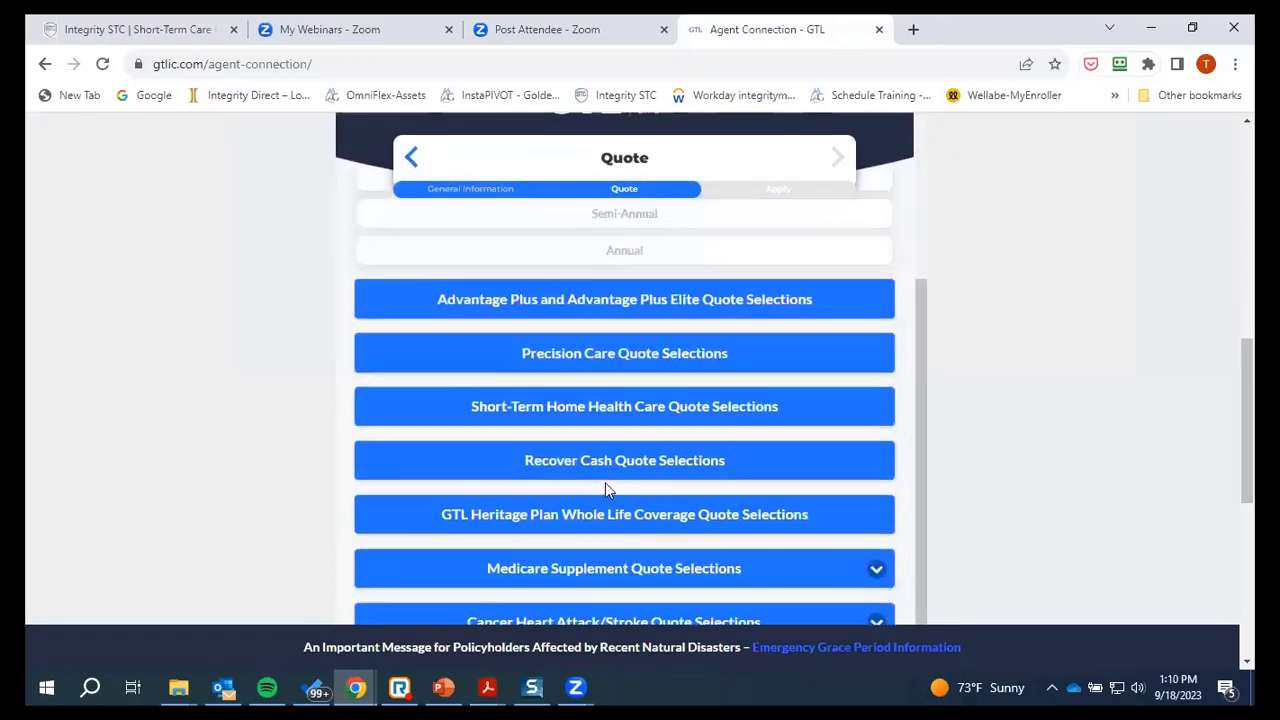
scroll(620, 490, "up", 2)
scroll(621, 490, "up", 2)
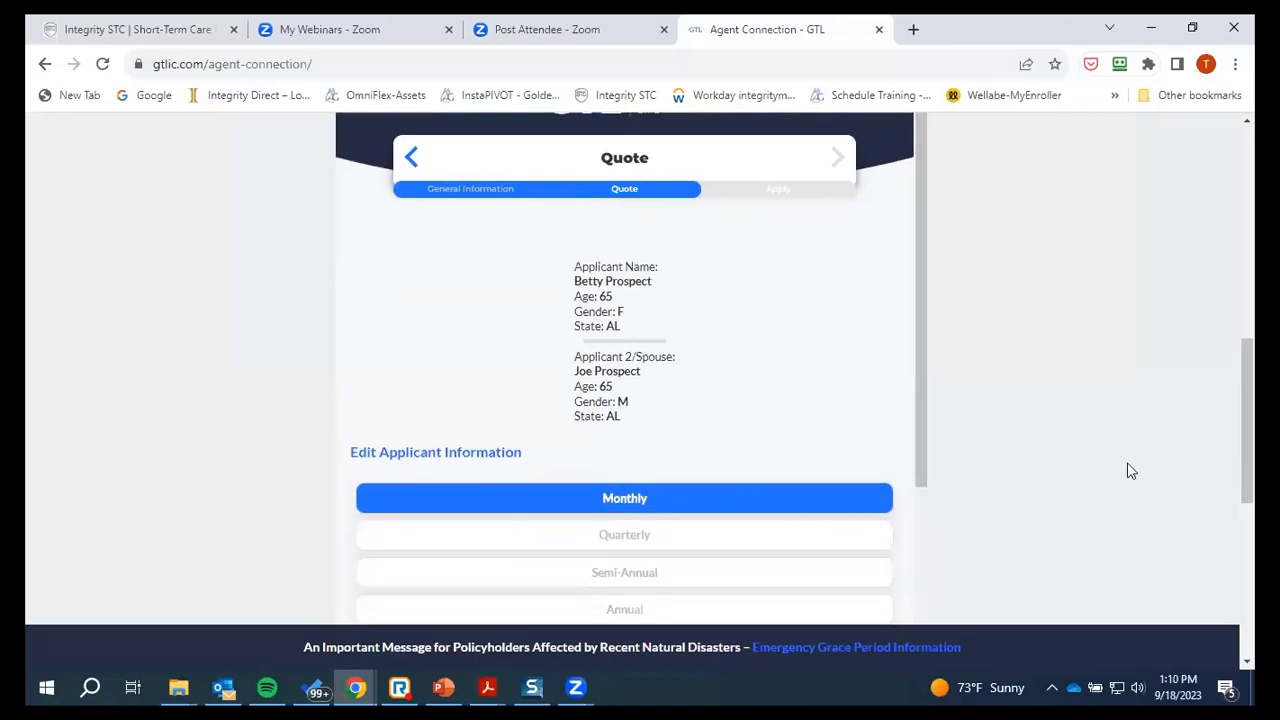
scroll(912, 245, "down", 5)
scroll(912, 245, "up", 3)
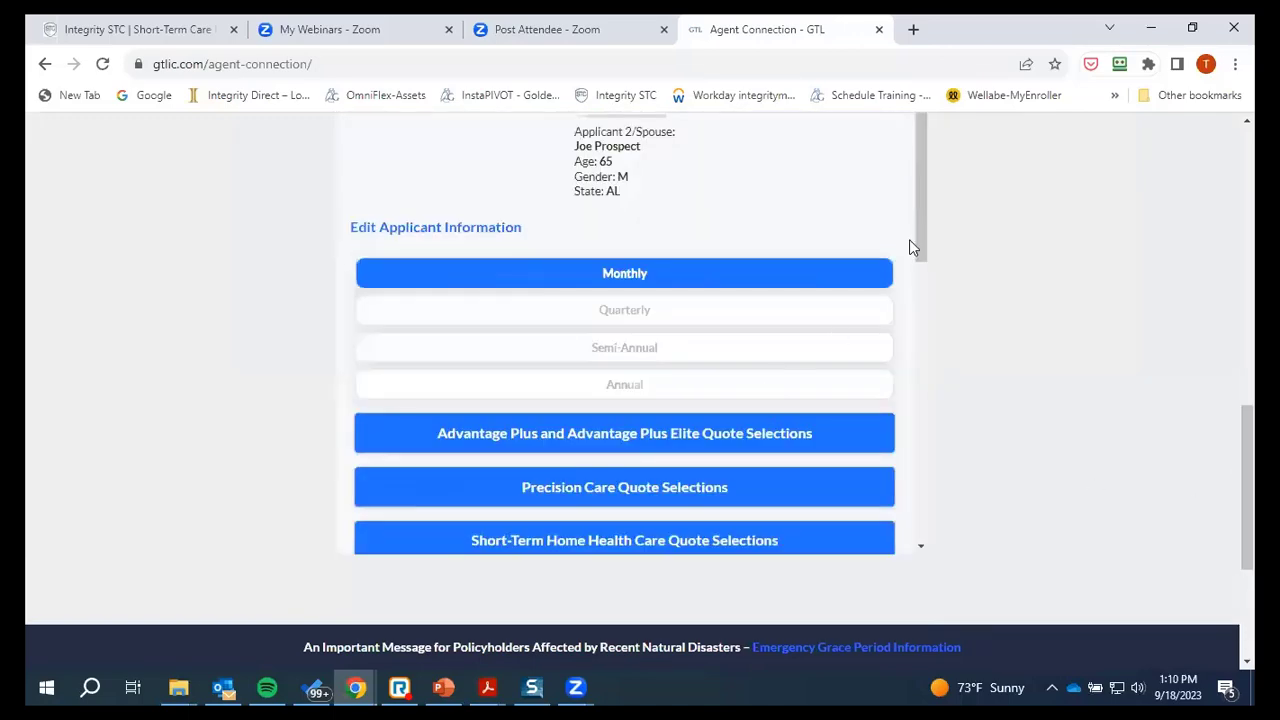
Scroll to the product buttons and open Recover Cash Quote Selections
left_click_drag(916, 225, 898, 256)
scroll(786, 243, "up", 1)
scroll(800, 300, "down", 5)
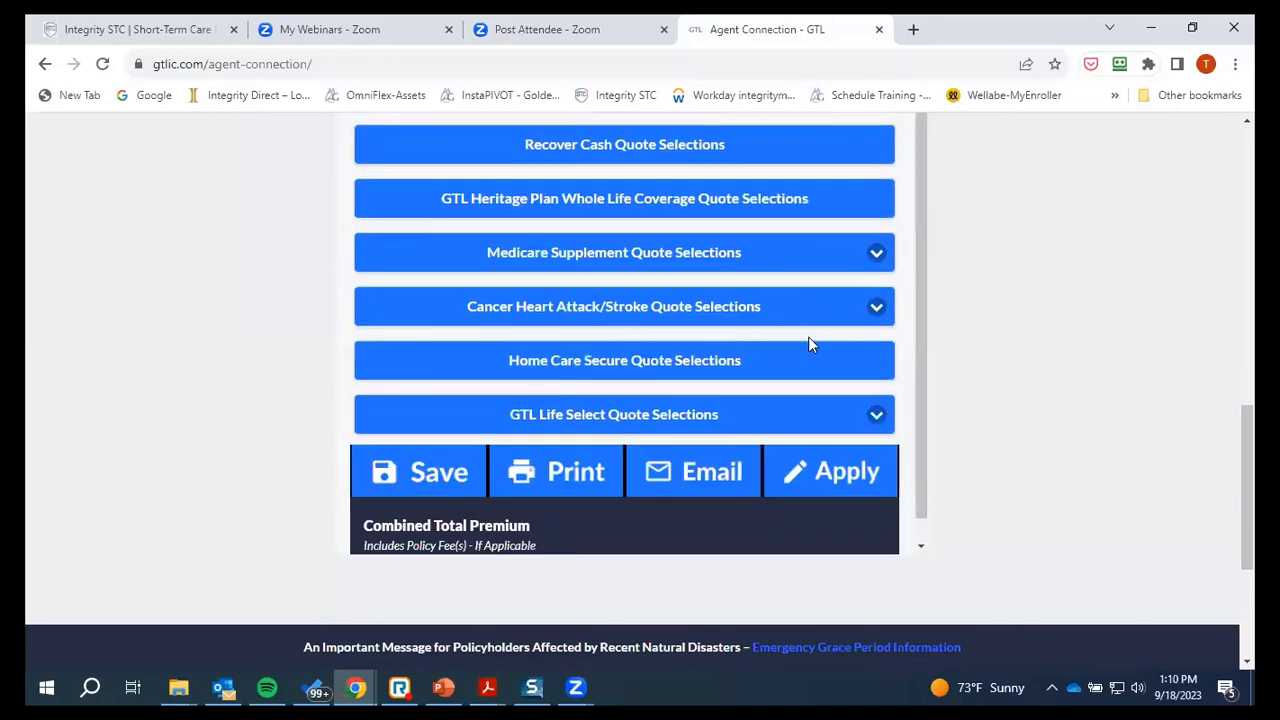
left_click_drag(920, 320, 723, 137)
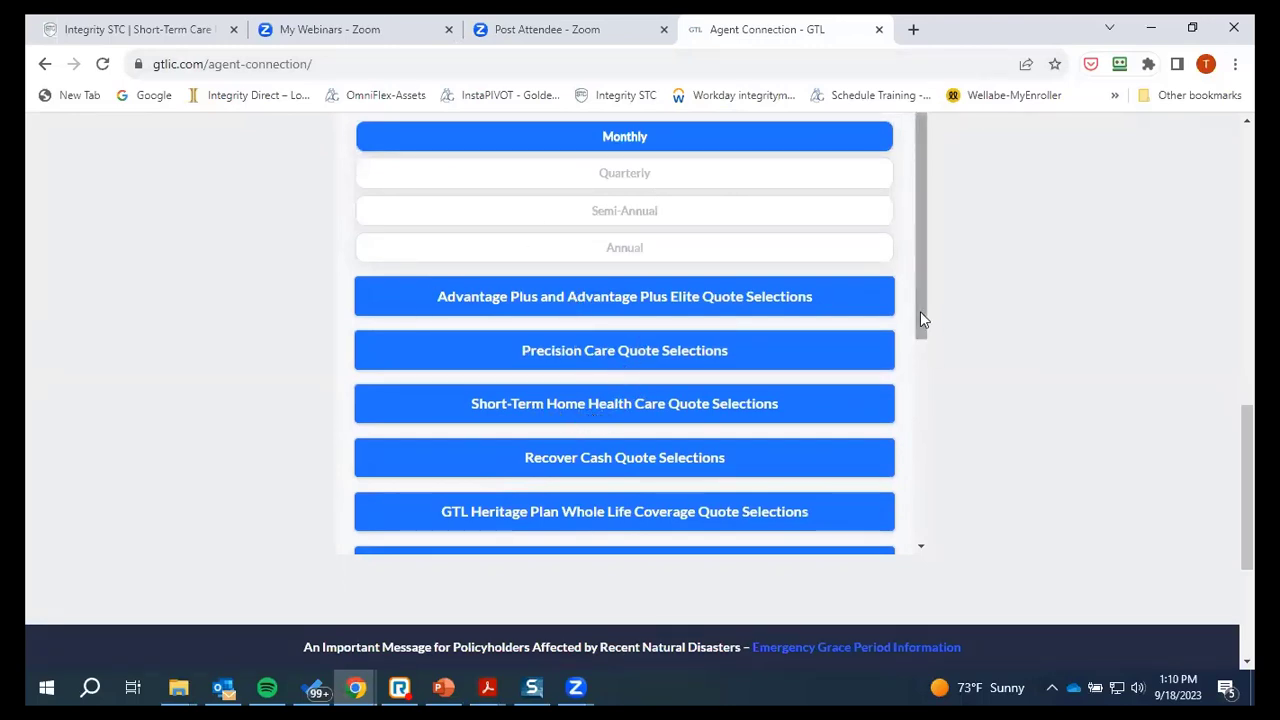
left_click_drag(920, 311, 921, 455)
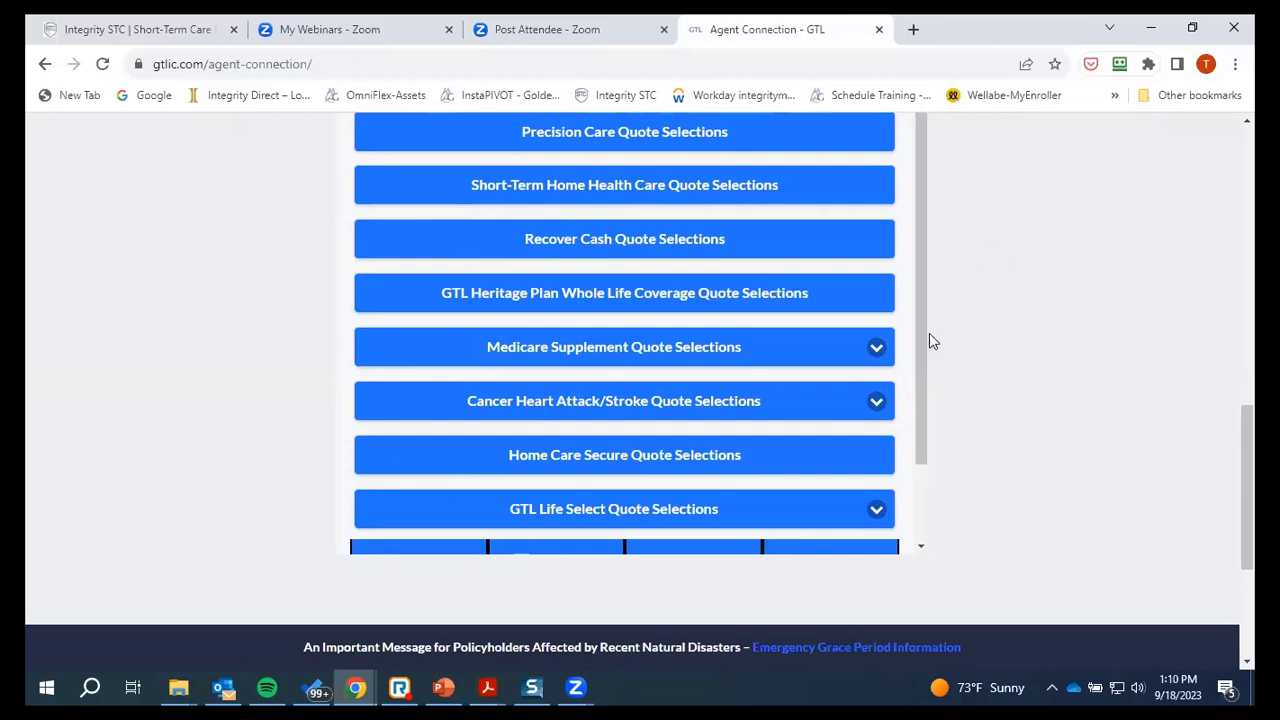
mouse_move(920, 338)
left_mouse_down()
mouse_move(933, 413)
mouse_move(926, 325)
left_mouse_up()
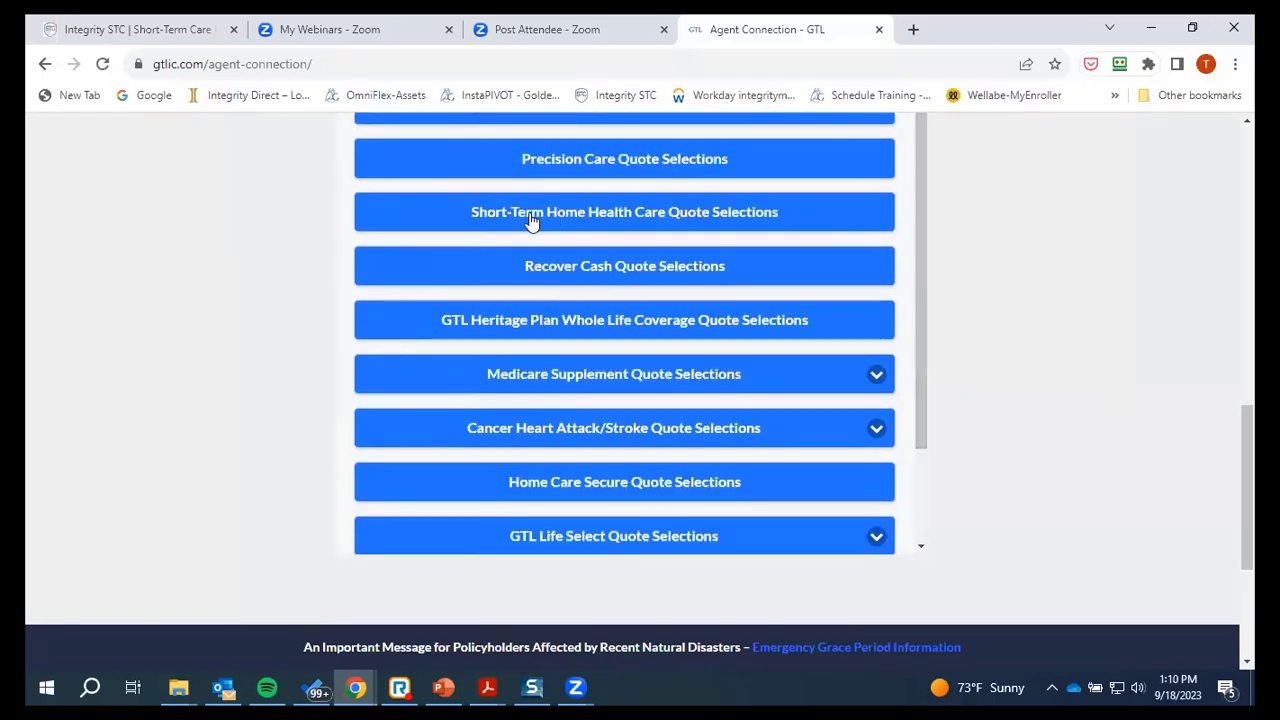
left_click(547, 266)
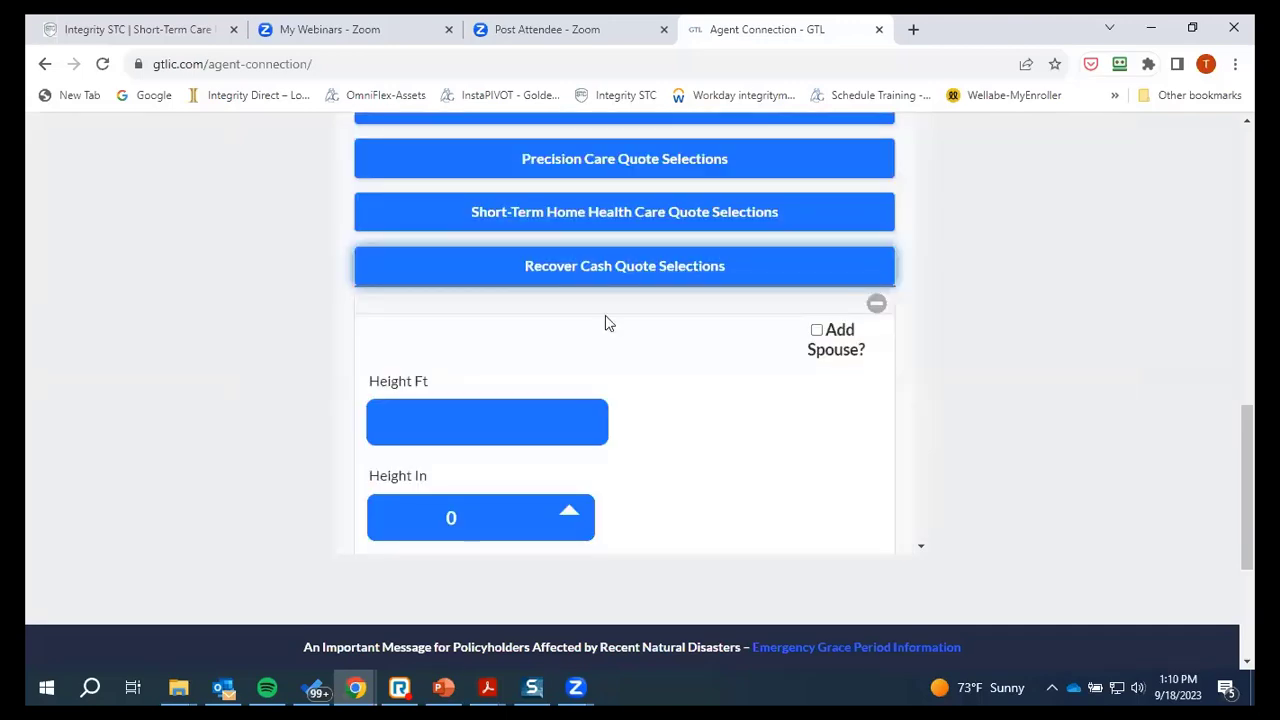
Tick Add Spouse on the Recover Cash form to show both applicants' height, weight and tobacco questions
scroll(606, 323, "up", 2)
scroll(595, 387, "up", 1)
scroll(595, 387, "down", 4)
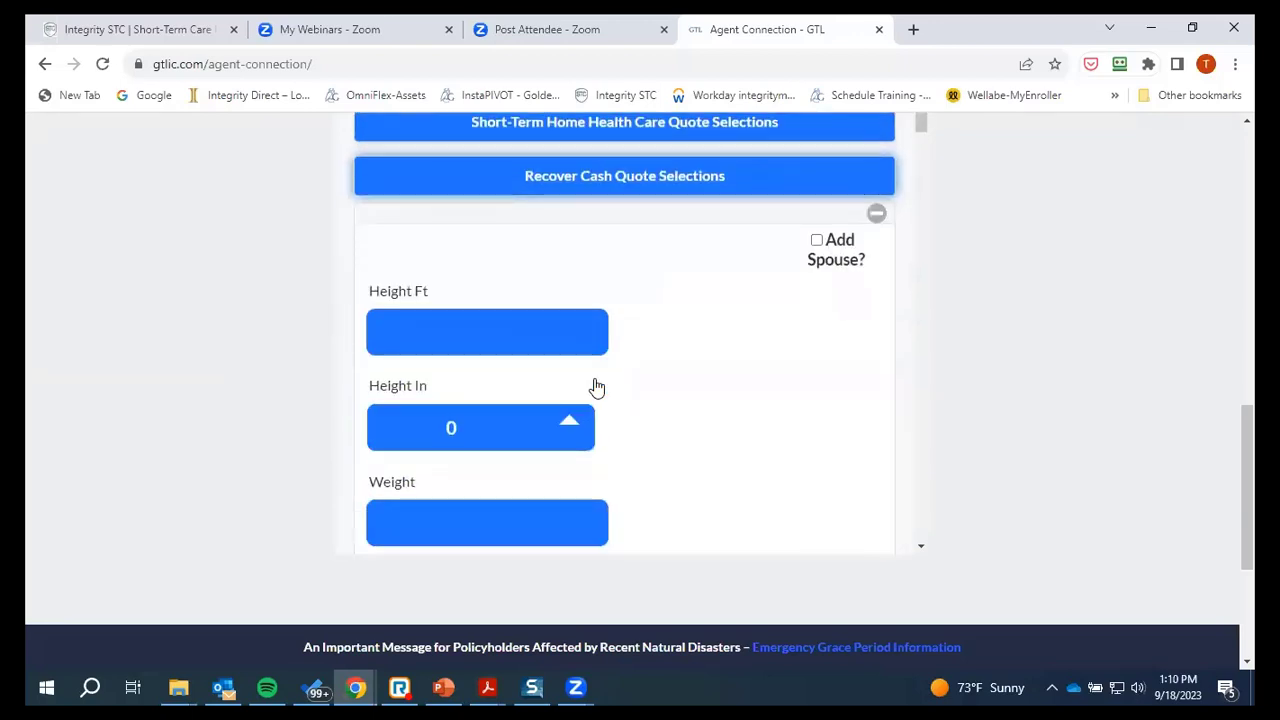
scroll(691, 234, "down", 1)
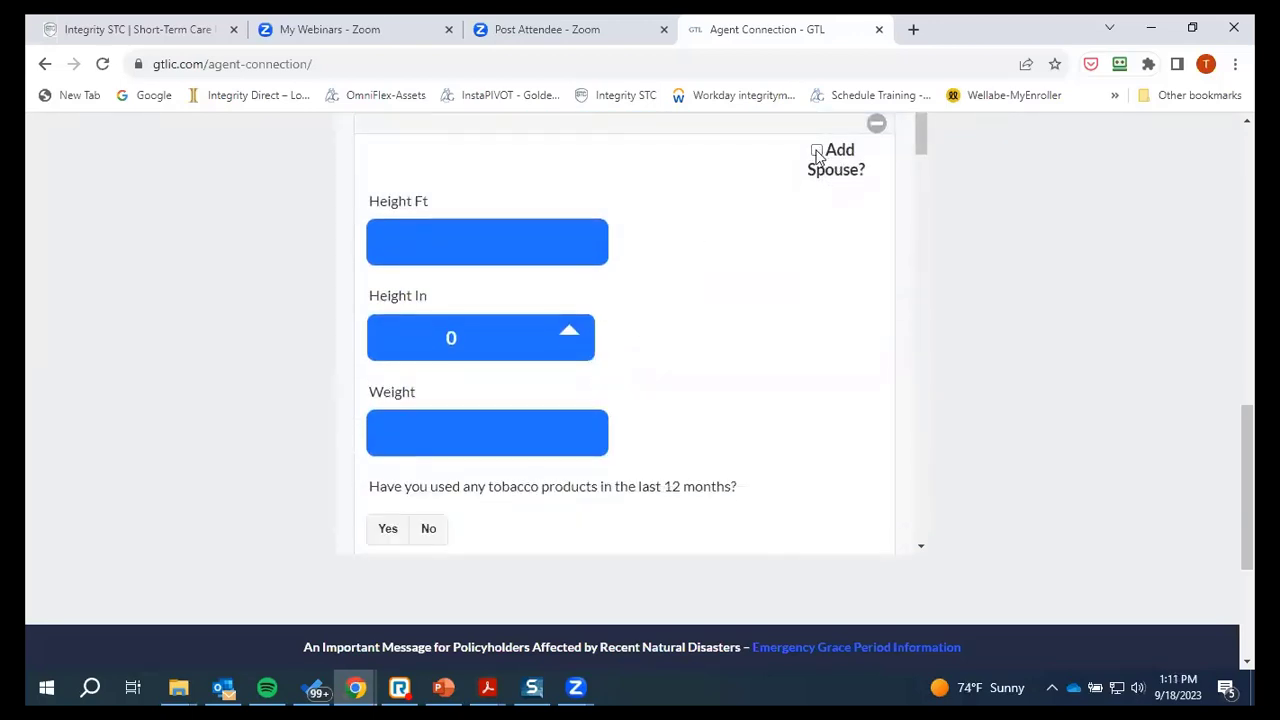
left_click(817, 152)
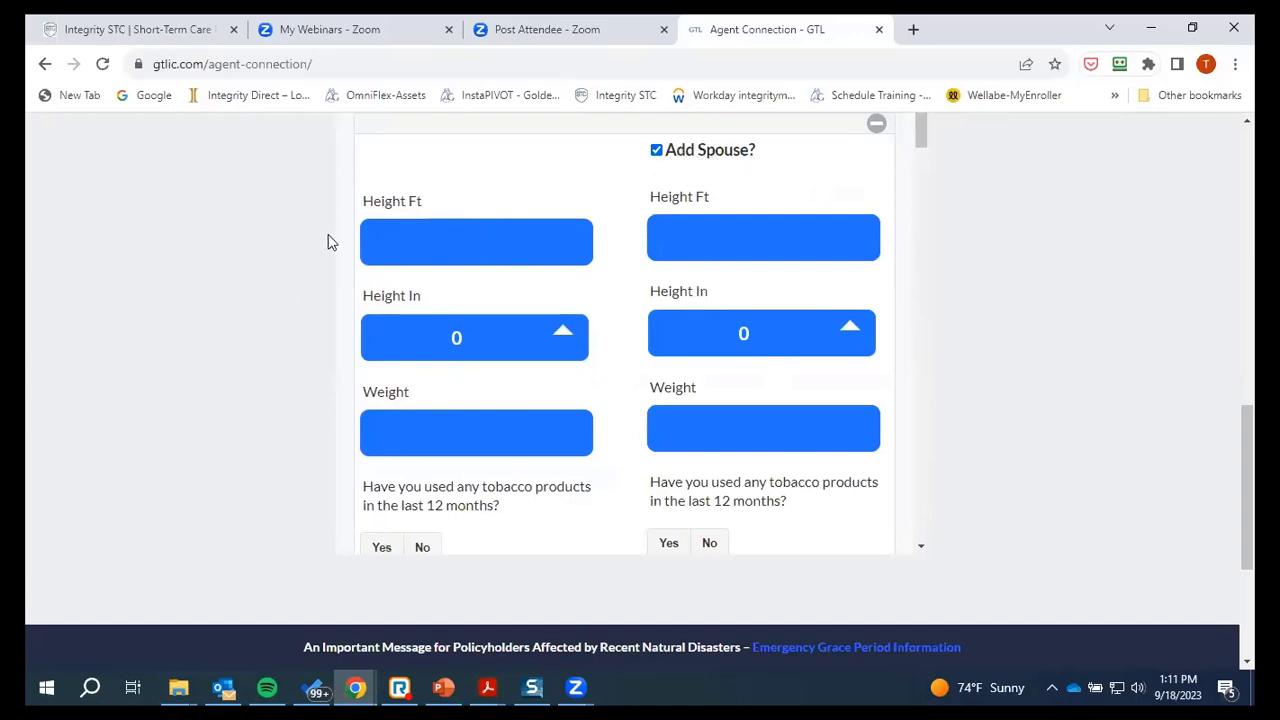
left_click(499, 241)
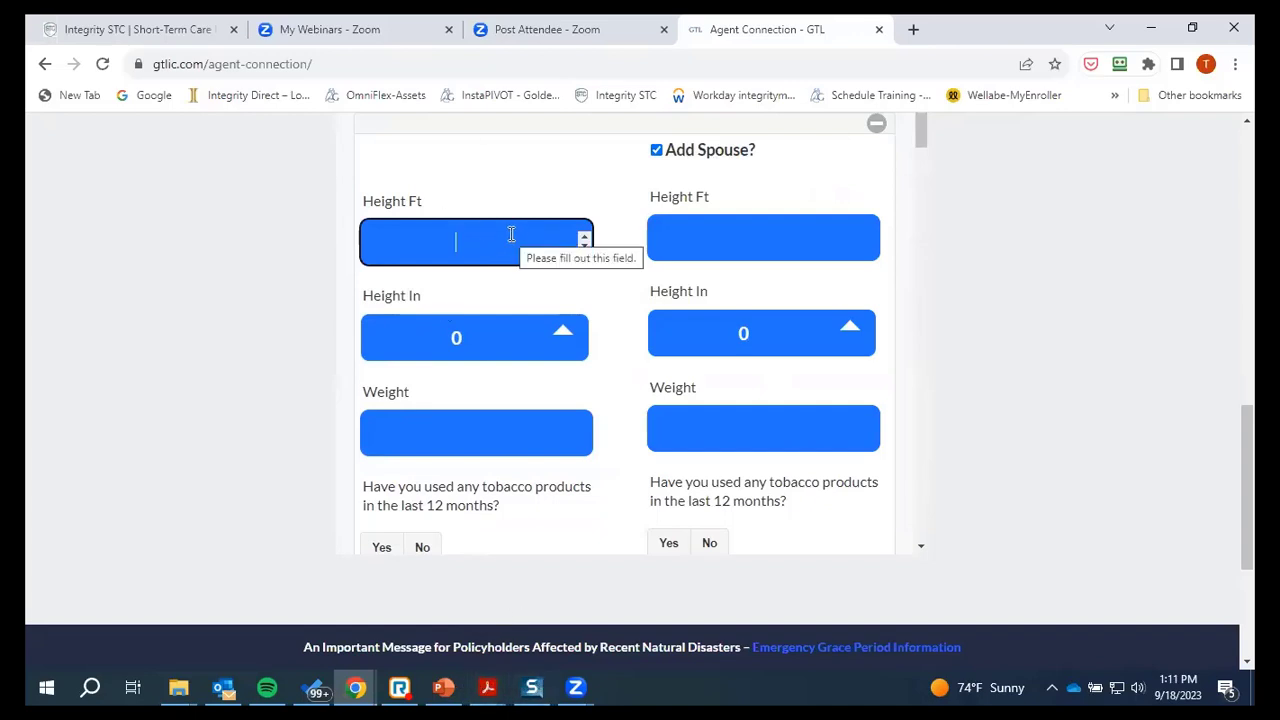
Set heights to 5'4" for the first applicant and 6'1" for the spouse
type("5")
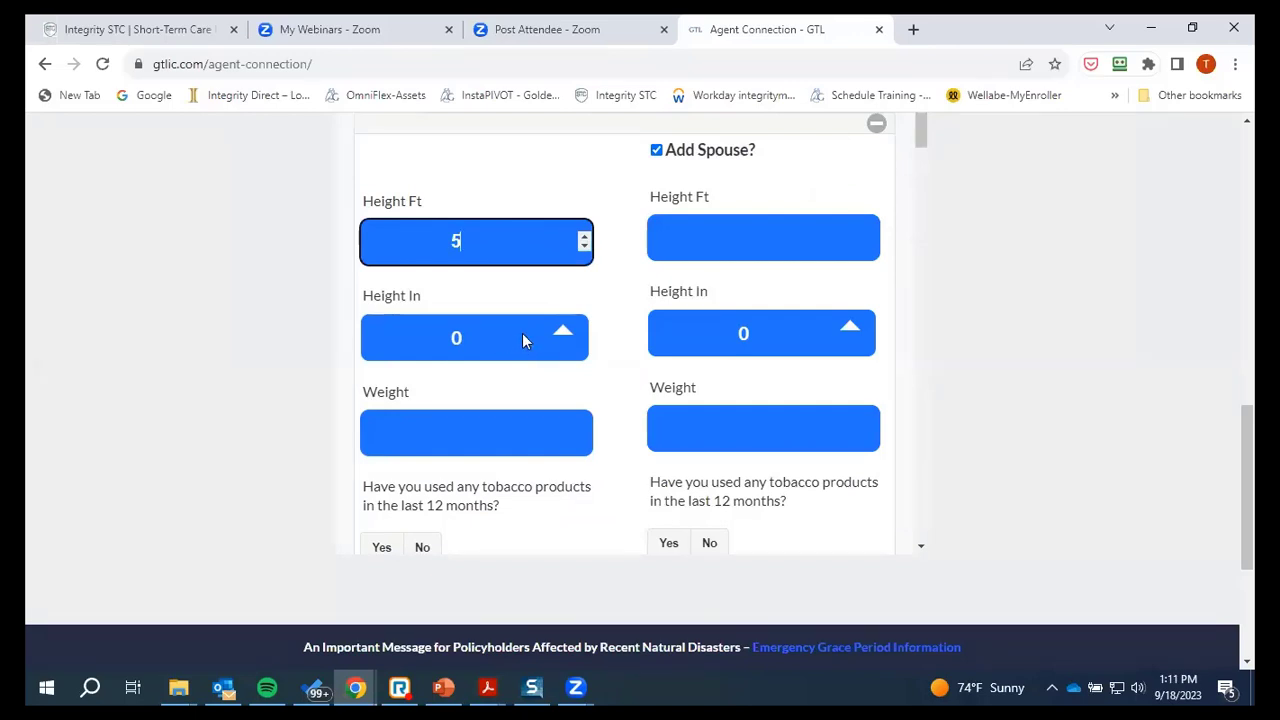
left_click(560, 329)
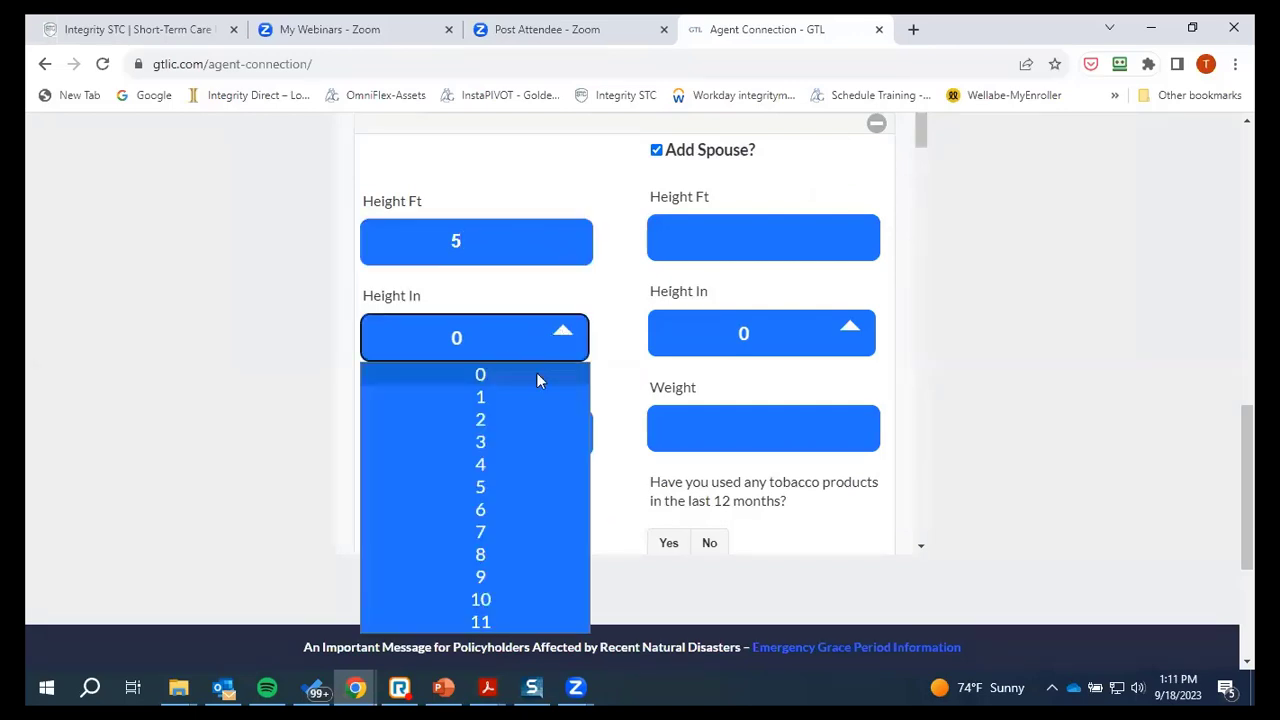
left_click(483, 460)
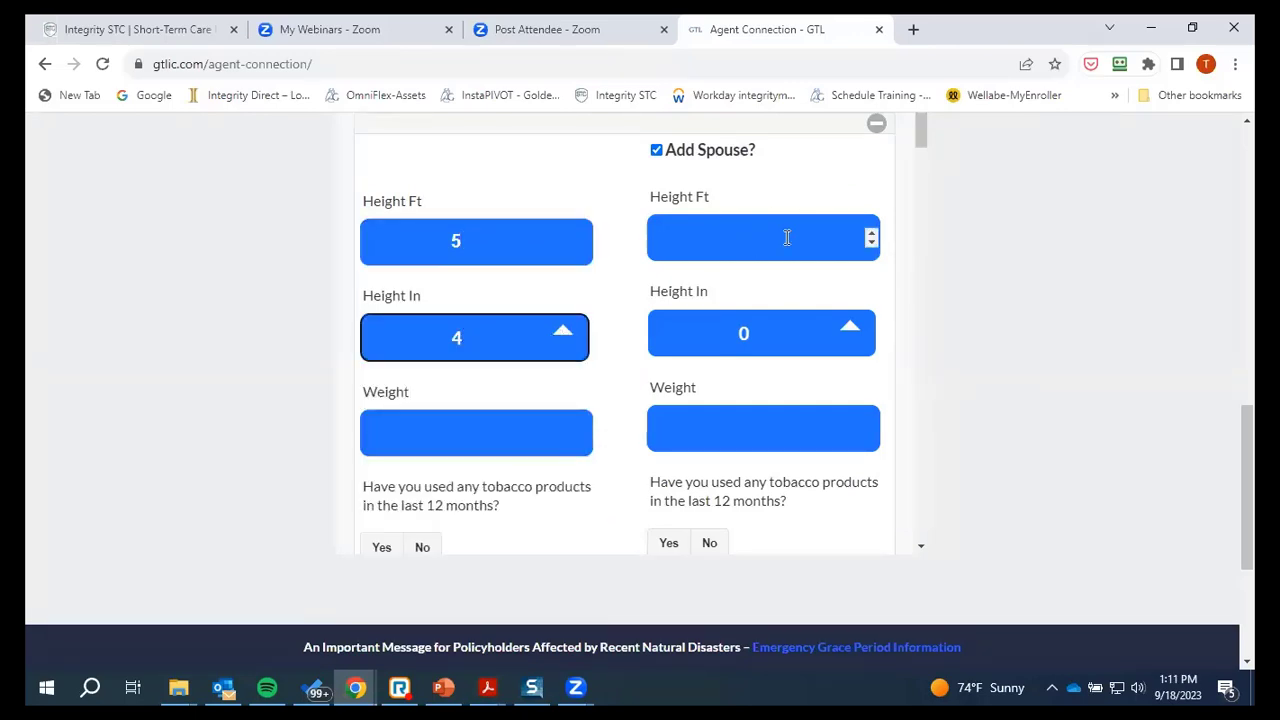
left_click(787, 237)
left_click(871, 233)
left_click(871, 233)
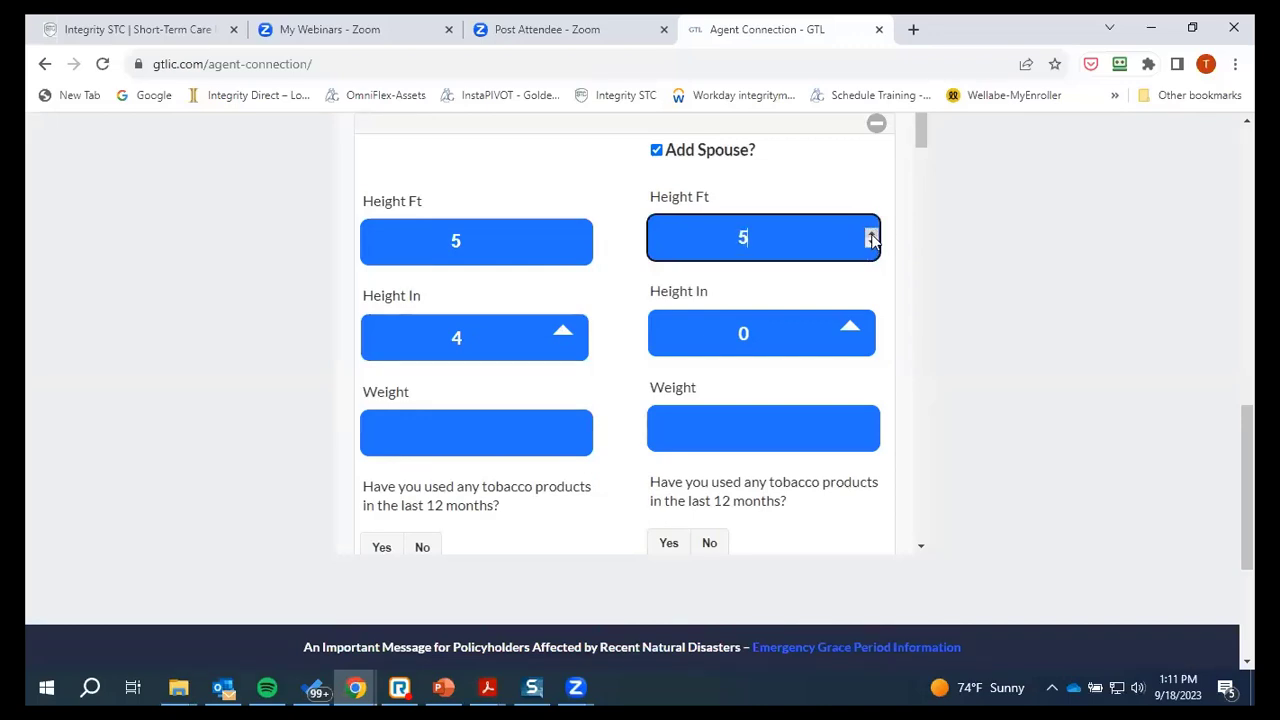
left_click(871, 233)
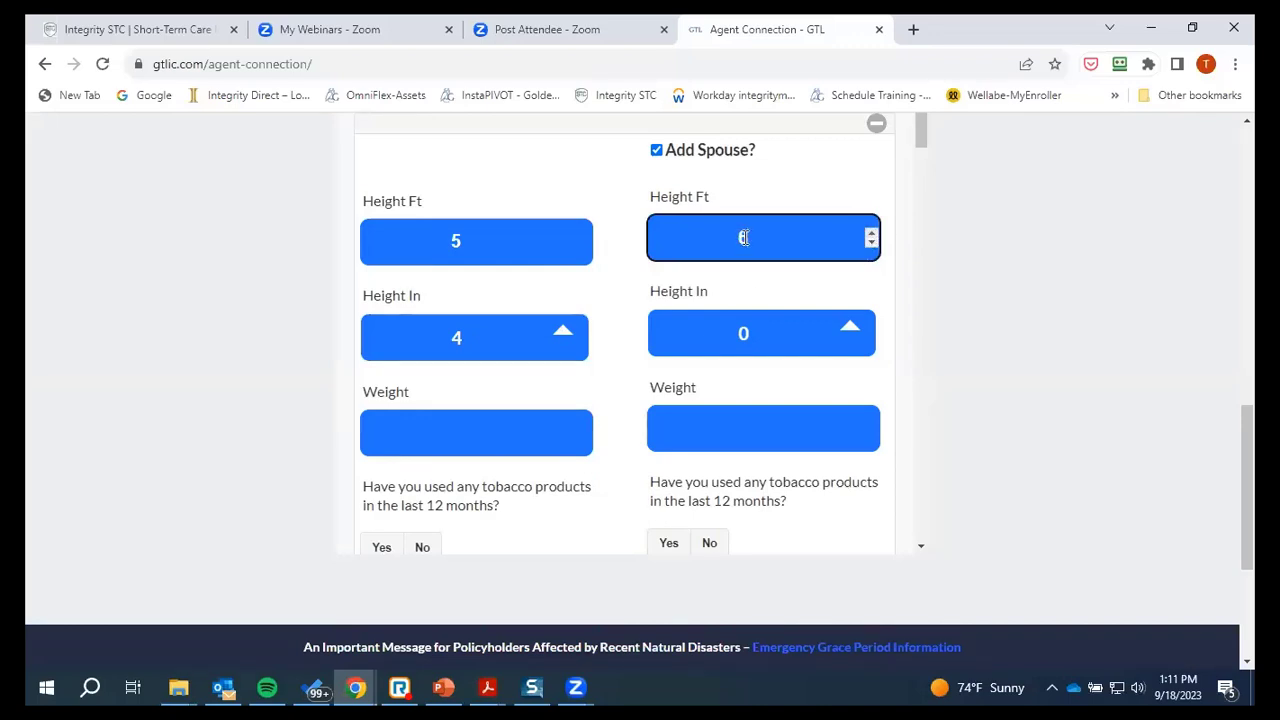
left_click(848, 325)
left_click(780, 392)
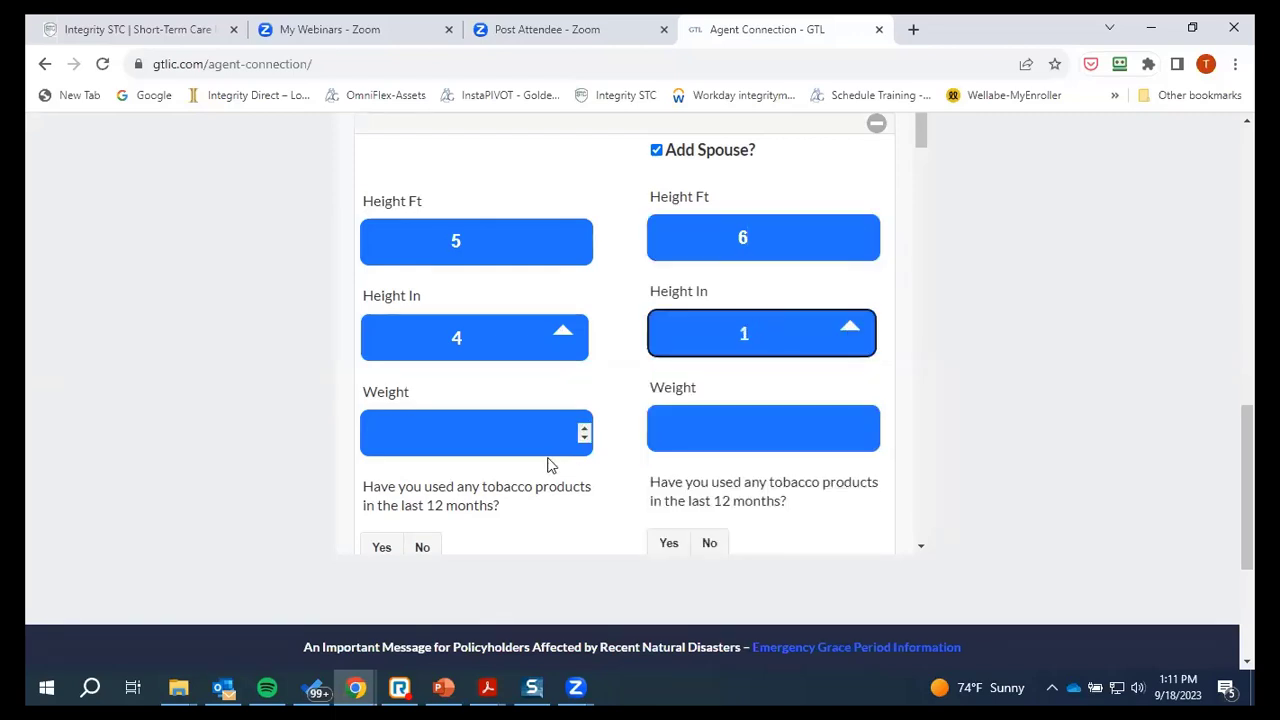
Enter weights of 120 for the first applicant and 220 for the spouse
left_click(484, 430)
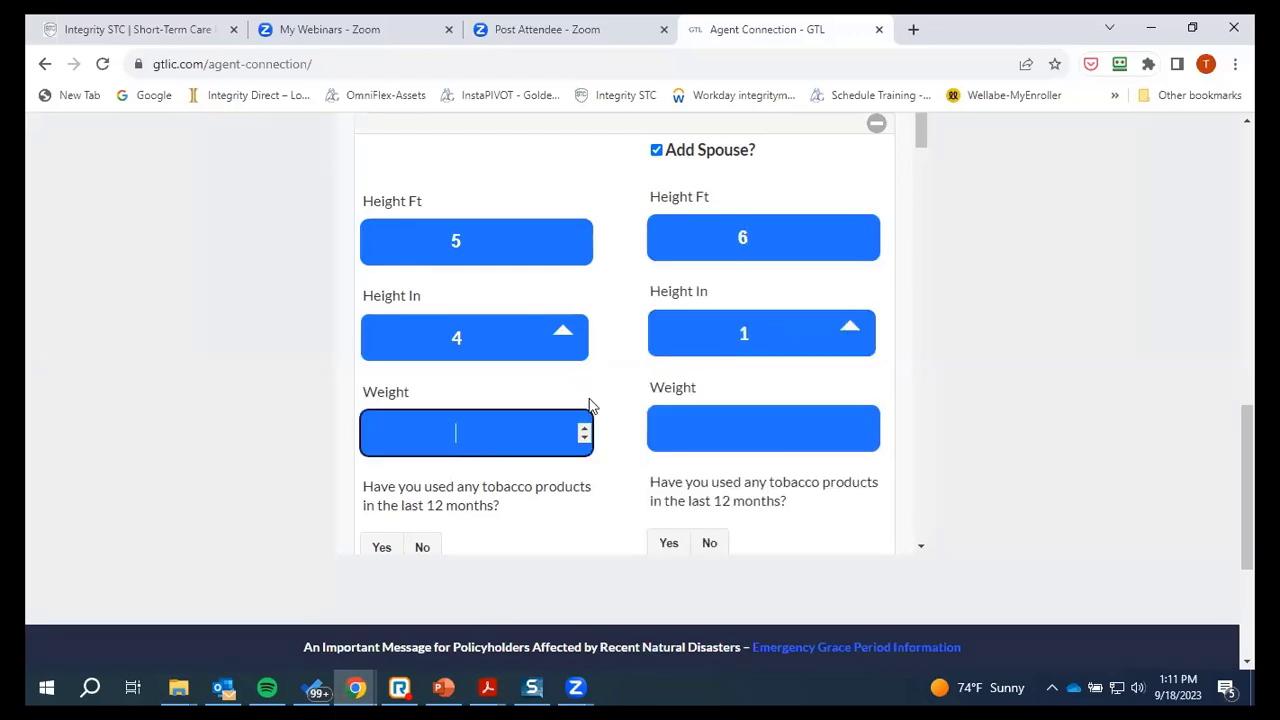
type("11")
left_click(585, 428)
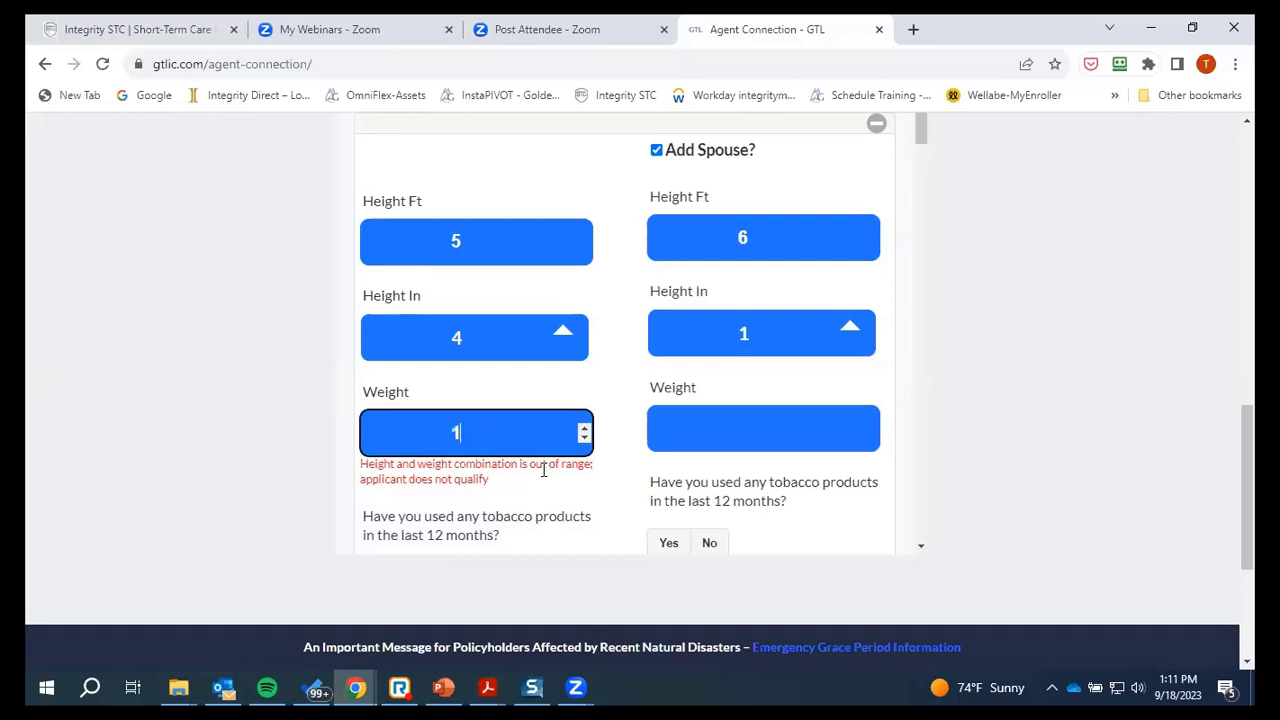
type("20")
key("Tab")
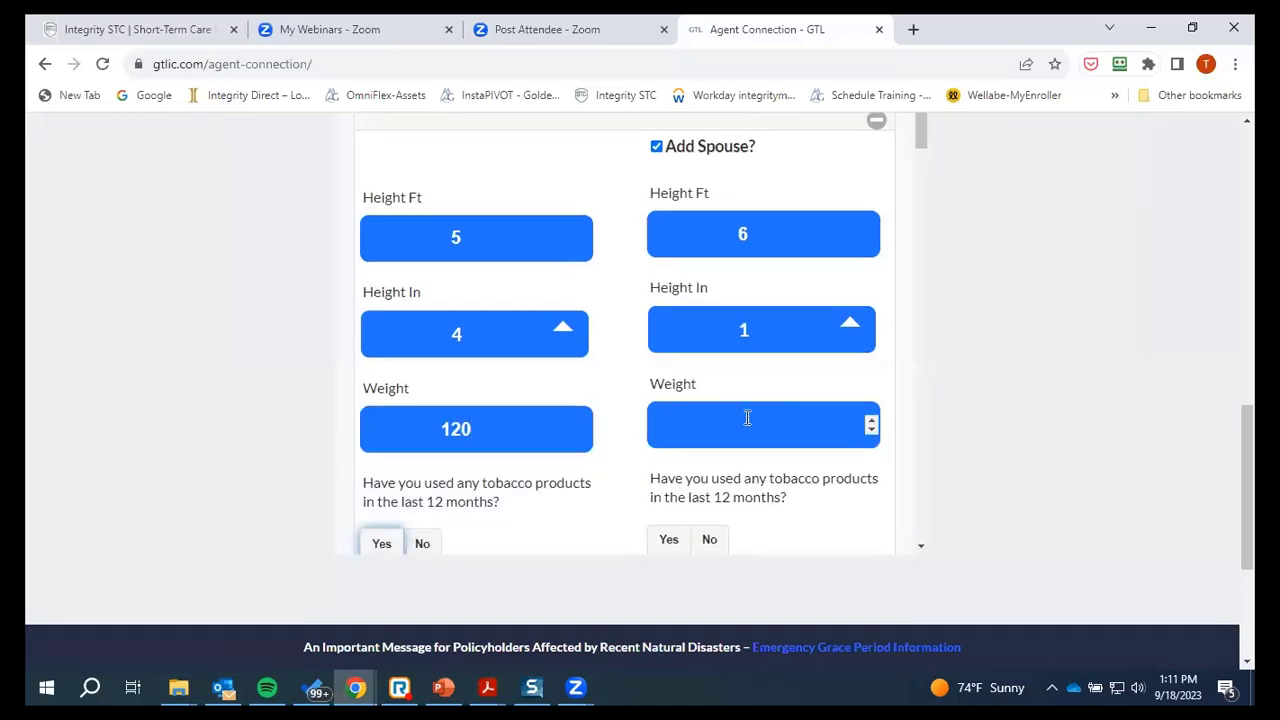
left_click(755, 425)
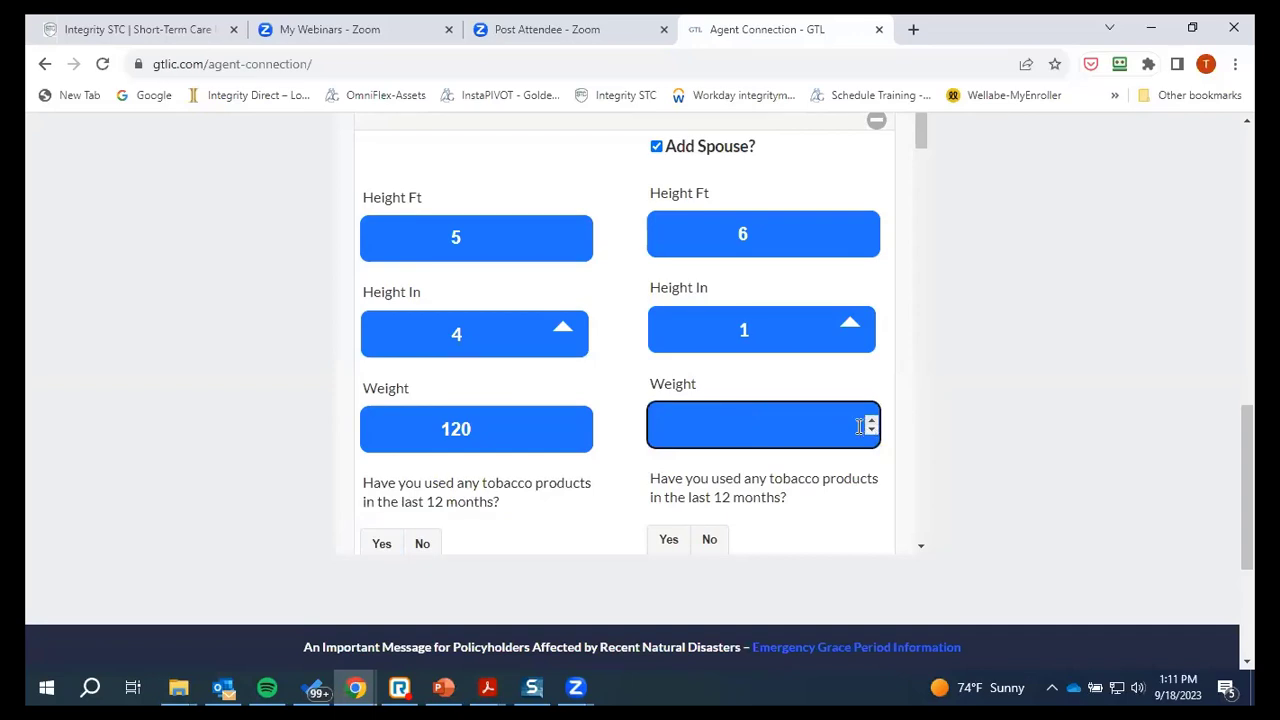
type("220")
Answer No to tobacco use in the last 12 months for both applicants
scroll(486, 380, "down", 5)
scroll(477, 330, "up", 2)
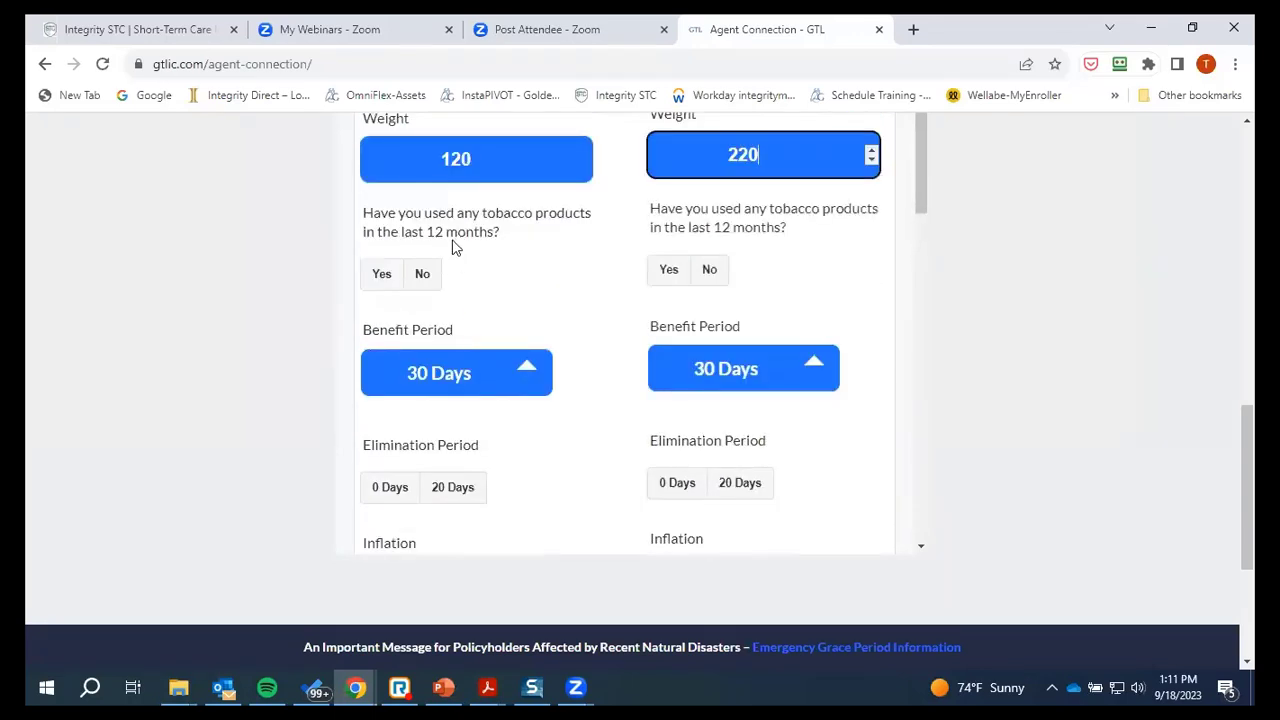
left_click(422, 275)
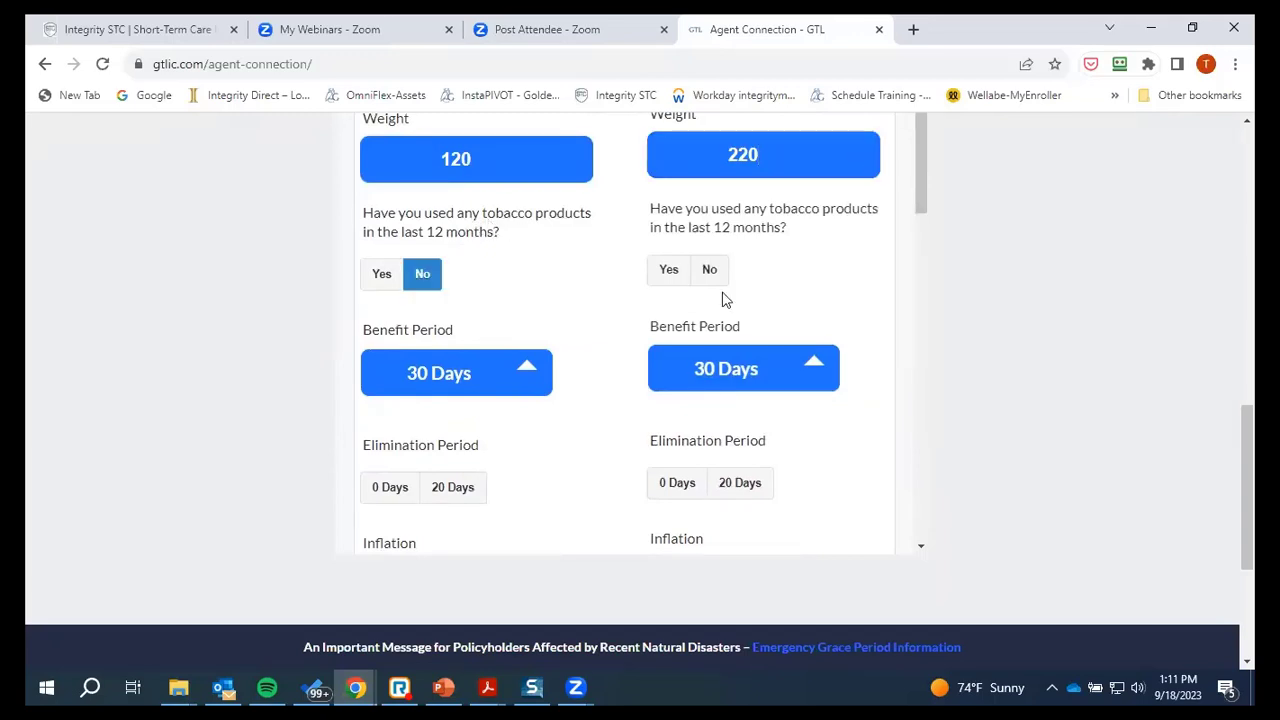
left_click(709, 271)
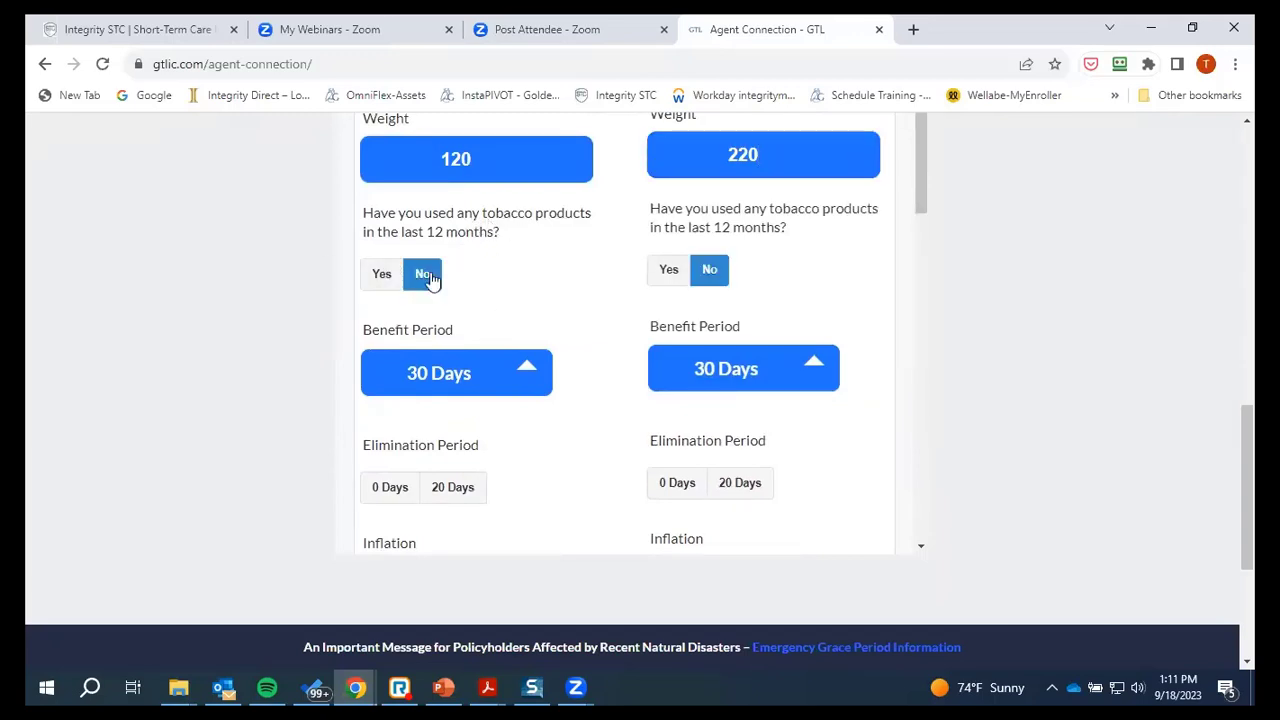
scroll(523, 330, "up", 3)
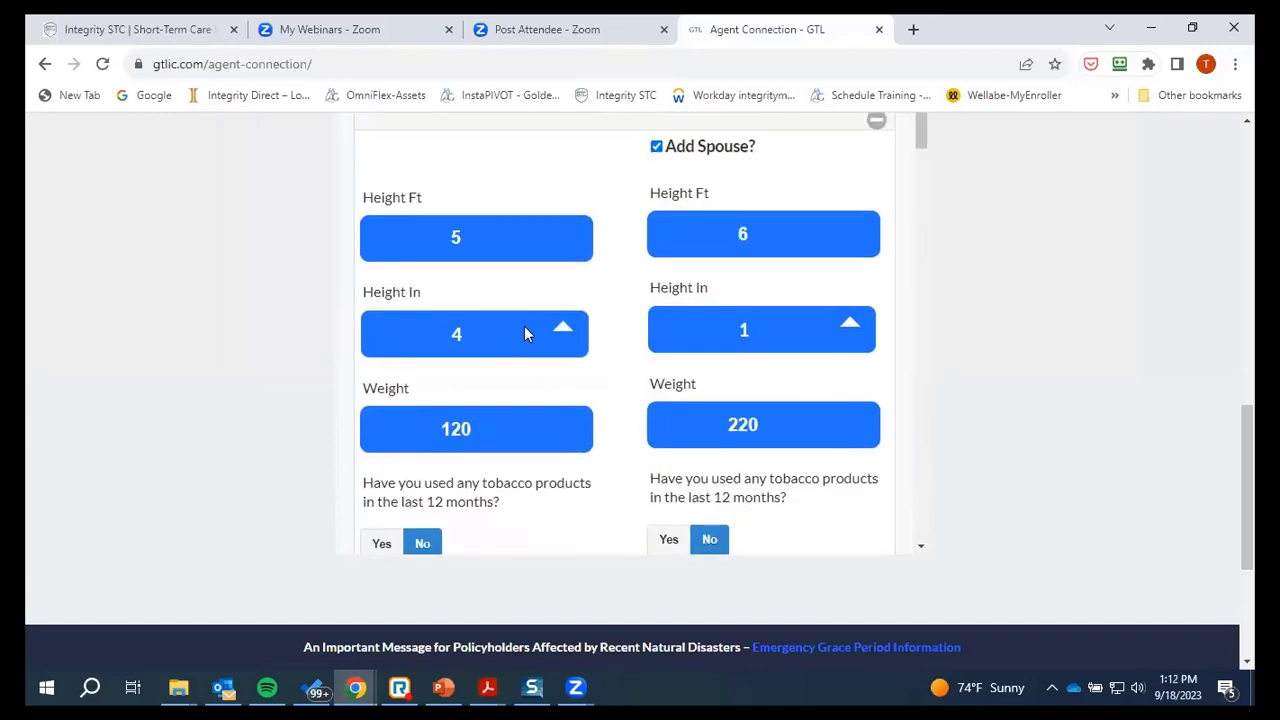
scroll(527, 334, "down", 4)
Choose benefit periods of 360 Days and 90 Days, with 0 Days and 20 Days elimination
scroll(503, 246, "up", 1)
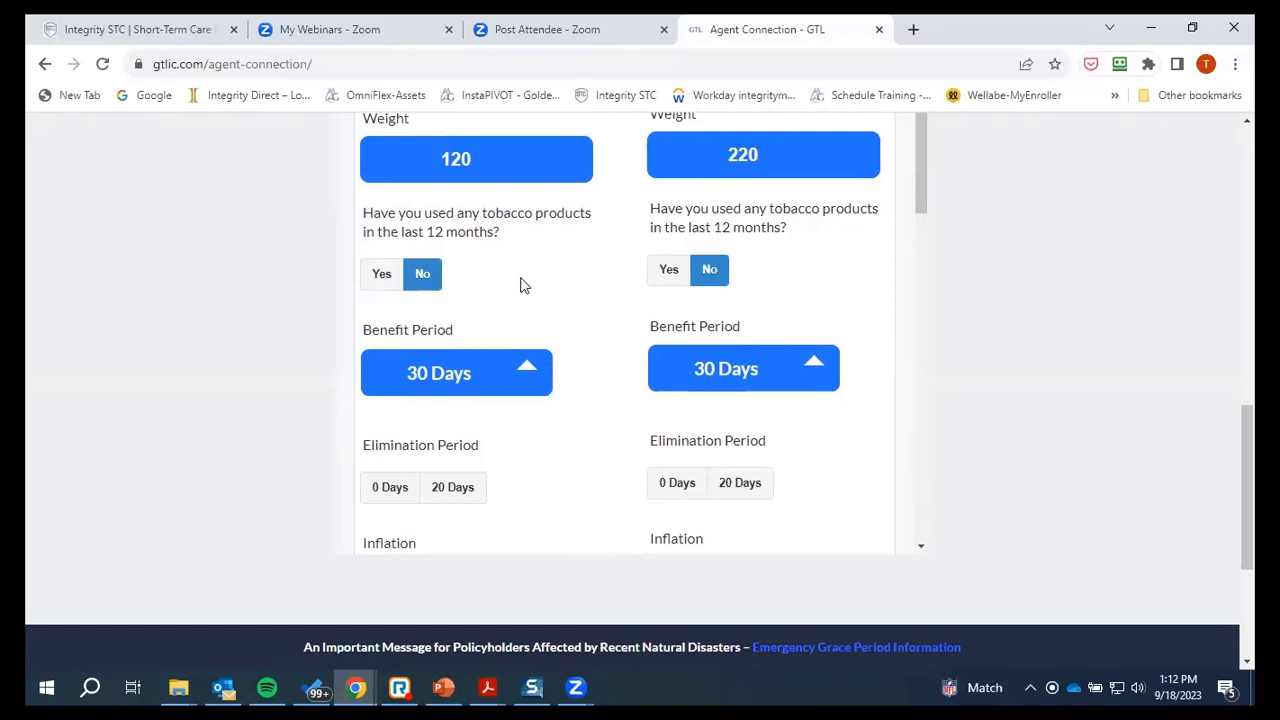
left_click(531, 372)
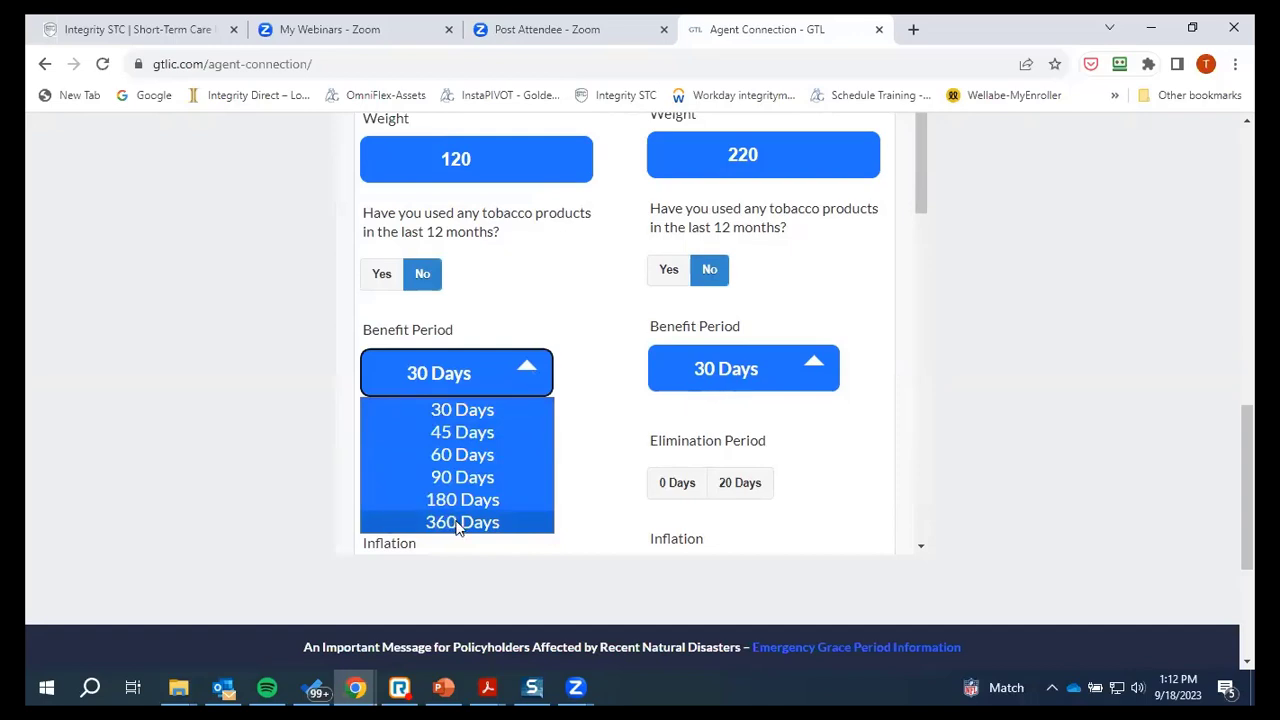
left_click(460, 522)
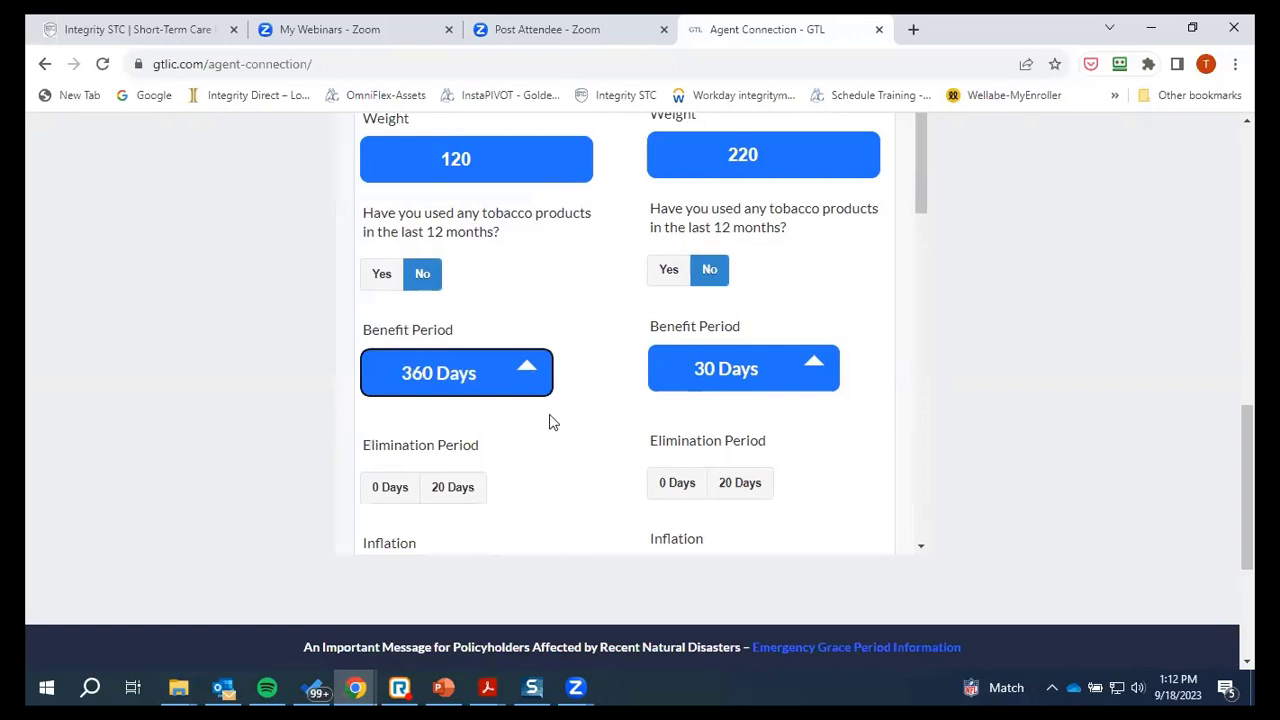
left_click(810, 362)
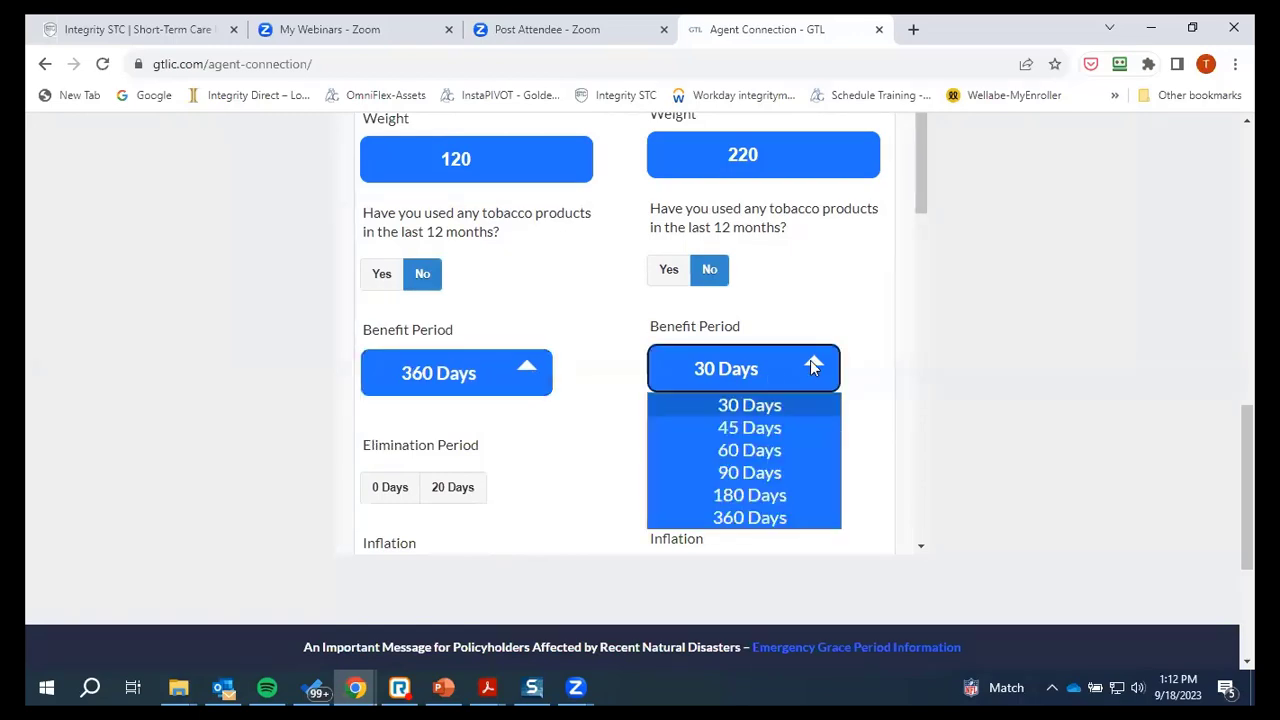
left_click(738, 471)
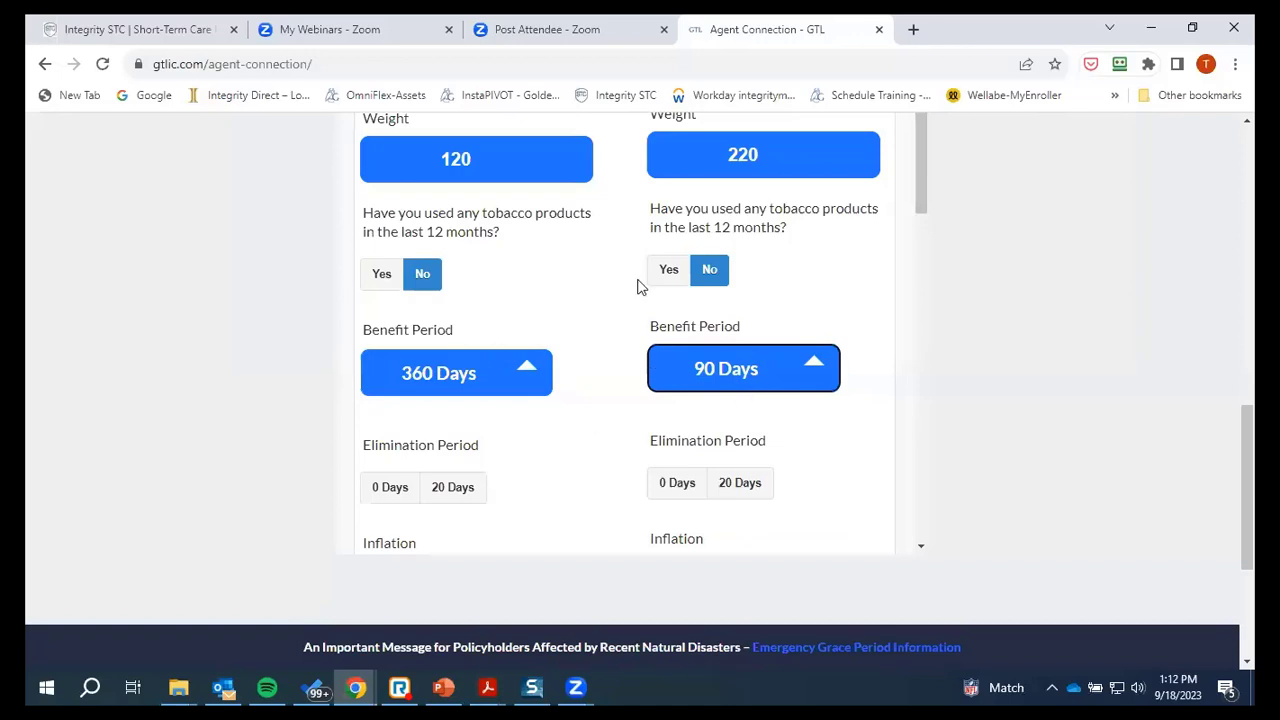
left_click(391, 489)
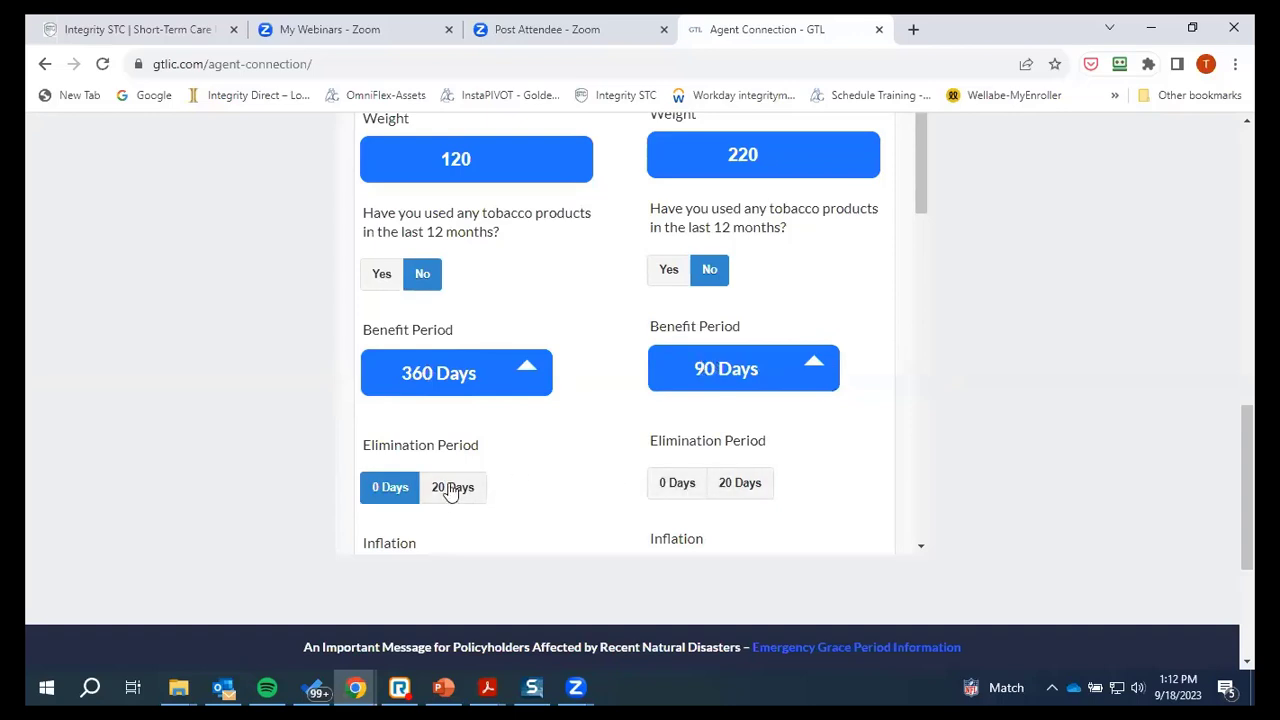
left_click(737, 487)
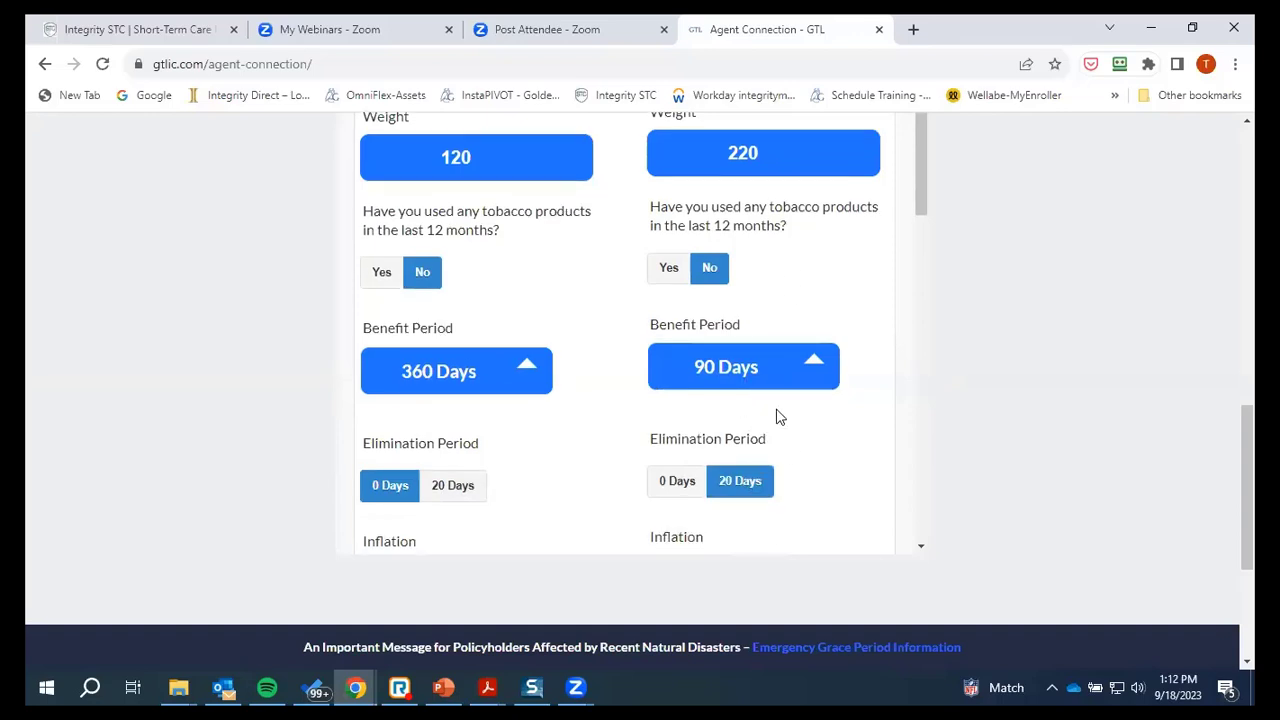
scroll(760, 400, "down", 2)
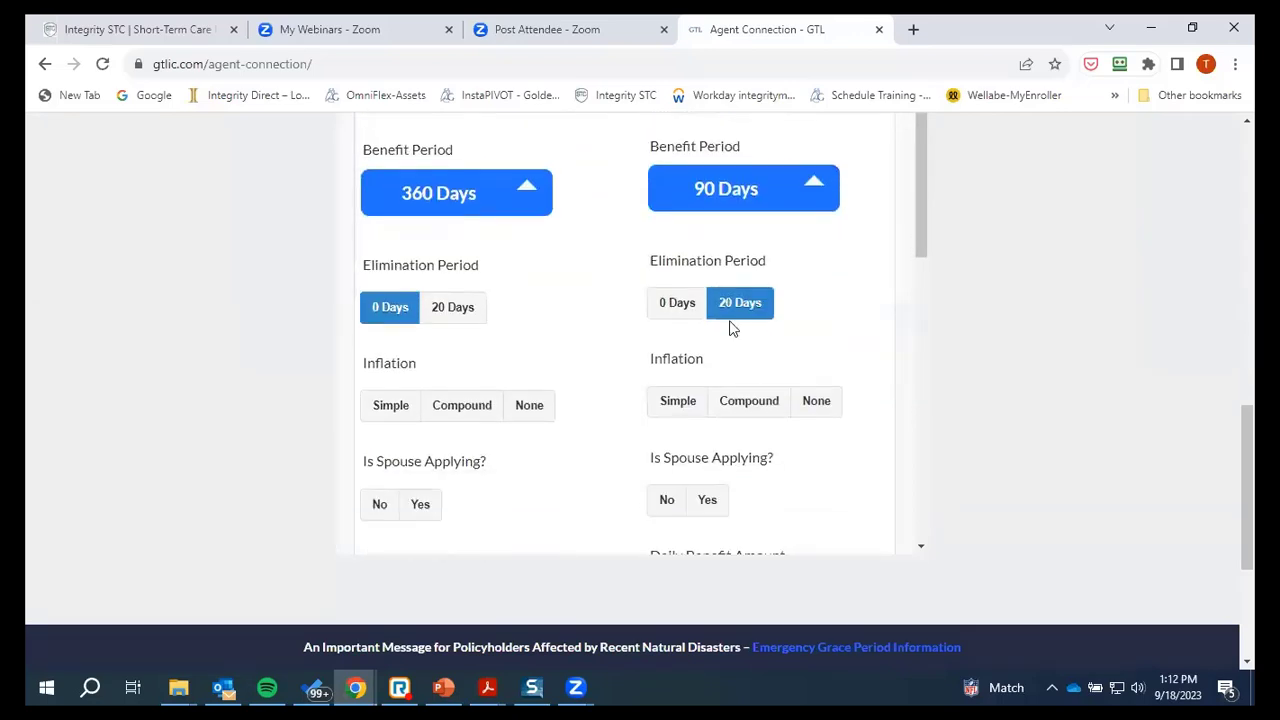
Choose Compound inflation for applicant 1, None for the spouse, and Yes to spouse applying in both
left_click(461, 413)
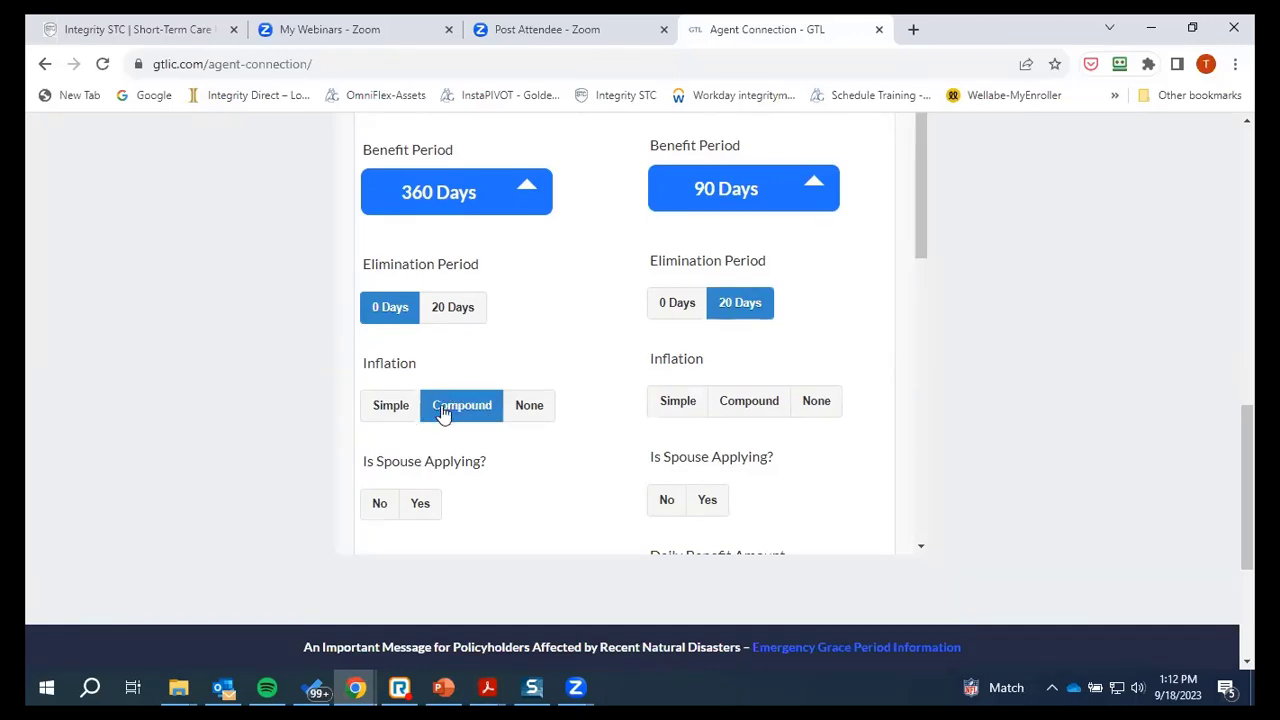
left_click(819, 406)
scroll(557, 457, "down", 1)
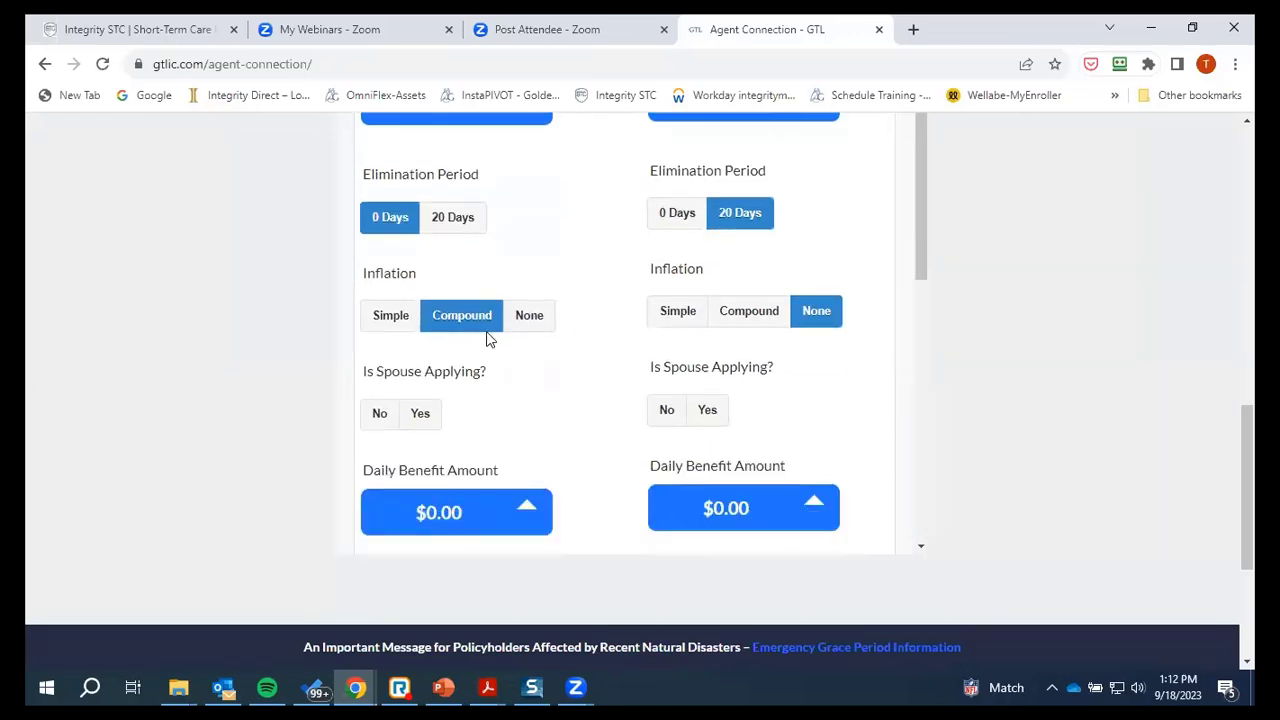
left_click(421, 414)
left_click(713, 418)
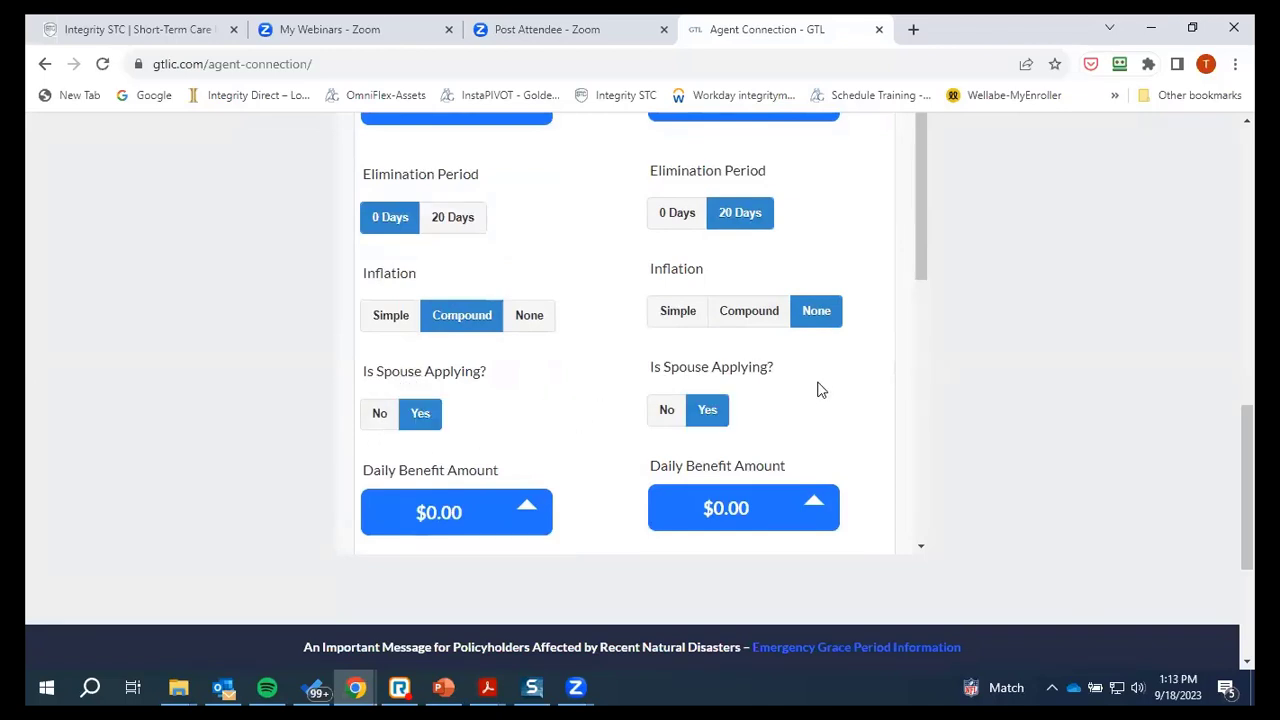
scroll(808, 391, "down", 3)
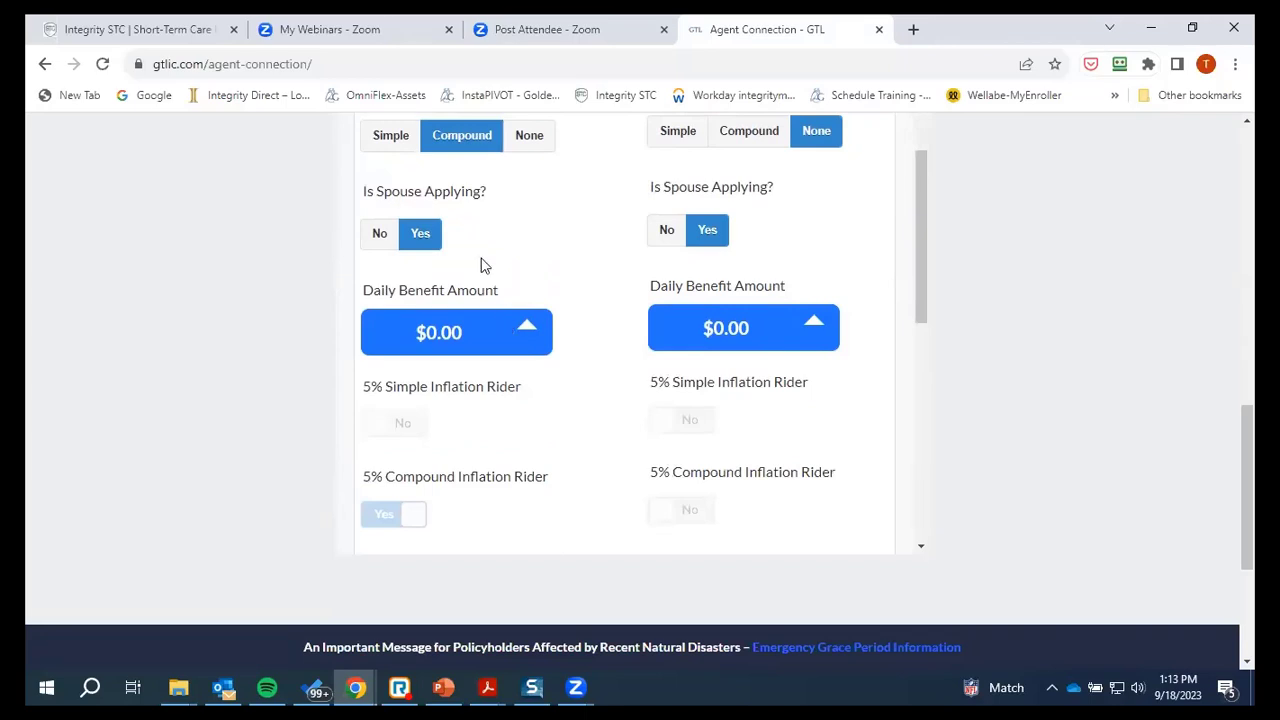
Choose daily benefit amounts of $300.00 for the first applicant and $100.00 for the spouse
left_click(518, 336)
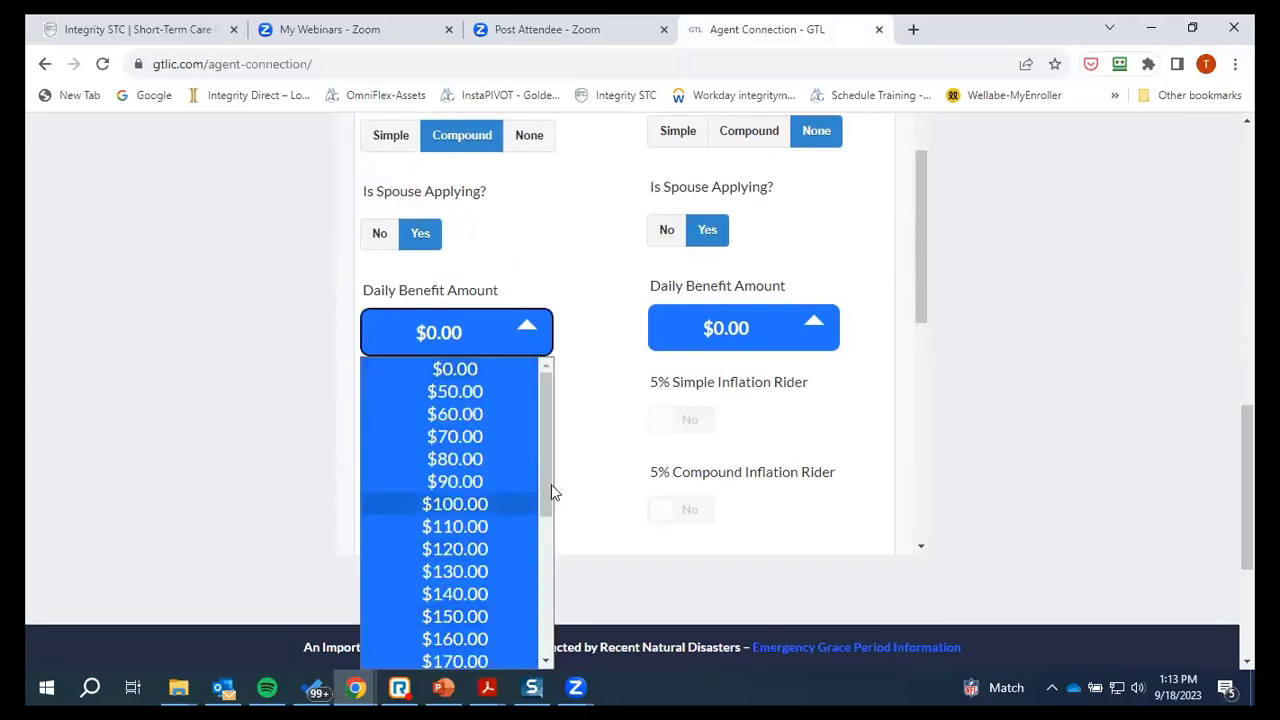
left_click_drag(547, 420, 545, 685)
left_click(460, 657)
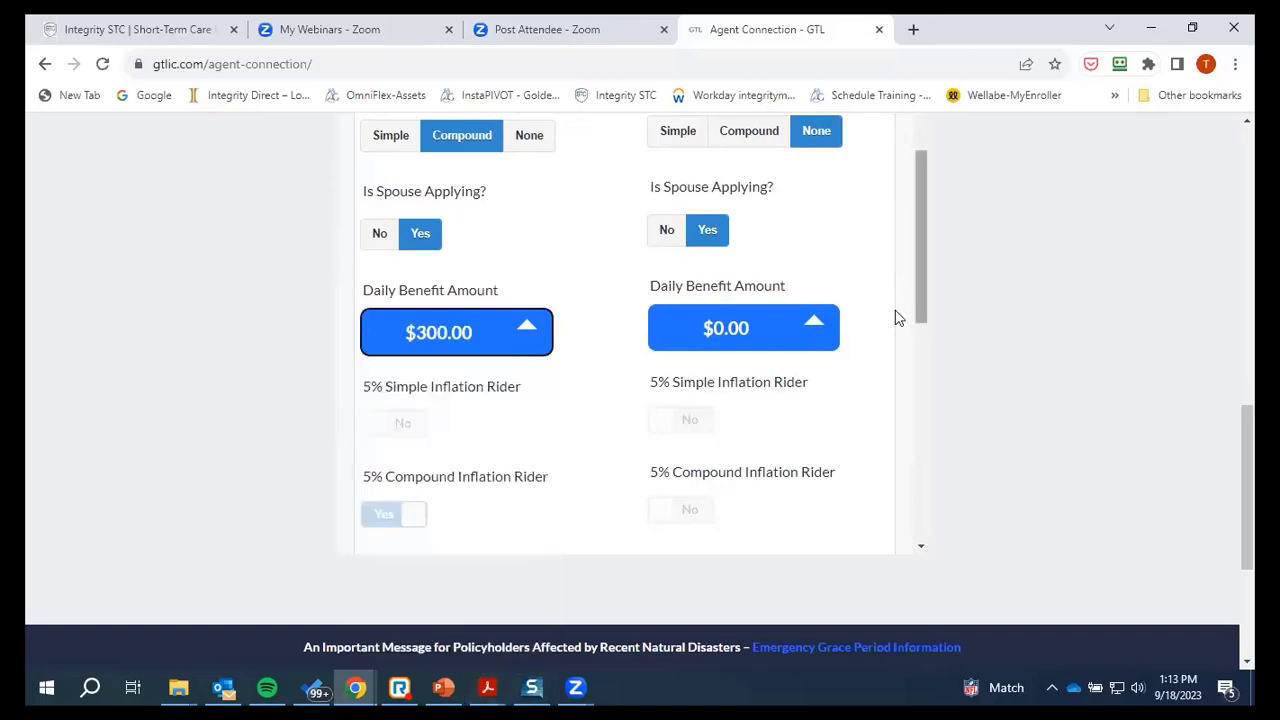
left_click(816, 339)
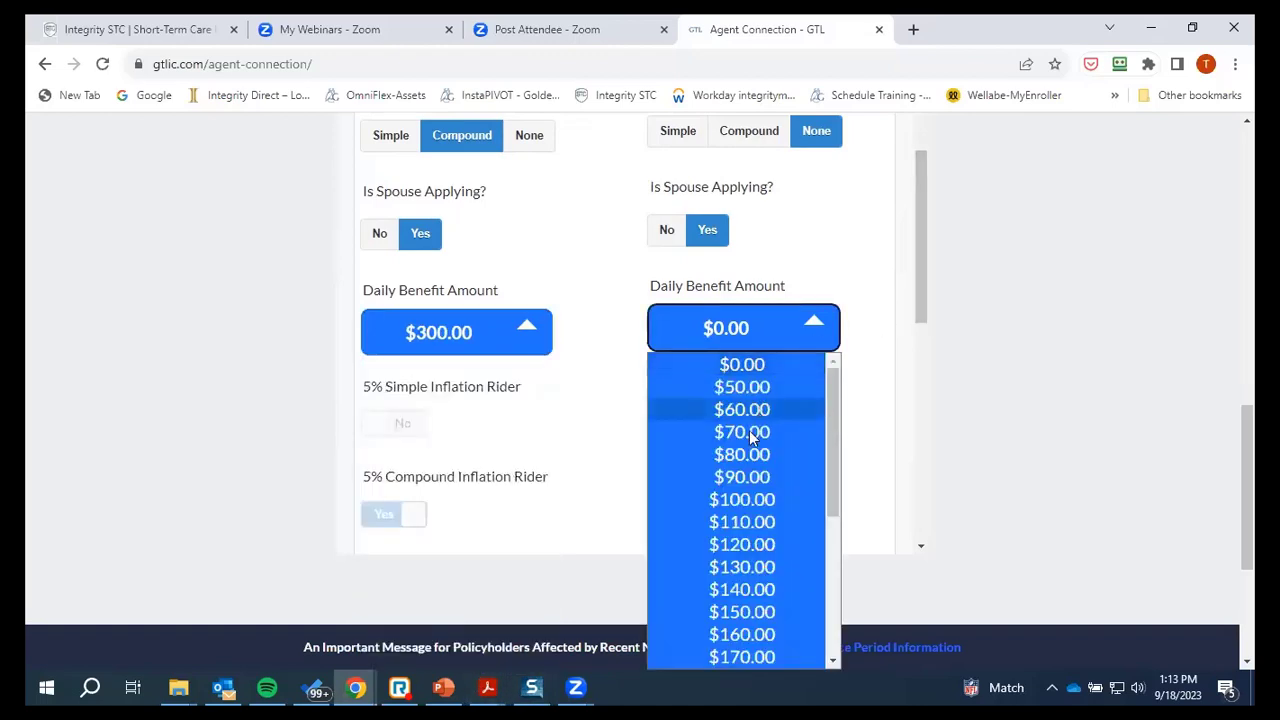
left_click(756, 500)
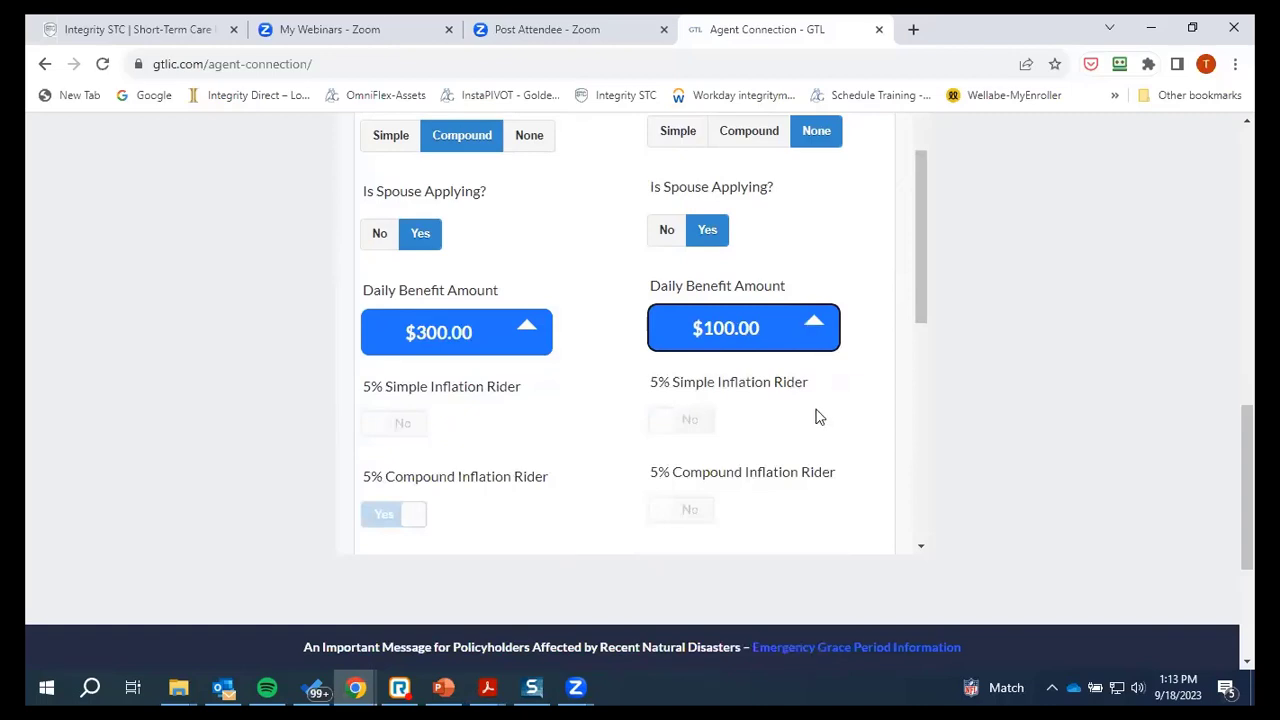
scroll(413, 385, "down", 1)
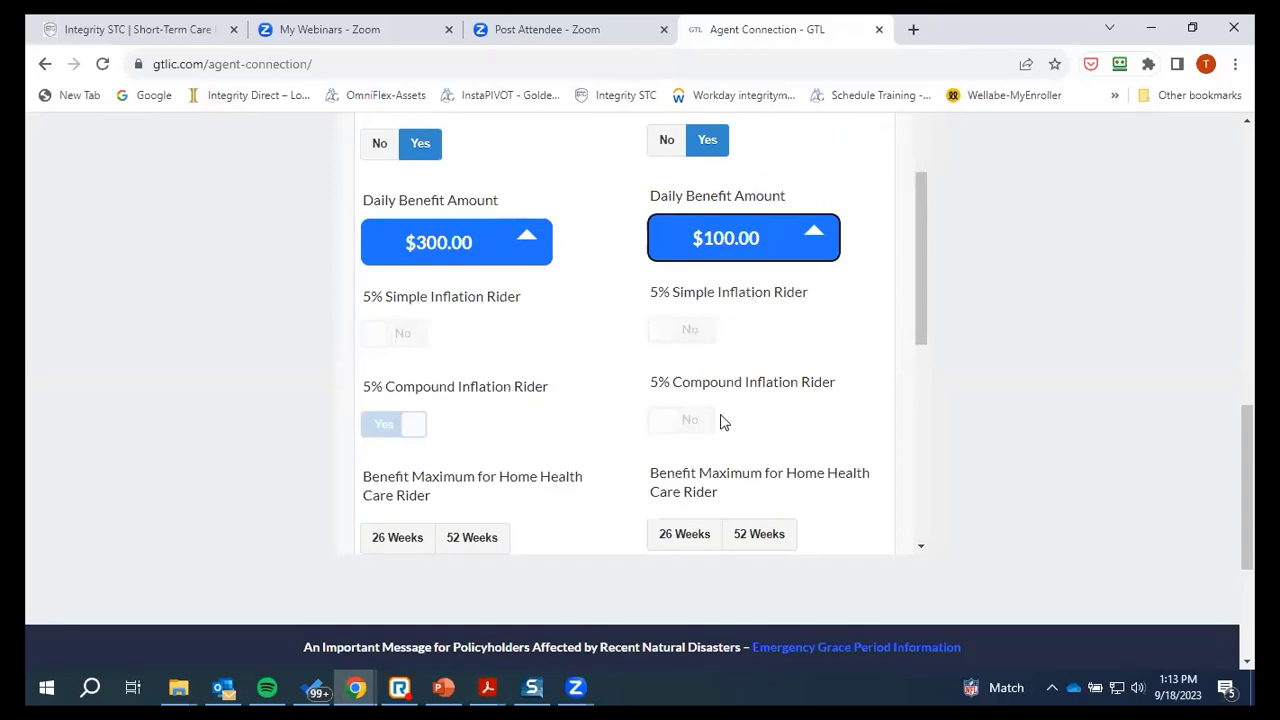
scroll(724, 410, "down", 3)
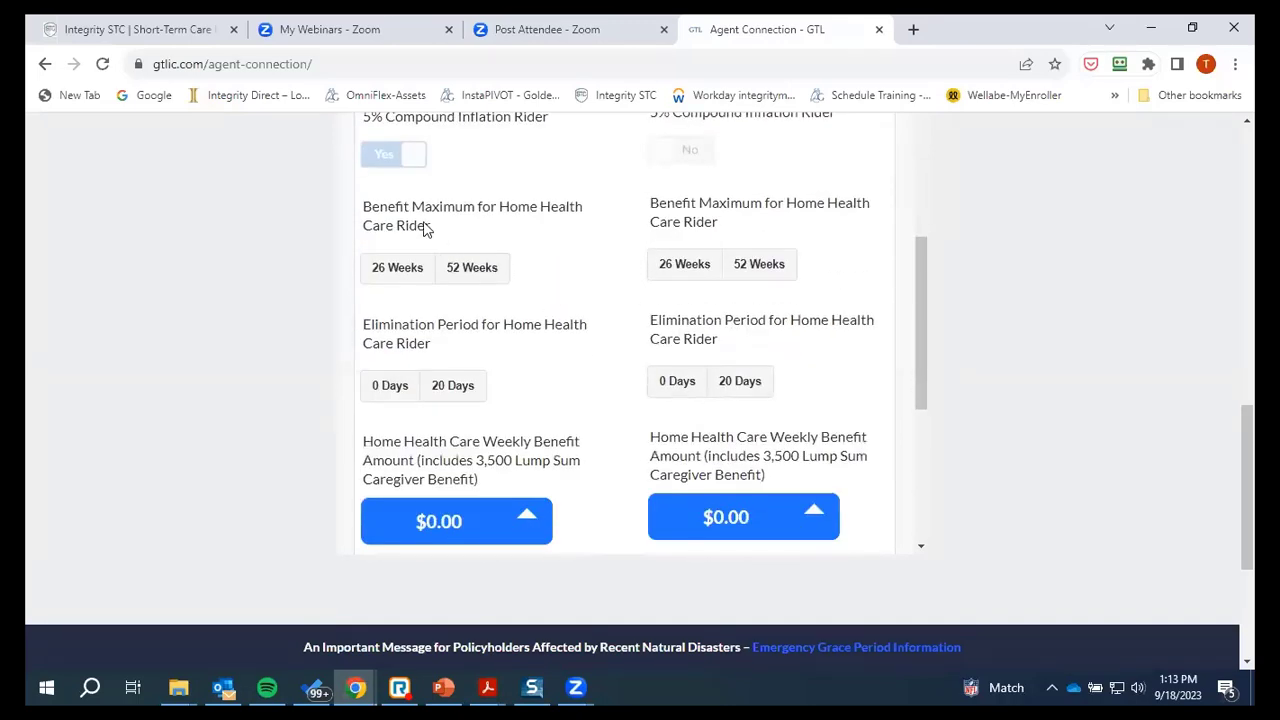
Set Home Health Care maximum to 52 Weeks and elimination to 0 Days for both applicants
left_click(466, 275)
left_click(770, 270)
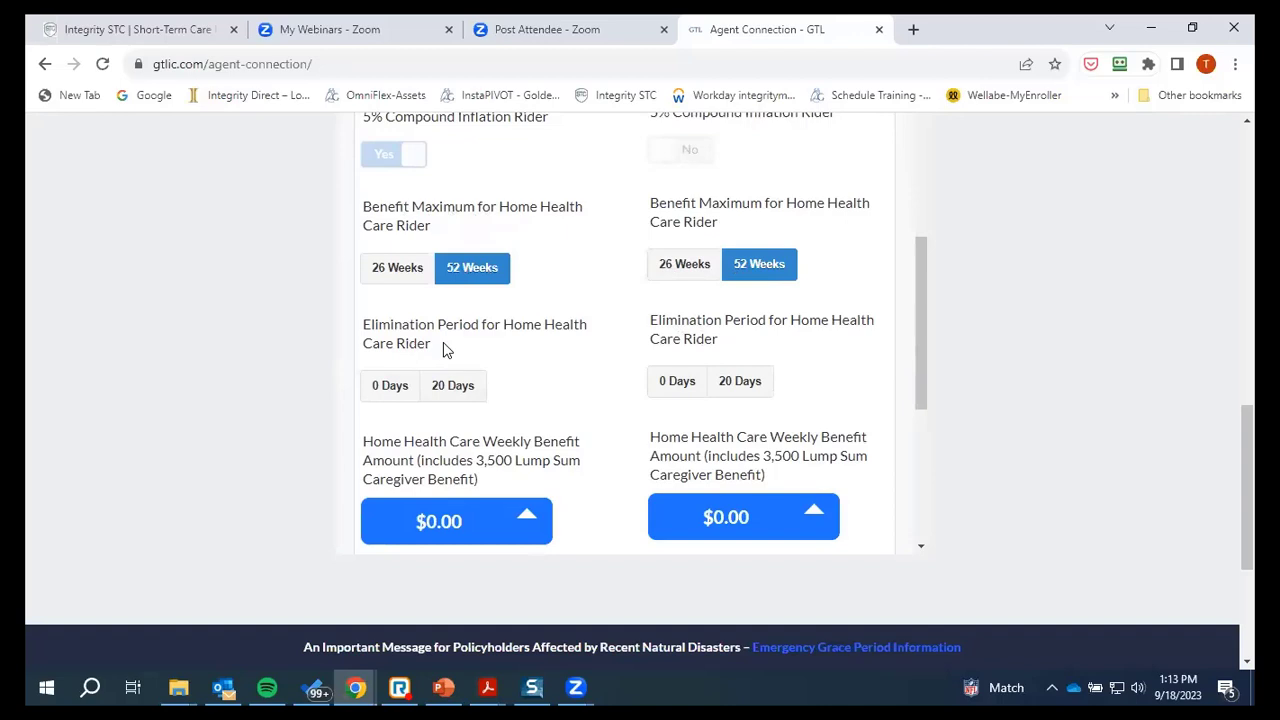
left_click(391, 388)
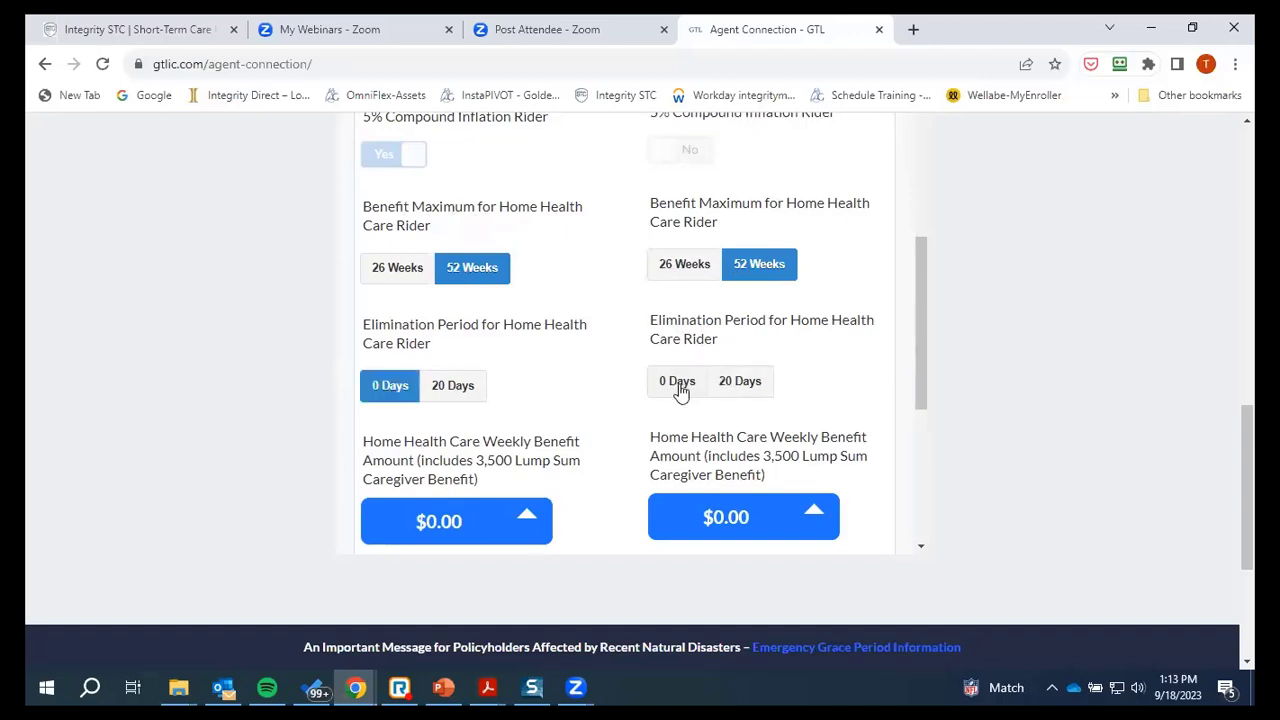
left_click(680, 391)
scroll(812, 348, "down", 2)
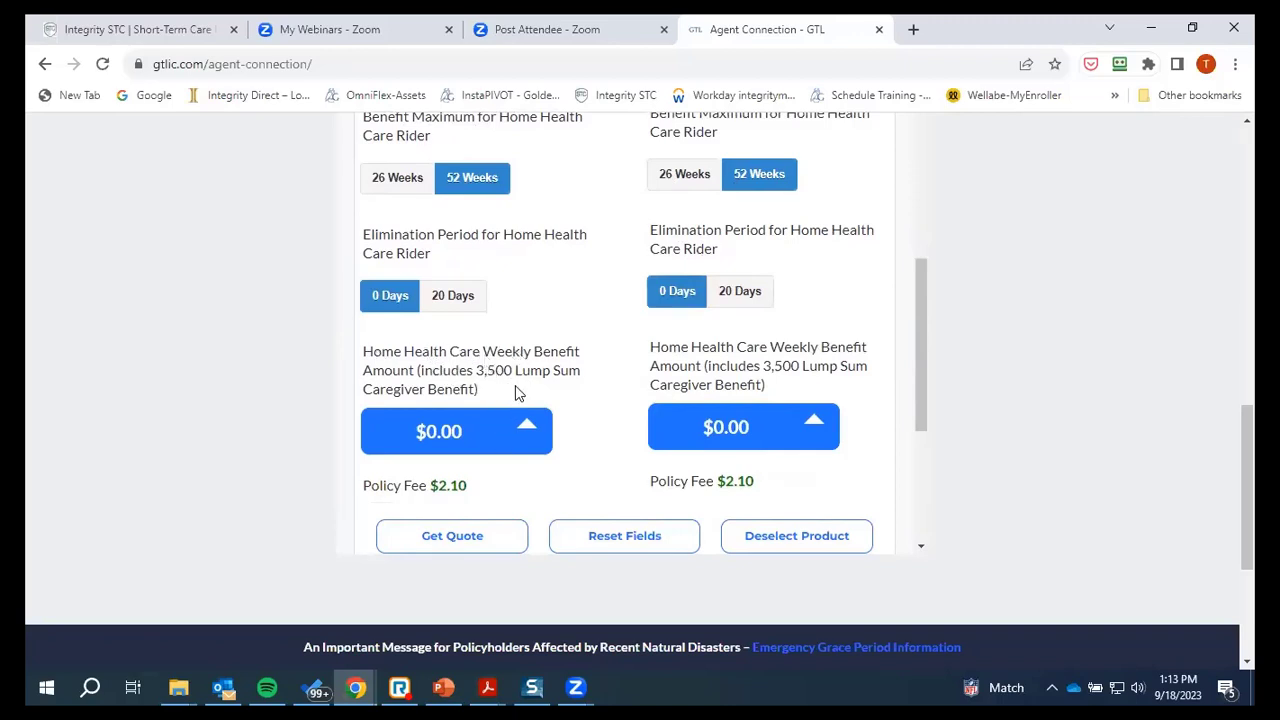
Choose Home Health Care weekly benefits of $1,400.00 and $1,200.00
left_click(527, 429)
scroll(543, 290, "down", 1)
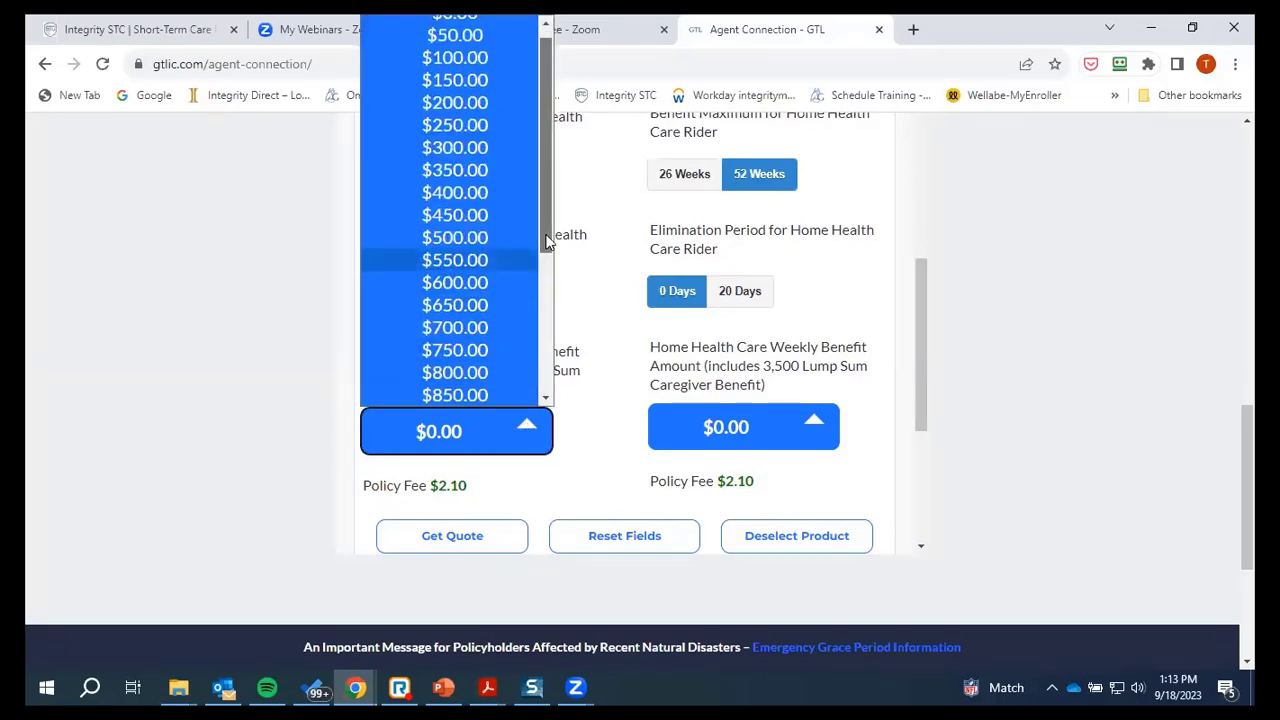
left_click_drag(542, 243, 546, 398)
left_click(459, 396)
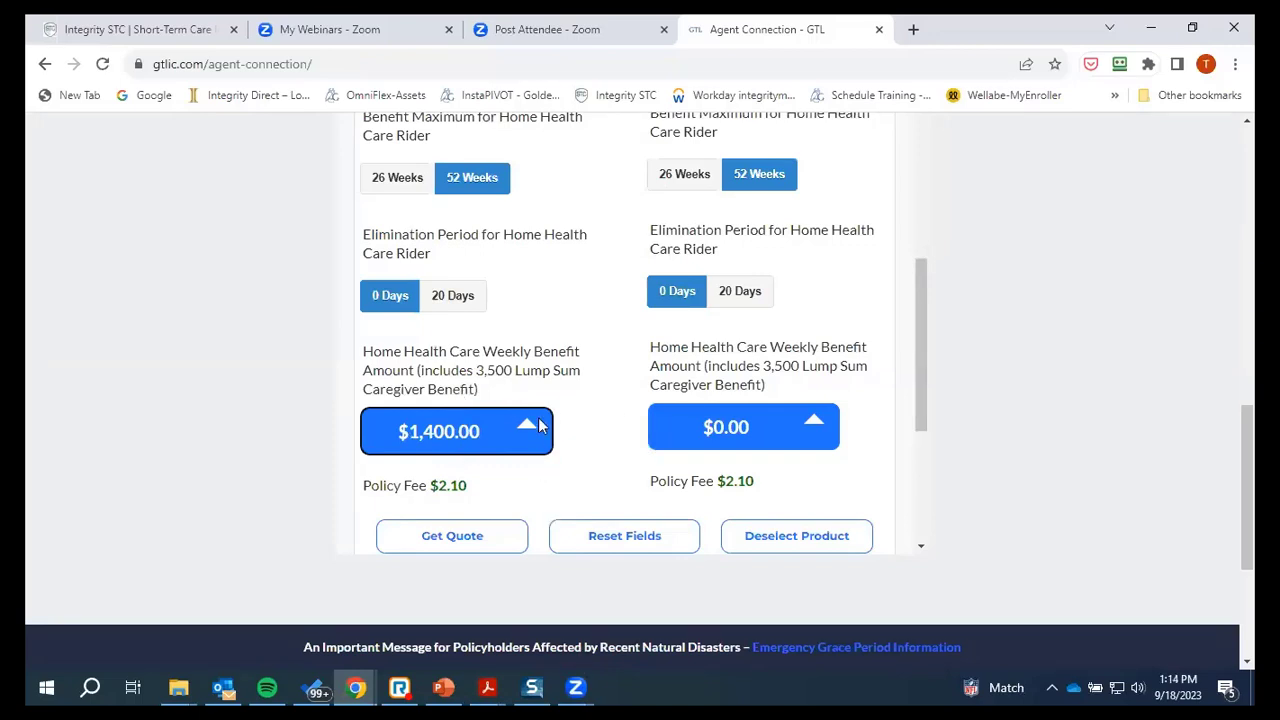
left_click(813, 426)
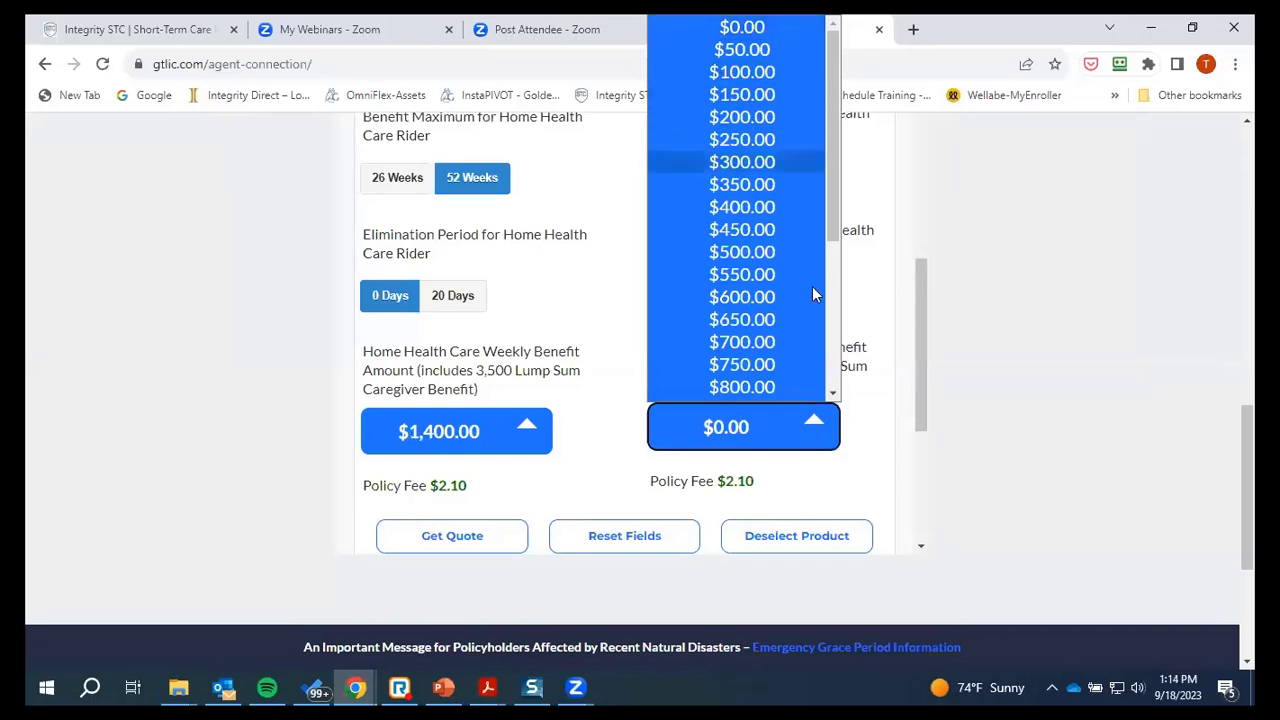
scroll(783, 315, "down", 1)
scroll(783, 315, "down", 3)
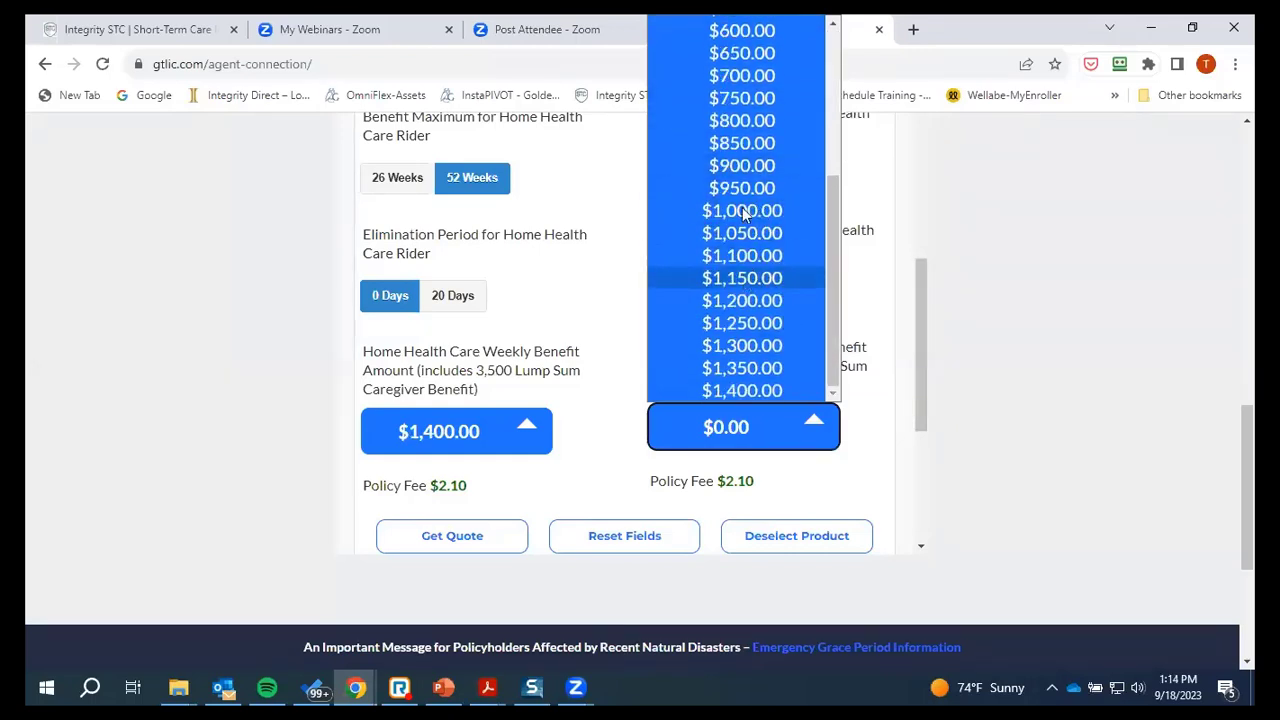
left_click(729, 302)
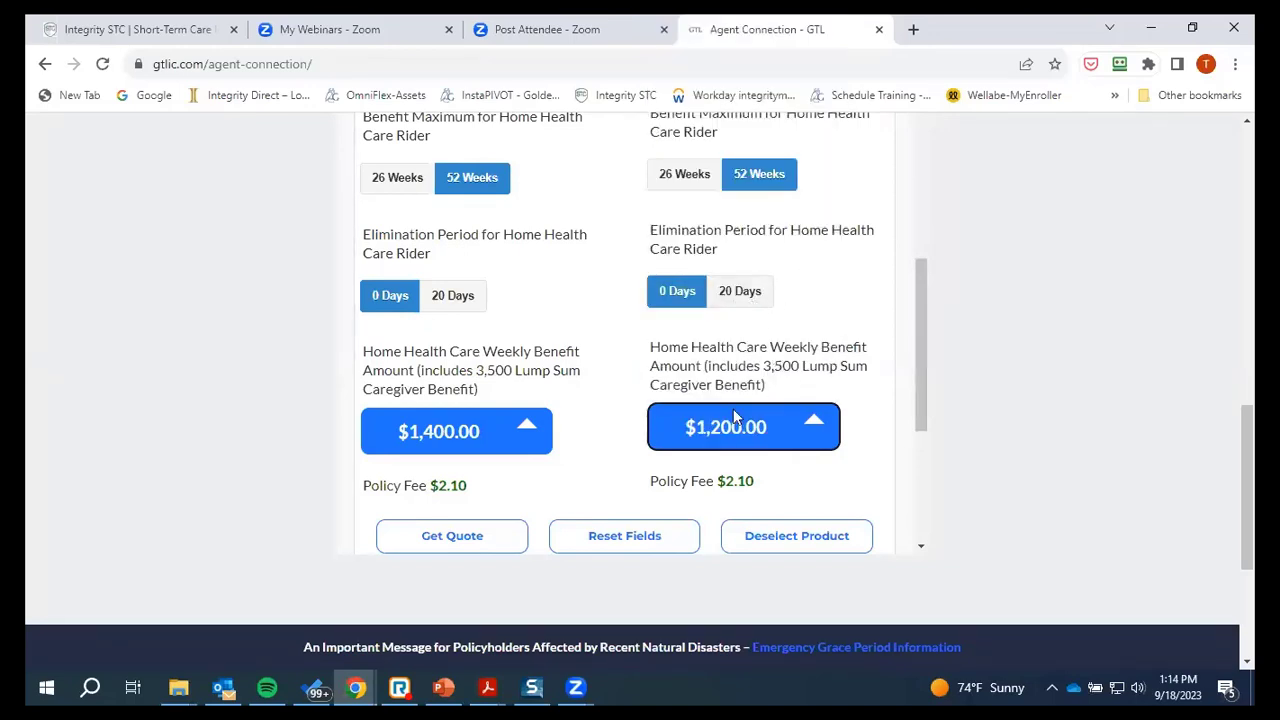
left_click(820, 420)
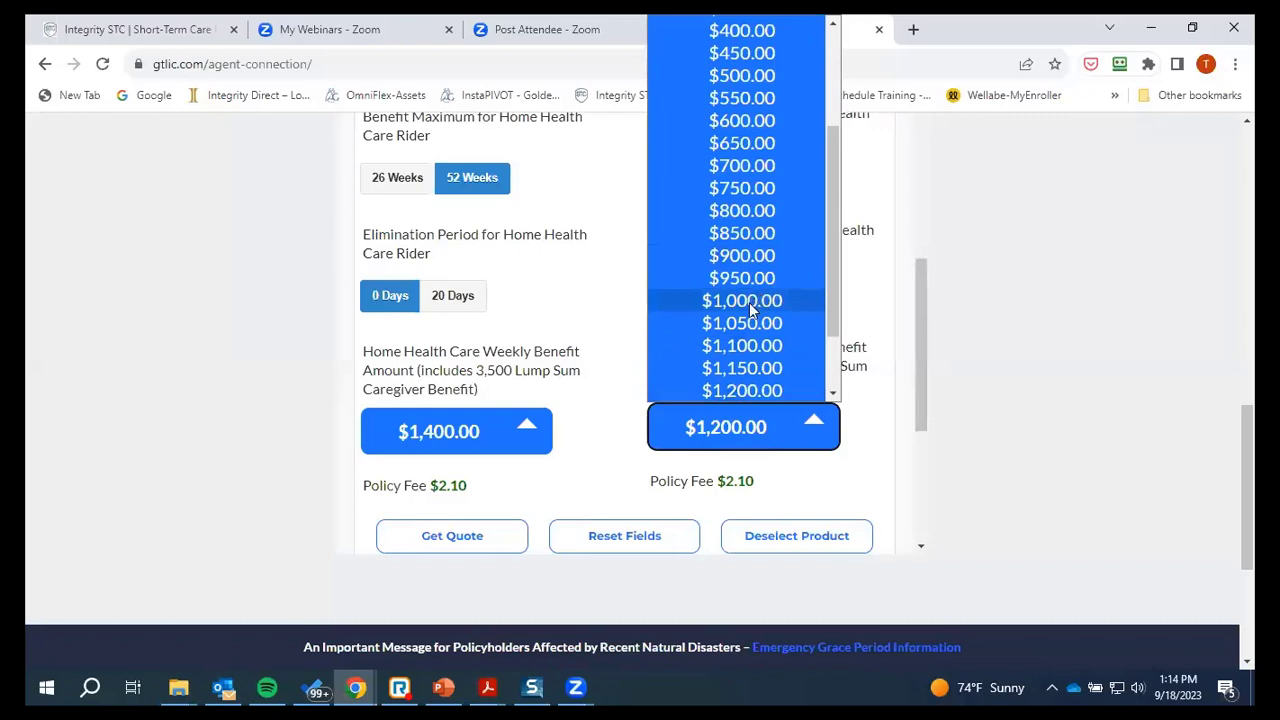
left_click(755, 395)
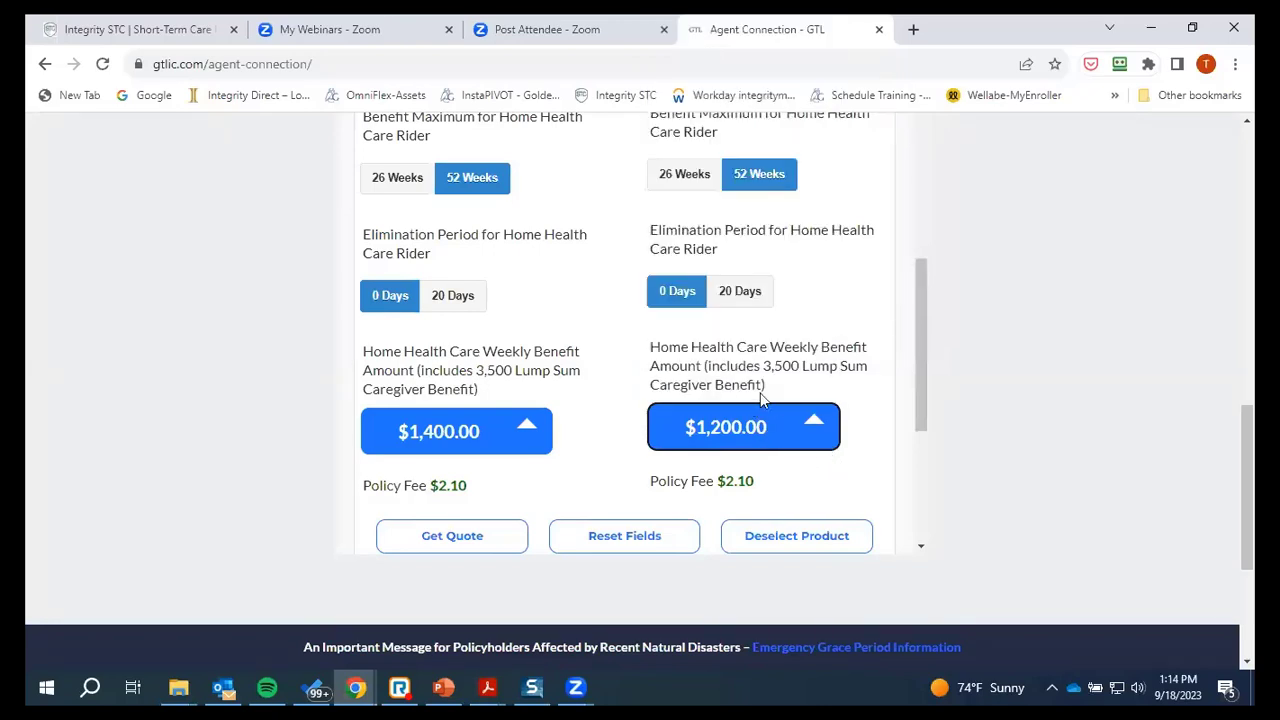
scroll(734, 420, "down", 1)
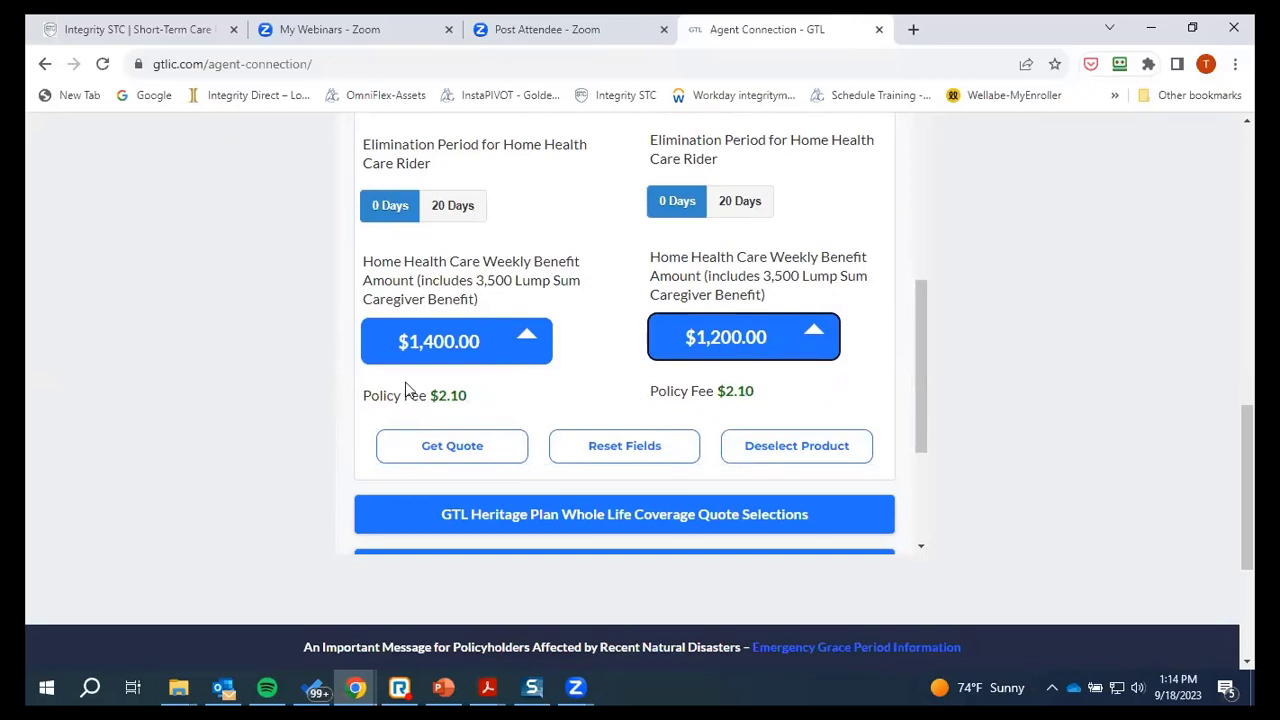
scroll(597, 374, "up", 5)
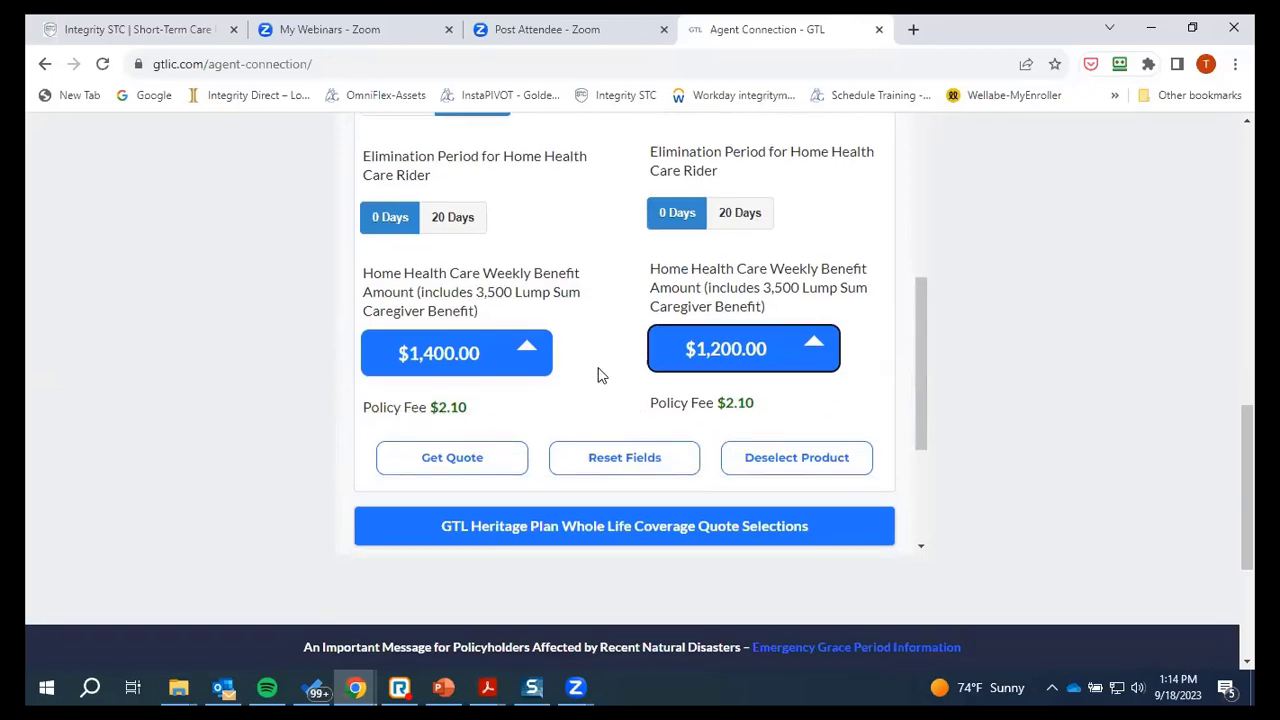
Get the quote and review the $382.99 total ($323.04 plus $59.95)
scroll(597, 390, "down", 7)
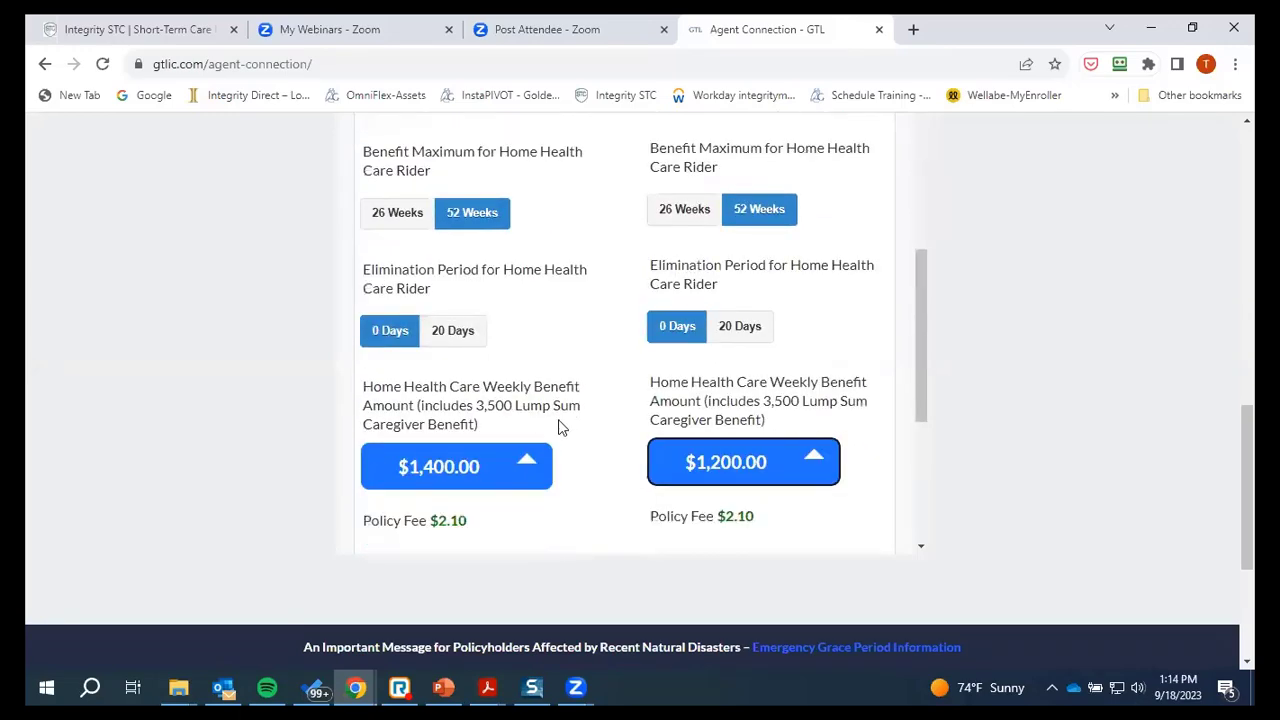
left_click(450, 268)
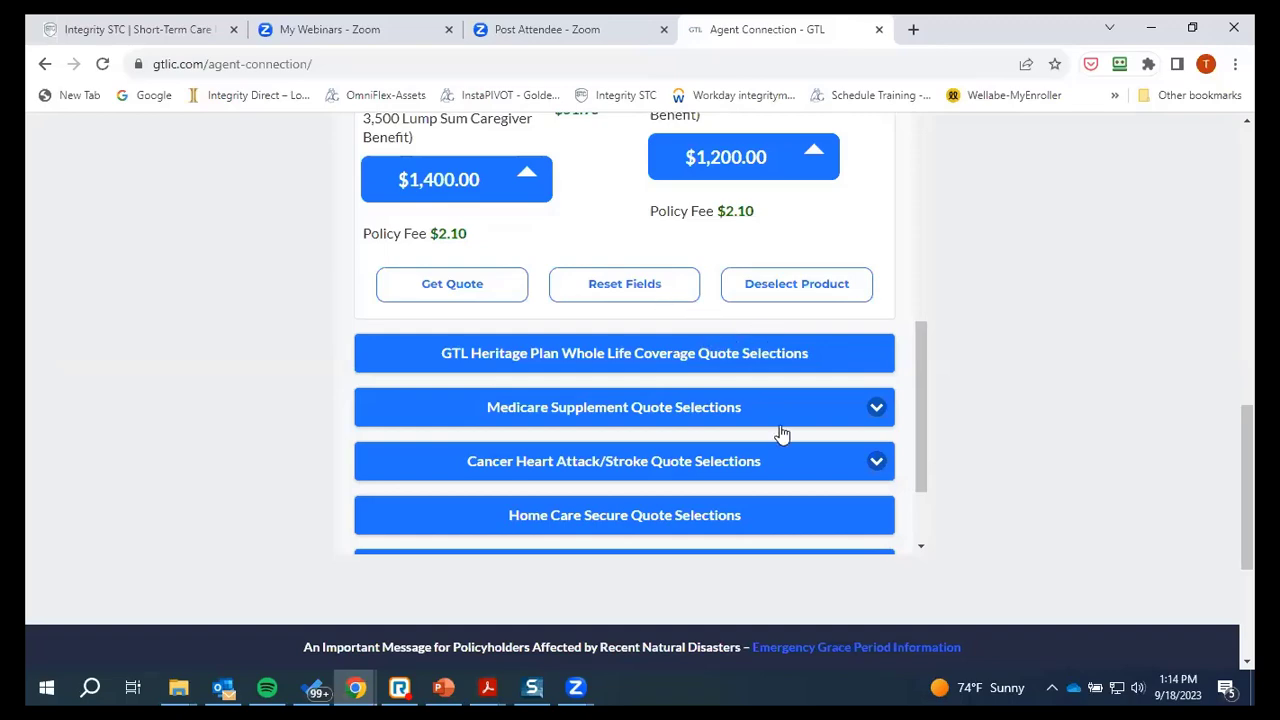
scroll(668, 306, "down", 1)
scroll(668, 312, "up", 3)
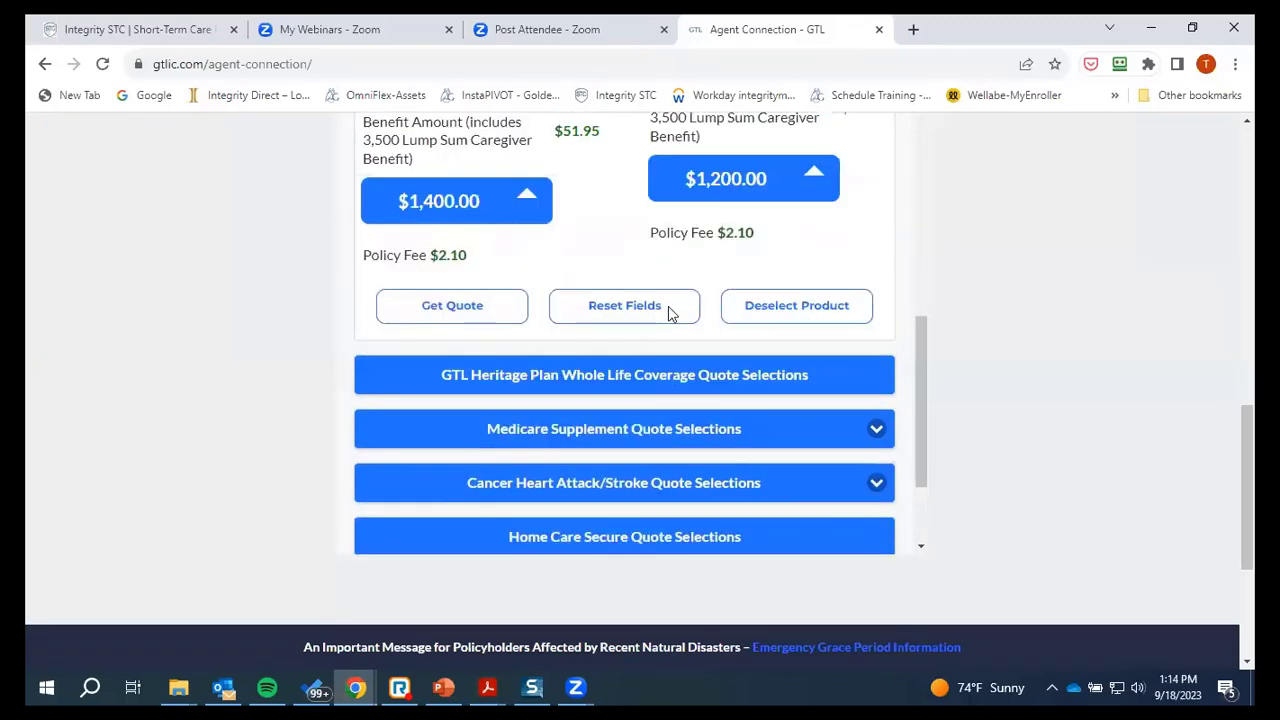
scroll(672, 316, "up", 1)
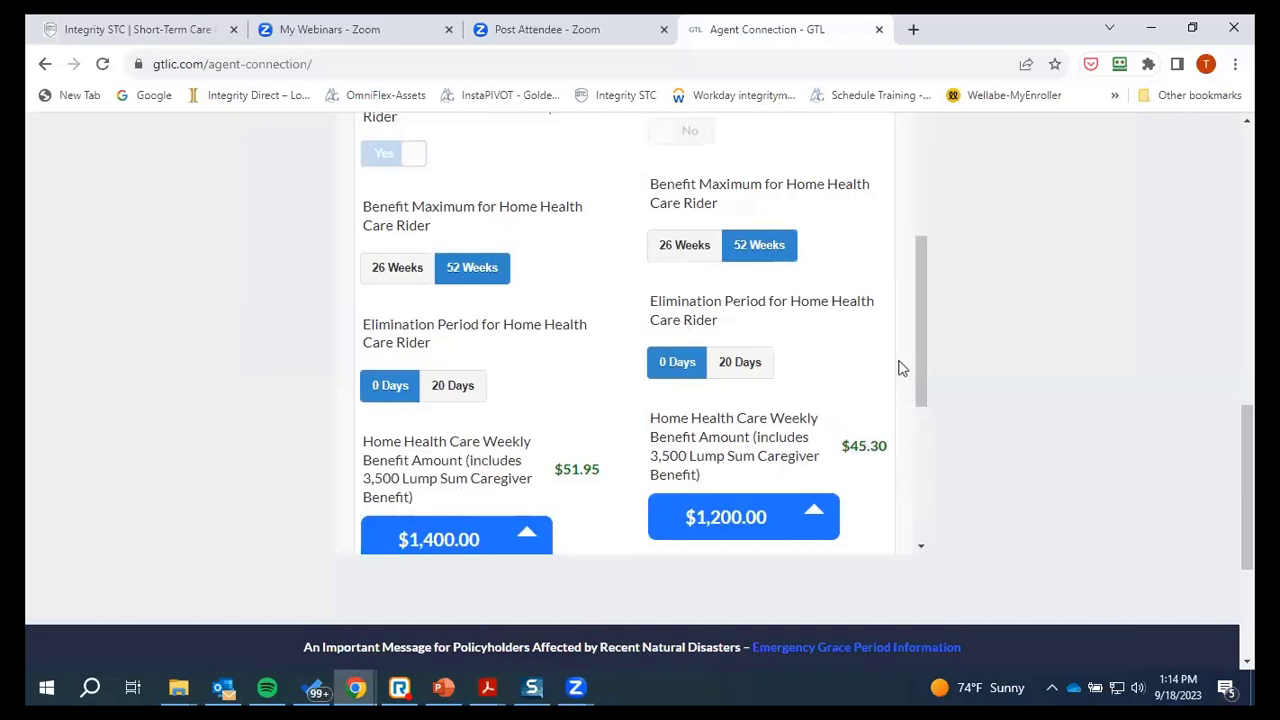
left_click_drag(921, 342, 936, 75)
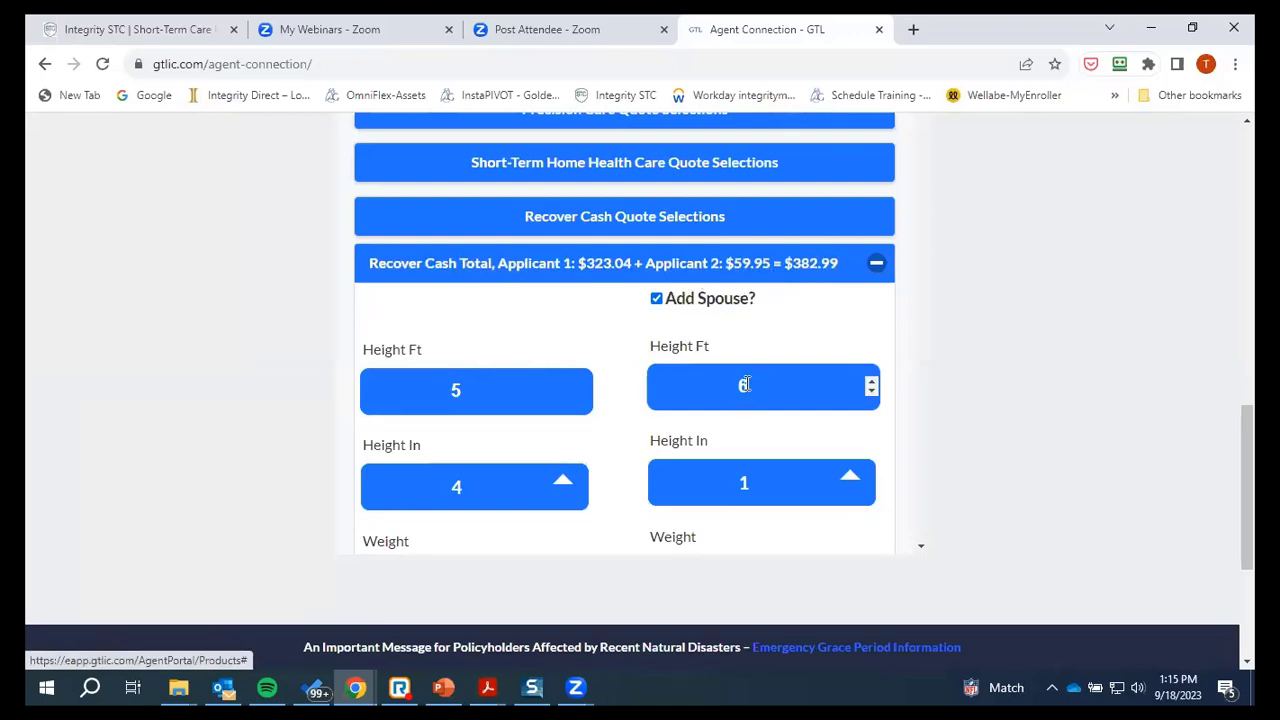
scroll(748, 386, "down", 1)
scroll(746, 385, "down", 7)
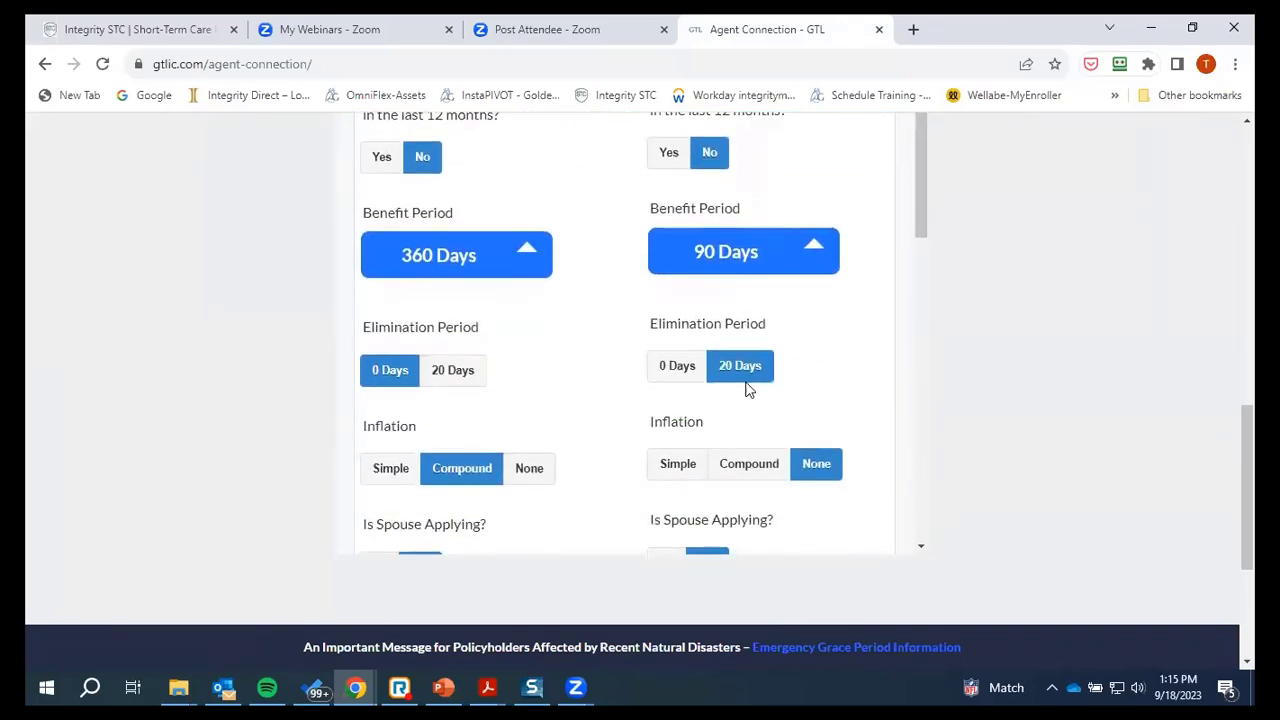
scroll(745, 381, "down", 3)
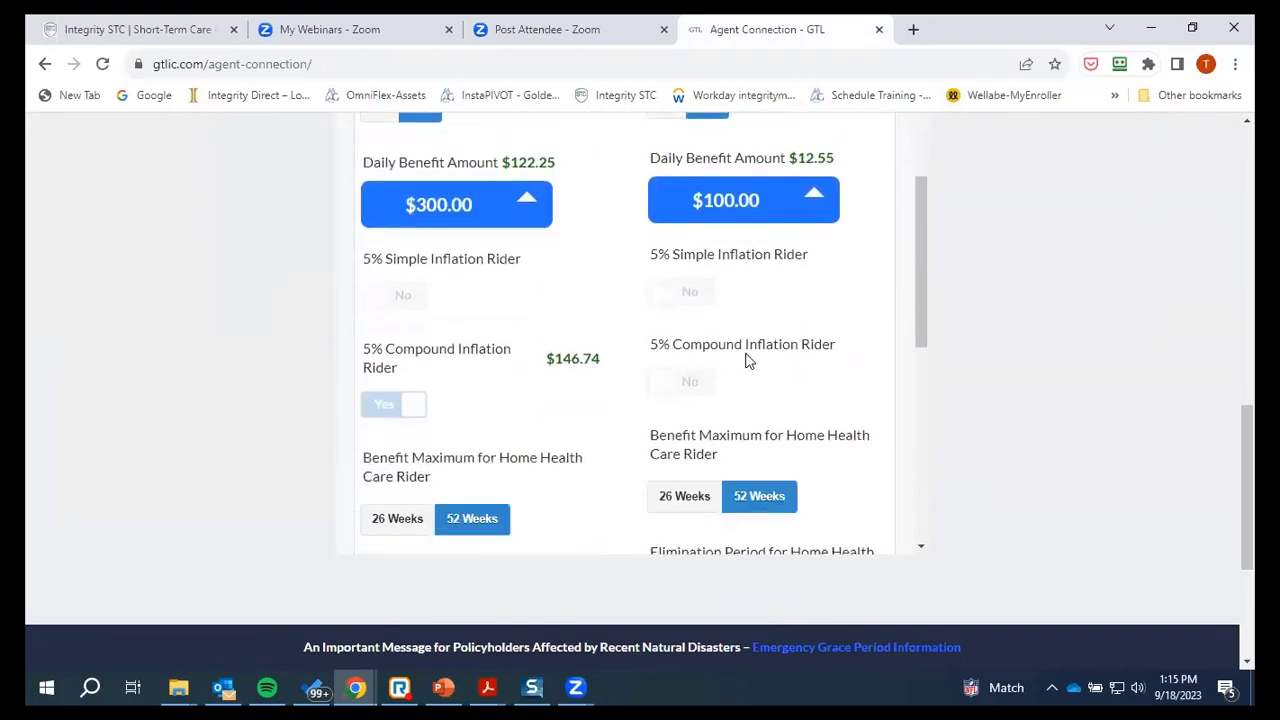
scroll(725, 375, "down", 5)
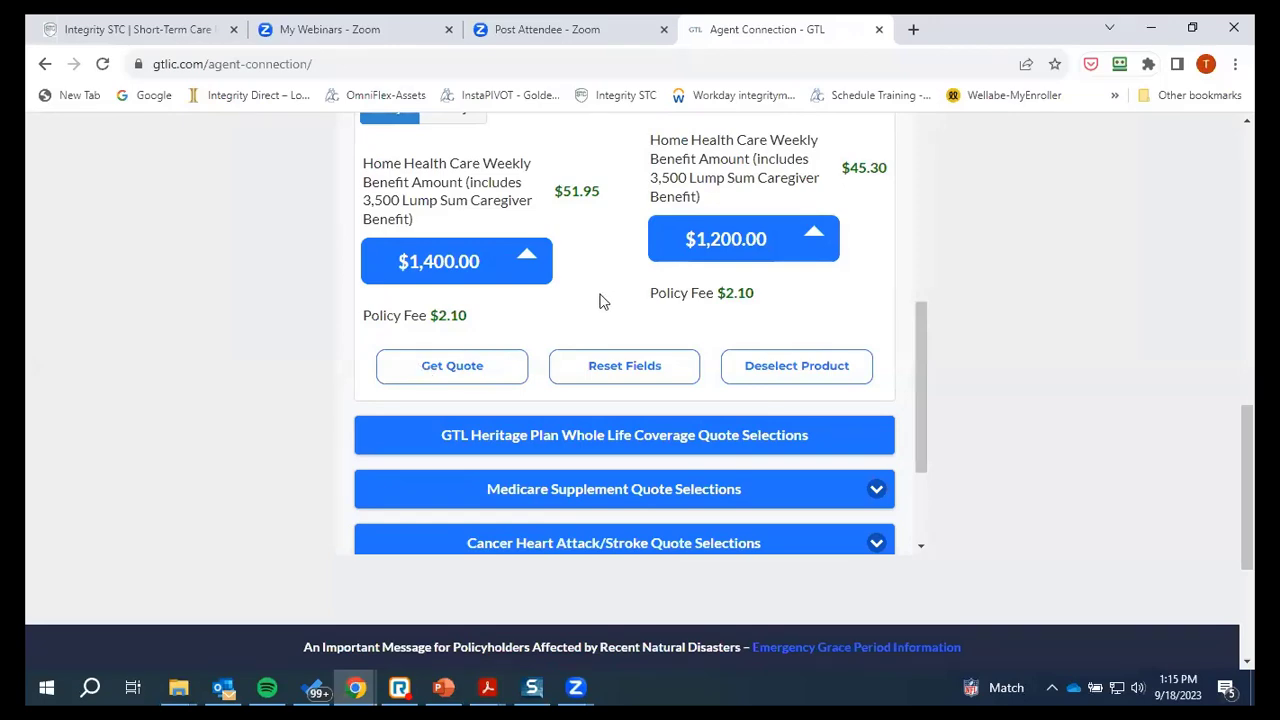
scroll(600, 301, "down", 3)
scroll(610, 320, "up", 3)
scroll(606, 320, "up", 1)
scroll(640, 320, "down", 3)
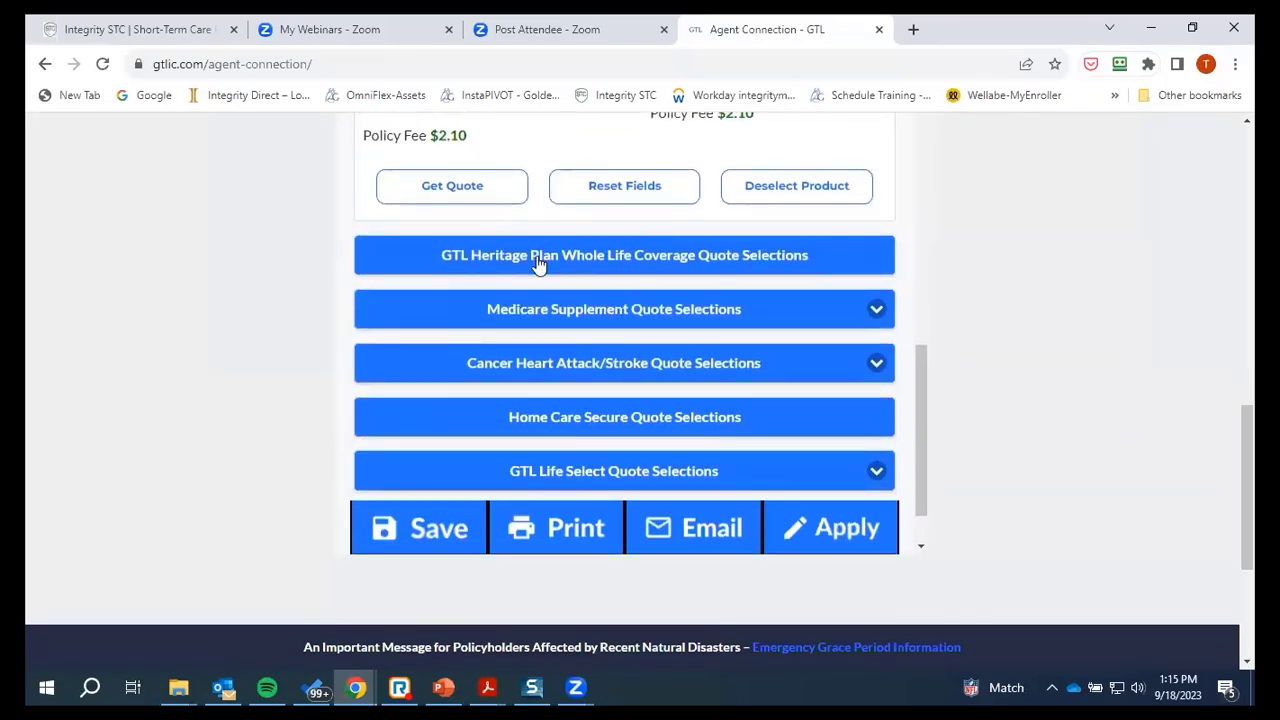
scroll(538, 262, "up", 1)
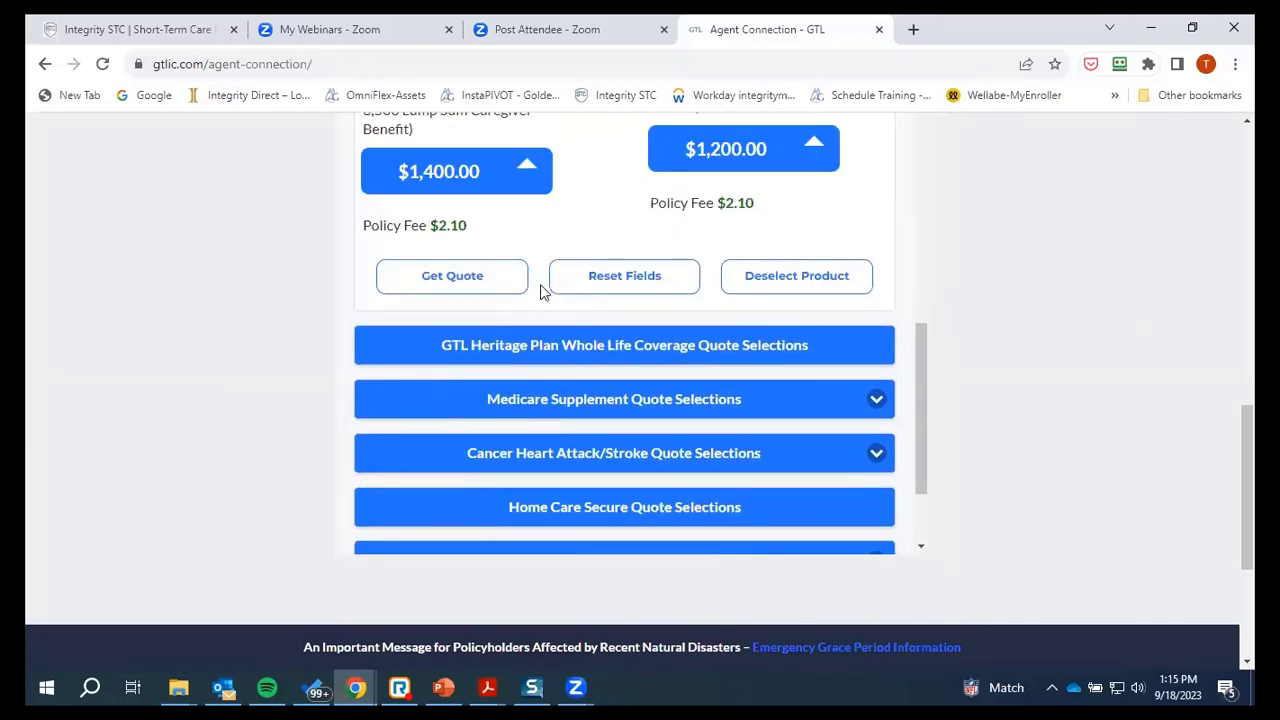
scroll(545, 300, "down", 1)
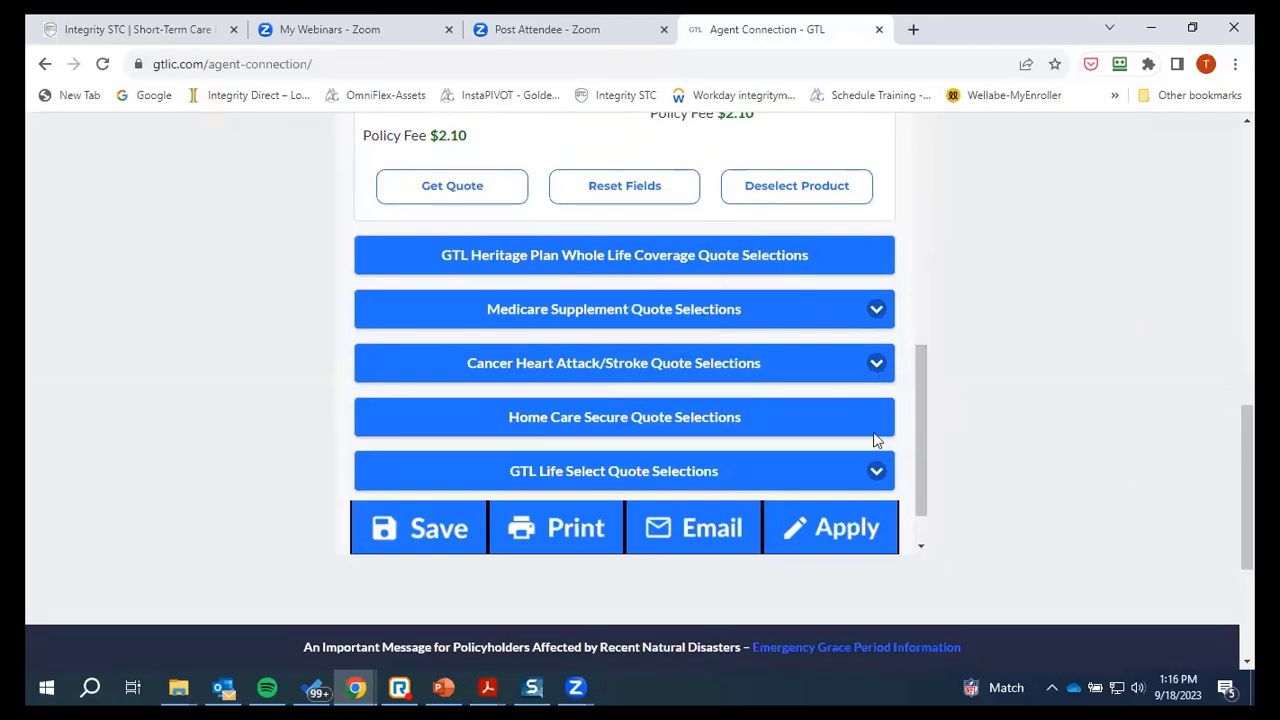
scroll(780, 414, "down", 1)
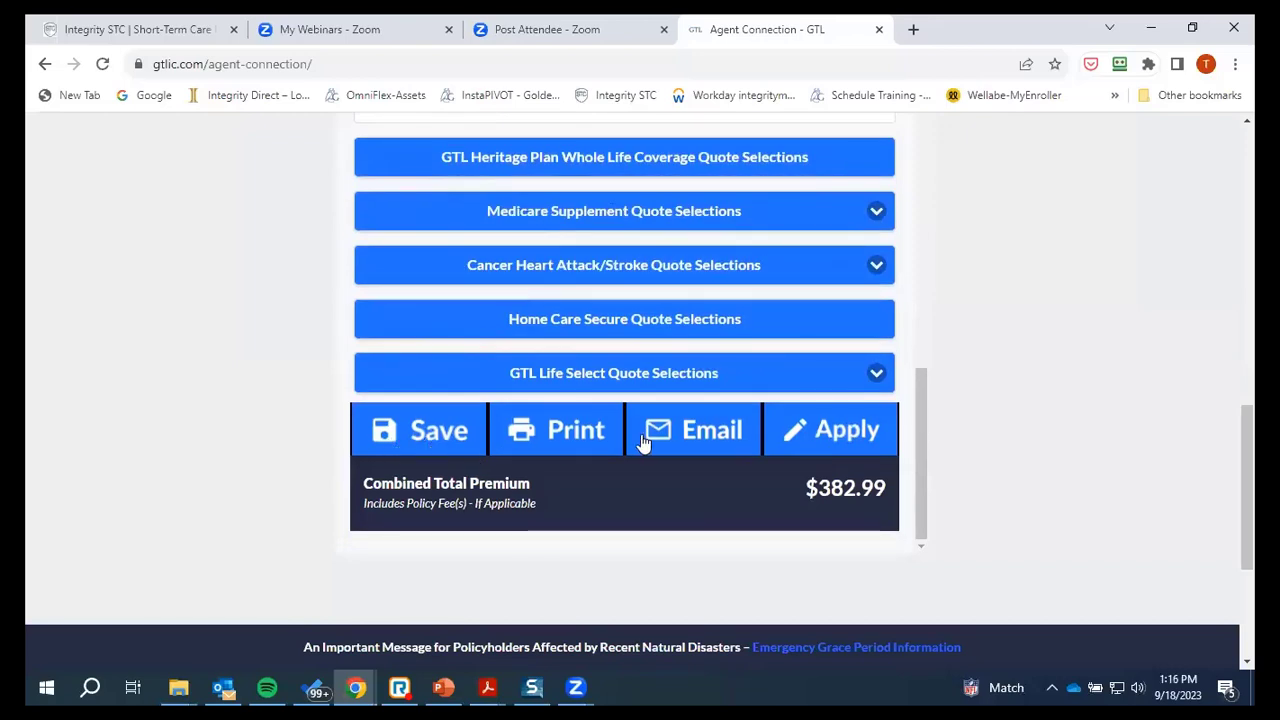
Save the Recover Cash quote, confirm the saved alert, and return to the $382.99 total
left_click(422, 444)
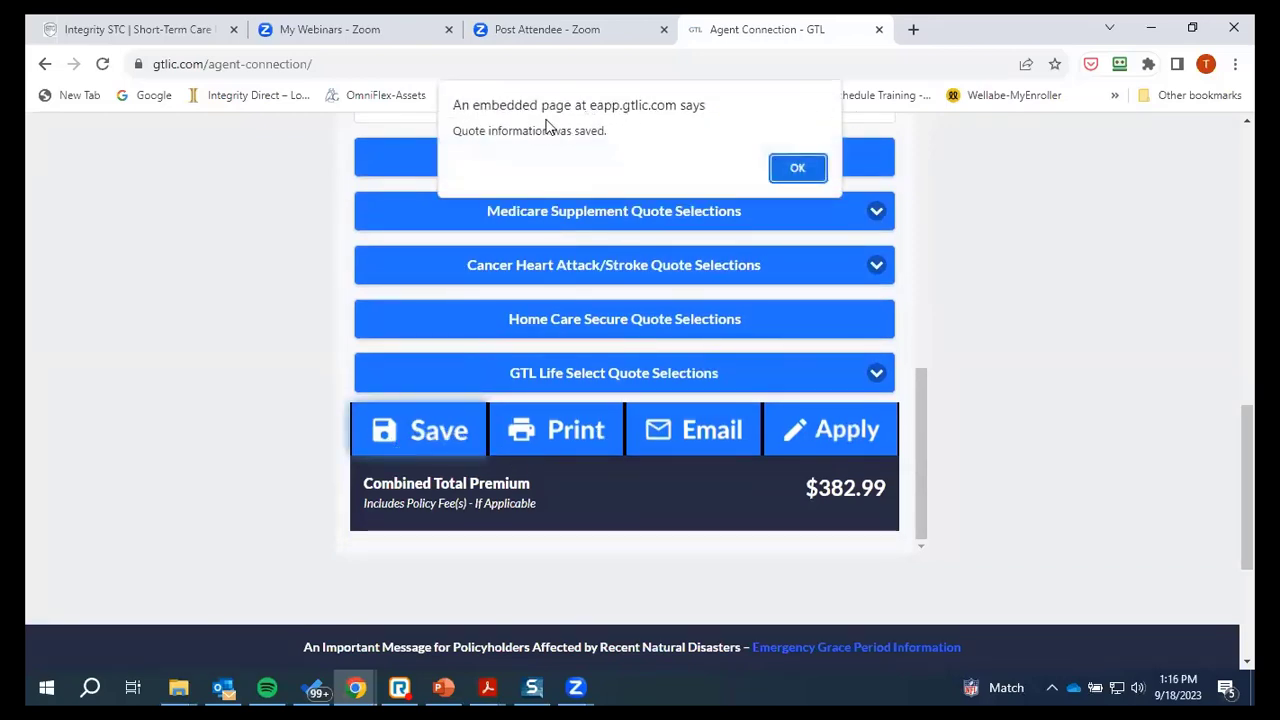
left_click(800, 170)
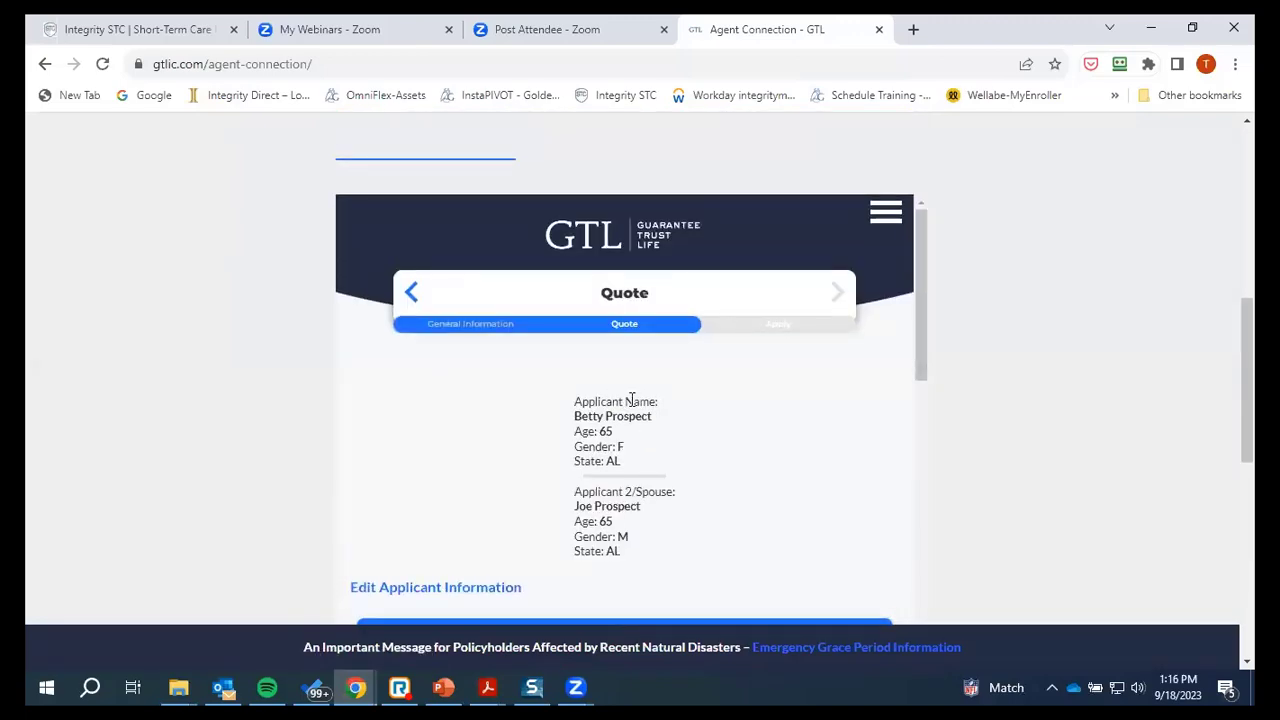
scroll(635, 395, "down", 3)
scroll(643, 485, "down", 4)
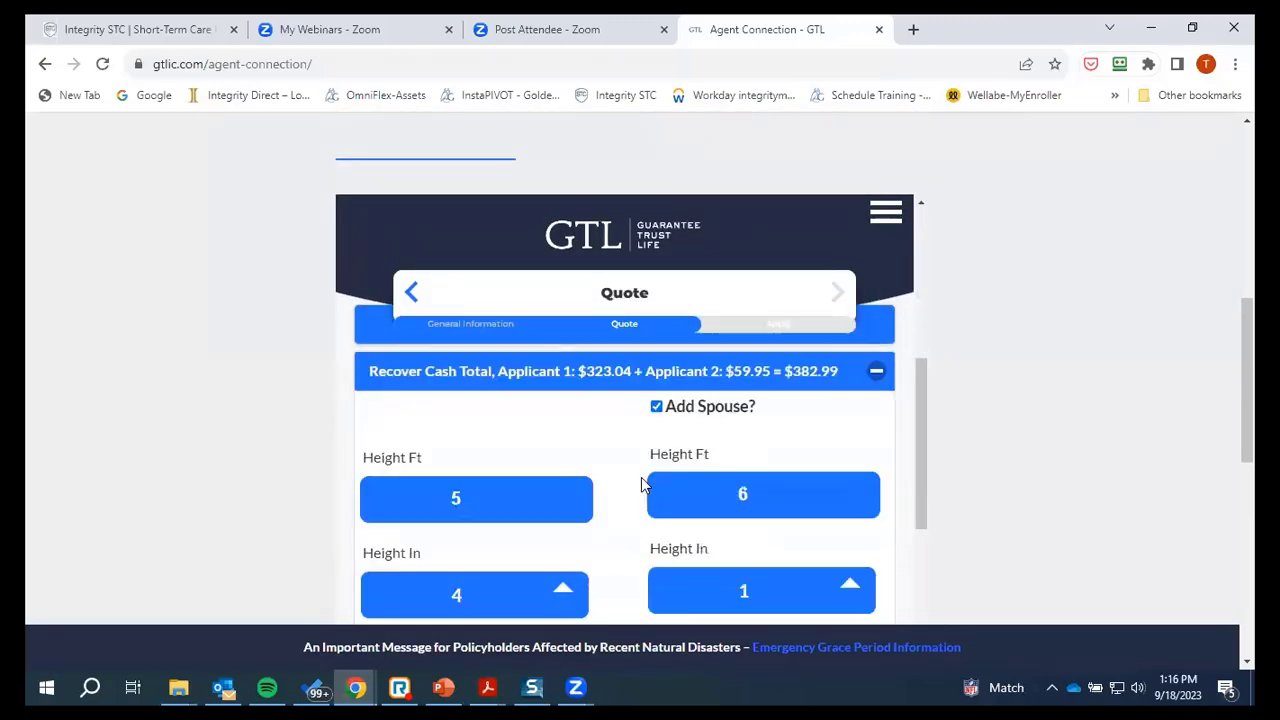
scroll(737, 440, "down", 5)
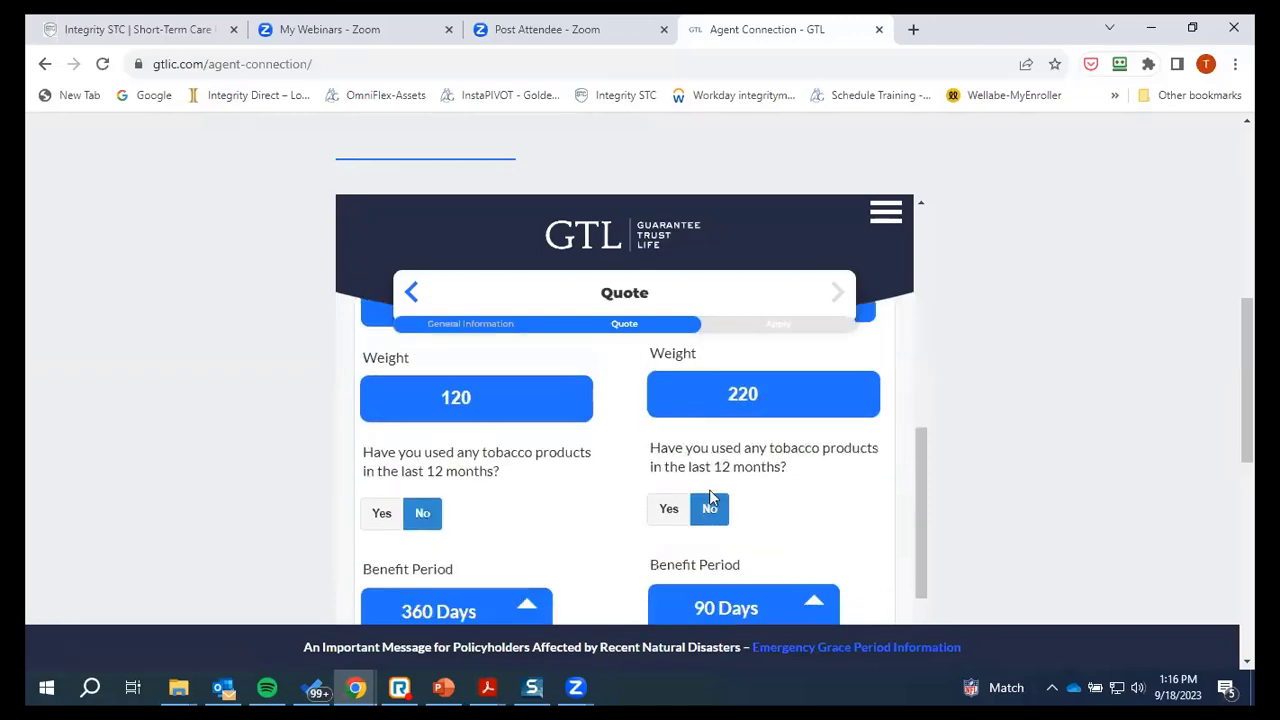
scroll(716, 527, "down", 8)
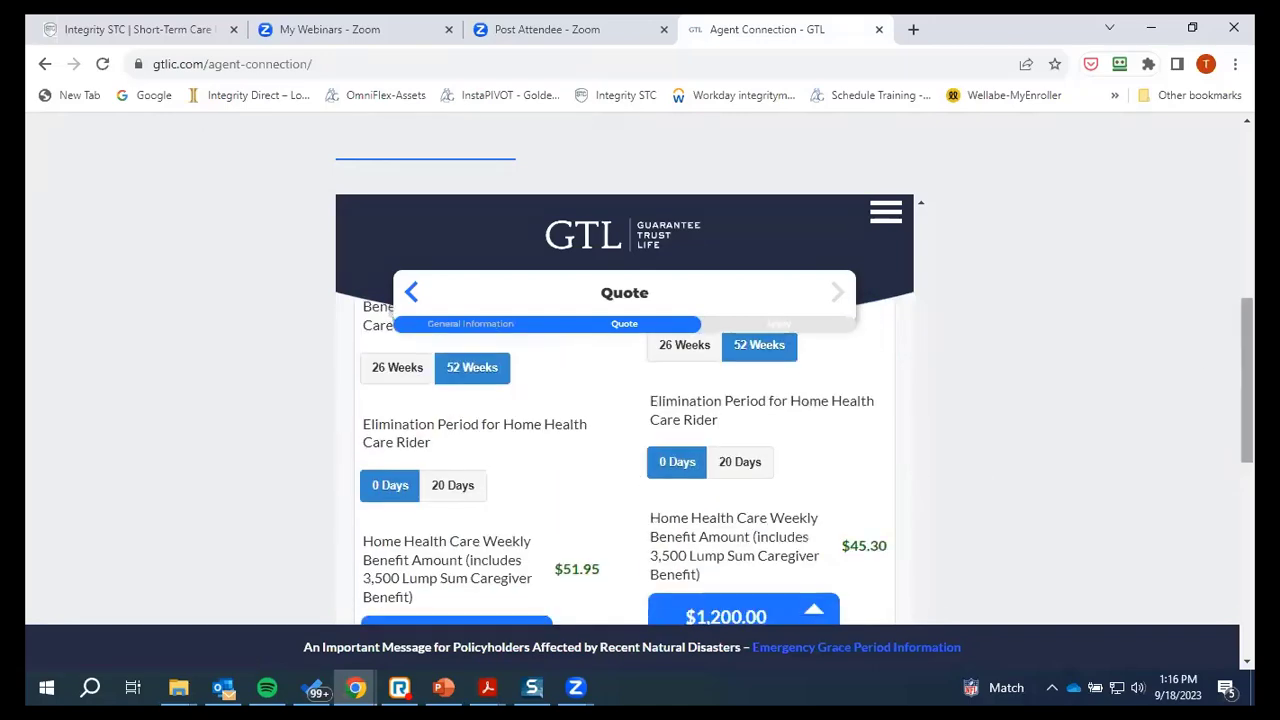
scroll(681, 362, "down", 6)
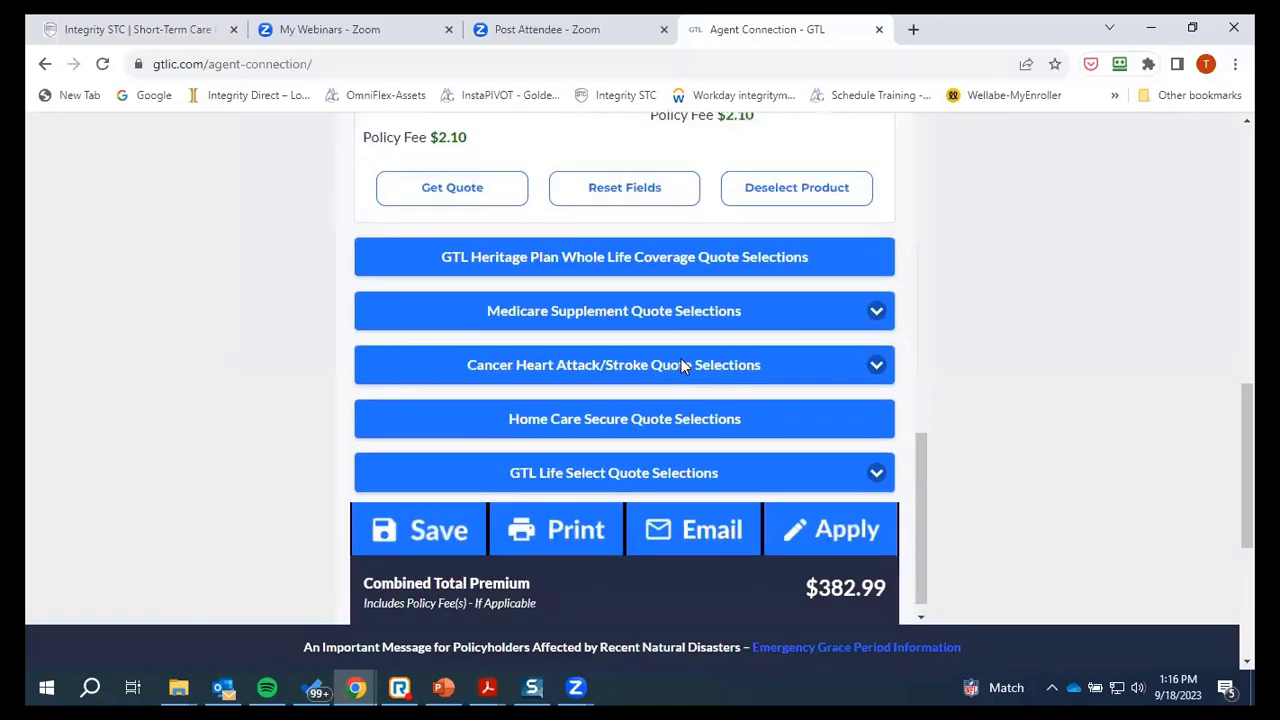
Open the printable quote summary and review it down to the $382.99 Total Premium
left_click(573, 514)
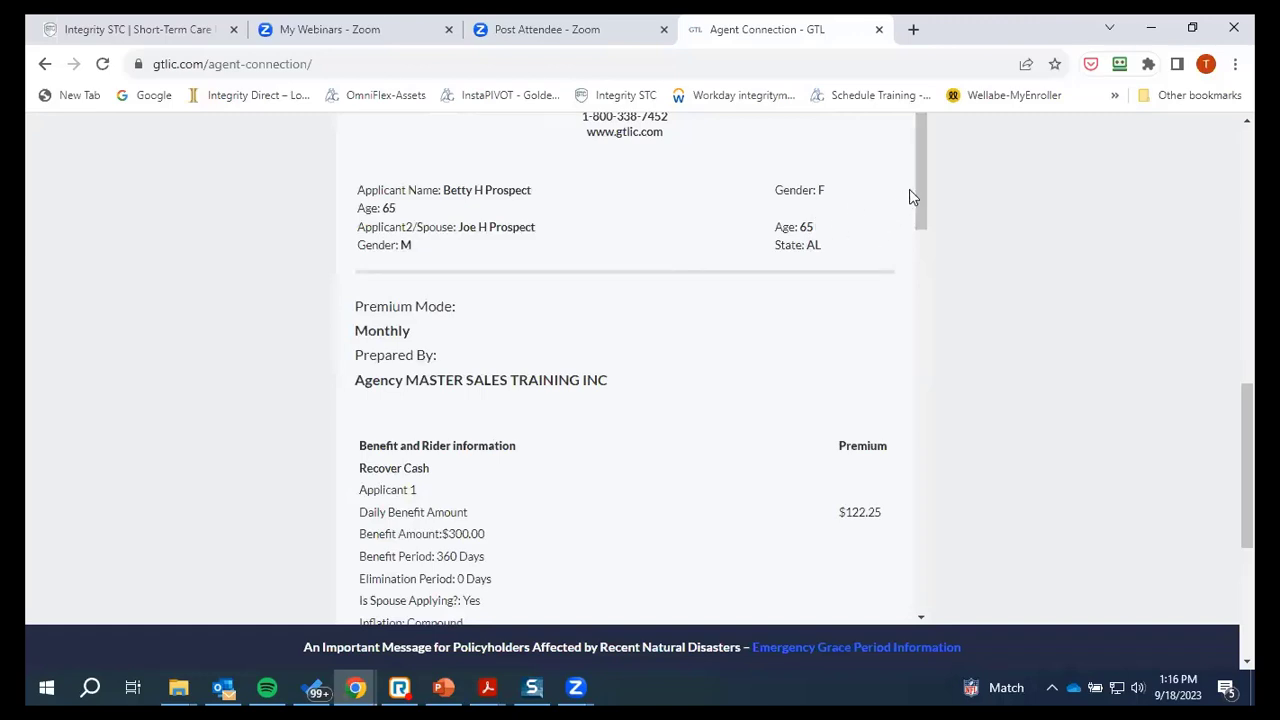
left_click_drag(925, 268, 903, 157)
scroll(808, 209, "up", 3)
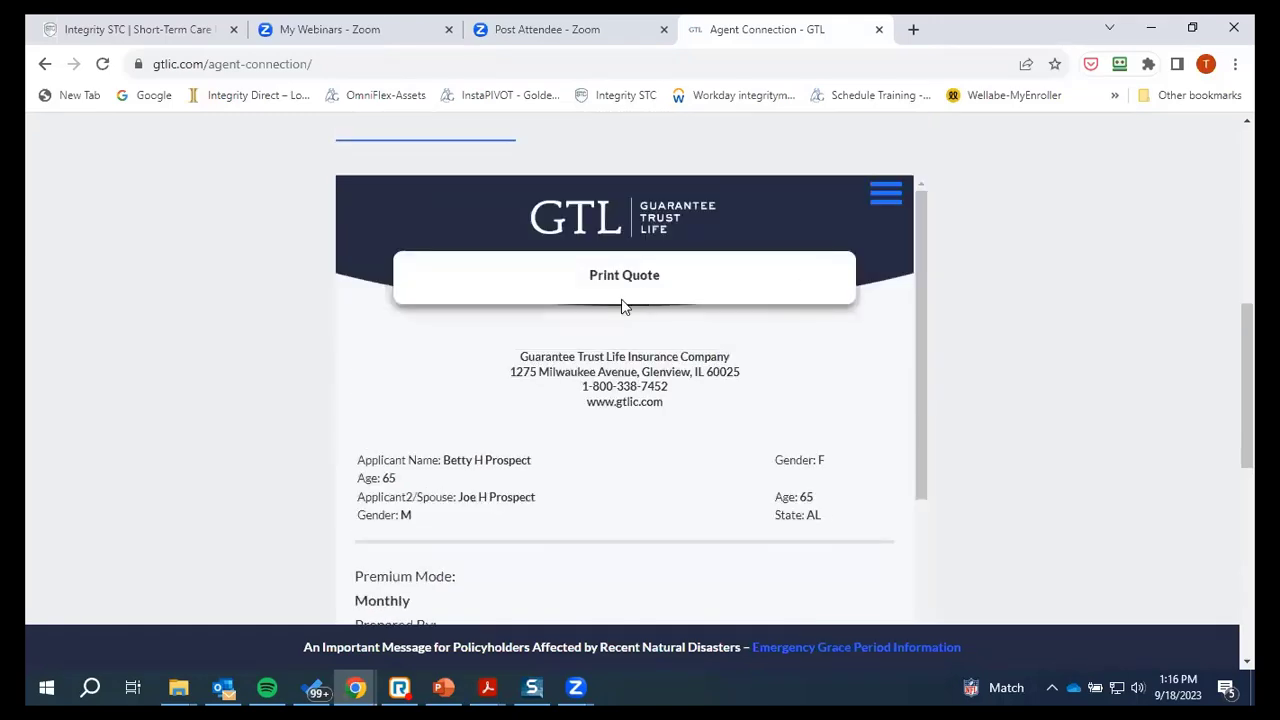
scroll(621, 306, "down", 1)
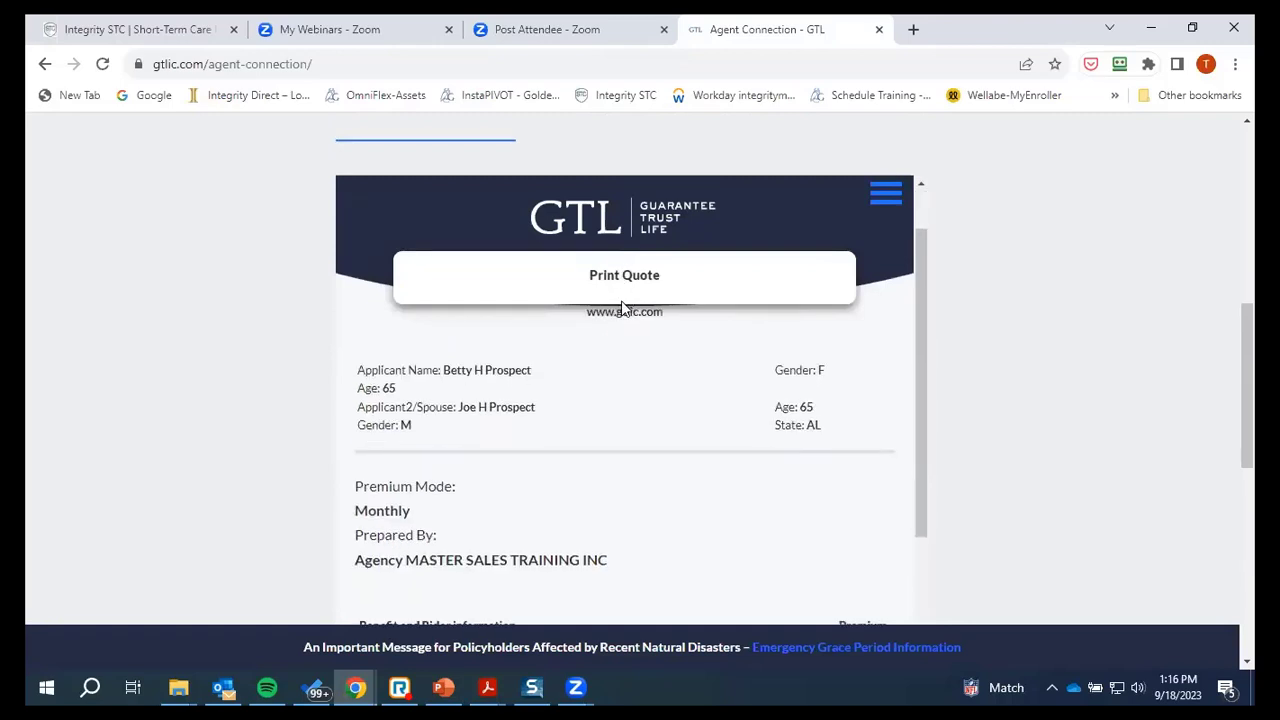
scroll(630, 325, "up", 1)
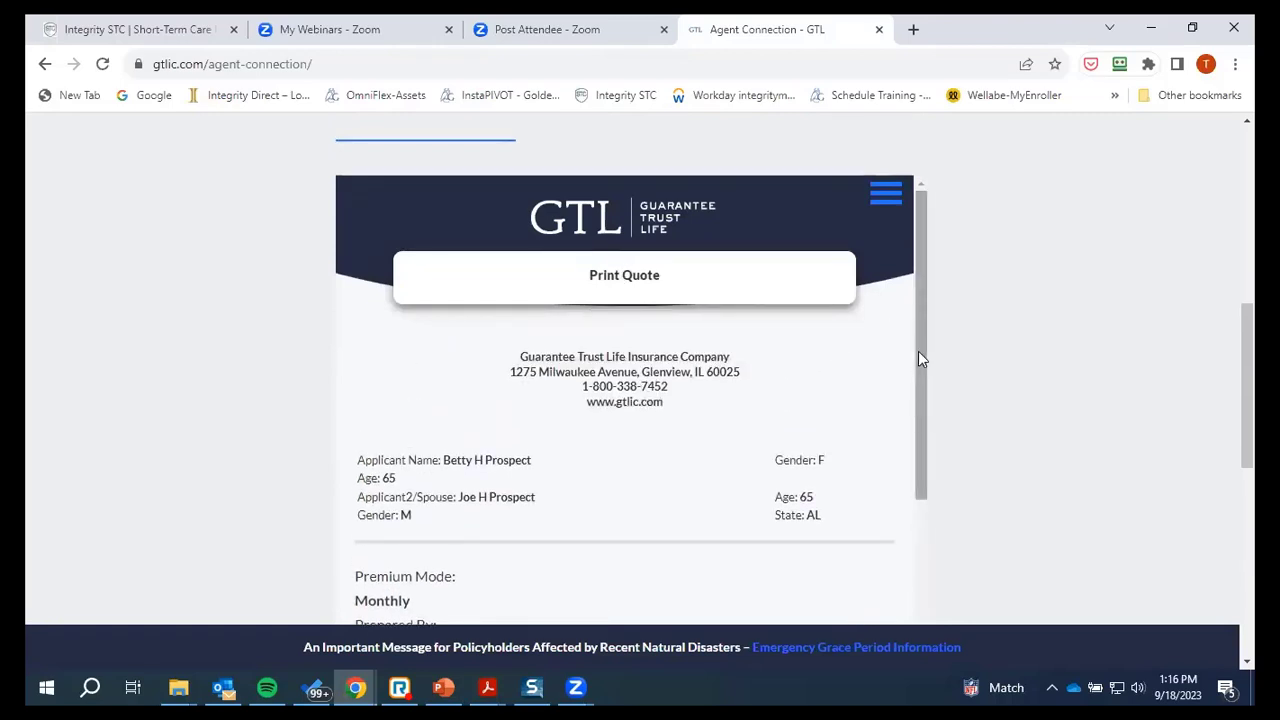
left_click_drag(921, 358, 920, 398)
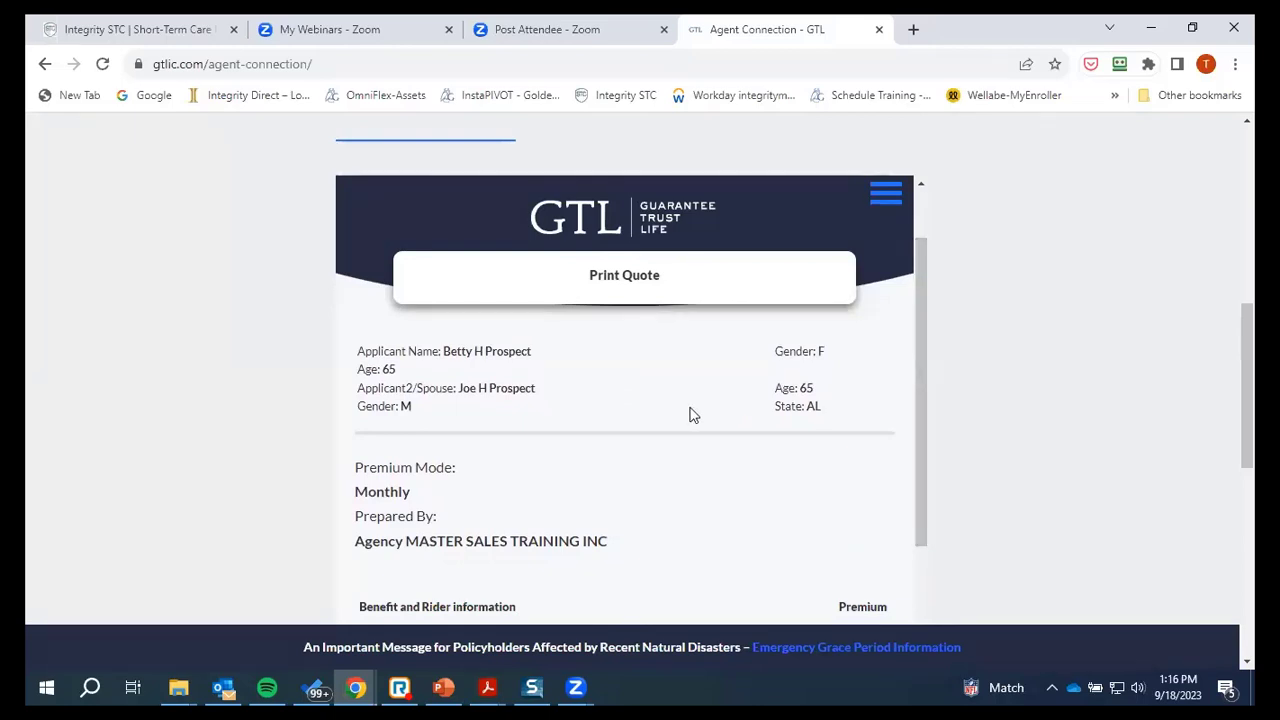
scroll(690, 414, "down", 1)
scroll(690, 414, "up", 2)
scroll(690, 414, "down", 1)
left_click_drag(1247, 378, 1247, 436)
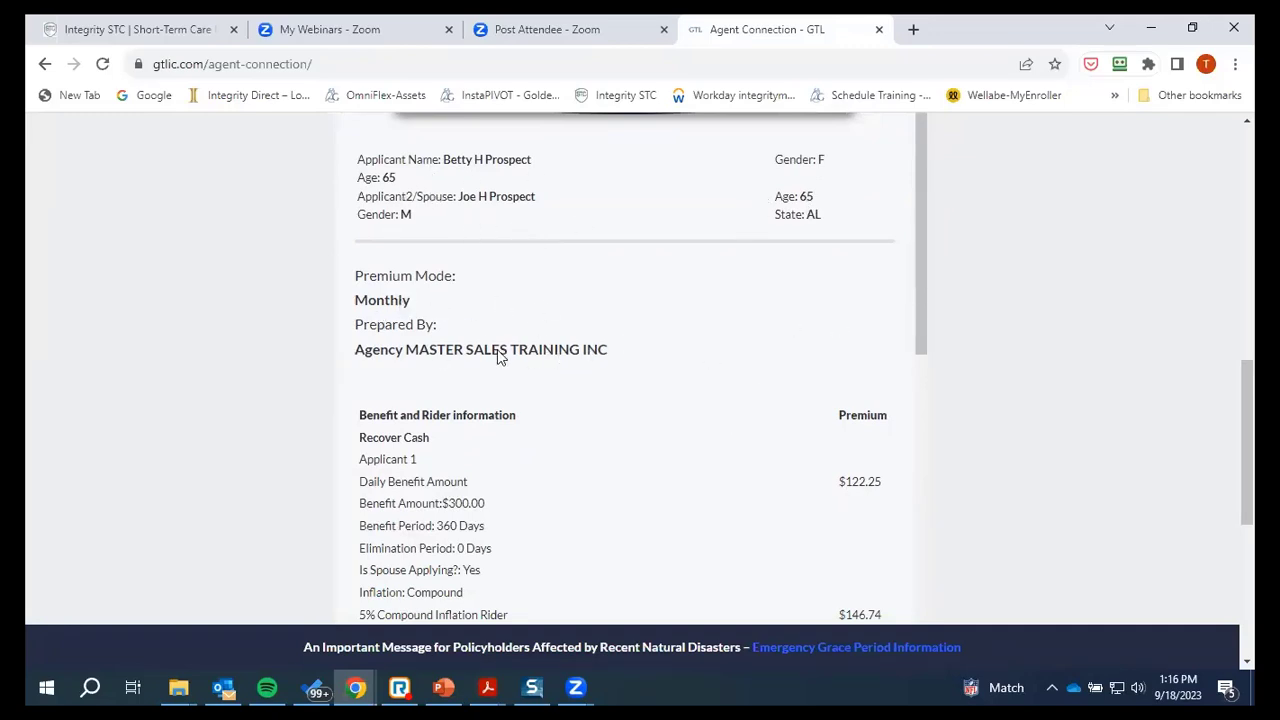
scroll(742, 419, "down", 1)
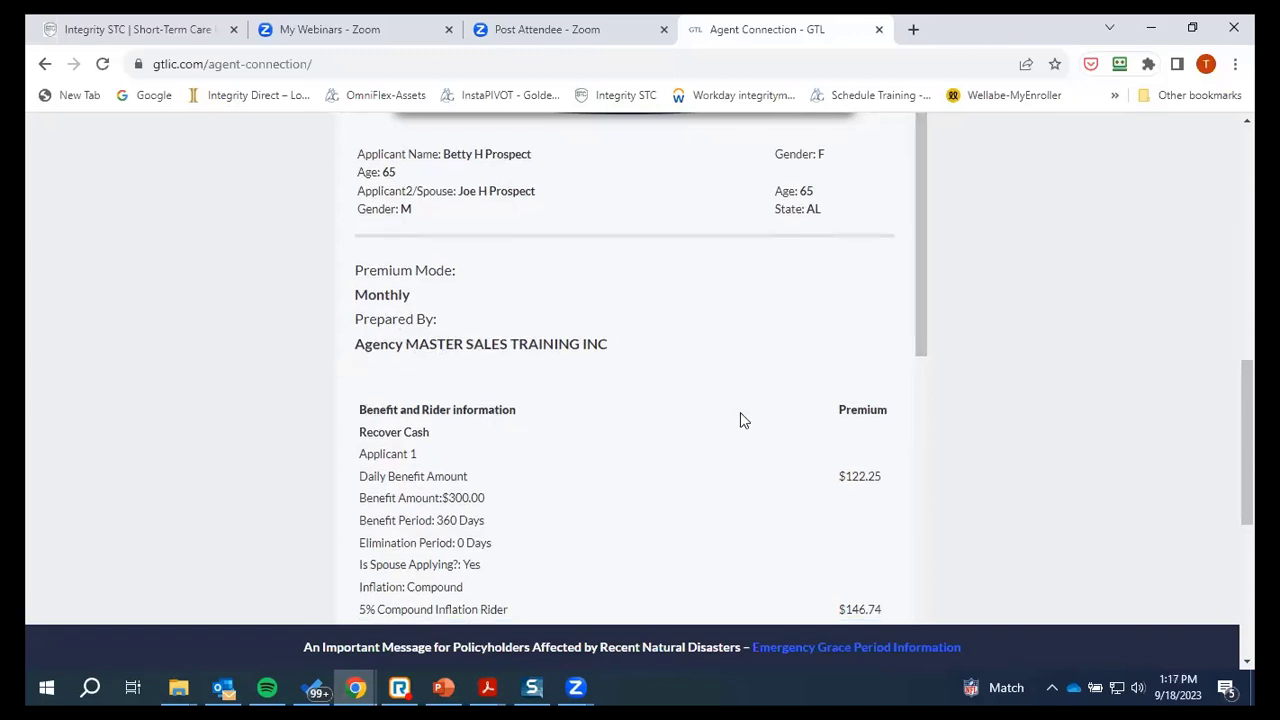
scroll(742, 419, "down", 3)
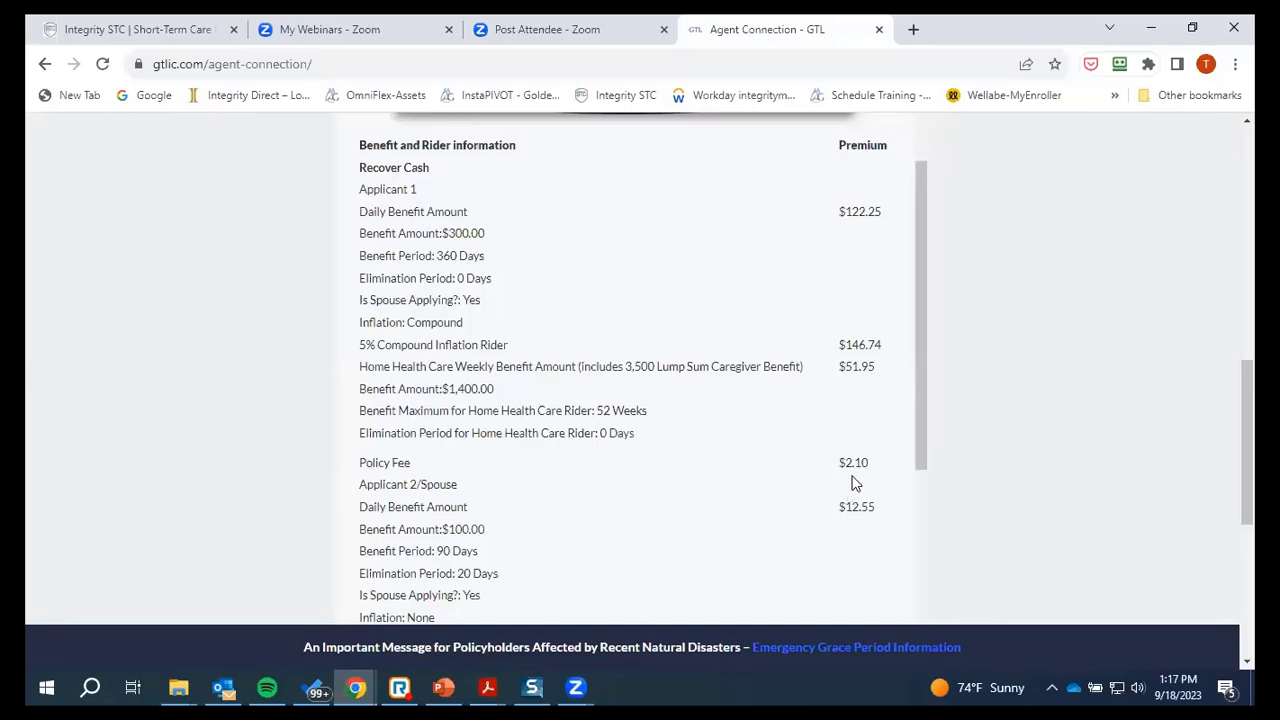
Bring the saved Recover Cash quote PDF to the front in Adobe Acrobat
left_click_drag(920, 443, 925, 563)
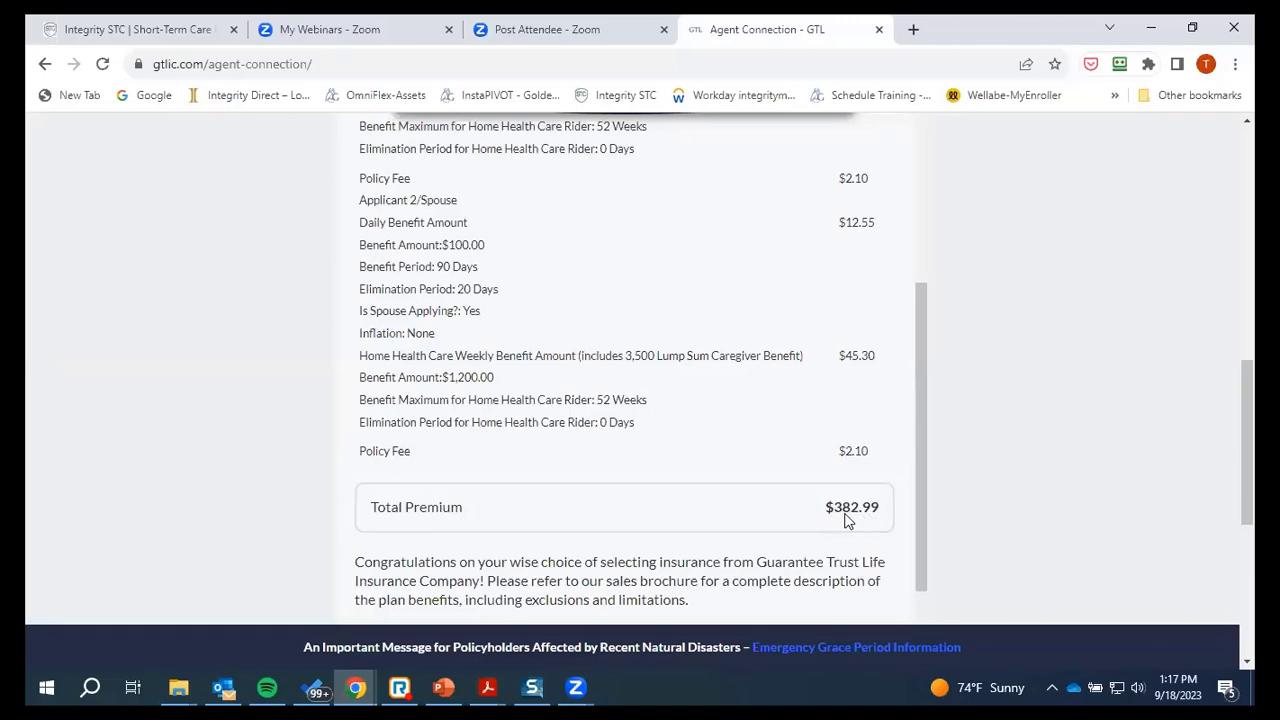
left_click_drag(920, 480, 903, 290)
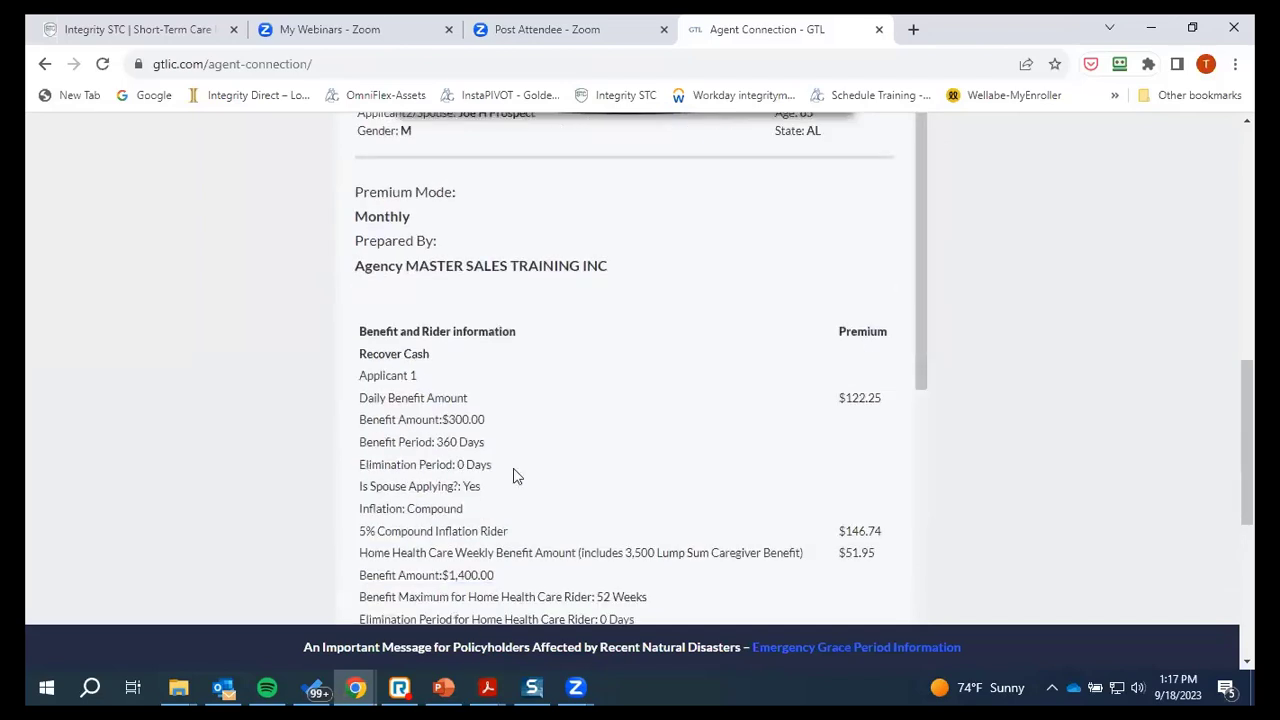
left_click(488, 686)
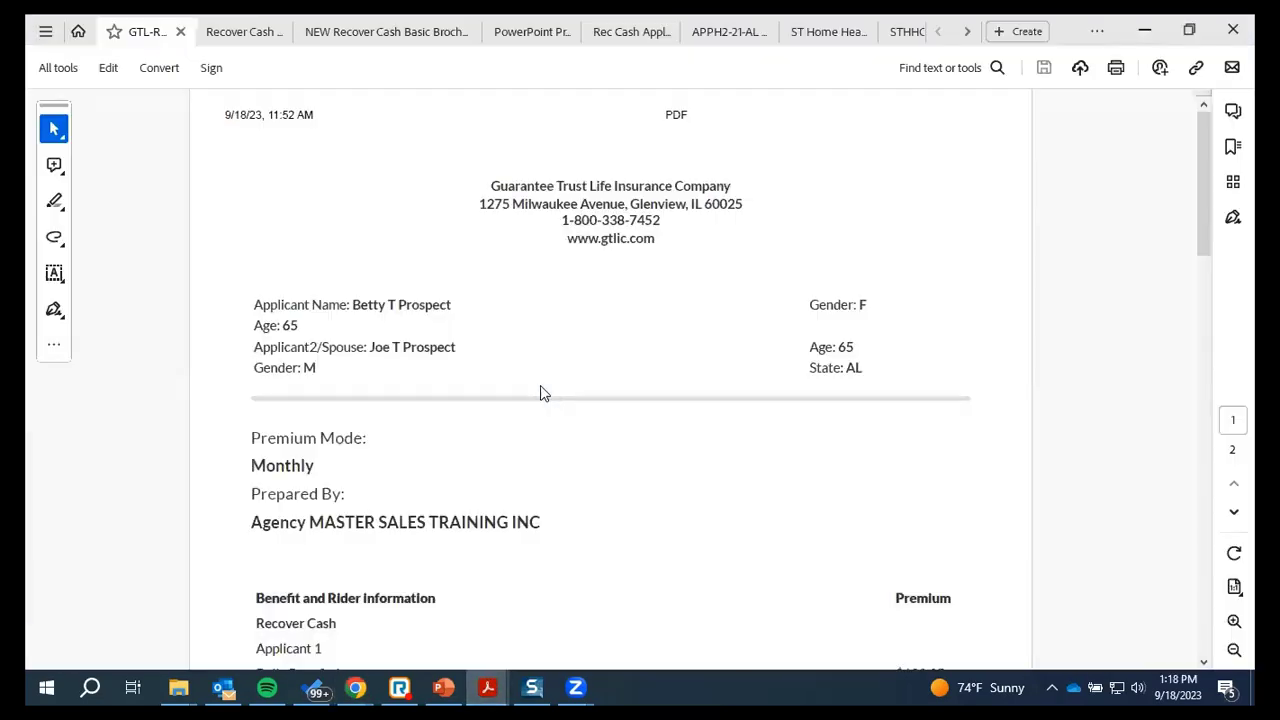
scroll(650, 355, "down", 4)
scroll(647, 398, "down", 5)
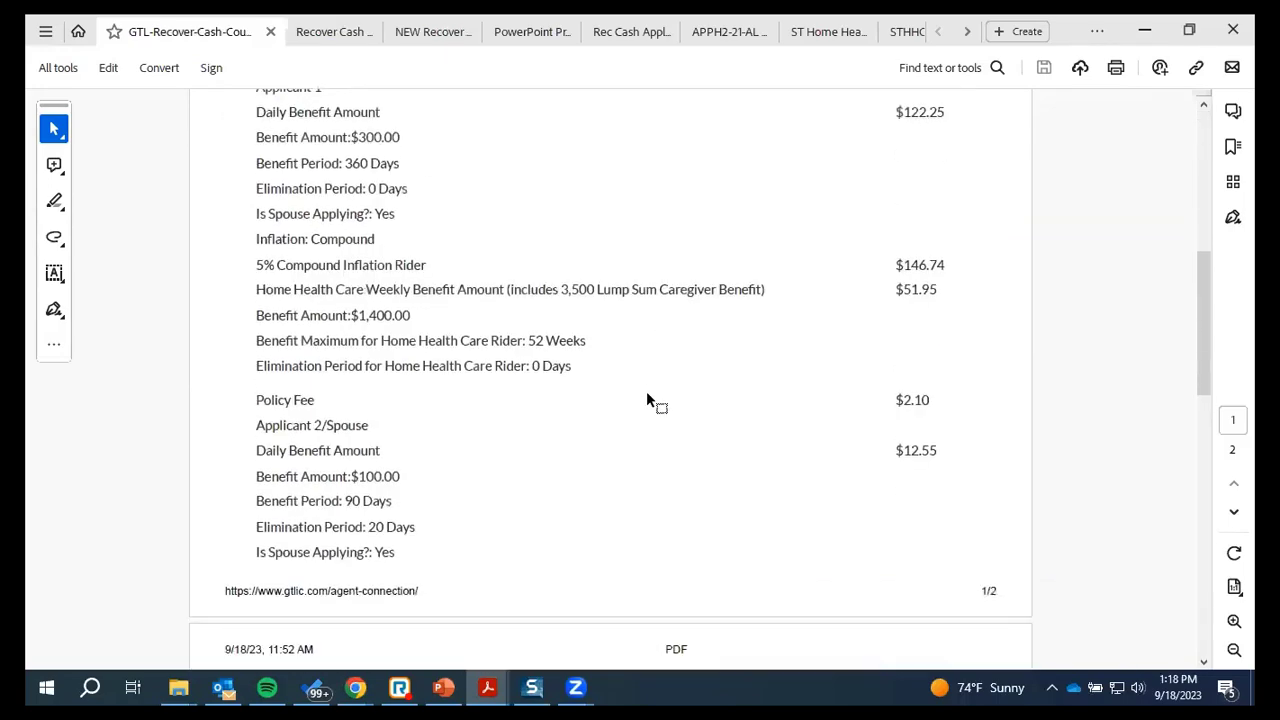
scroll(647, 398, "down", 2)
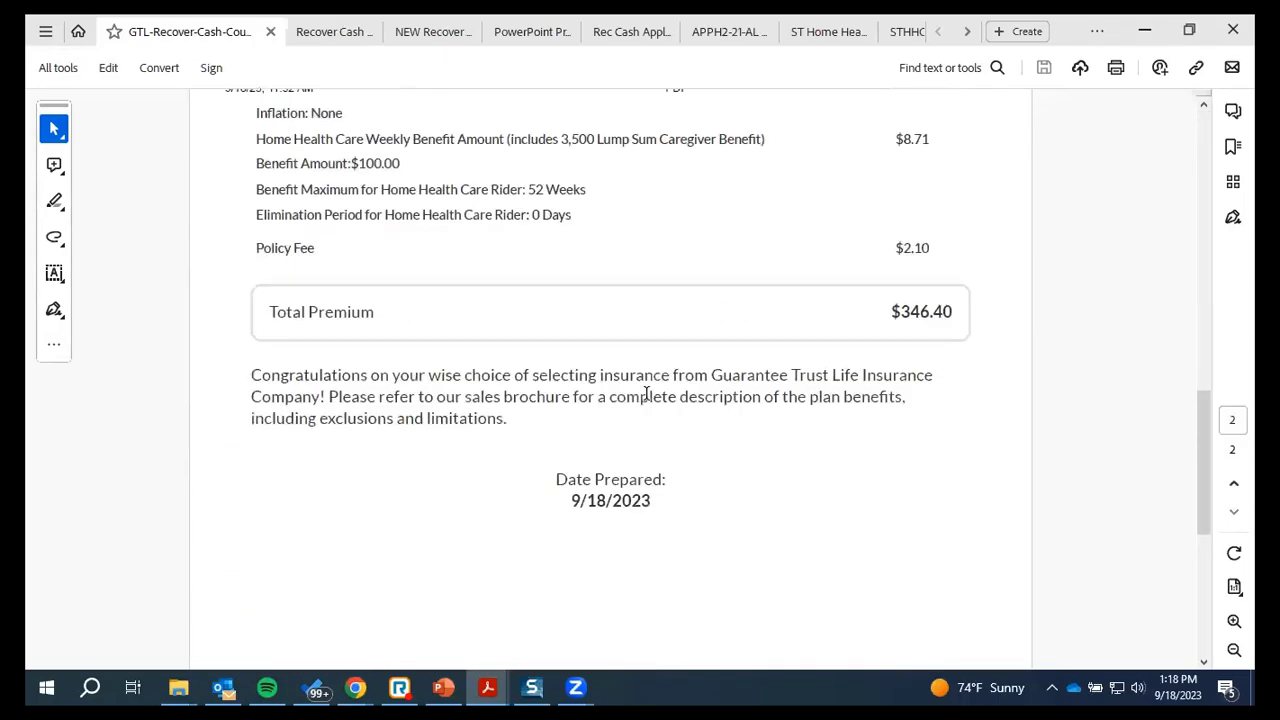
scroll(647, 398, "up", 8)
scroll(647, 401, "up", 1)
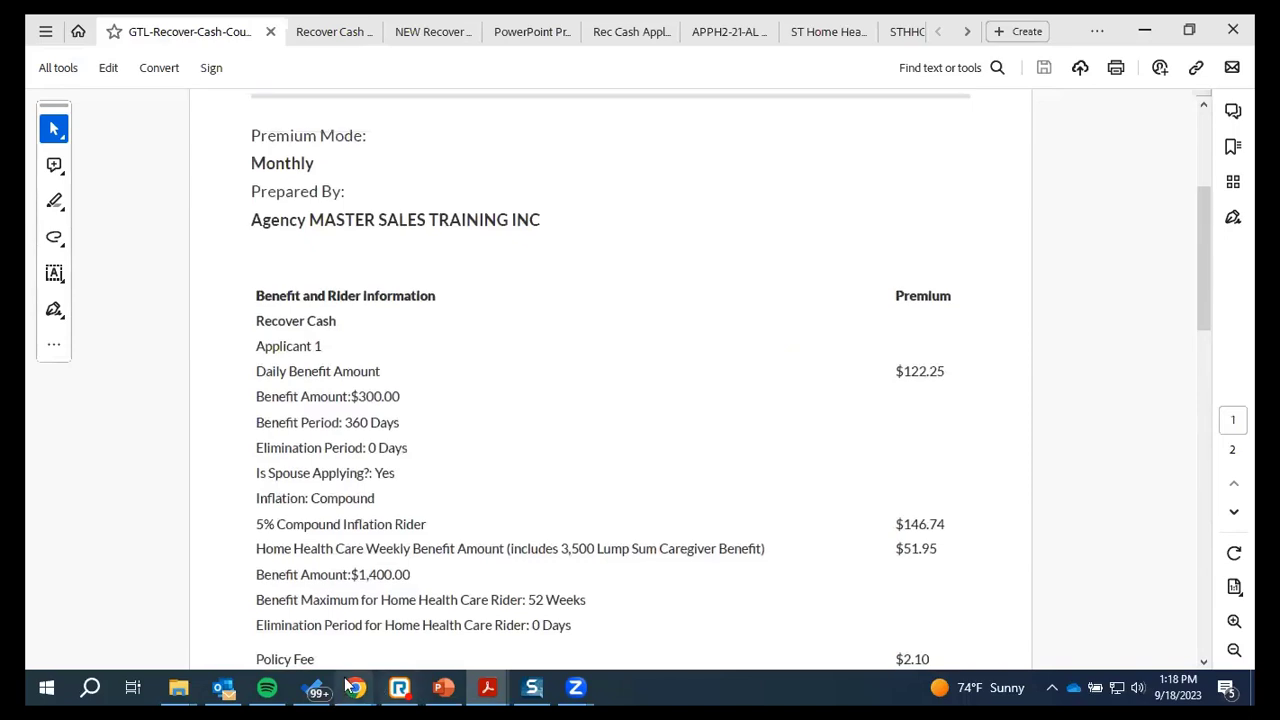
mouse_move(357, 688)
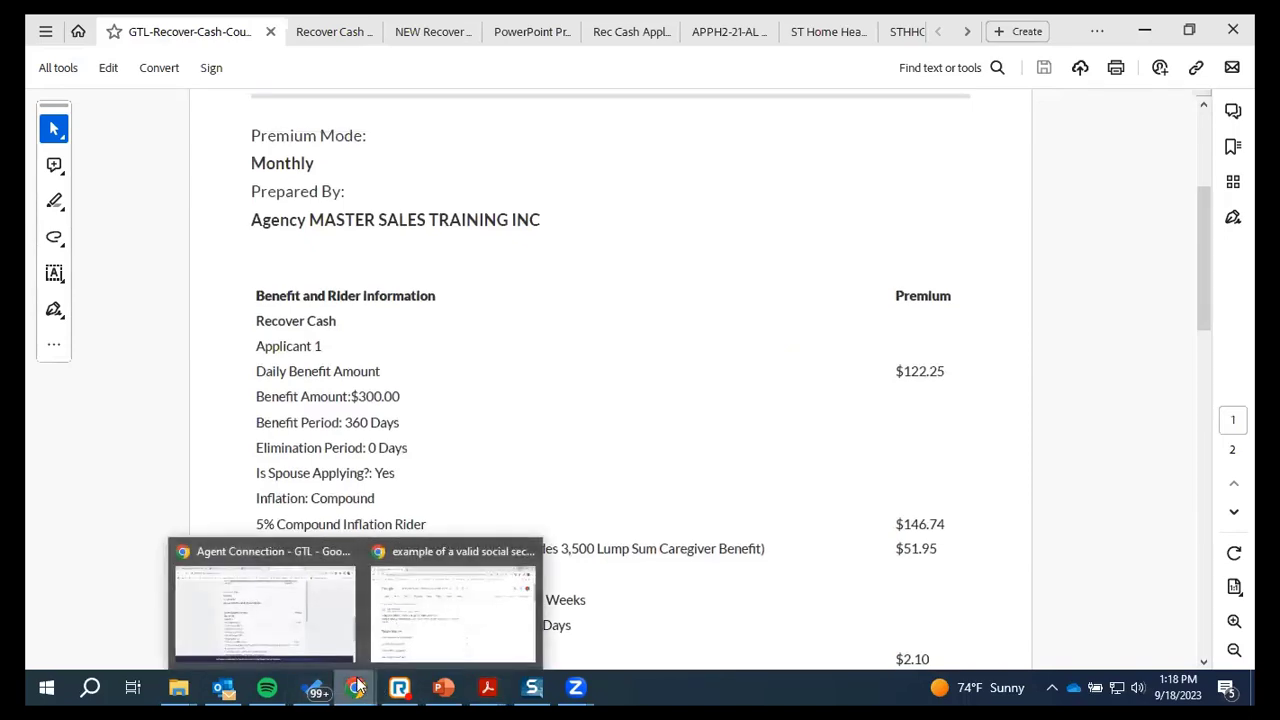
Bring the online Agent Connection quote back in front of the PDF
left_click(315, 640)
scroll(803, 360, "up", 3)
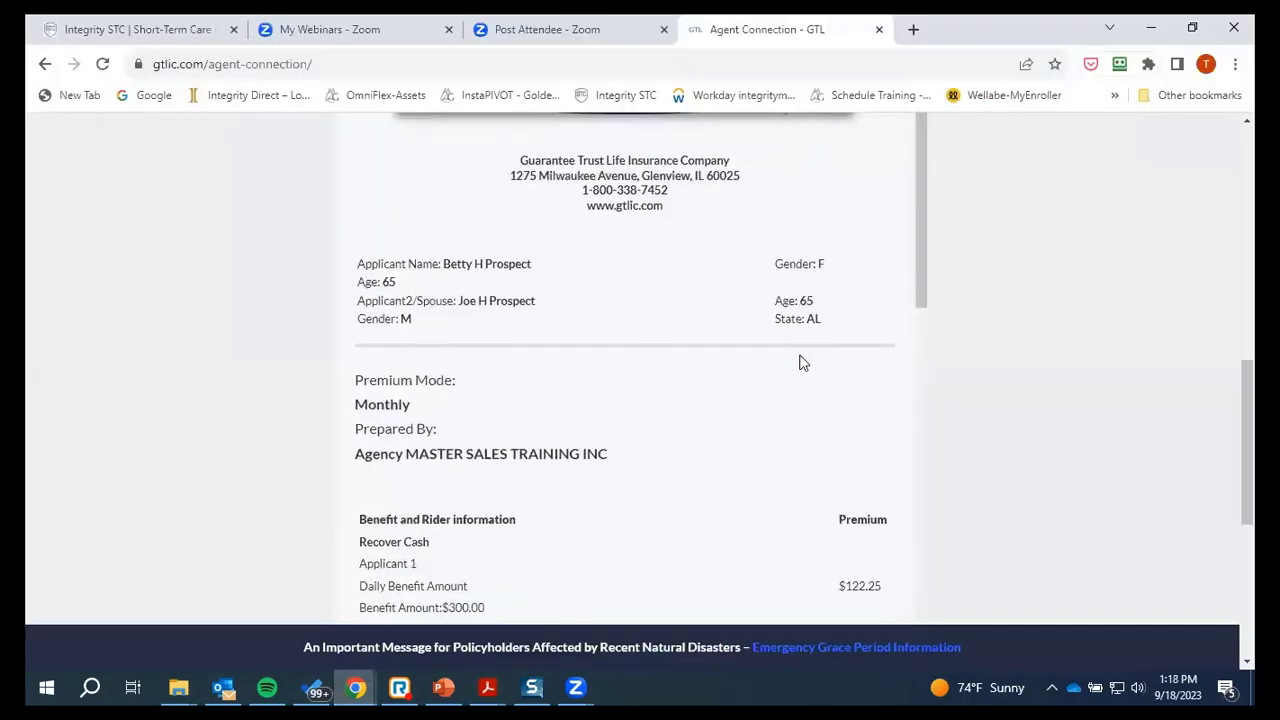
scroll(800, 362, "down", 5)
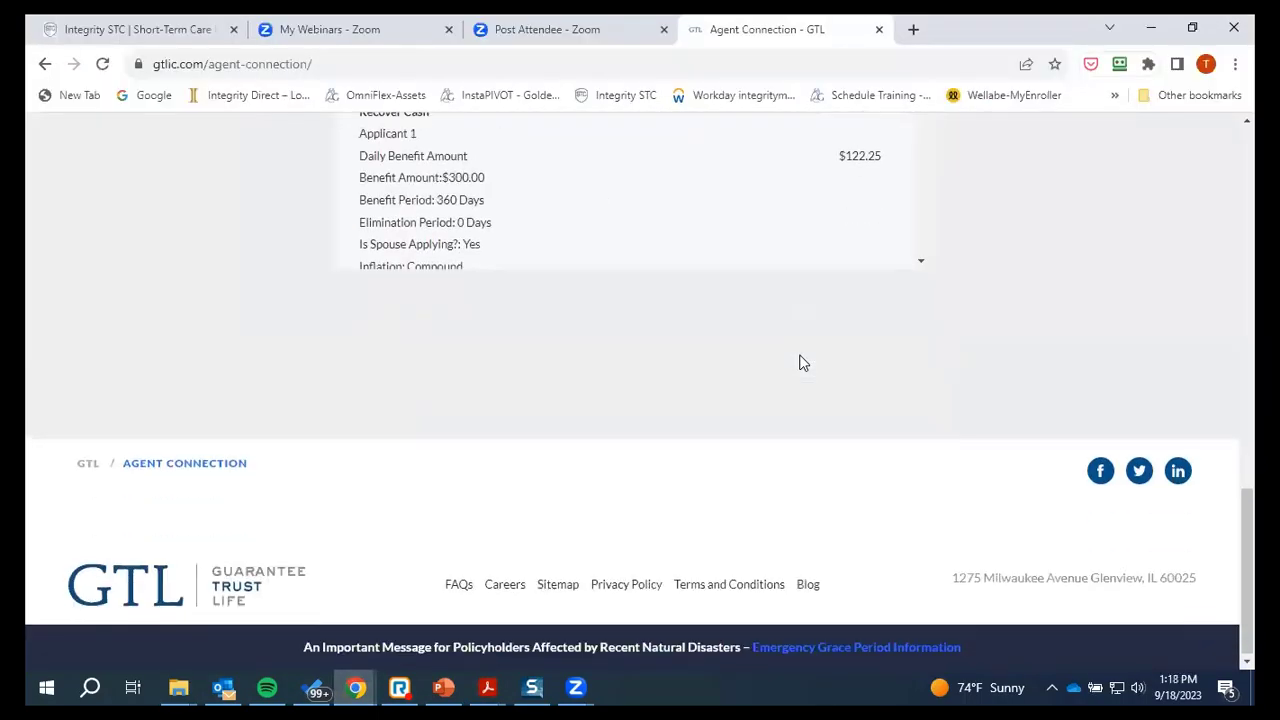
scroll(895, 425, "up", 3)
scroll(921, 442, "down", 5)
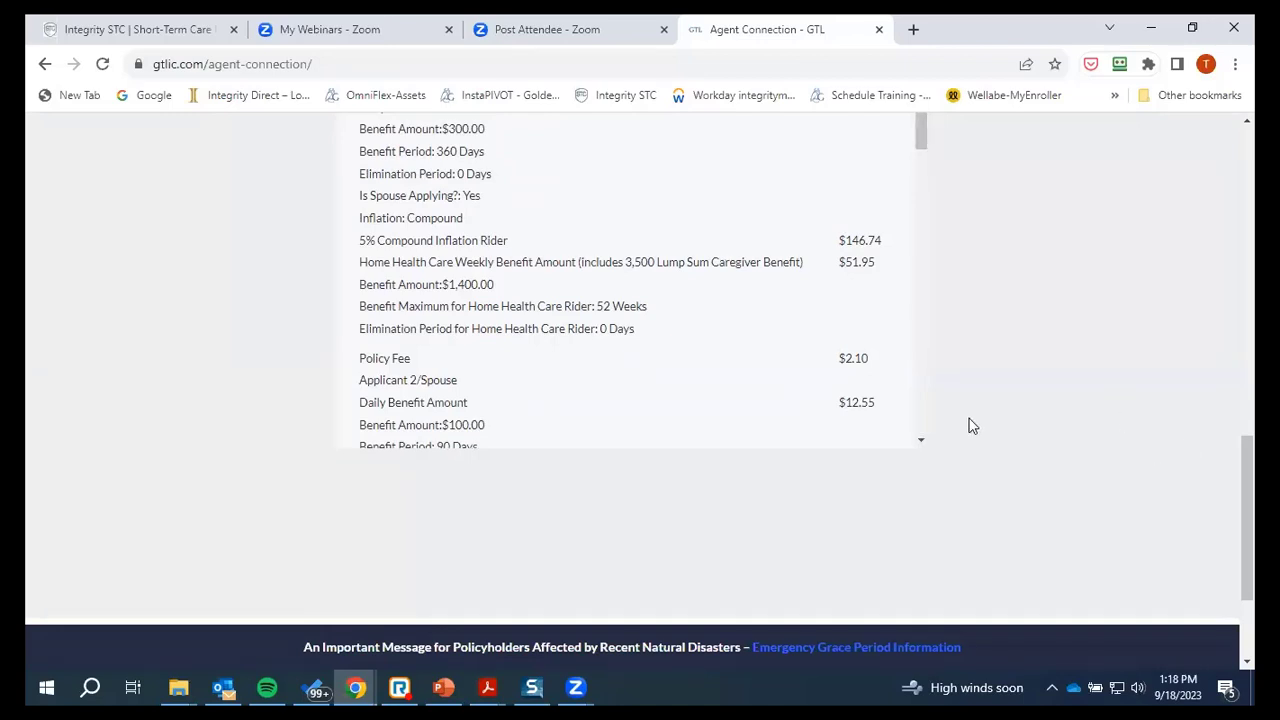
Scroll the $382.99 quote summary down to the Print Quote, Email Quote and Back buttons
left_click_drag(922, 134, 920, 160)
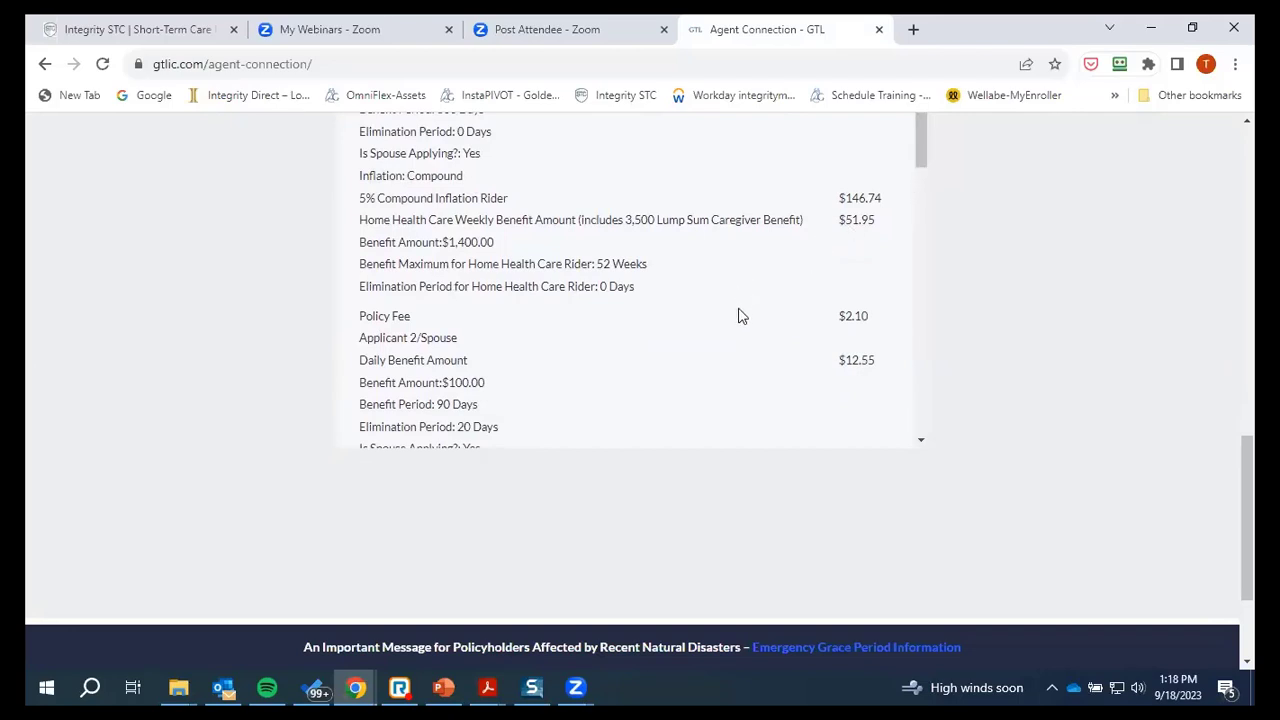
scroll(741, 316, "down", 3)
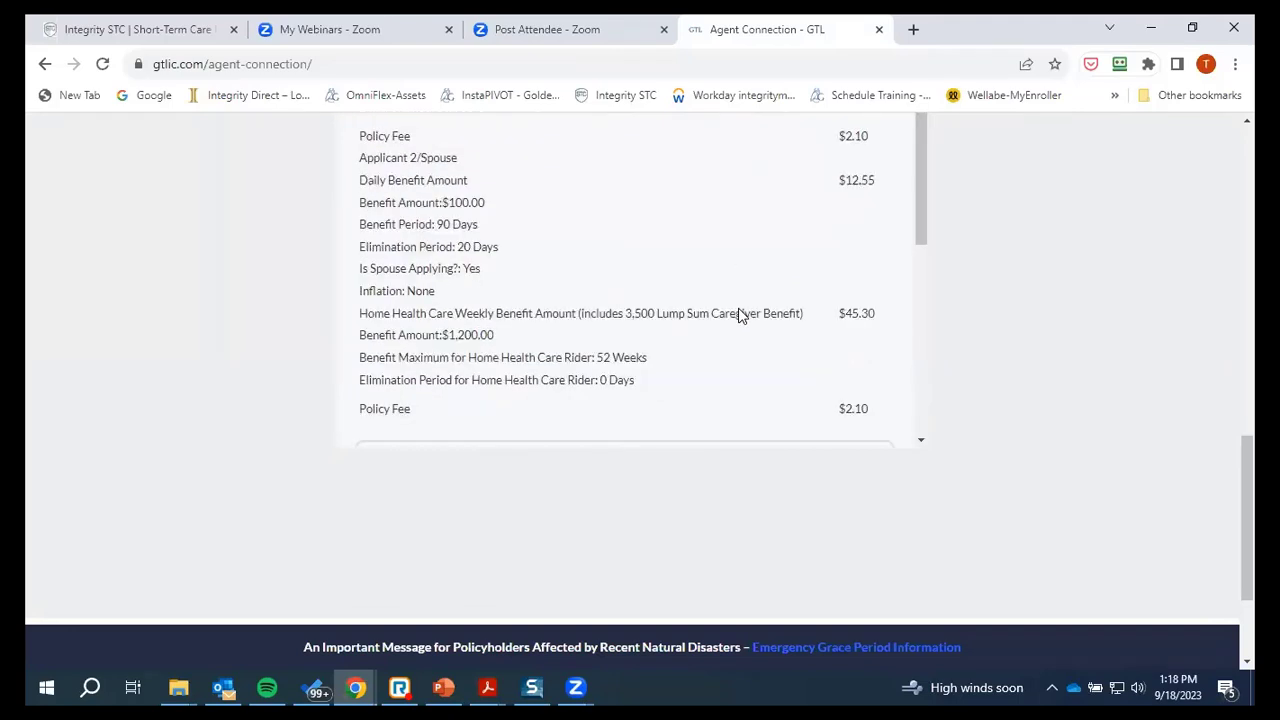
scroll(741, 316, "down", 2)
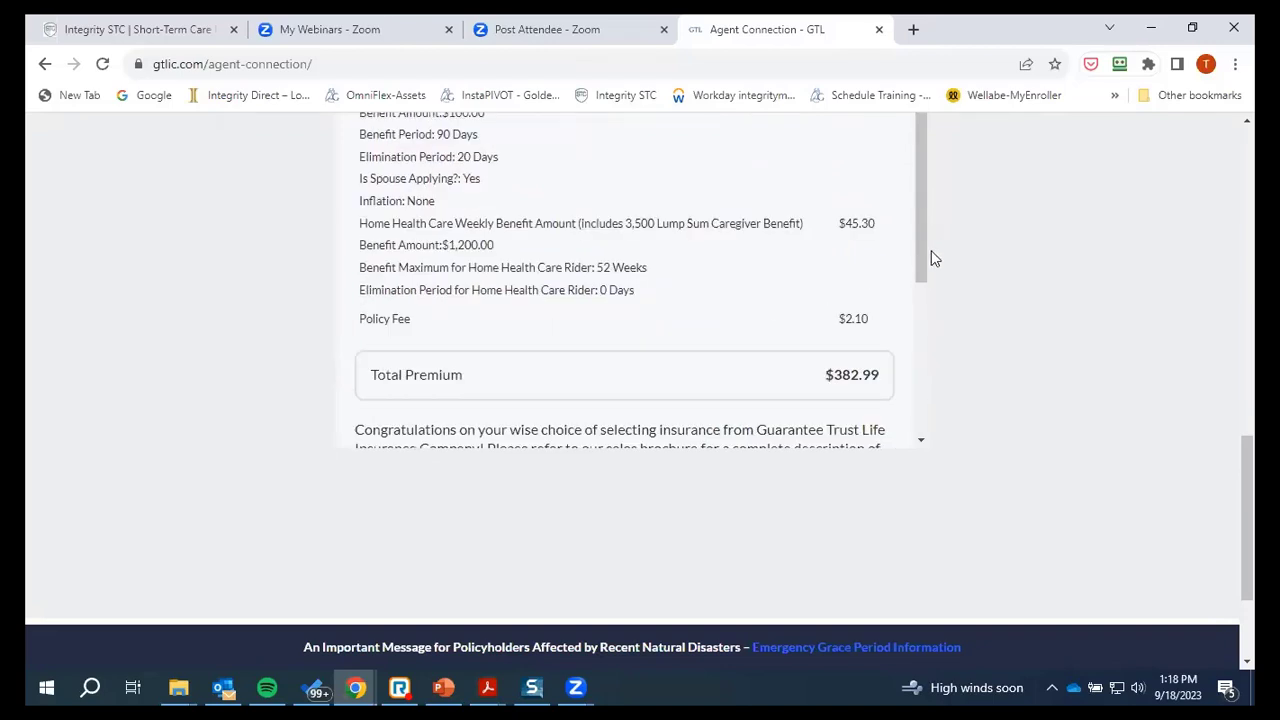
left_click_drag(918, 245, 923, 129)
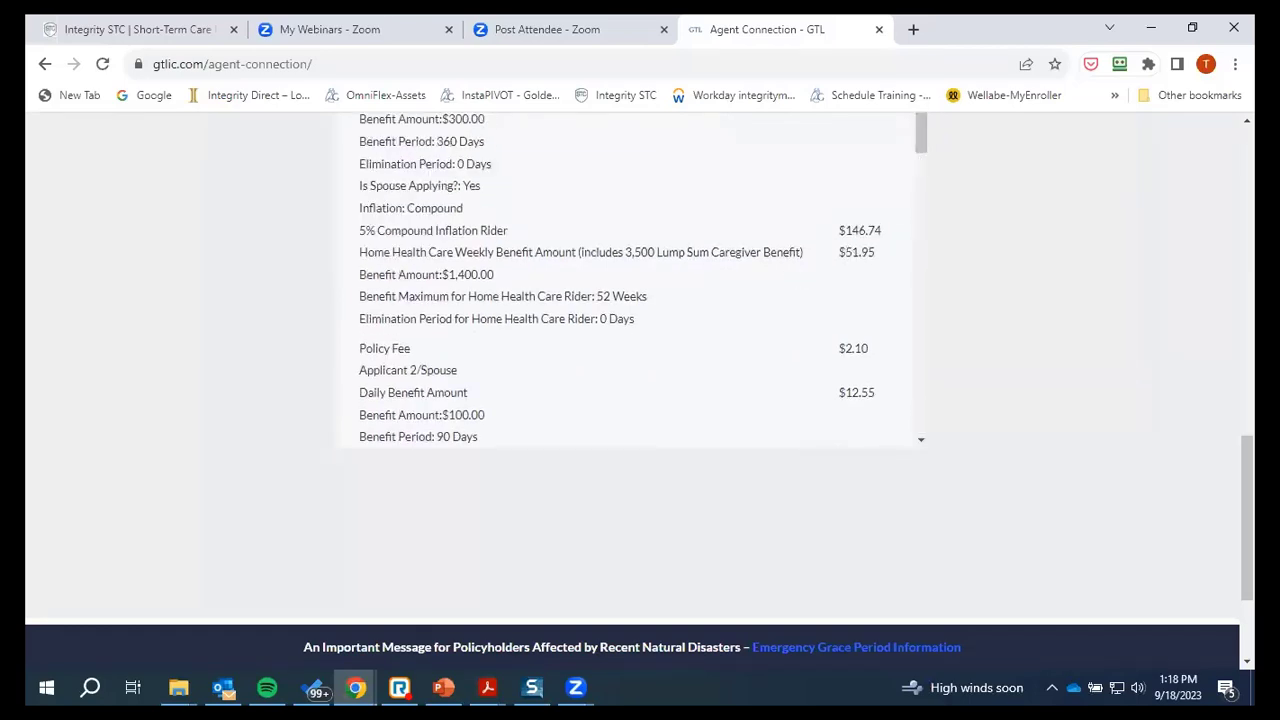
left_click_drag(1247, 515, 1247, 459)
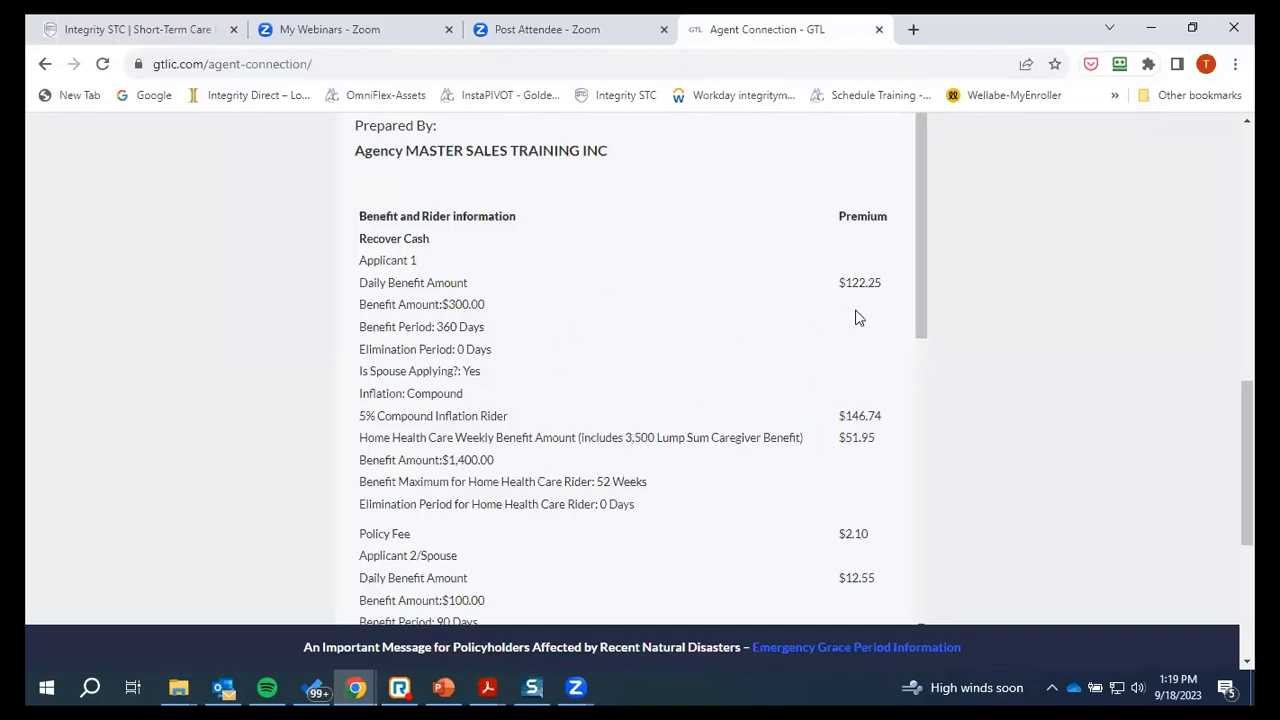
left_click_drag(927, 296, 927, 341)
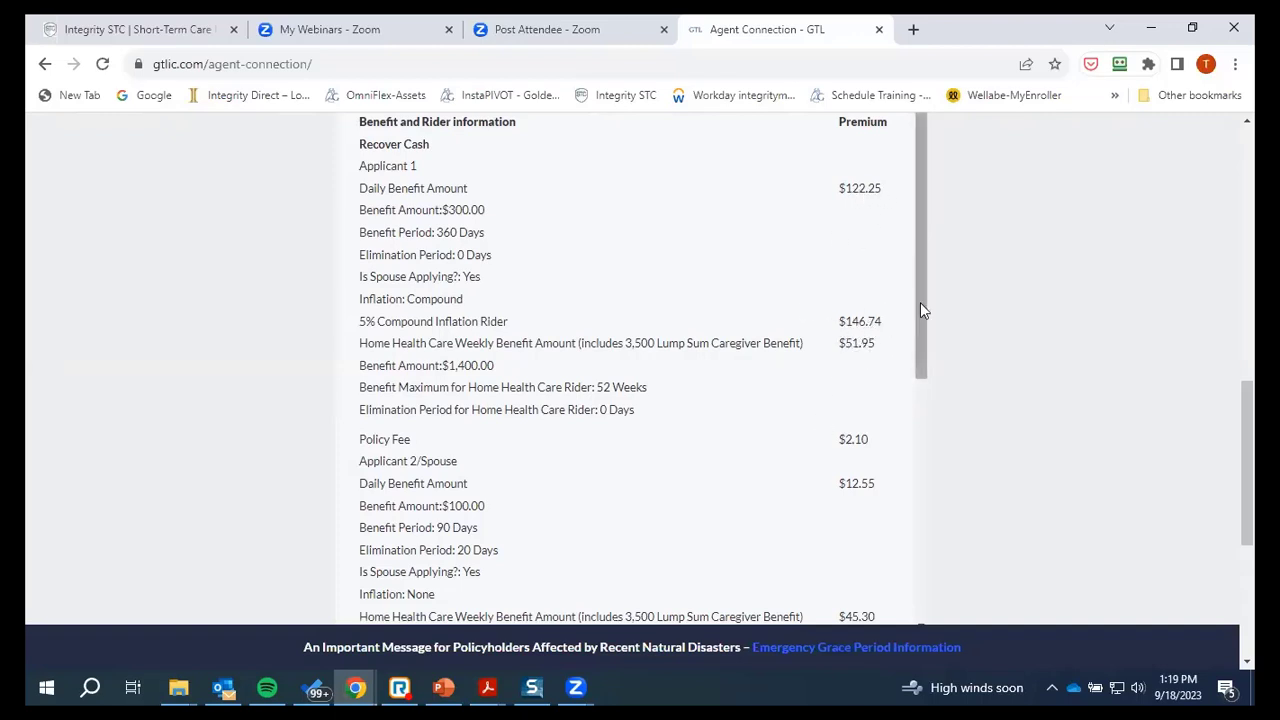
left_click_drag(920, 307, 943, 640)
scroll(600, 390, "down", 2)
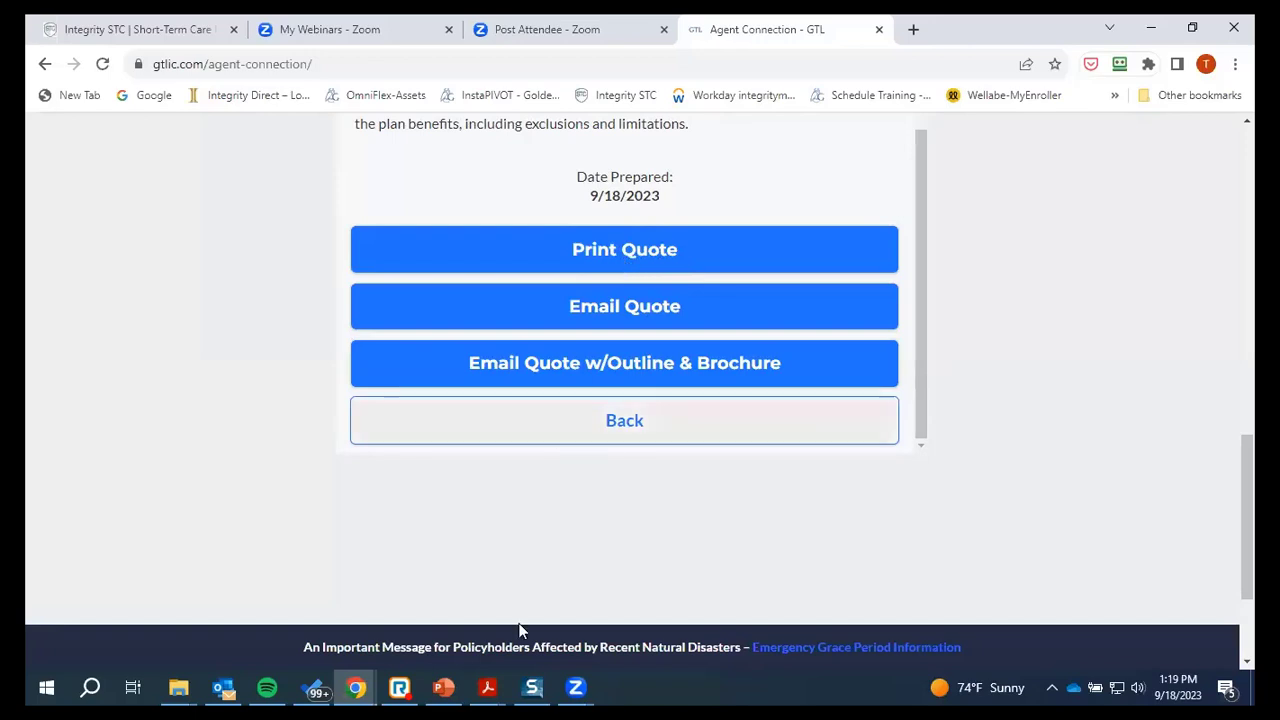
mouse_move(490, 685)
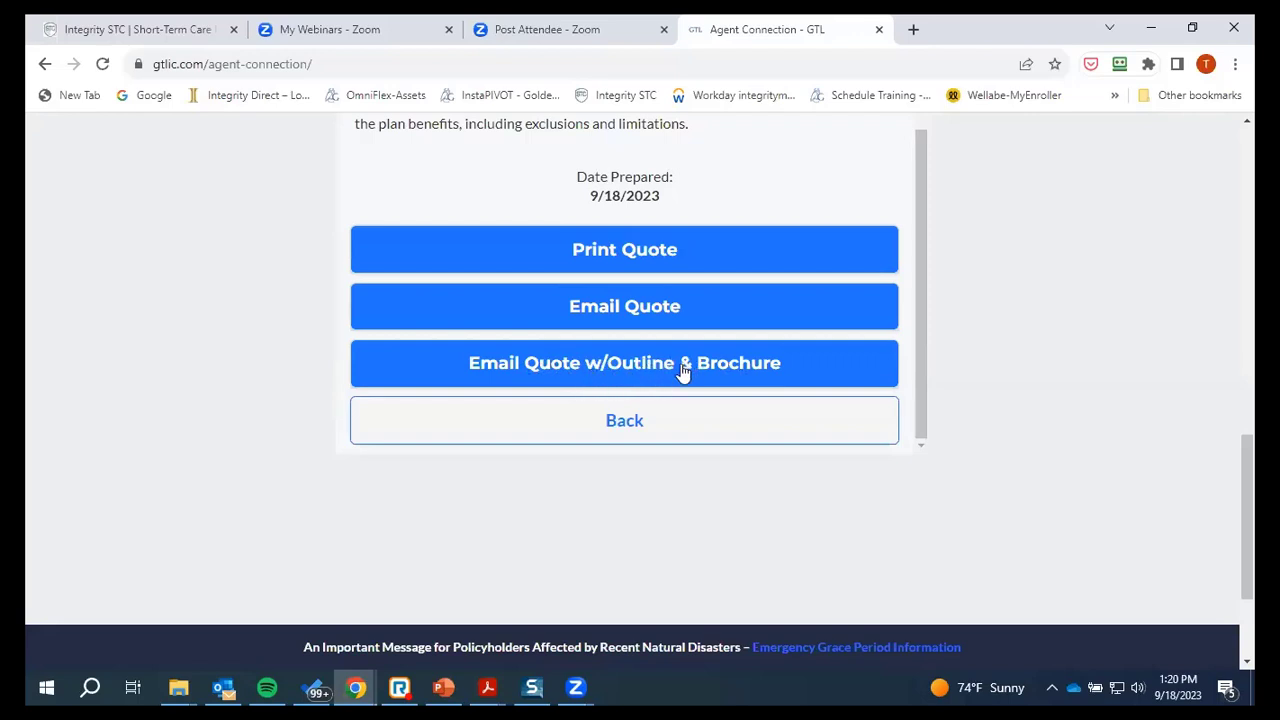
scroll(680, 440, "up", 2)
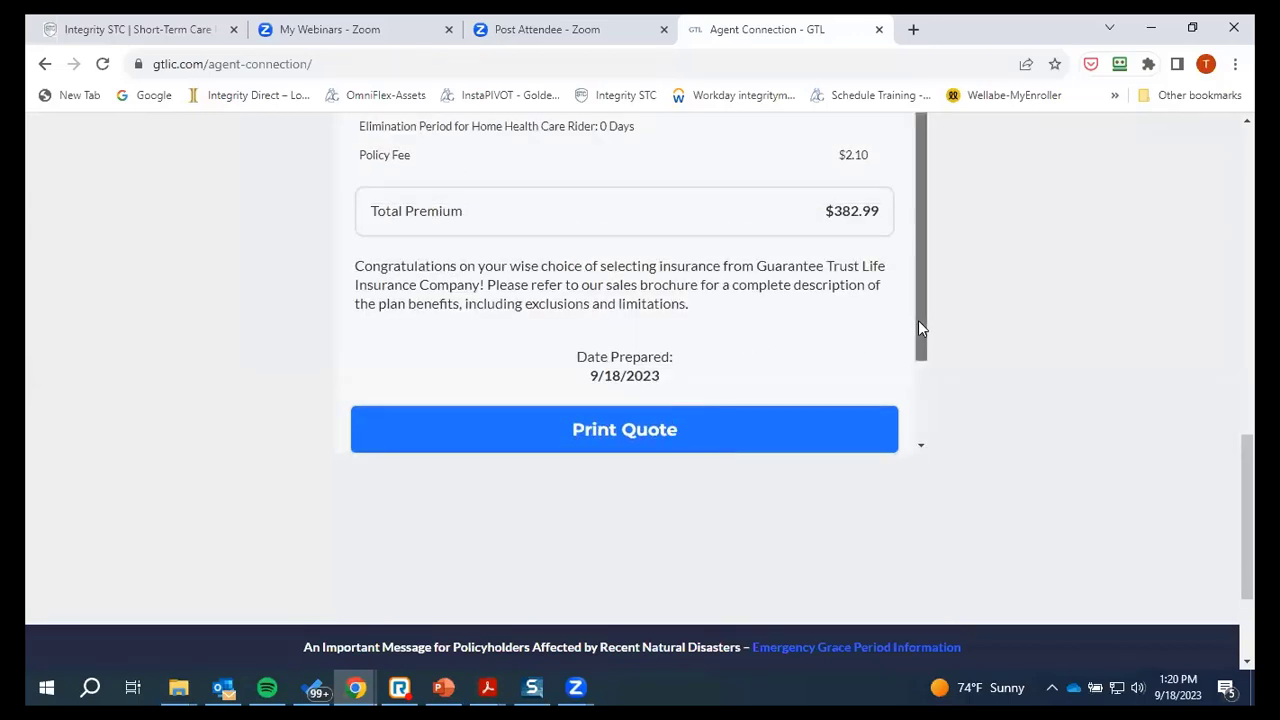
left_click_drag(921, 328, 908, 423)
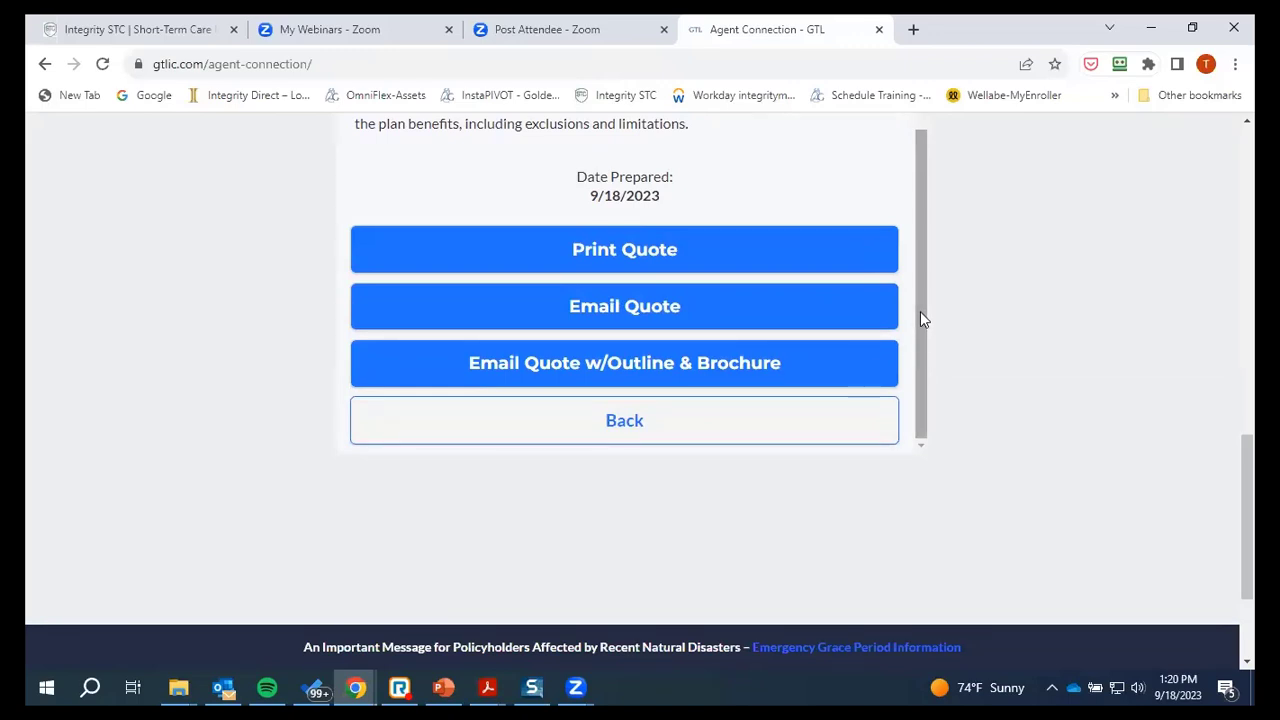
left_click_drag(920, 317, 920, 157)
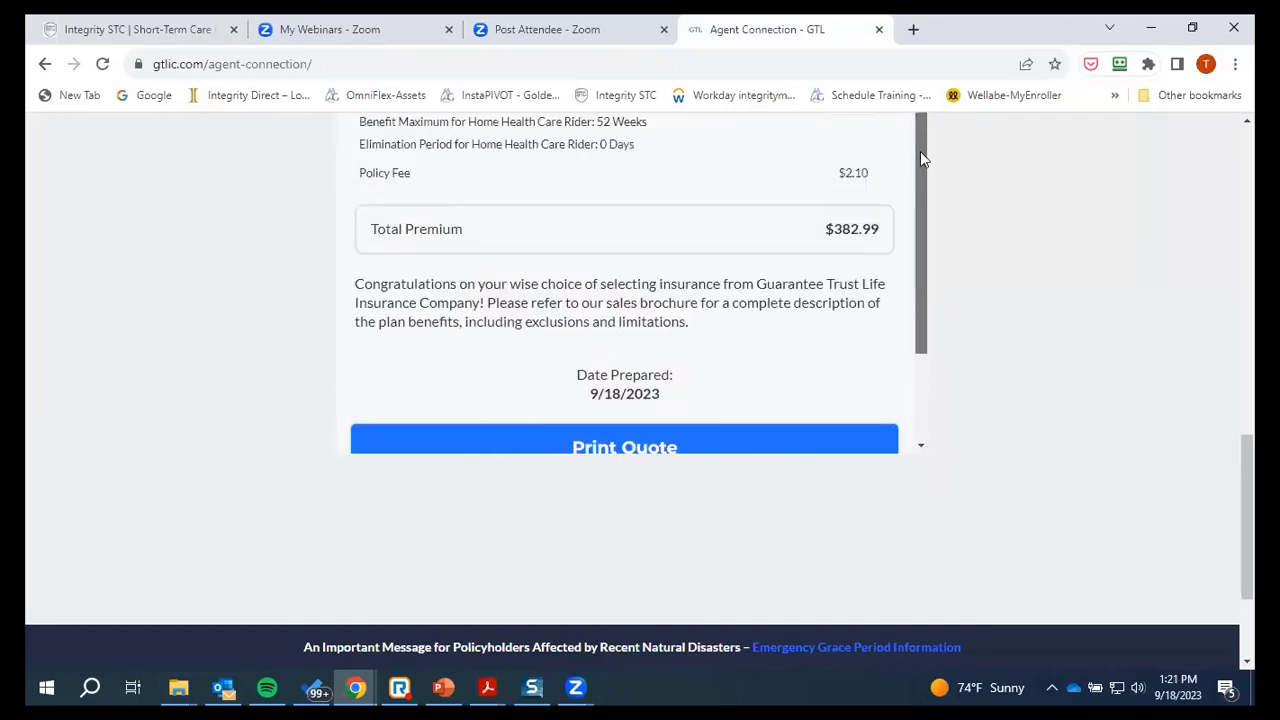
scroll(890, 395, "up", 4)
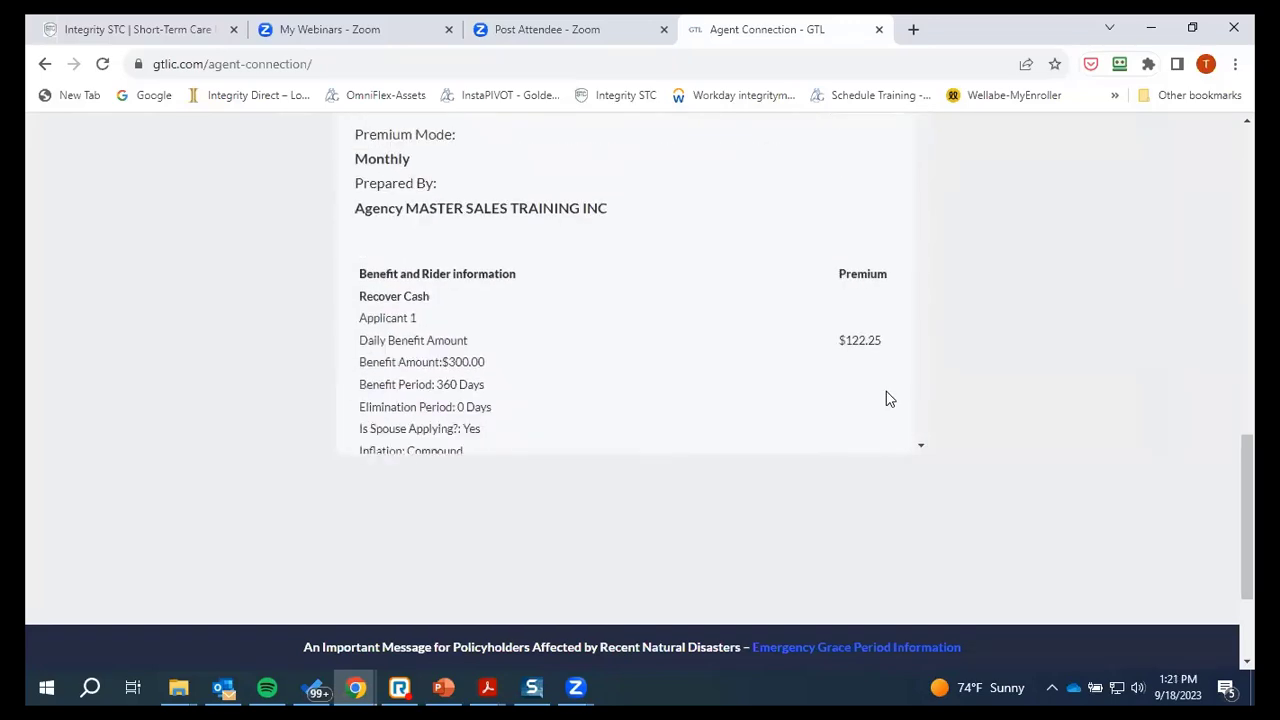
scroll(885, 398, "down", 3)
left_click_drag(925, 251, 949, 470)
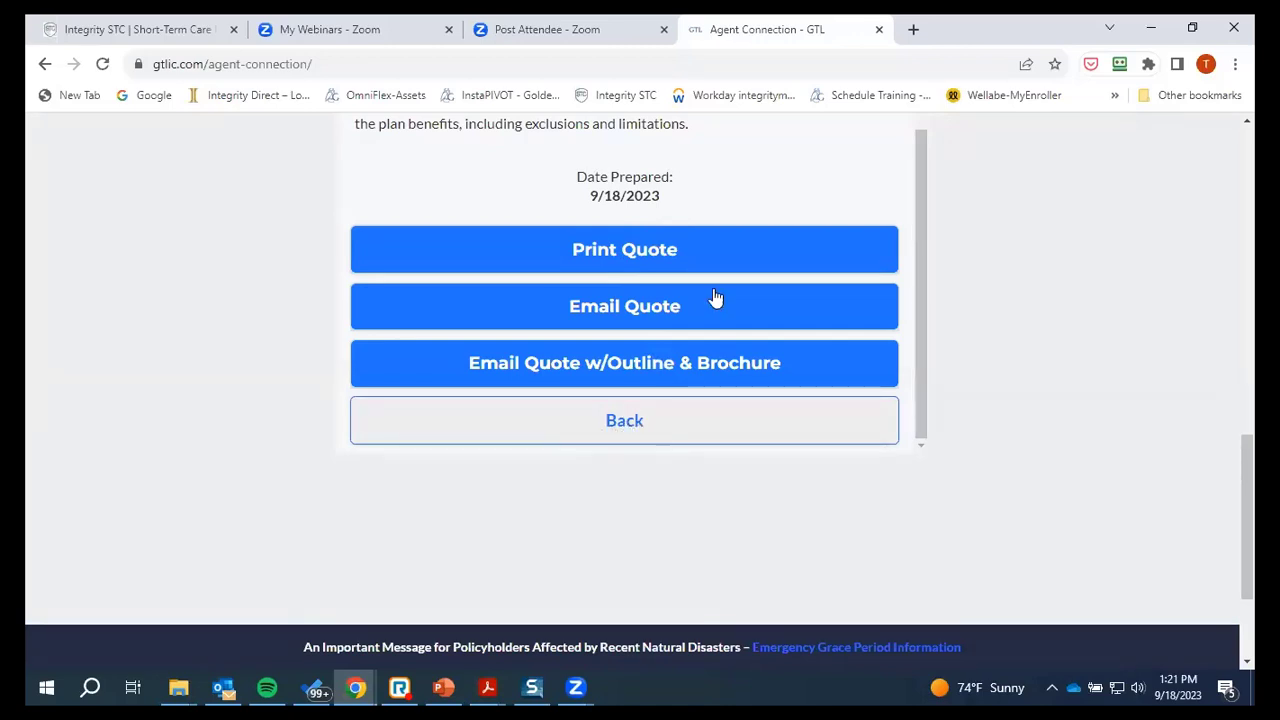
left_click(630, 428)
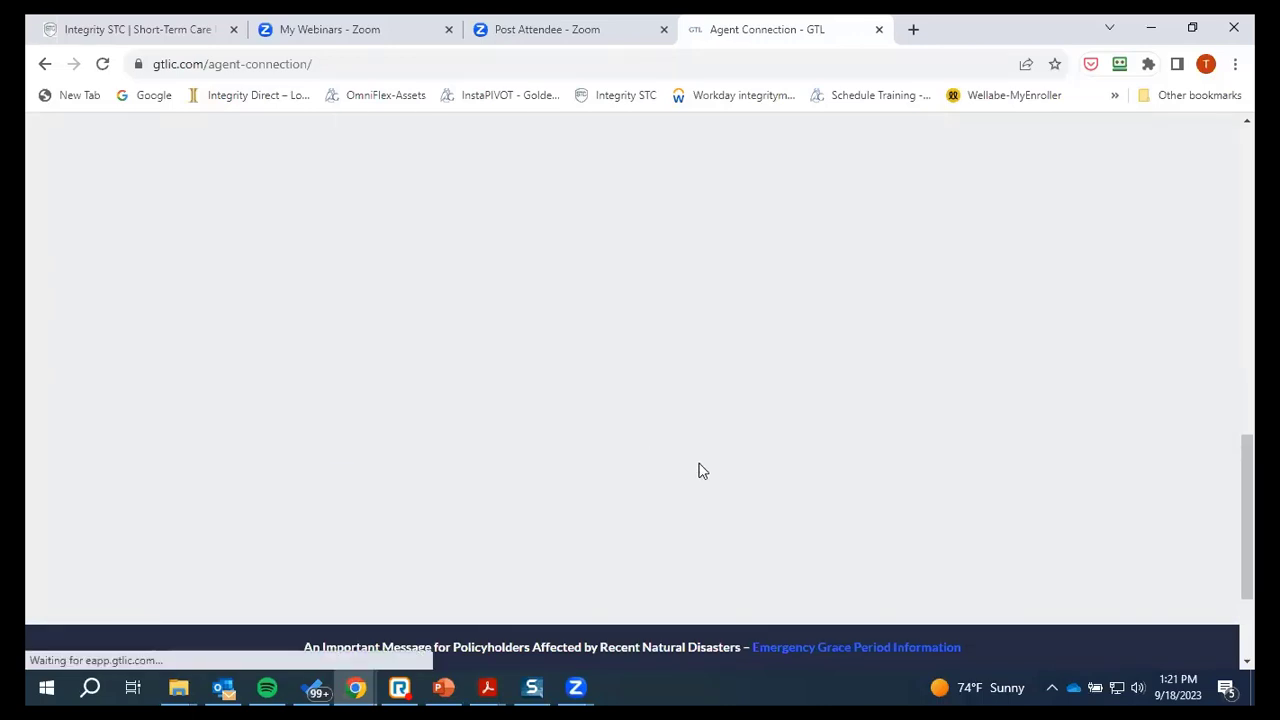
scroll(666, 374, "up", 3)
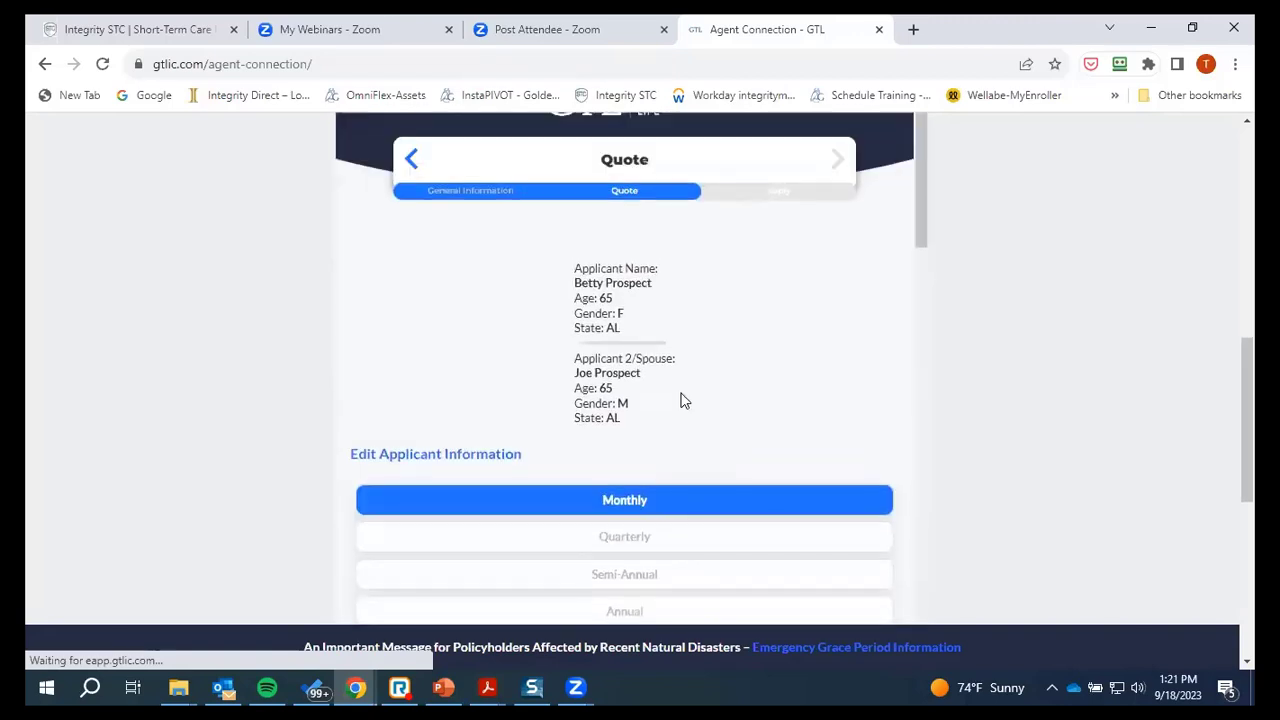
scroll(682, 406, "down", 6)
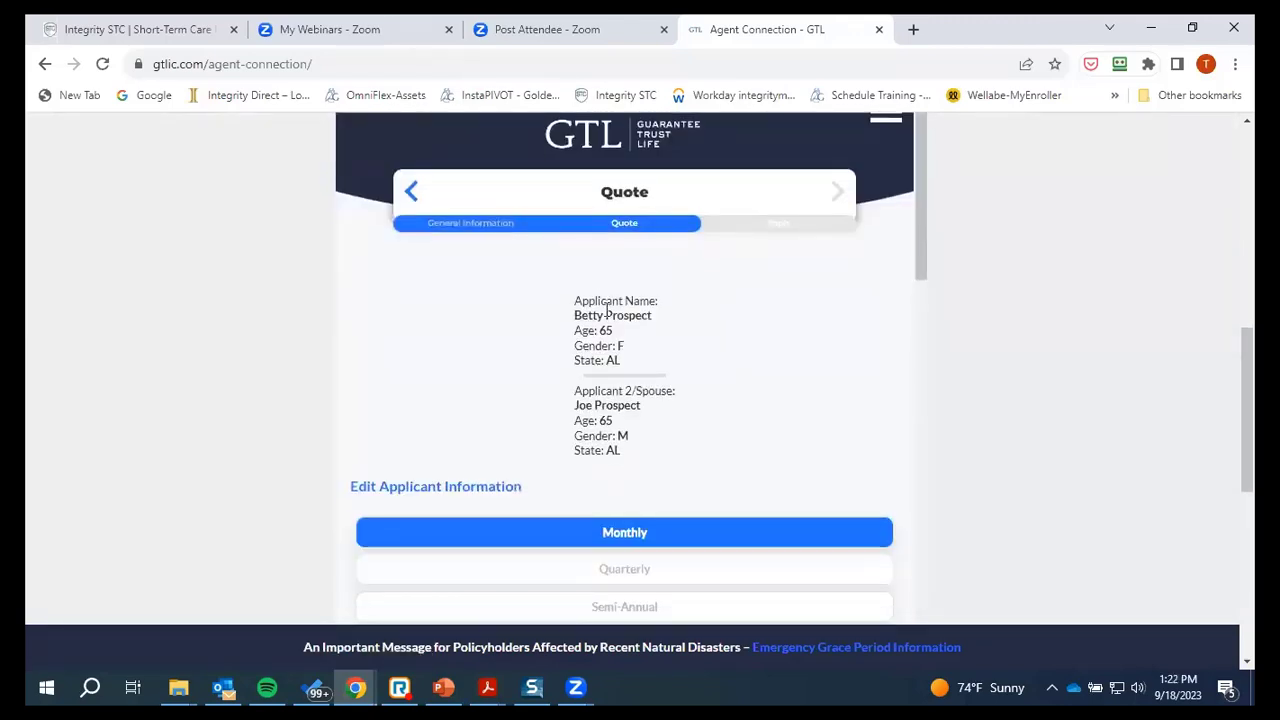
scroll(643, 414, "down", 2)
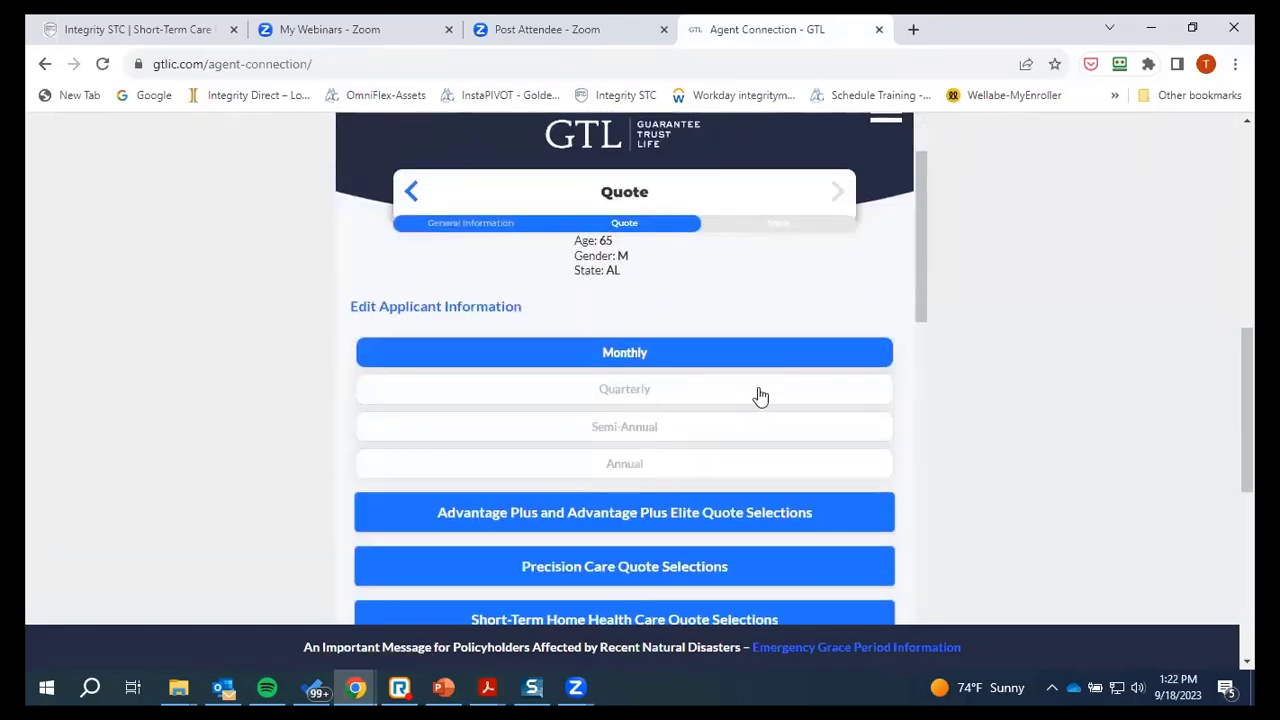
scroll(760, 397, "down", 2)
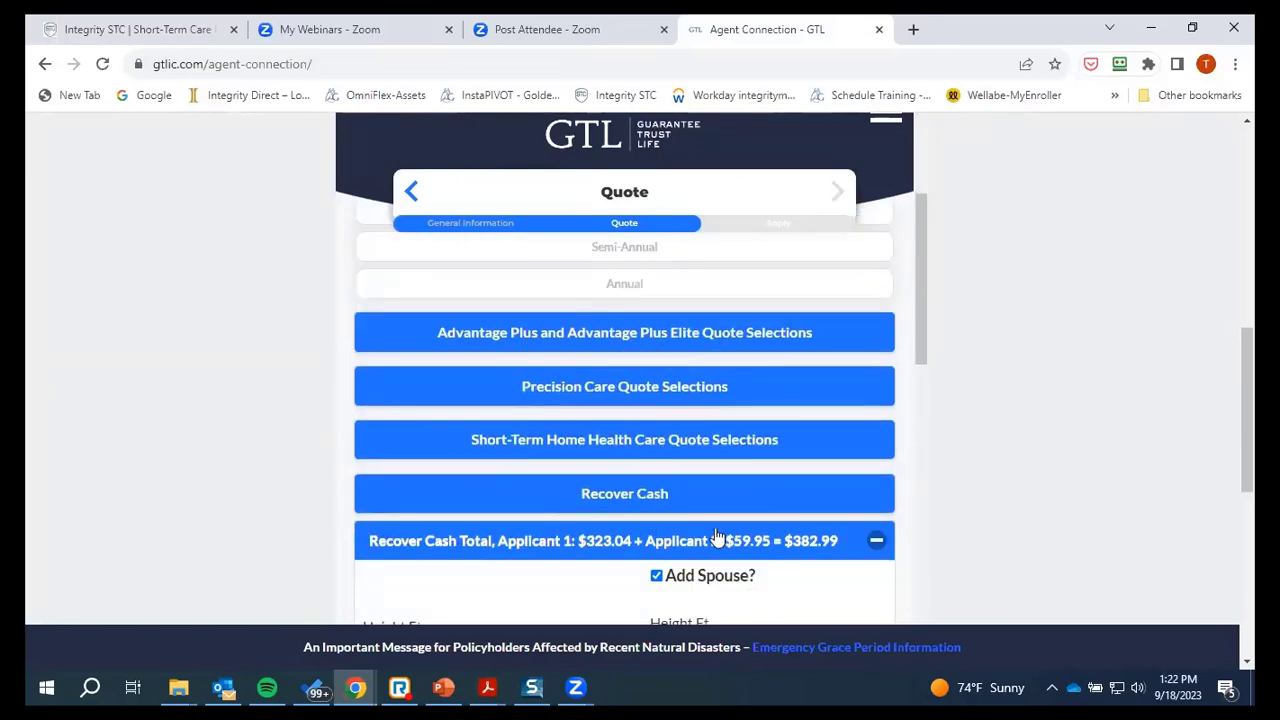
scroll(716, 538, "down", 2)
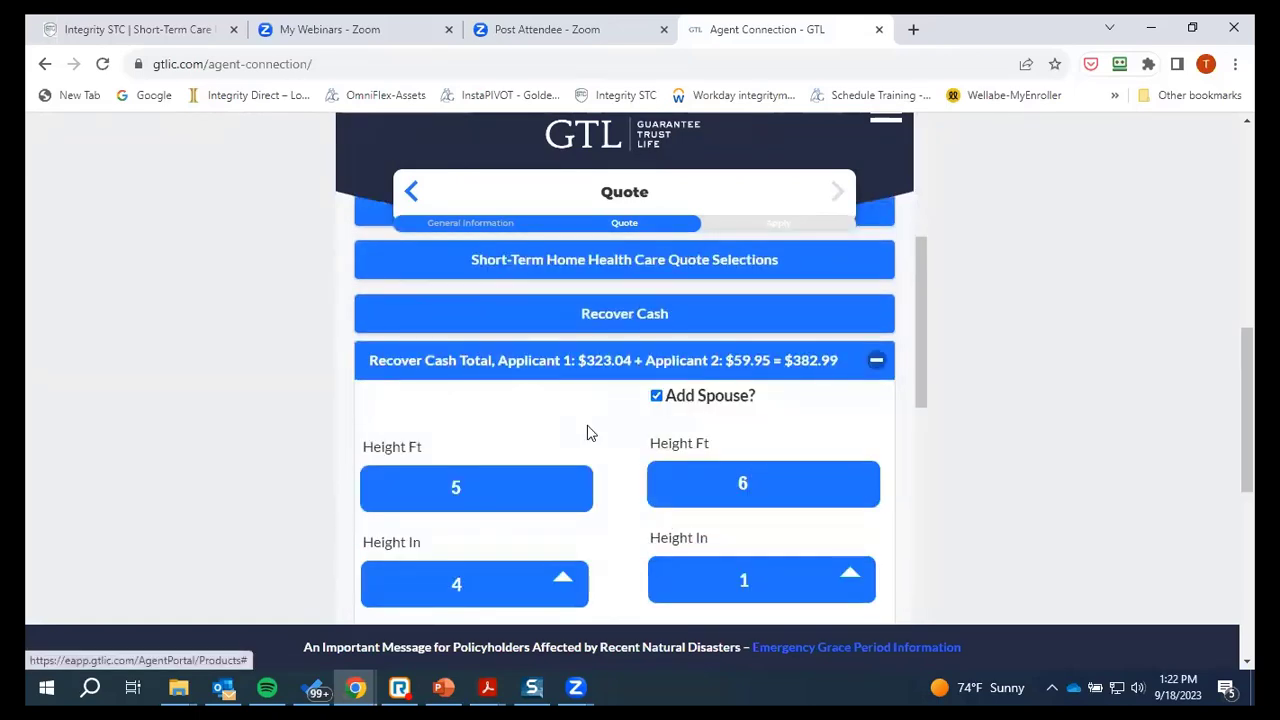
scroll(600, 425, "down", 1)
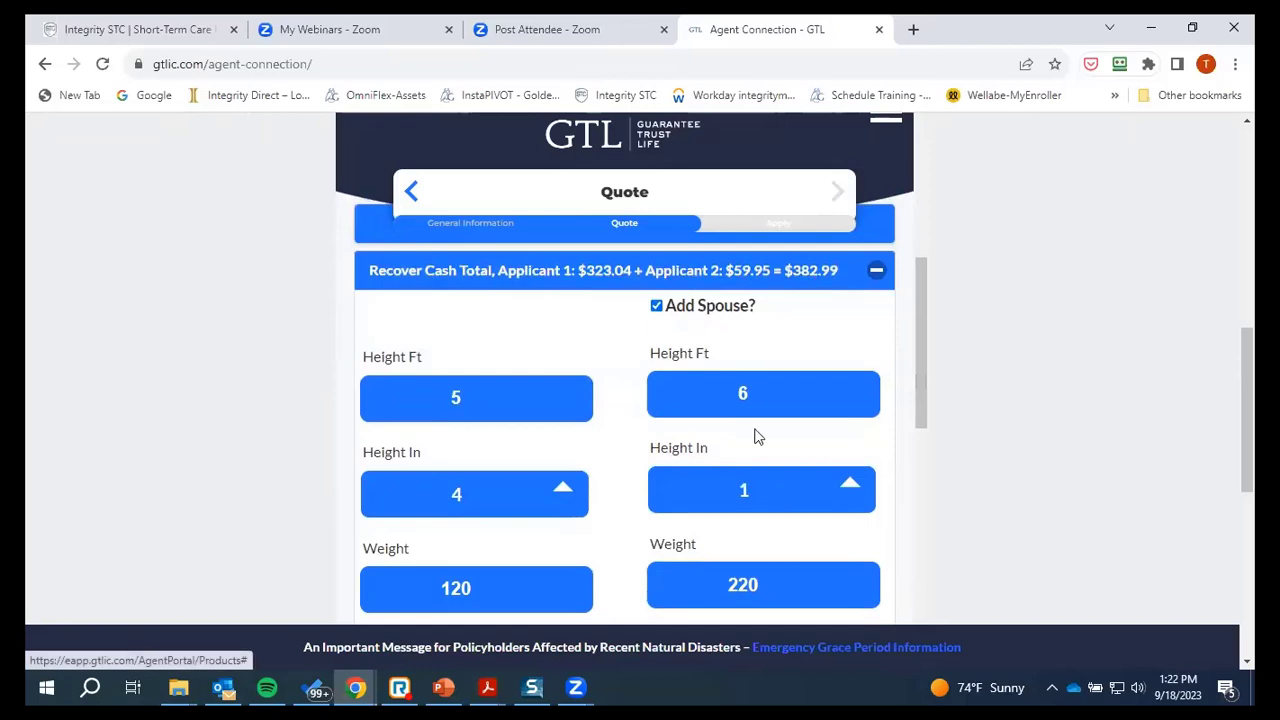
scroll(771, 491, "down", 12)
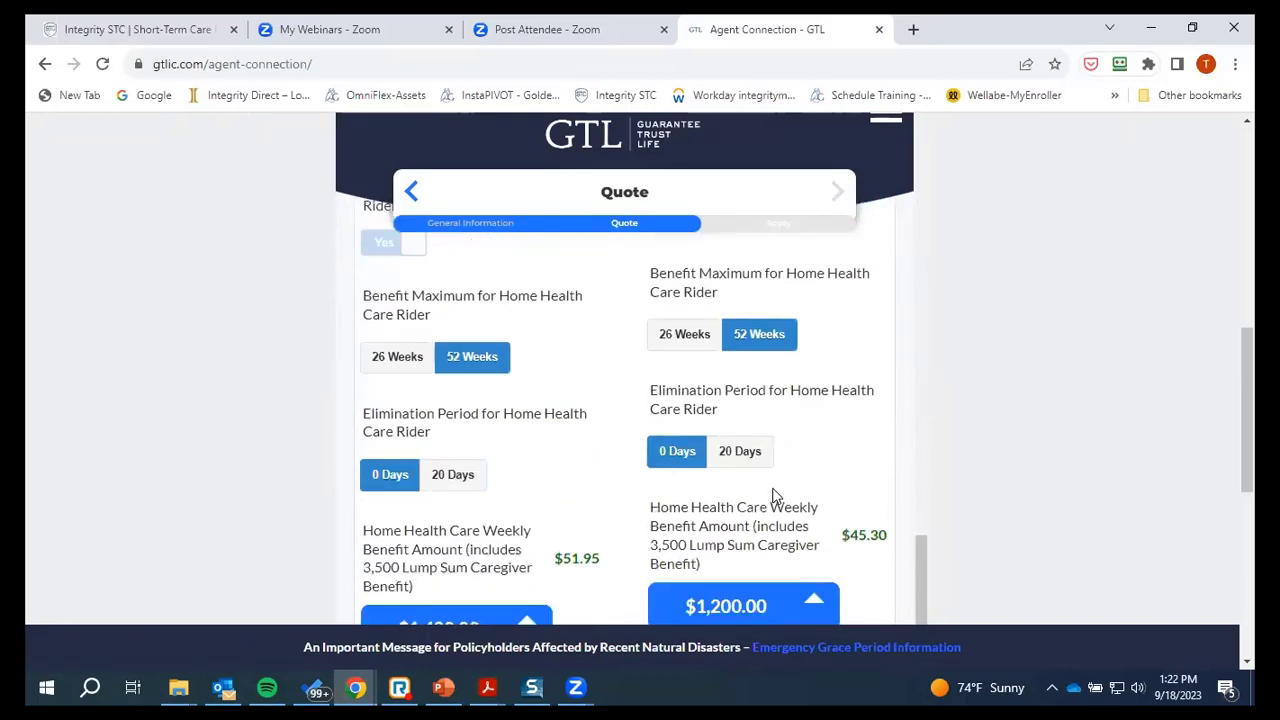
scroll(772, 497, "down", 7)
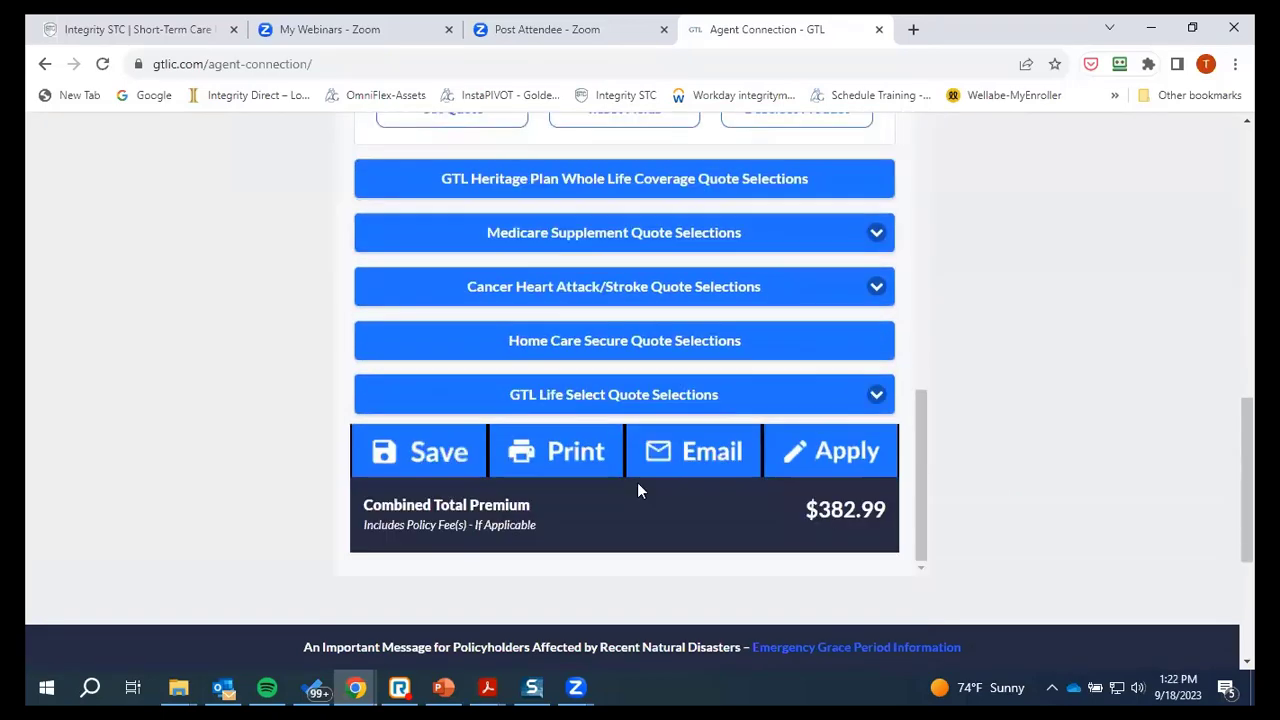
scroll(637, 490, "down", 1)
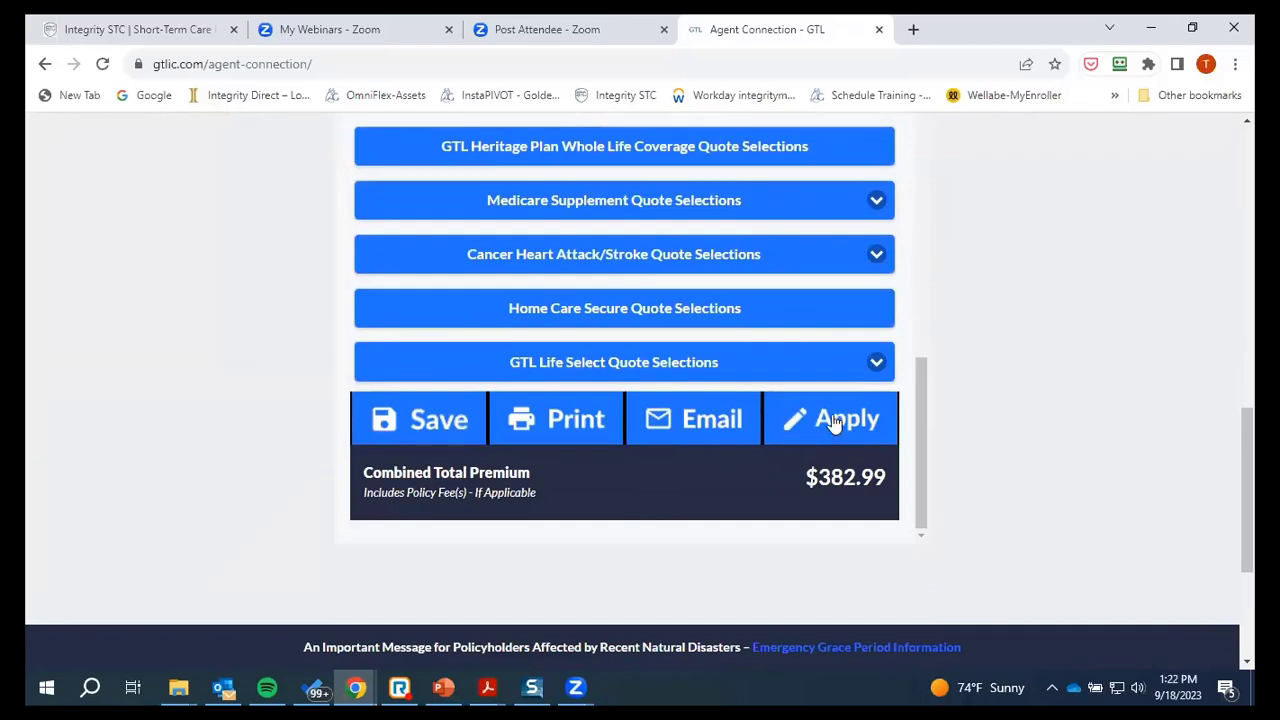
Start the application and review both applicants' Personal Information down to Deliver Documents To
left_click(835, 422)
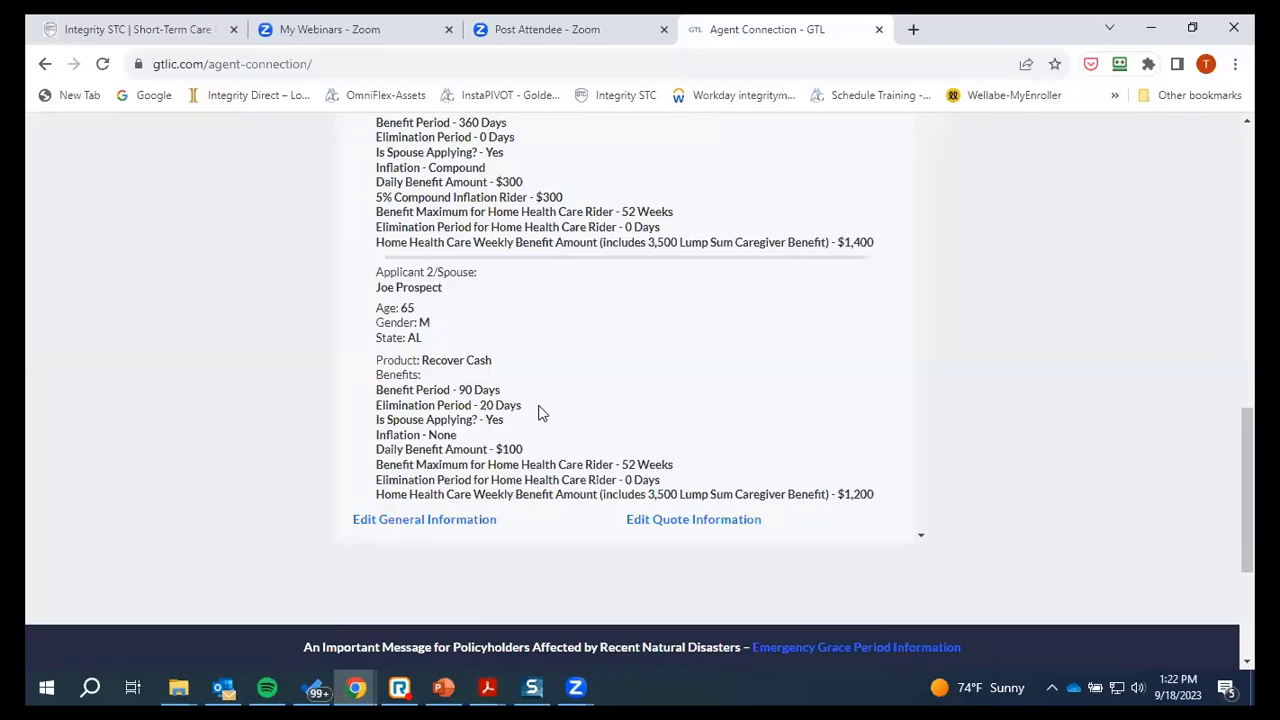
scroll(538, 413, "up", 2)
scroll(648, 410, "up", 2)
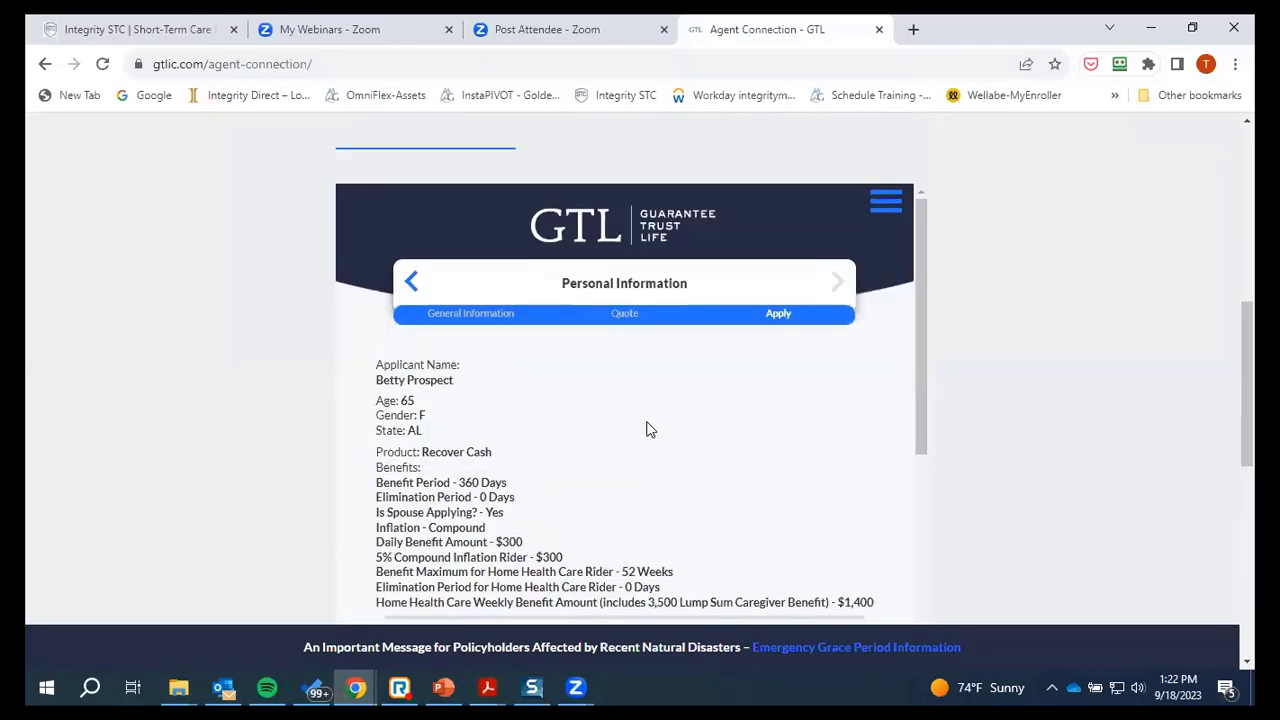
scroll(472, 383, "down", 1)
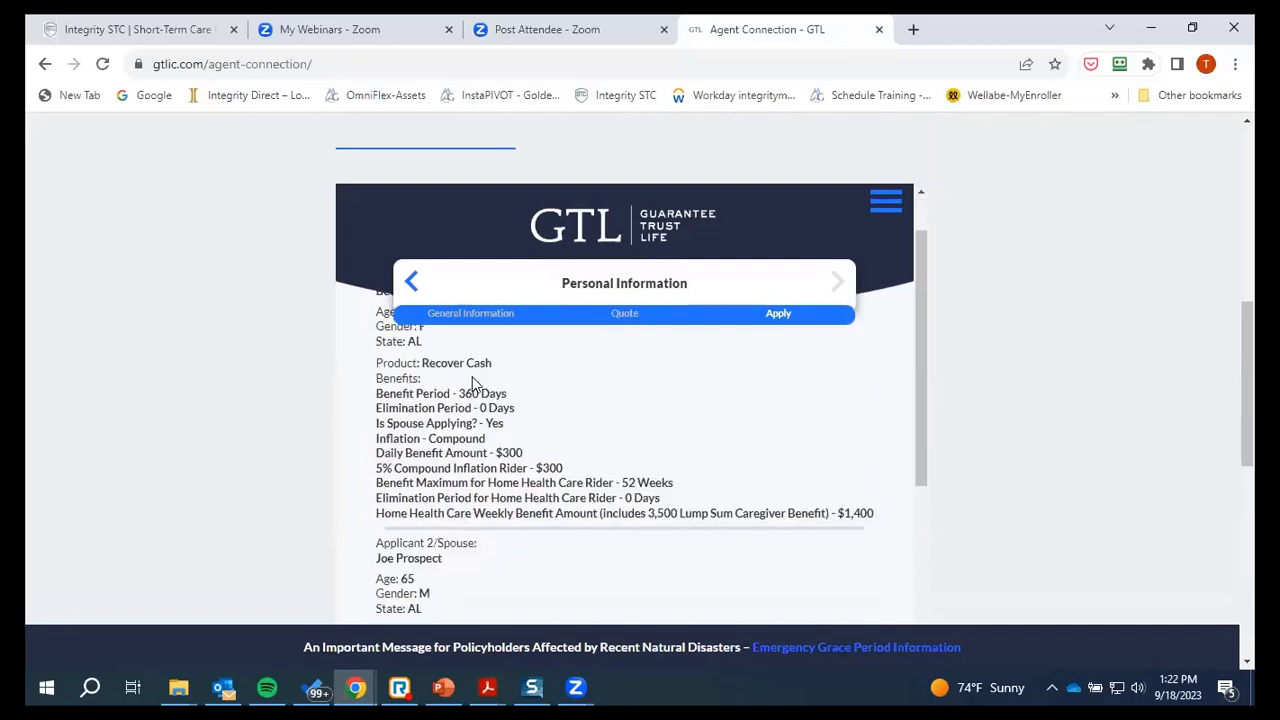
scroll(472, 383, "up", 1)
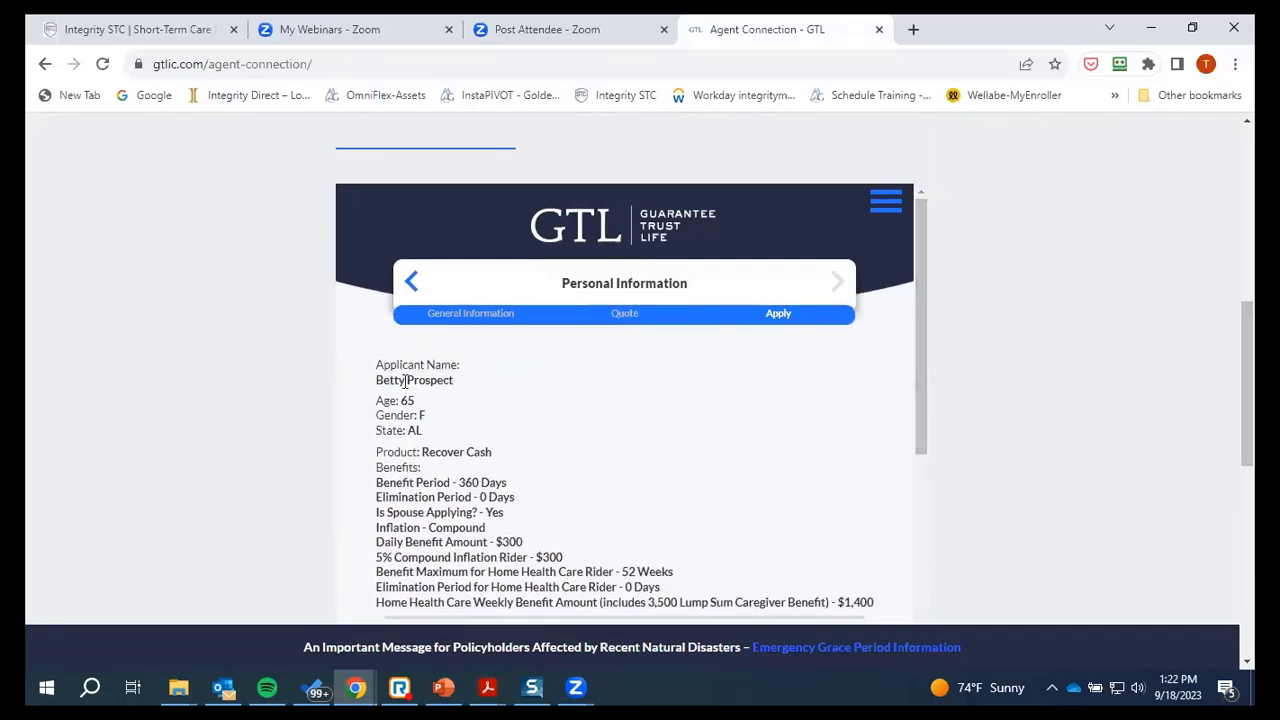
scroll(926, 430, "down", 1)
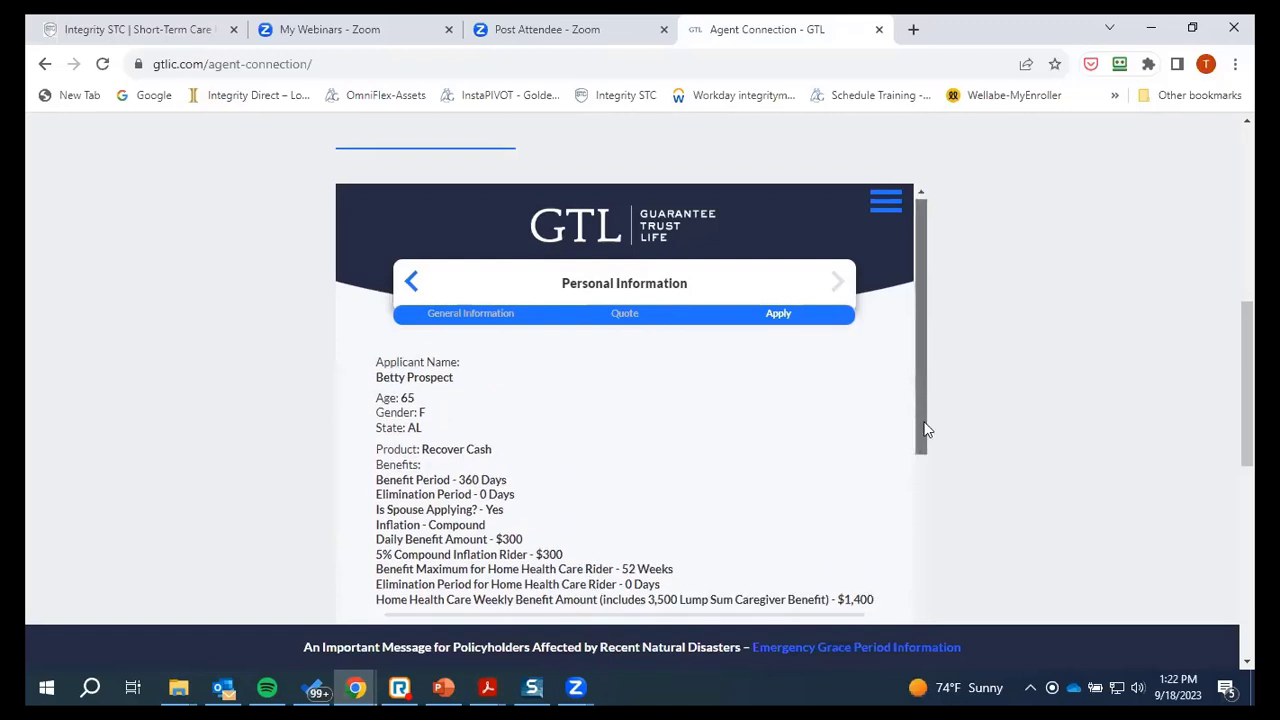
scroll(928, 440, "down", 2)
scroll(930, 480, "down", 3)
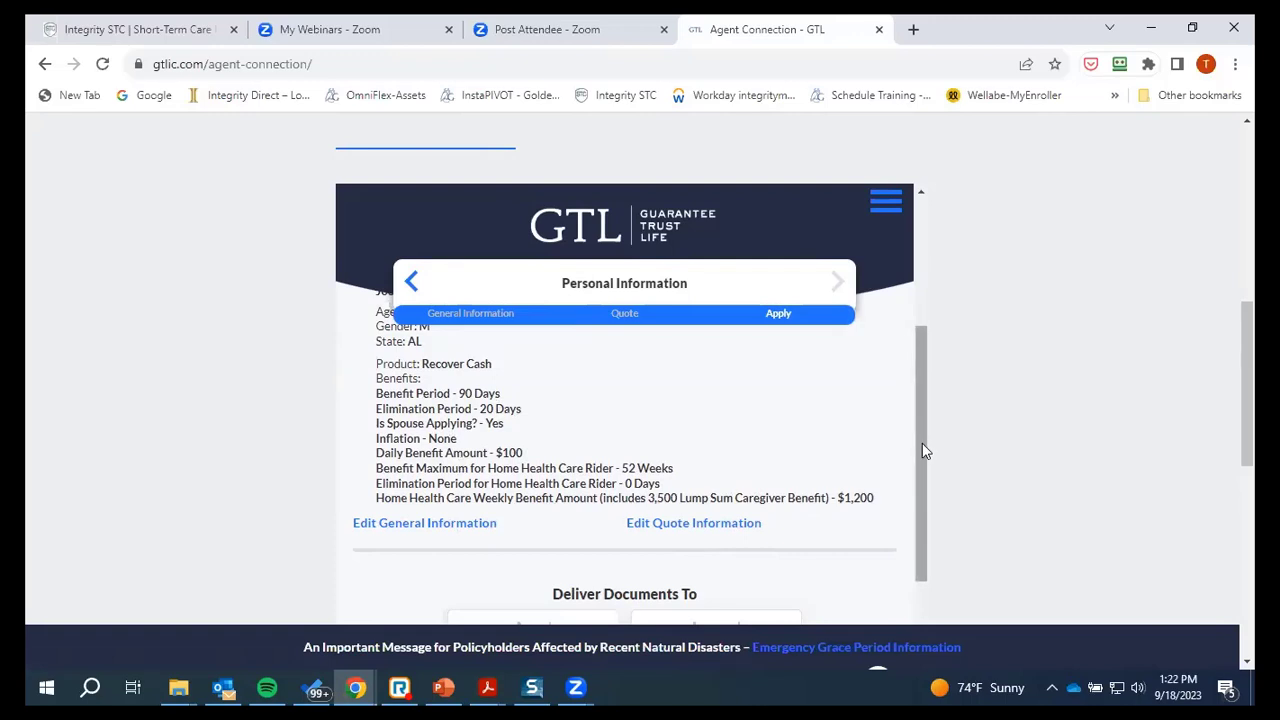
scroll(915, 547, "down", 3)
scroll(911, 540, "up", 1)
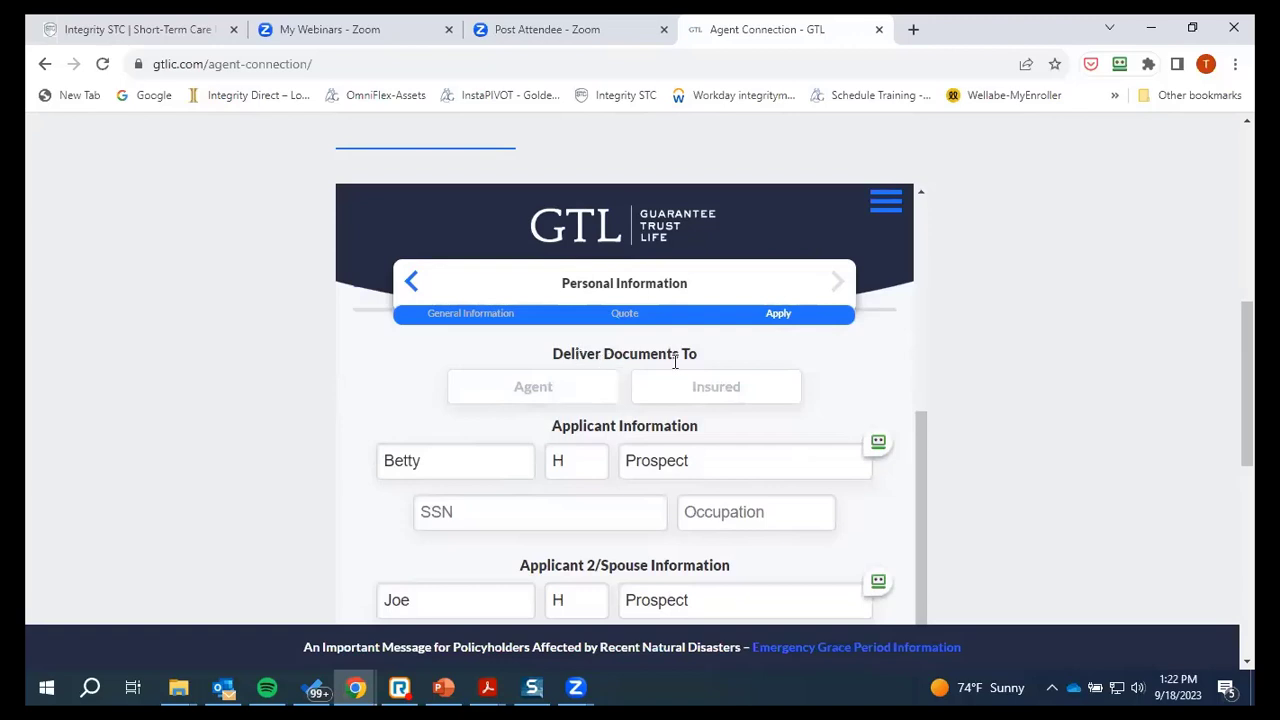
Choose Agent as the recipient under Deliver Documents To
left_click(535, 396)
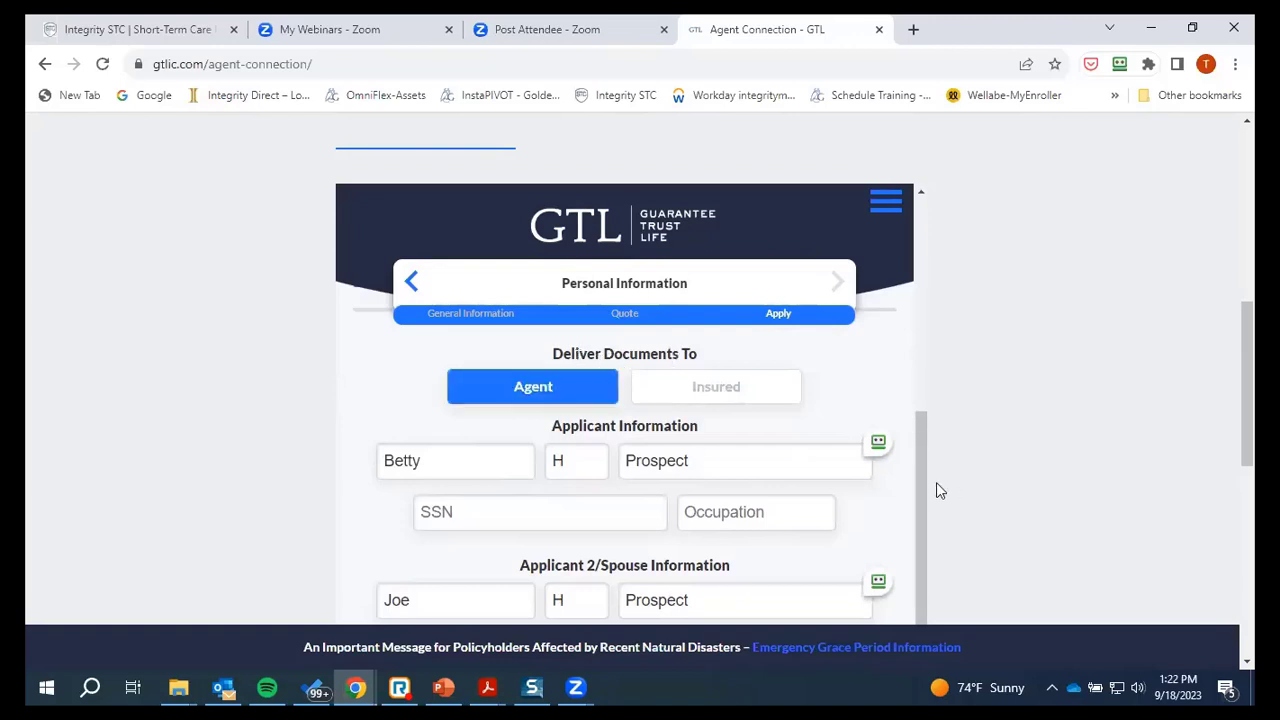
left_click(878, 443)
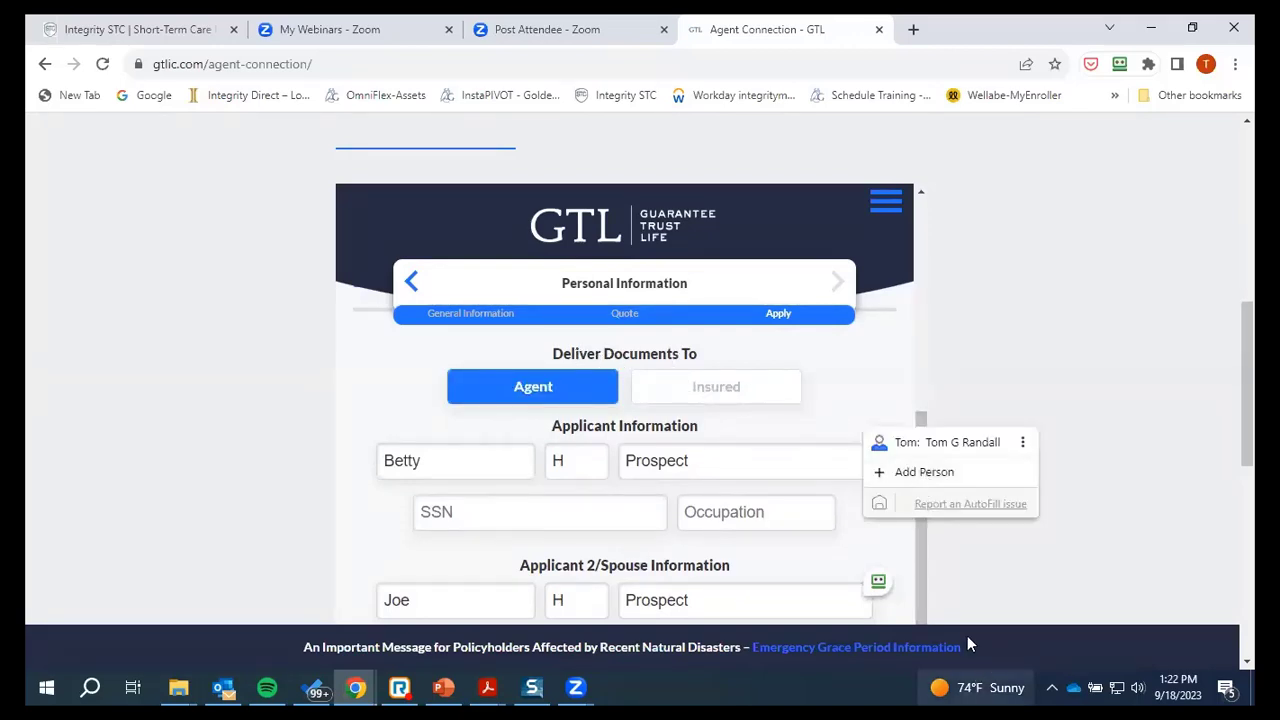
left_click(916, 568)
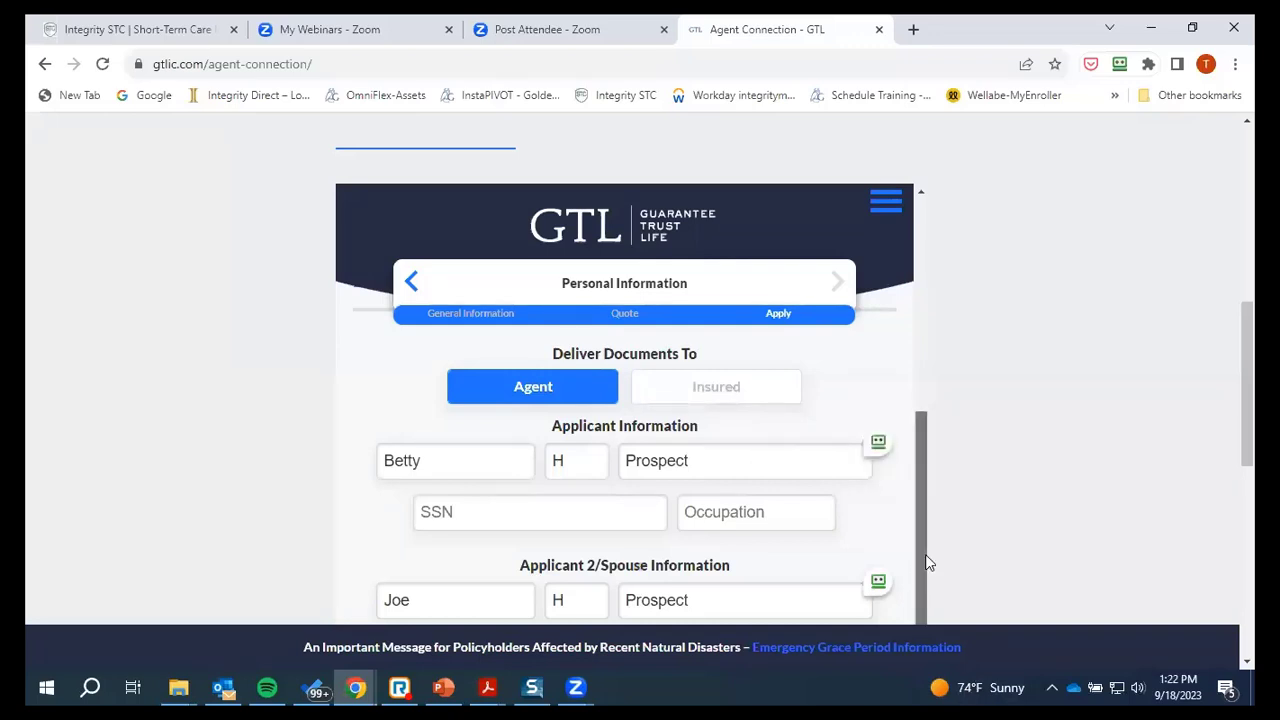
mouse_move(927, 563)
left_mouse_down()
mouse_move(937, 594)
mouse_move(934, 568)
left_mouse_up()
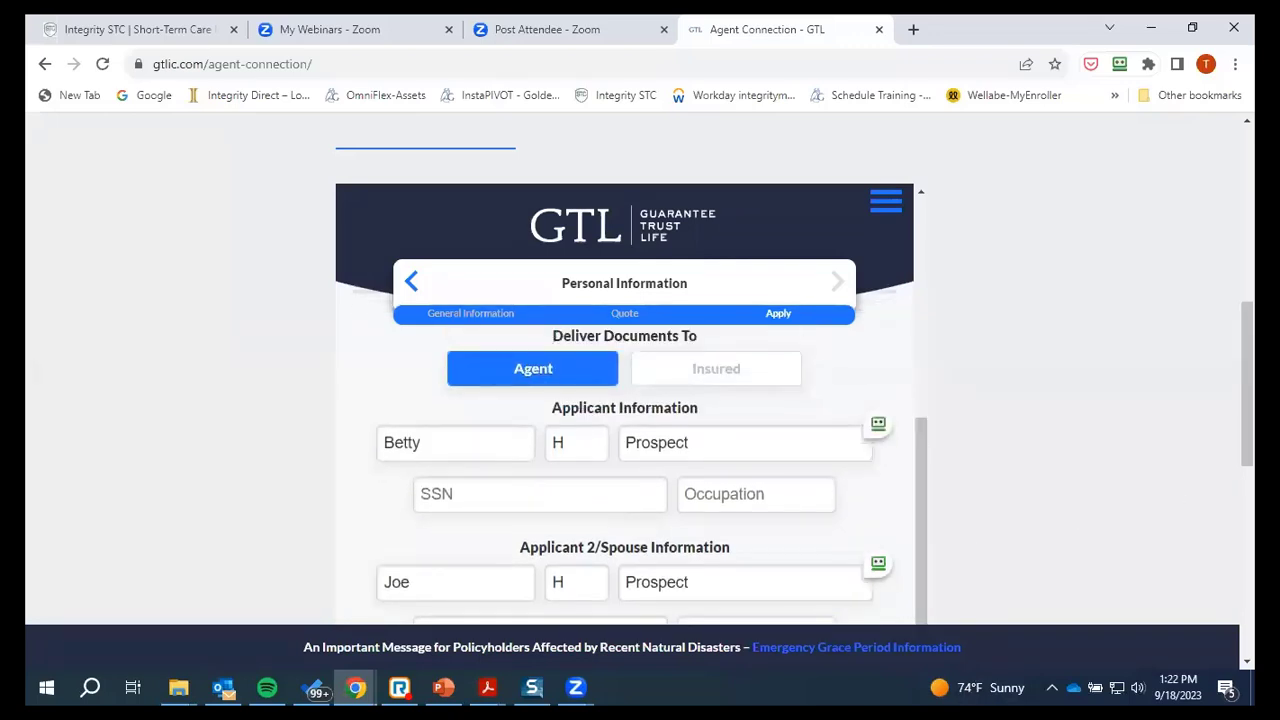
left_click_drag(1247, 400, 1247, 464)
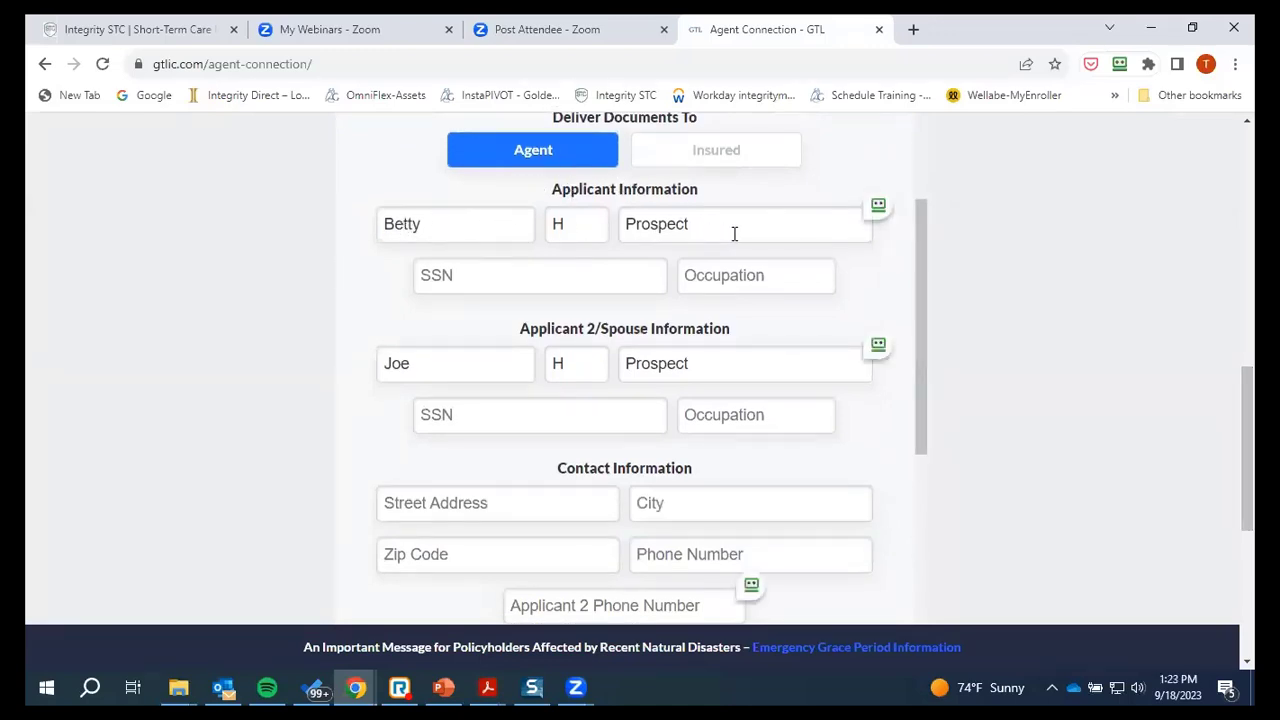
Enter the first applicant's SSN with occupation Retired, then the spouse's SSN
left_click(474, 276)
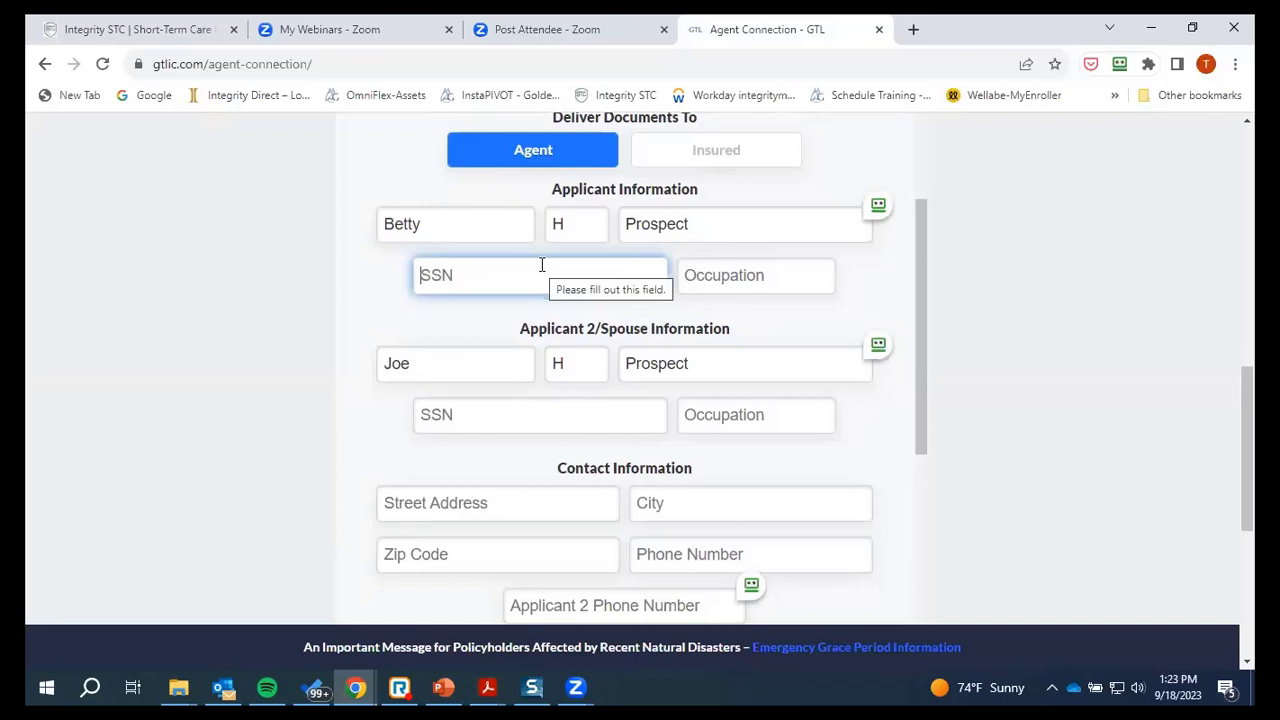
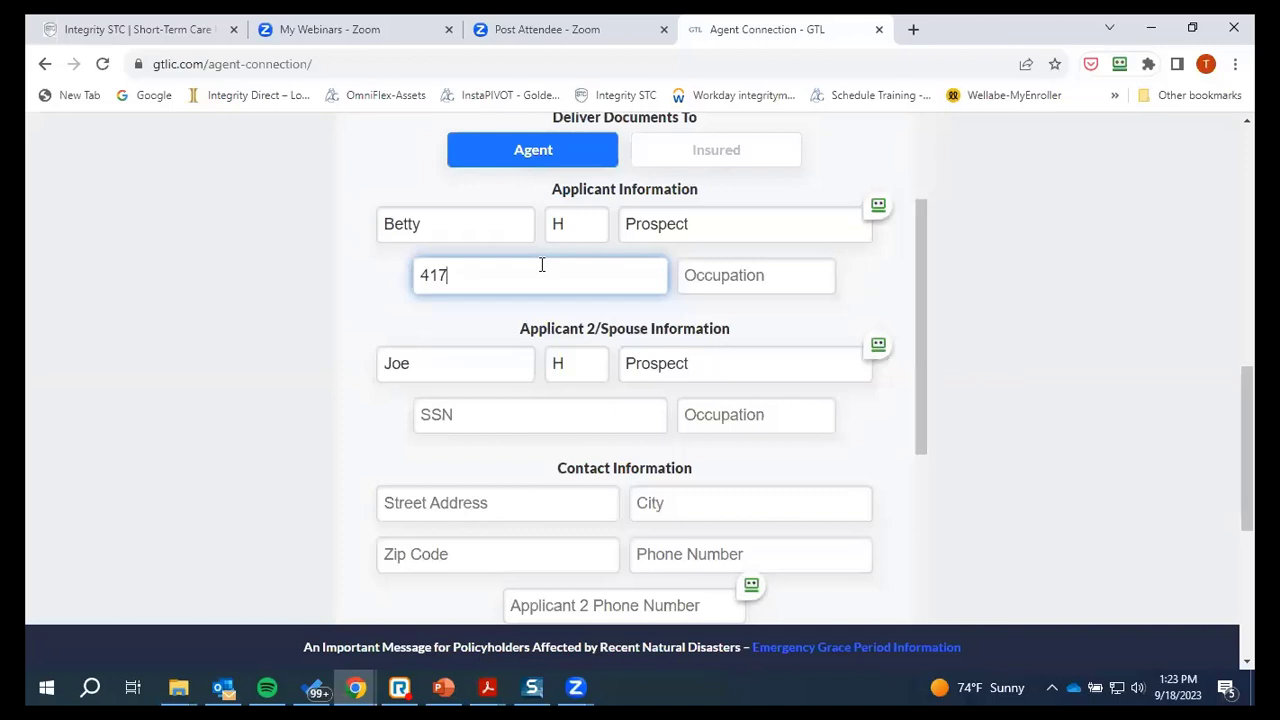
left_click(734, 285)
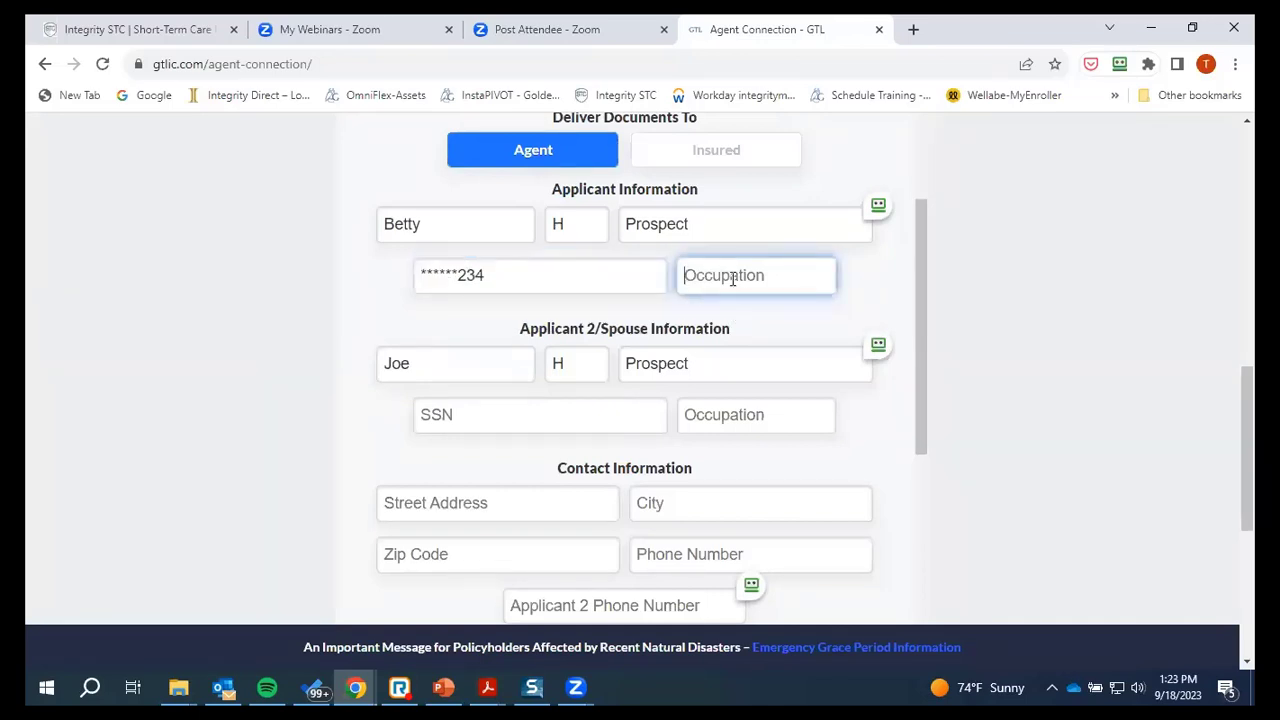
type("Retired")
left_click(484, 419)
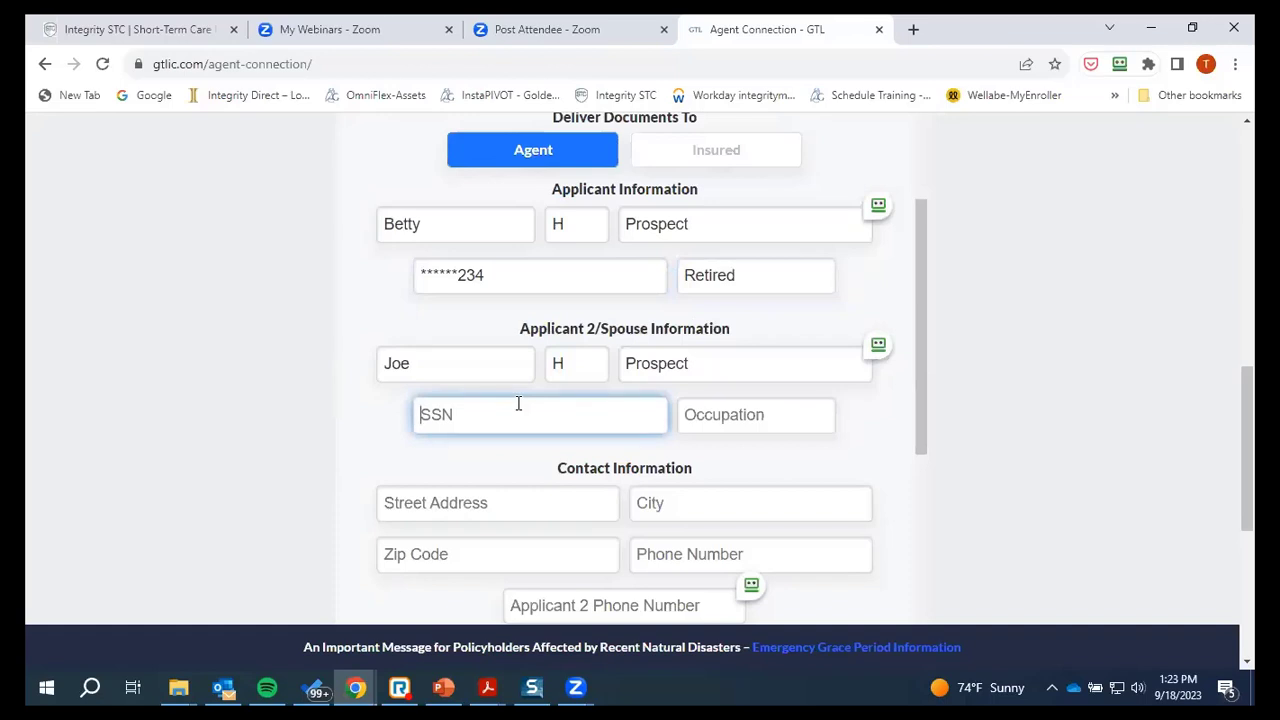
left_click(749, 418)
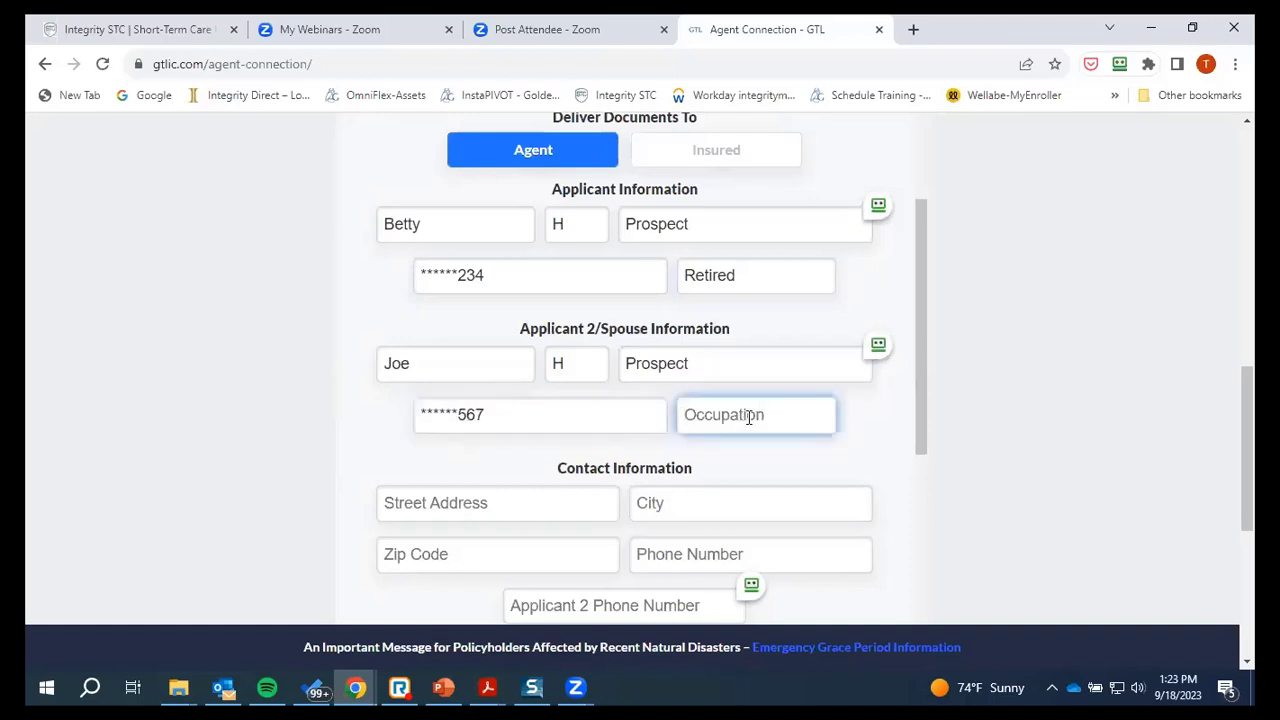
Set the spouse's occupation to Sales and fill in the street, city, ZIP and first phone number
type("Sales")
scroll(737, 420, "down", 2)
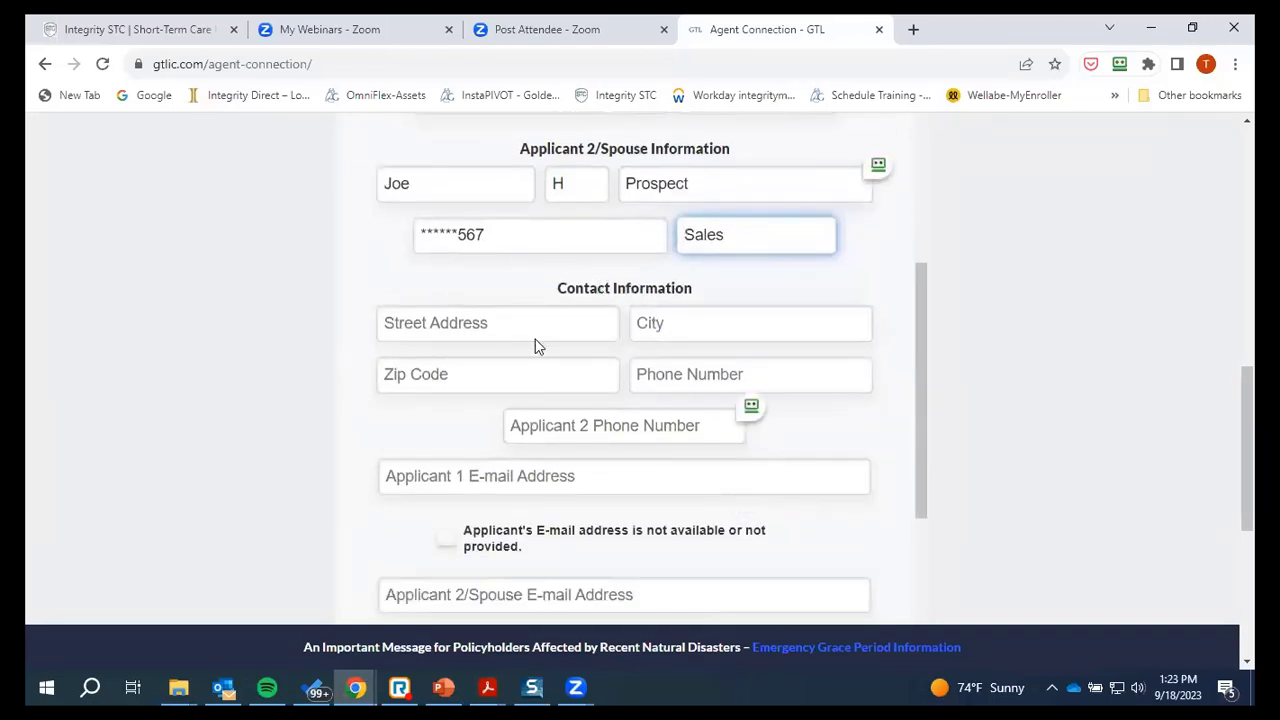
left_click(479, 321)
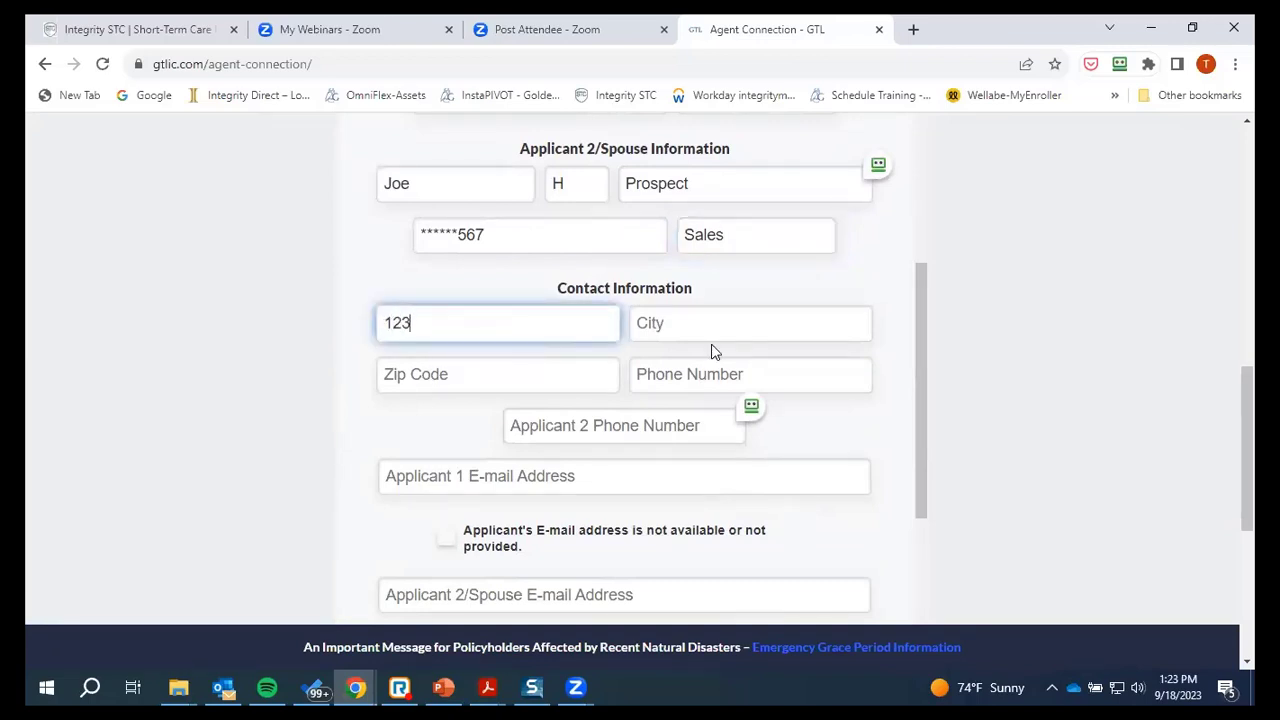
key("Tab")
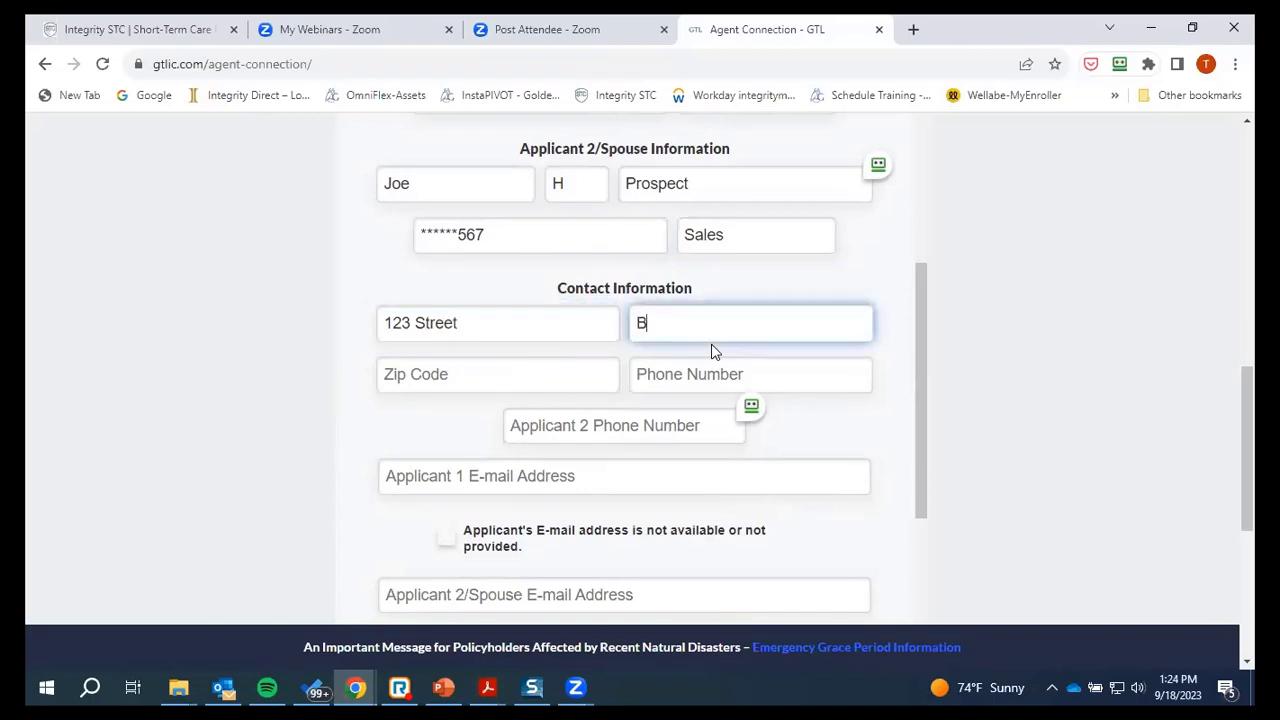
key("Tab")
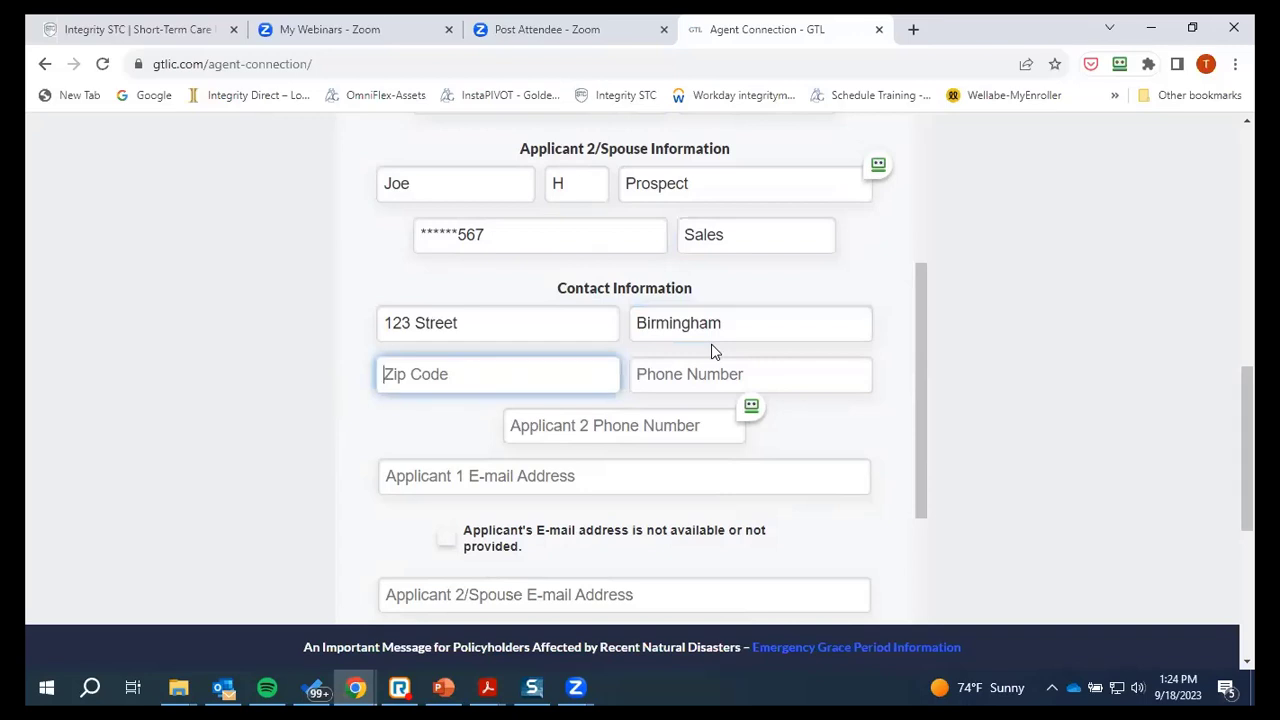
key("Tab")
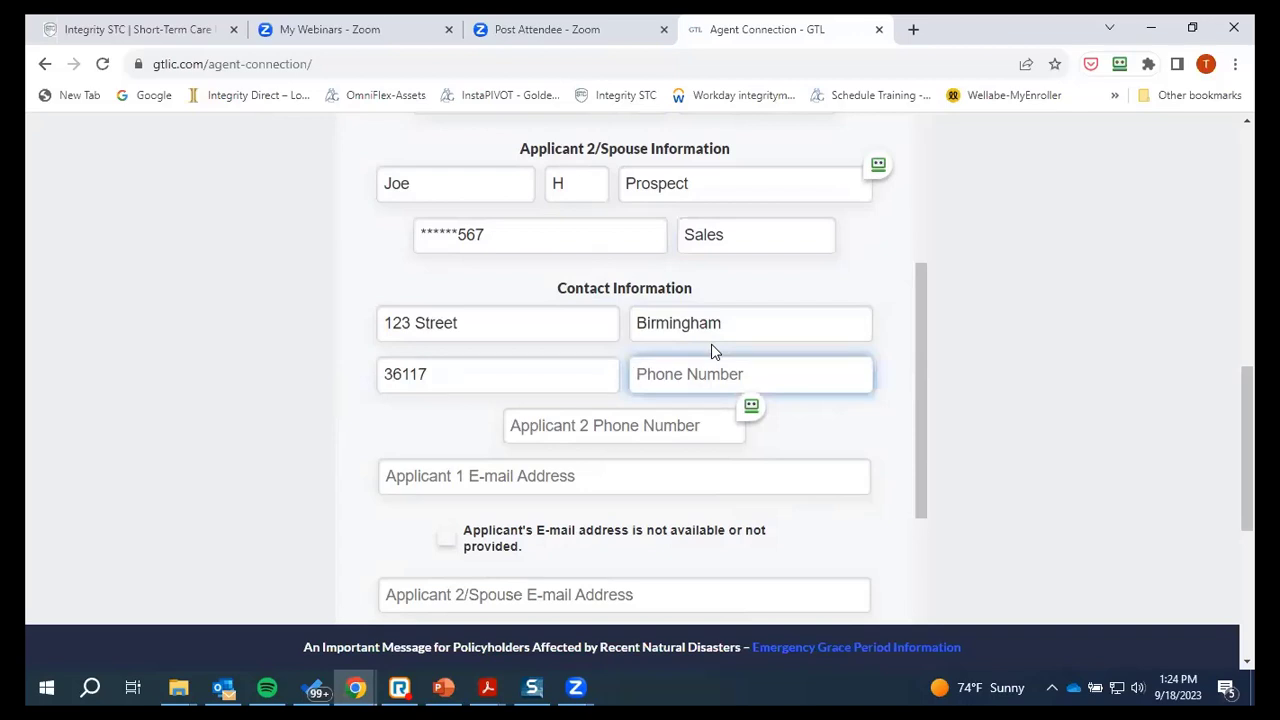
Add the spouse's phone number and mark both applicants' e-mails as not available
left_click(631, 426)
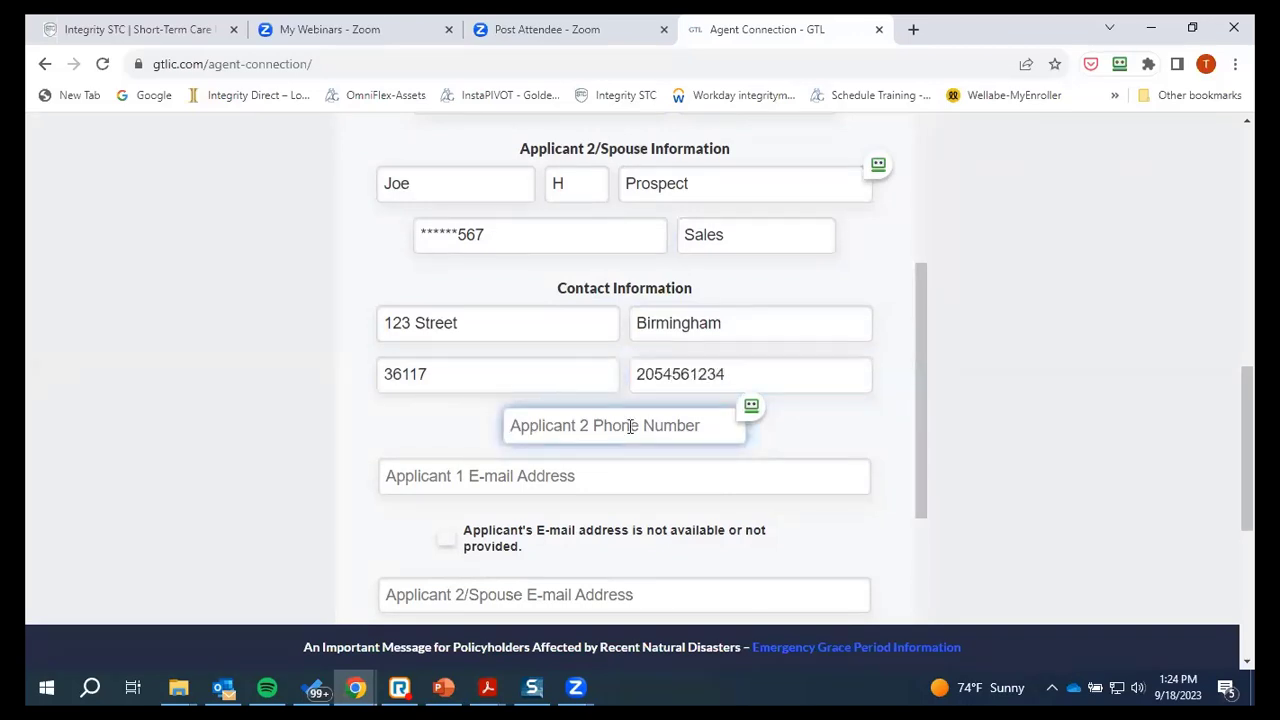
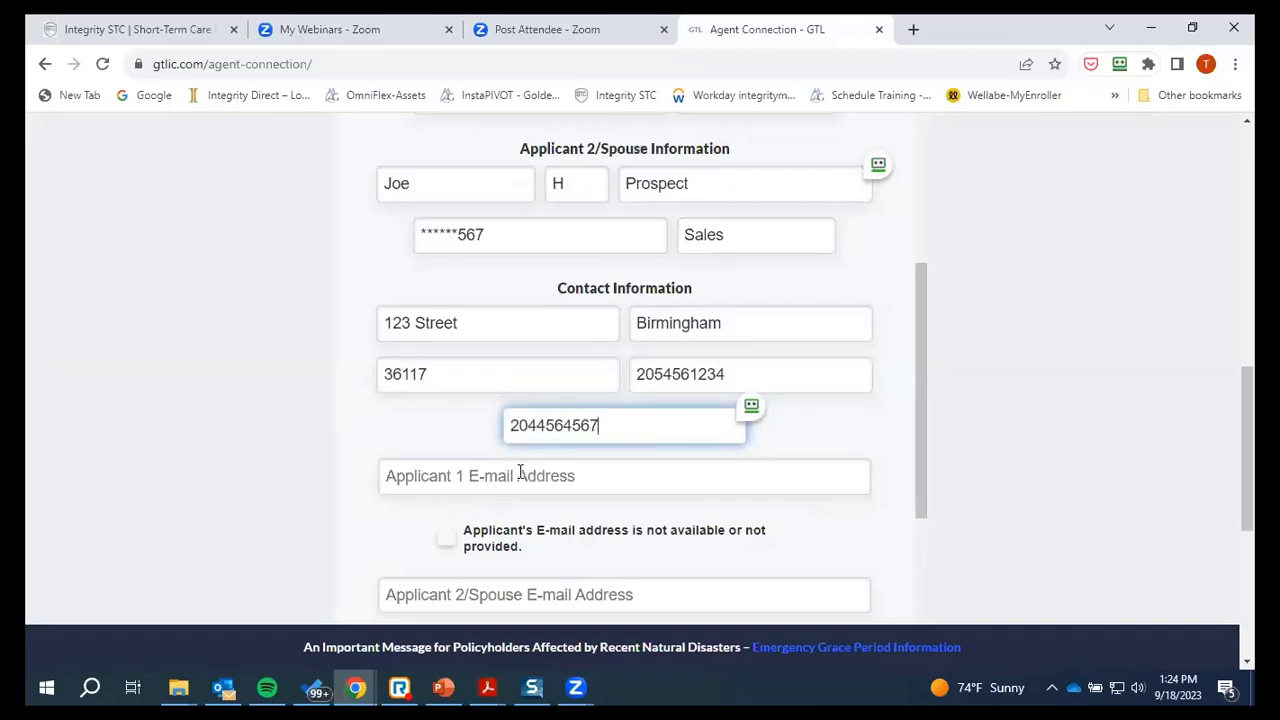
left_click(522, 474)
scroll(611, 483, "down", 3)
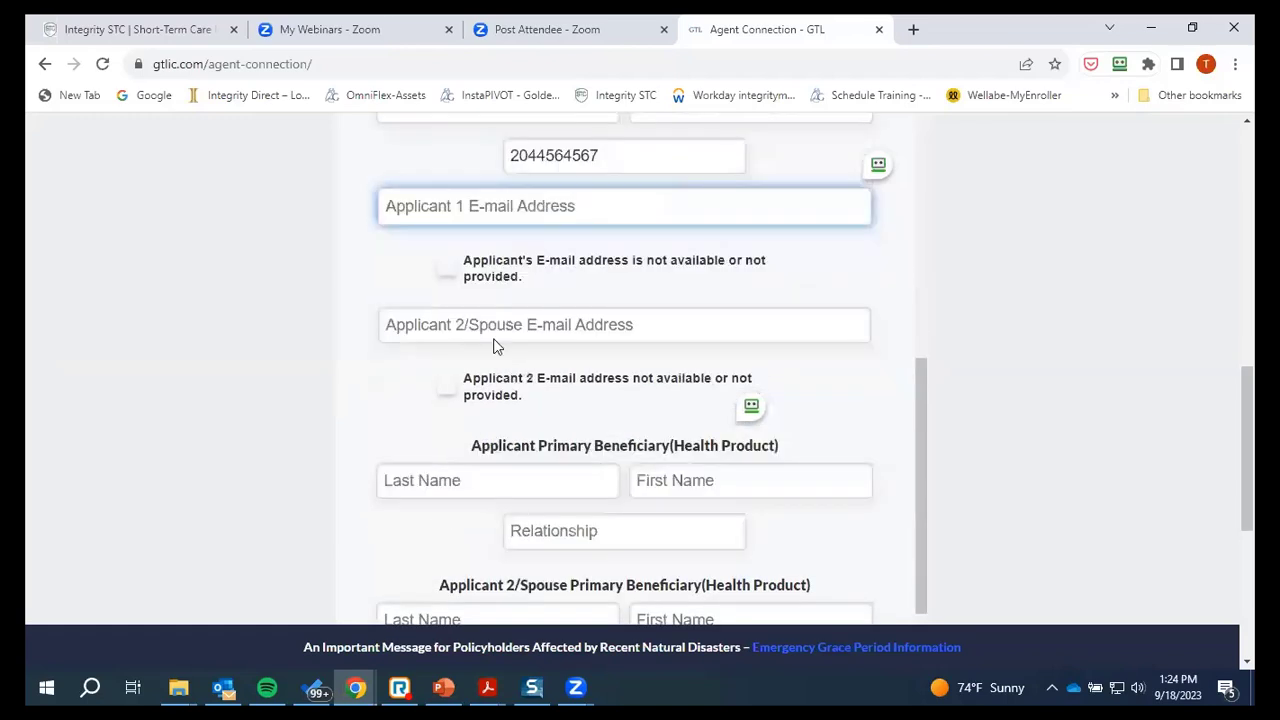
left_click(444, 266)
left_click(445, 384)
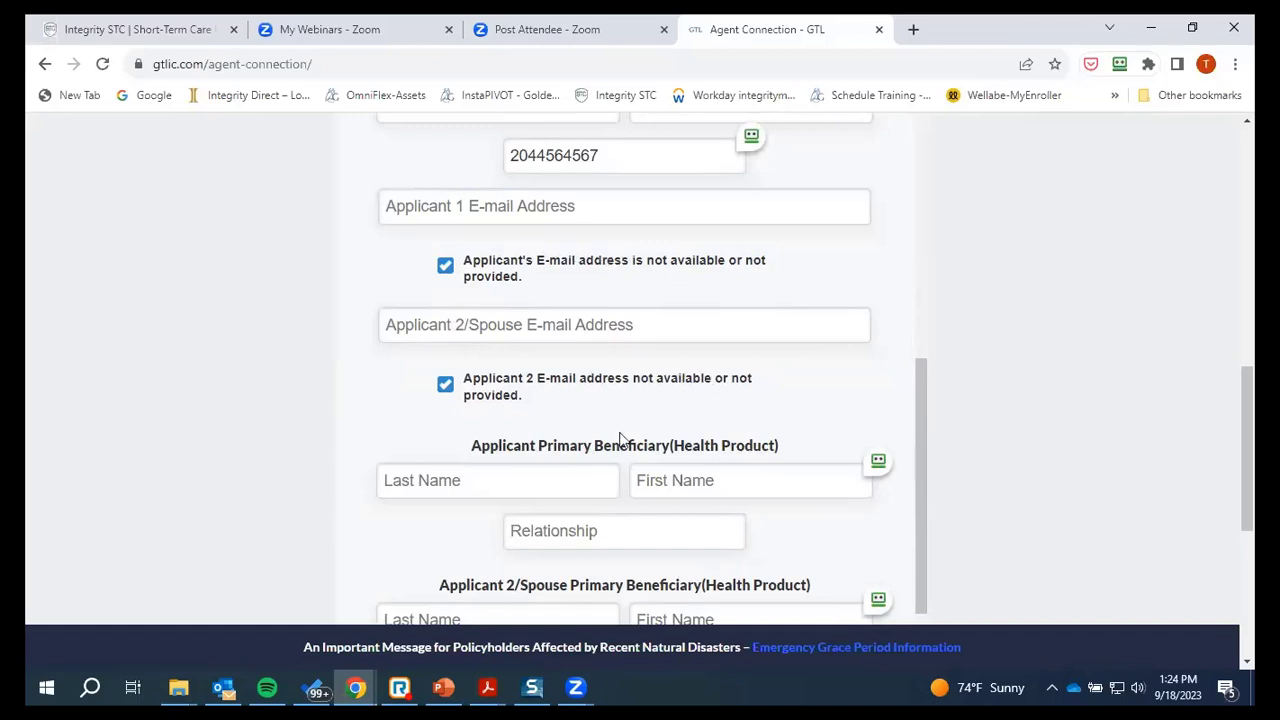
scroll(637, 372, "down", 1)
scroll(600, 340, "down", 1)
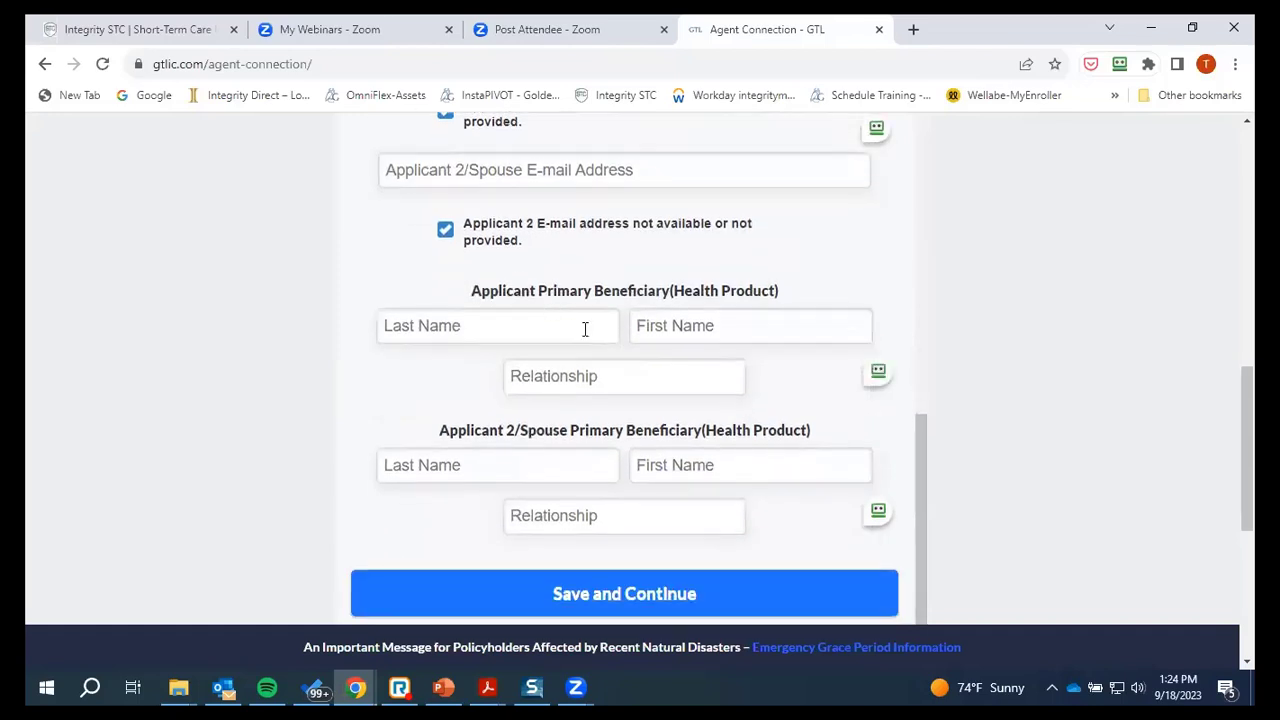
Enter the first primary beneficiary's last and first name with relationship Spouse
left_click(495, 325)
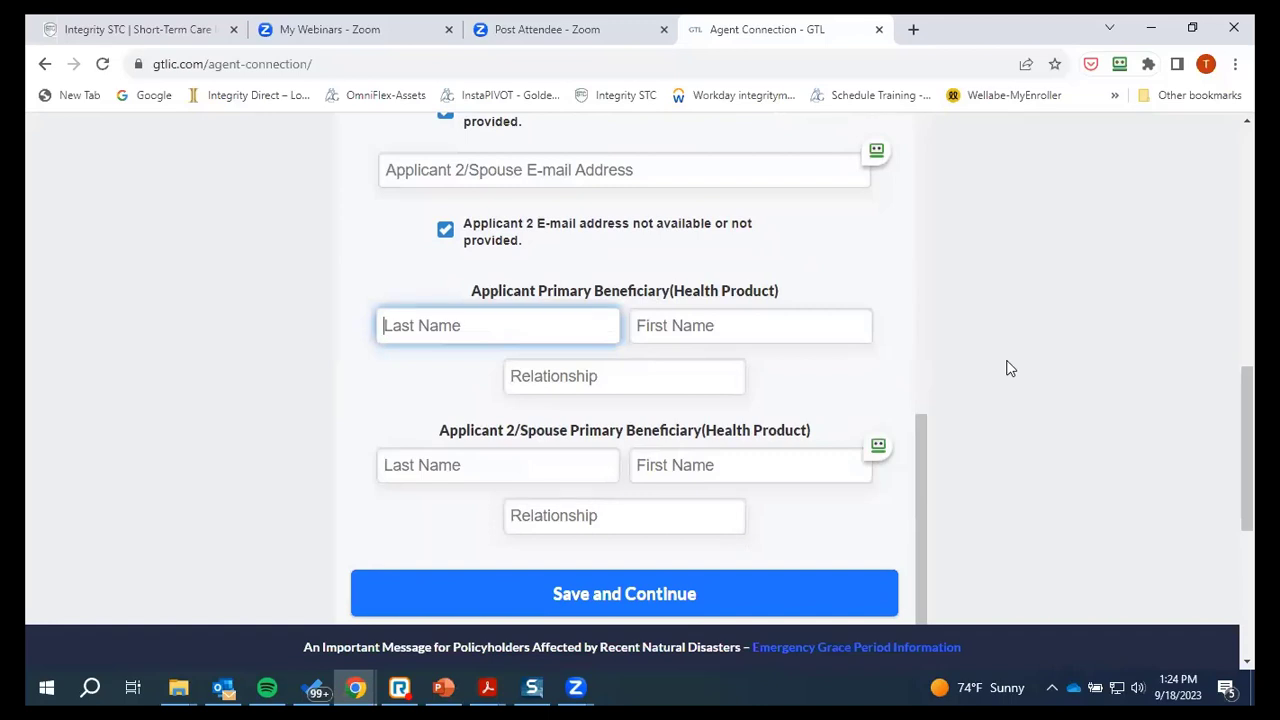
type("Joe")
key("Tab")
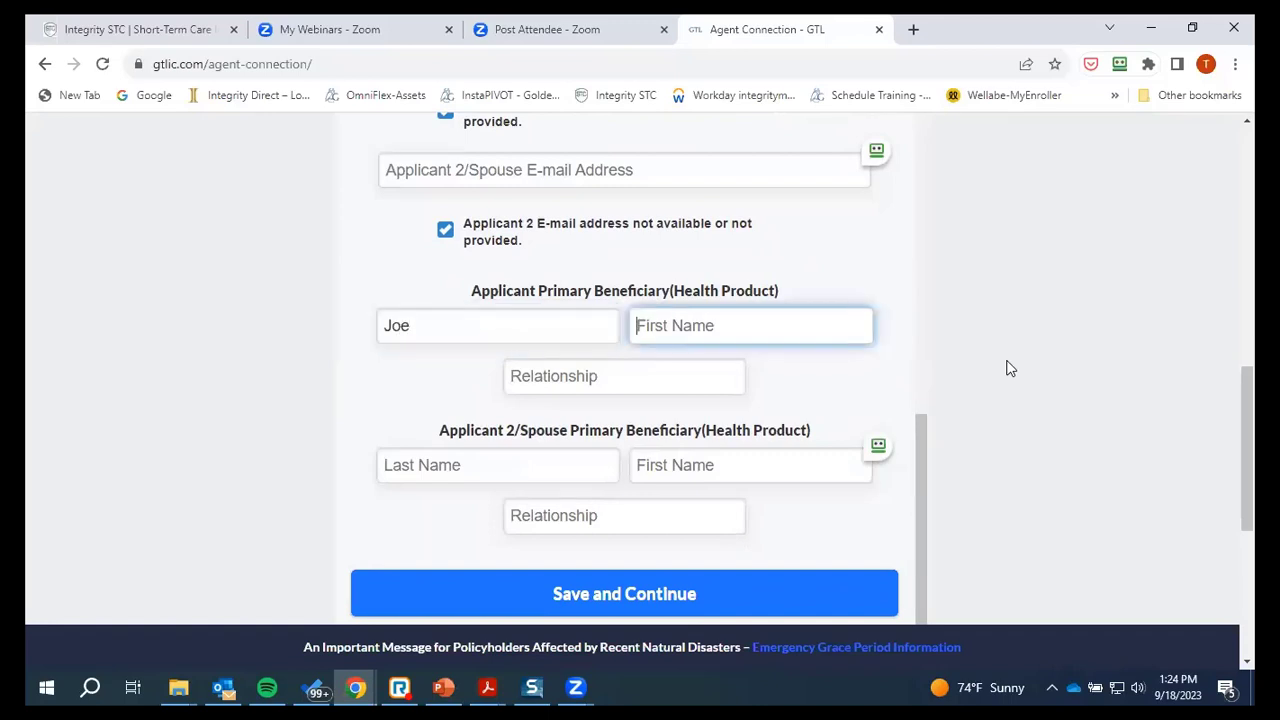
type("Prospect")
left_click(652, 380)
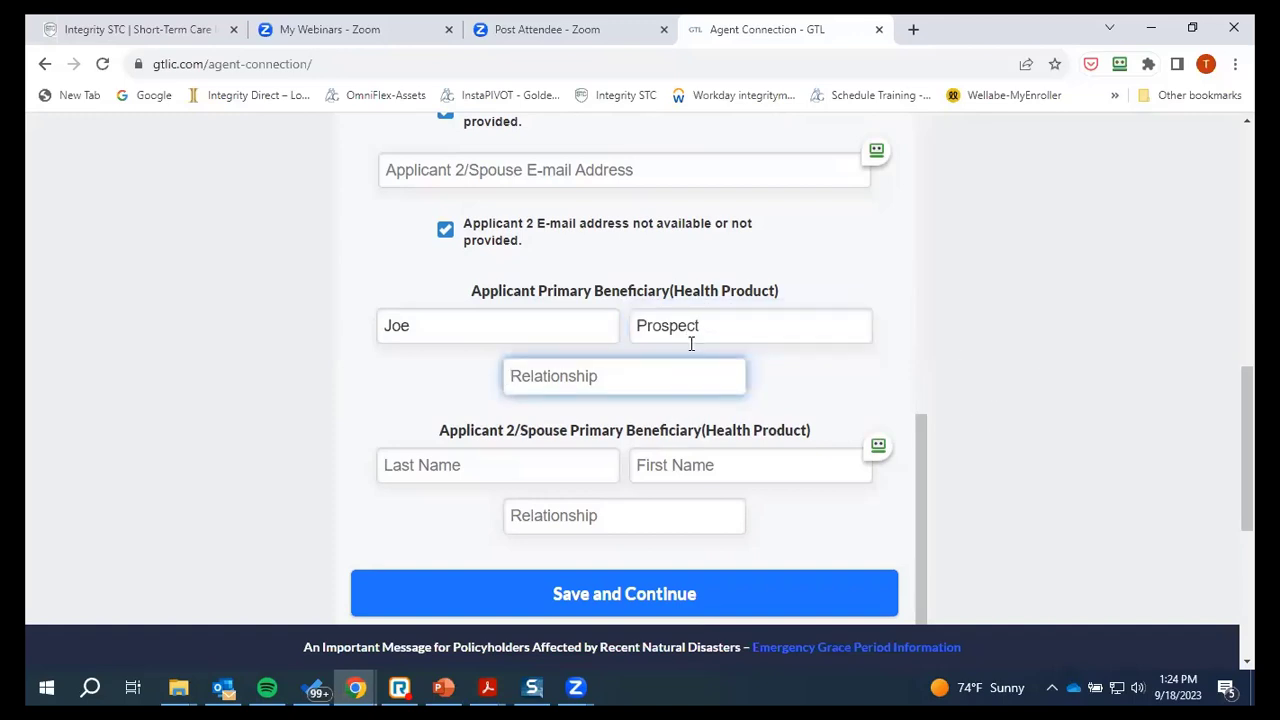
type("Spouse")
Enter the second primary beneficiary's last and first name with relationship Spouse
left_click(529, 469)
type("Bett")
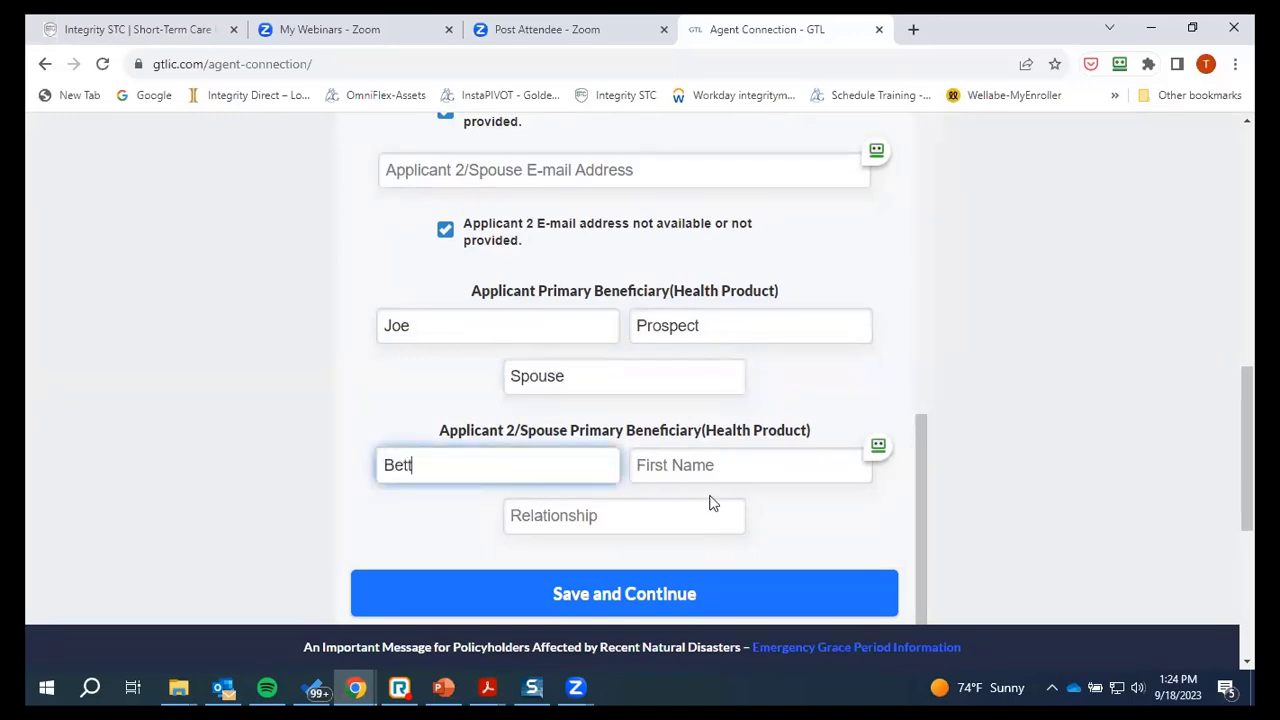
type("y")
key("Tab")
type("Prospec")
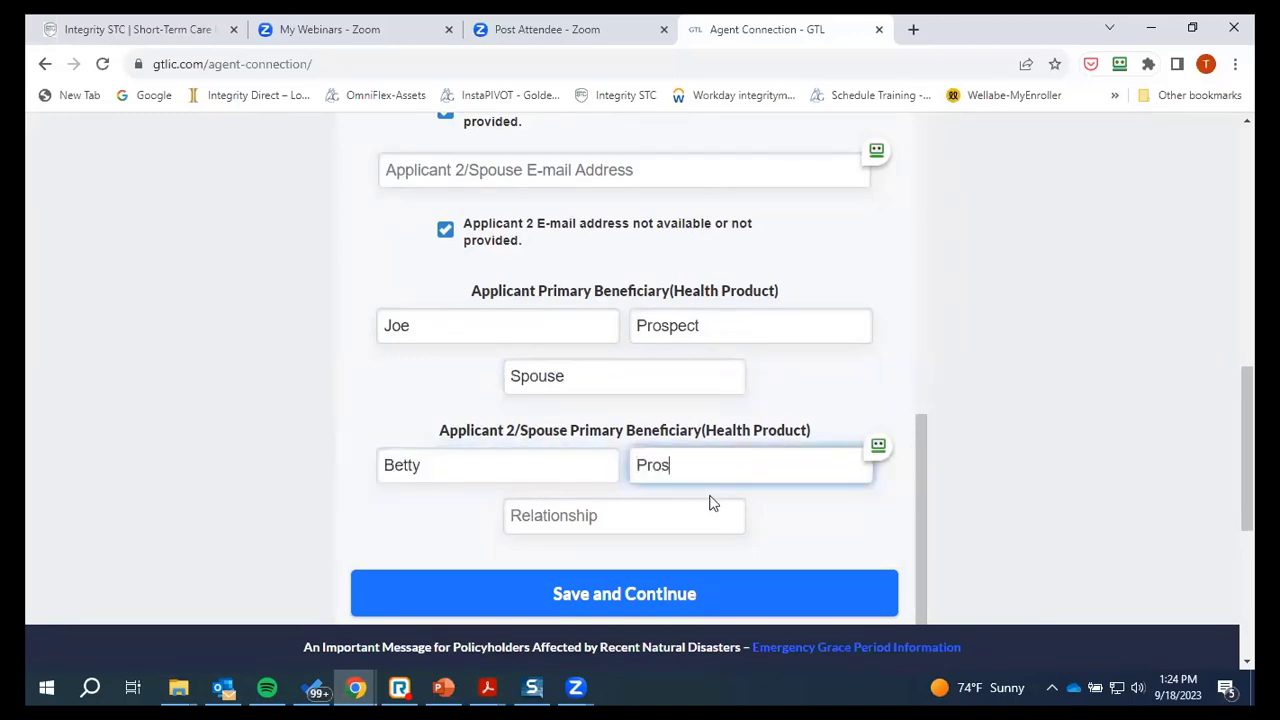
left_click(610, 522)
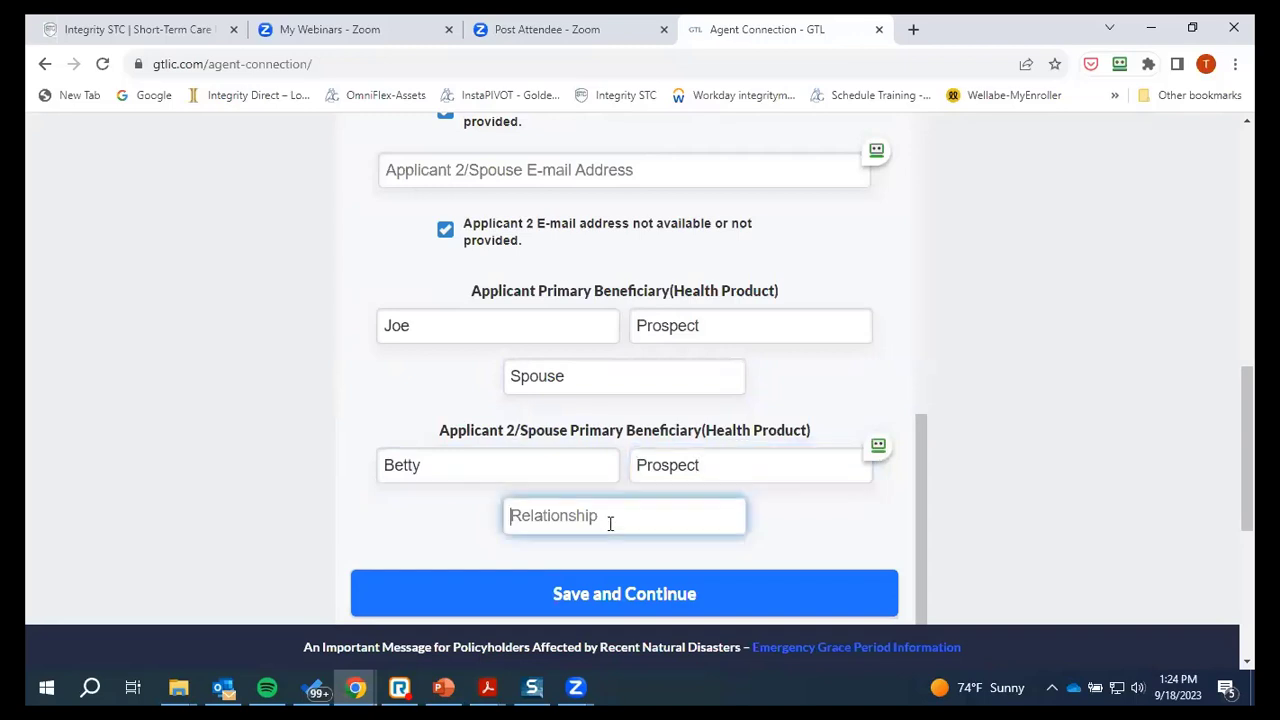
type("Spouse")
scroll(610, 510, "down", 2)
Save the beneficiaries and bring up the Rec Cash Application PDF's Medical Questions
left_click(601, 424)
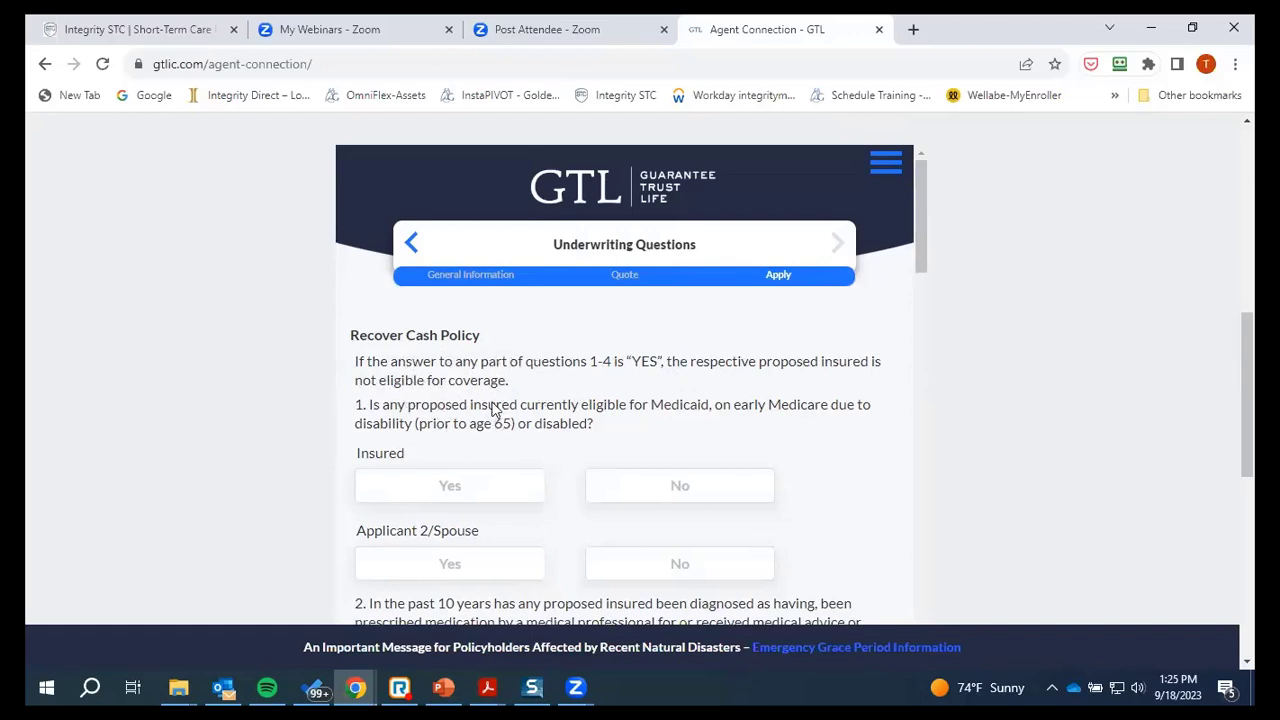
mouse_move(490, 685)
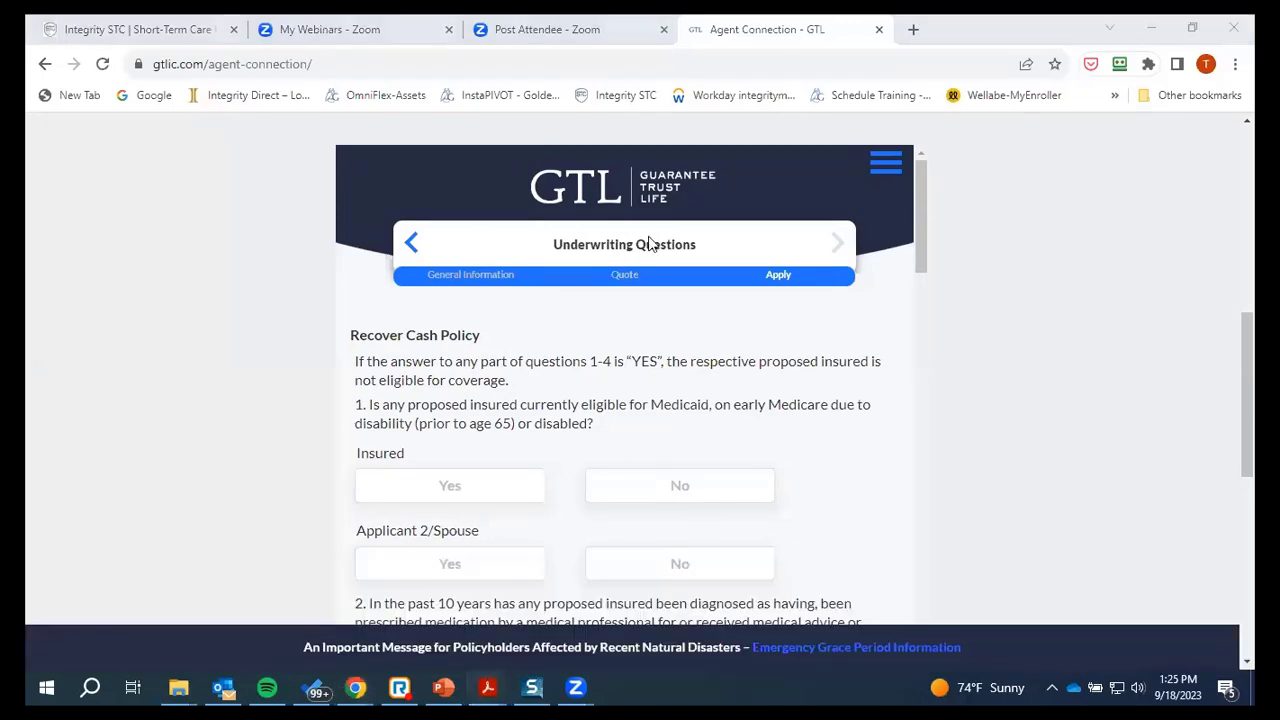
key("alt+Tab")
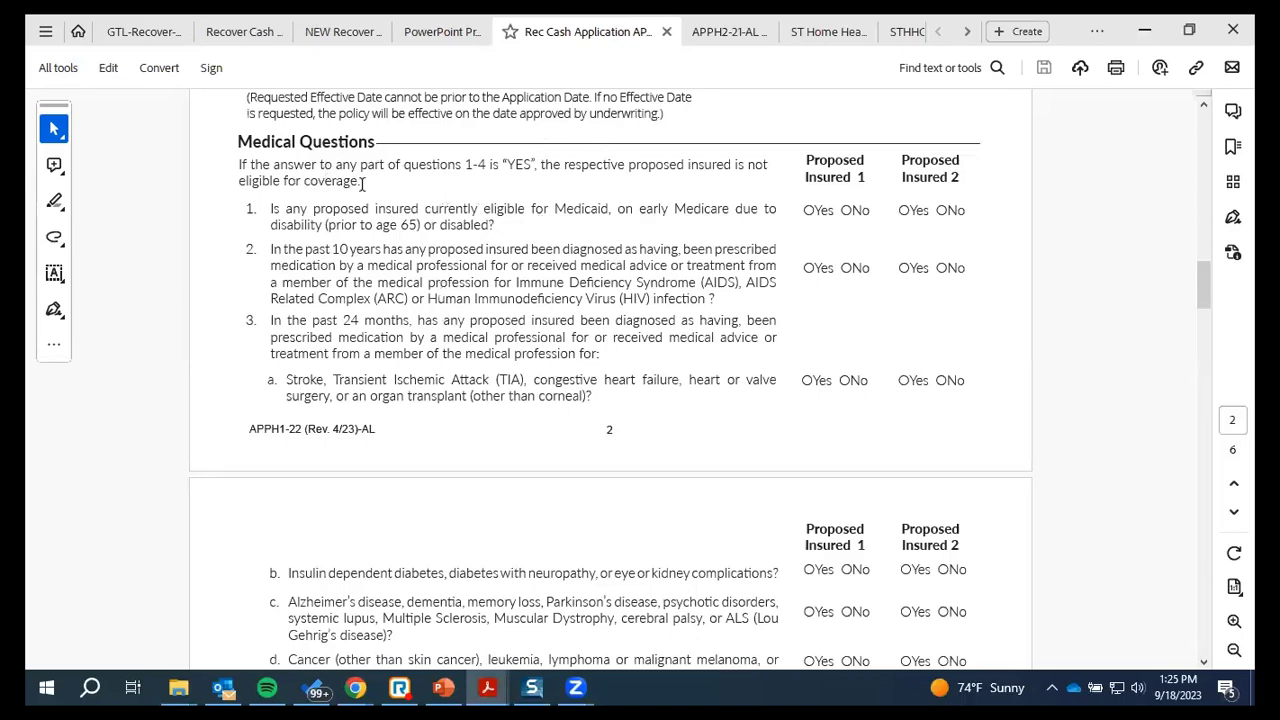
Review the Medical Questions in the Rec Cash Application PDF
scroll(514, 234, "up", 5)
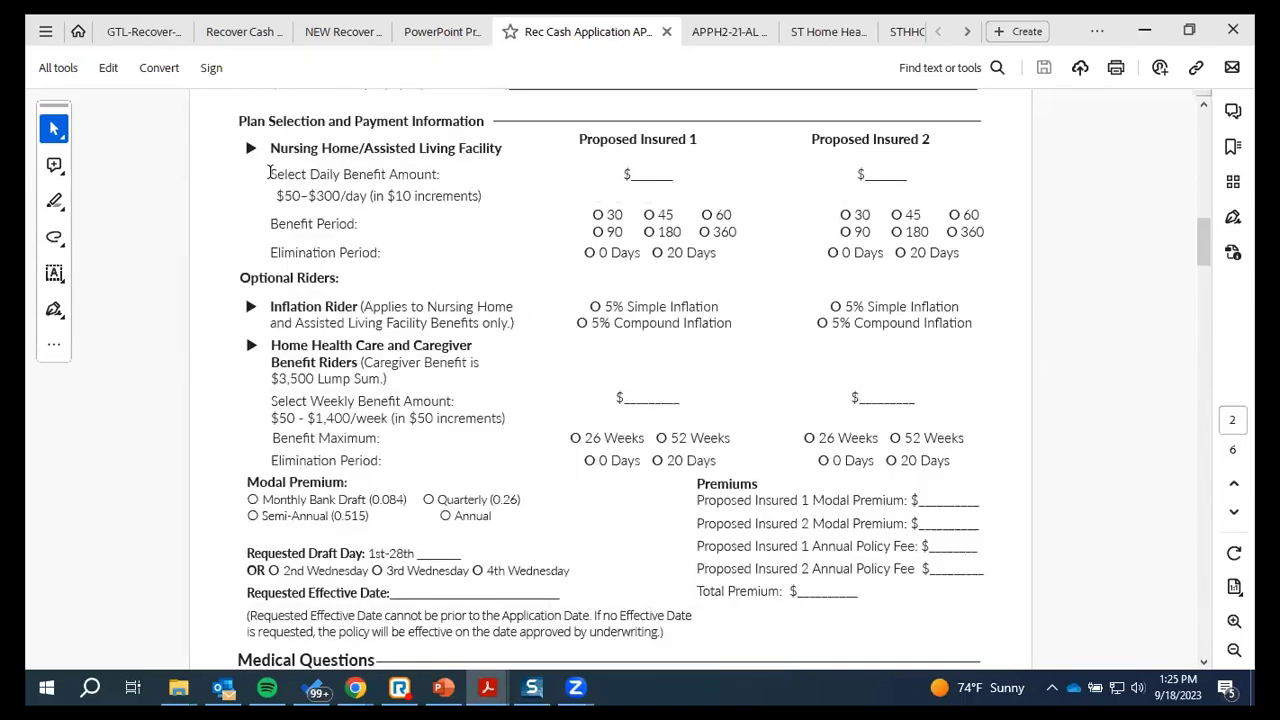
scroll(506, 340, "down", 5)
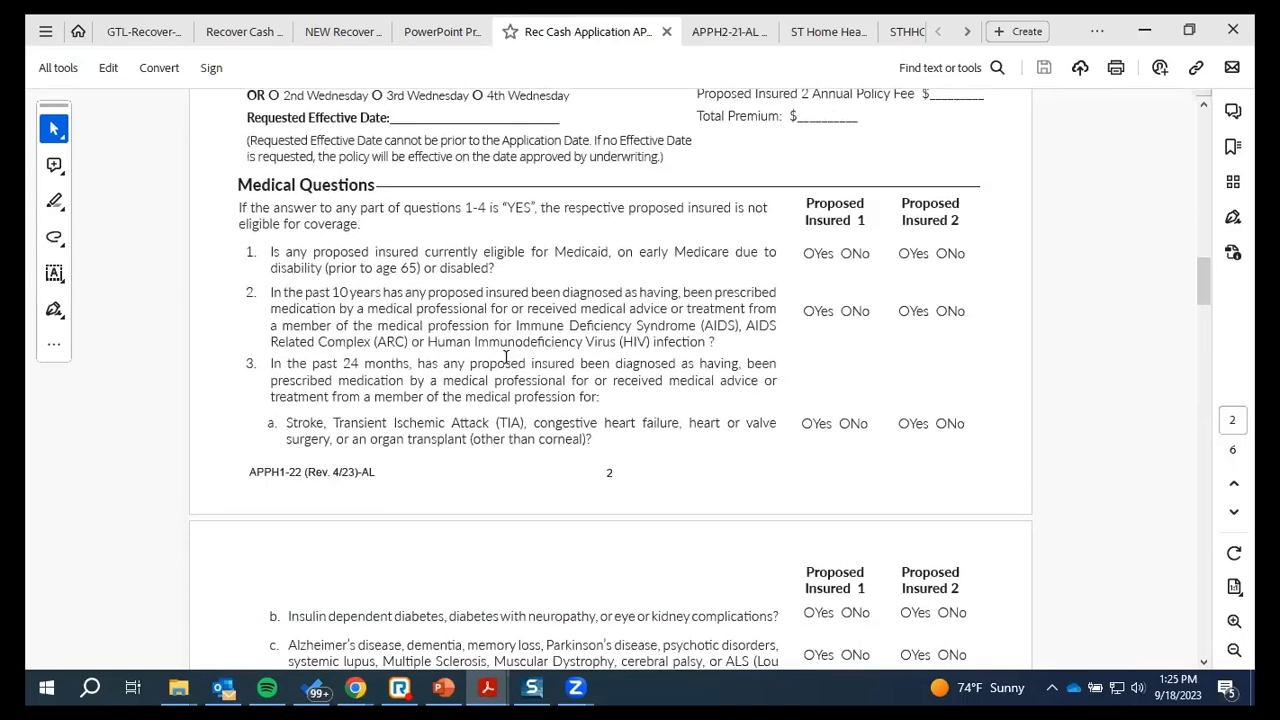
scroll(506, 356, "down", 1)
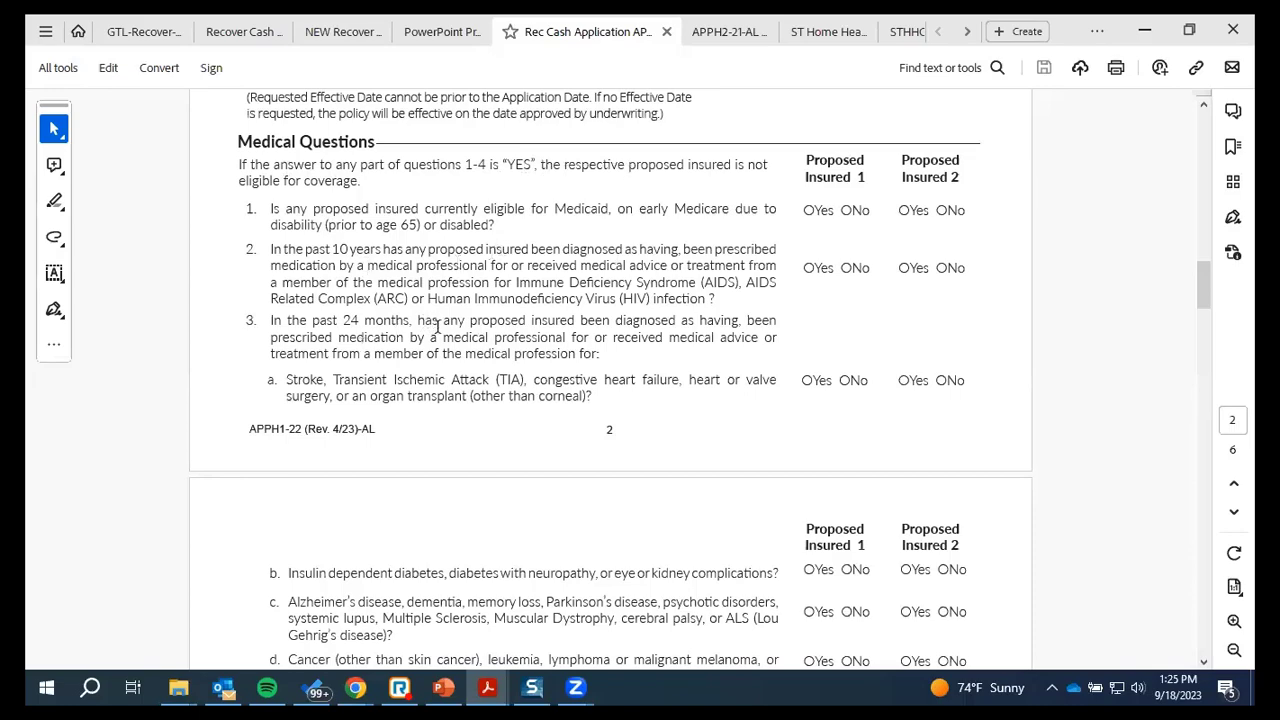
scroll(437, 326, "up", 2)
scroll(437, 366, "down", 10)
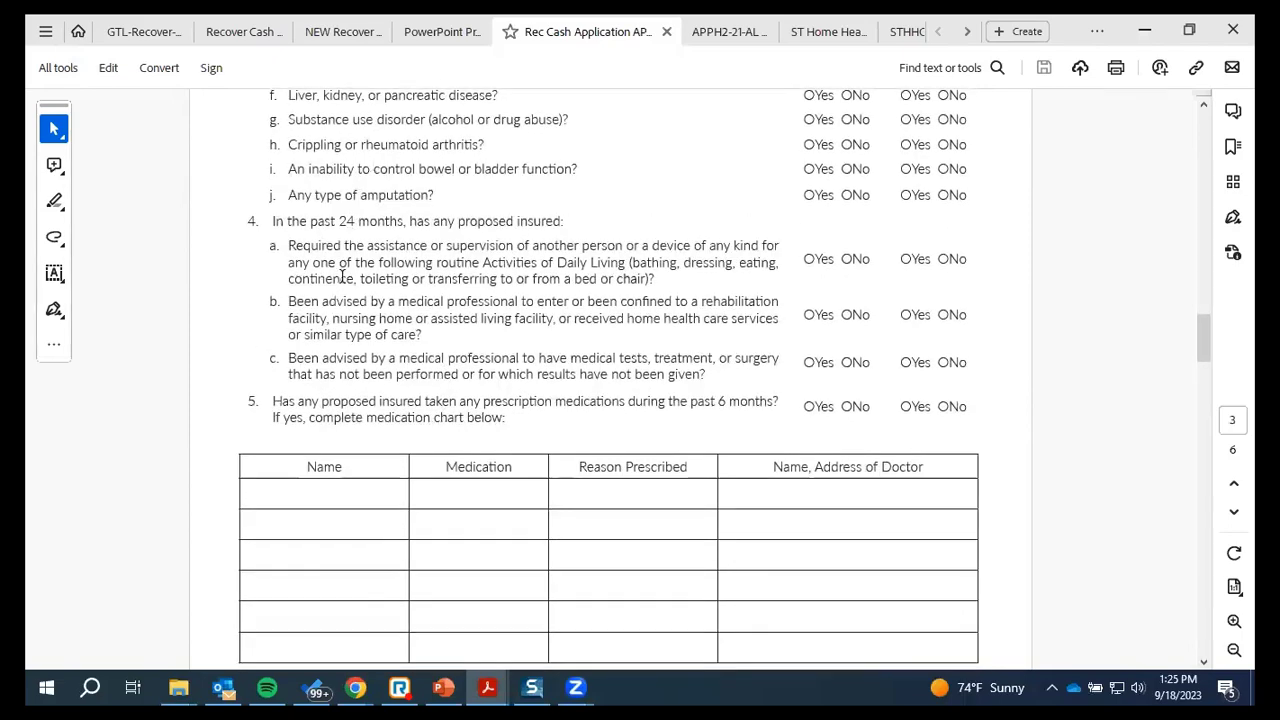
scroll(389, 350, "up", 10)
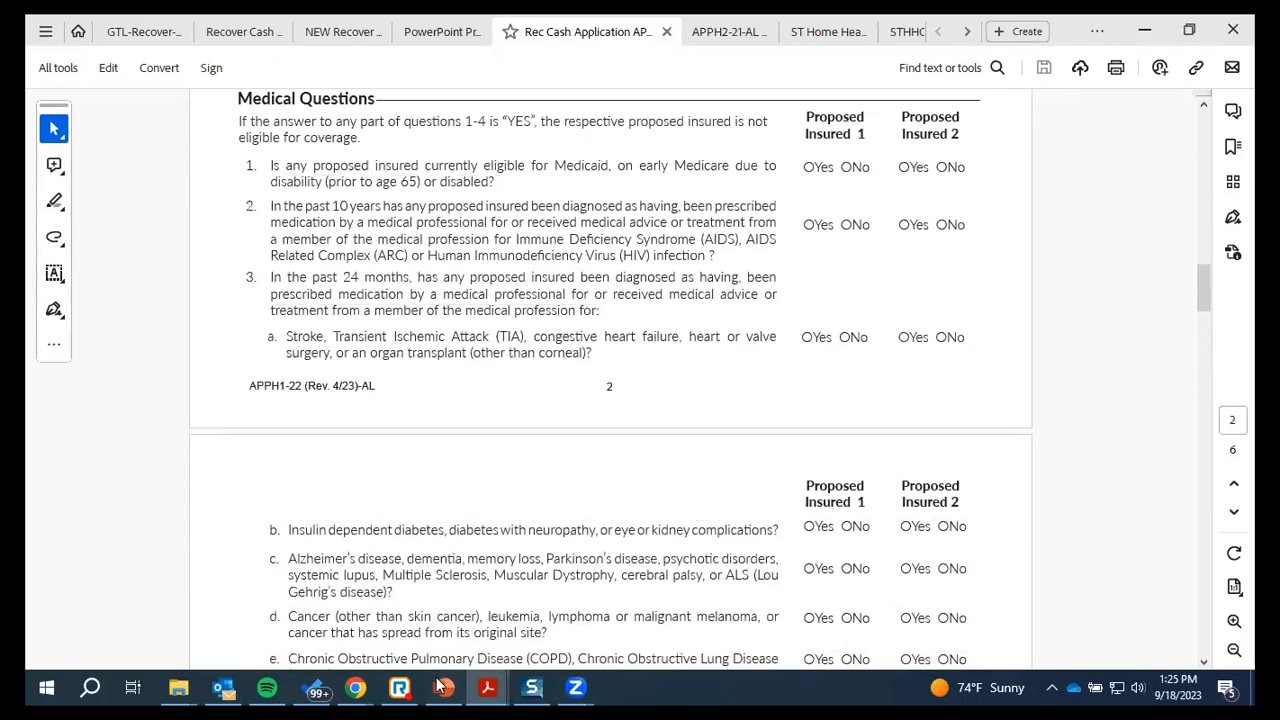
Return to the GTL Underwriting Questions page in Chrome
mouse_move(441, 686)
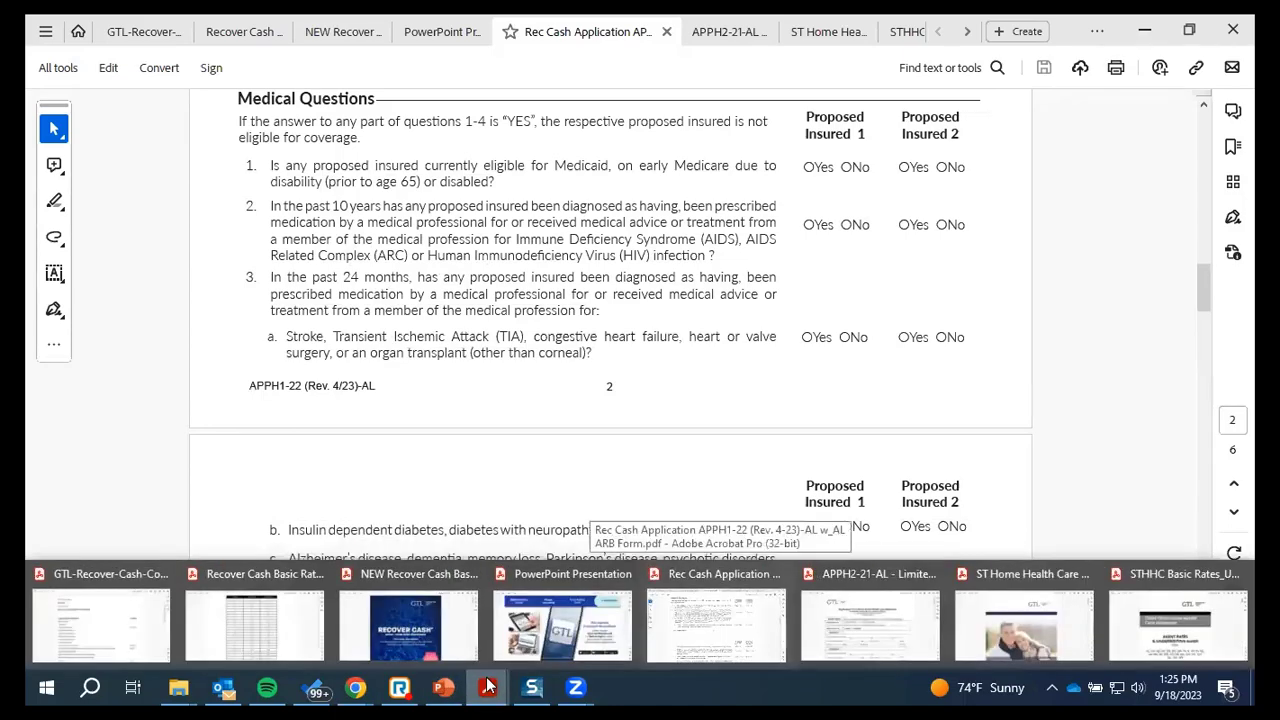
mouse_move(355, 686)
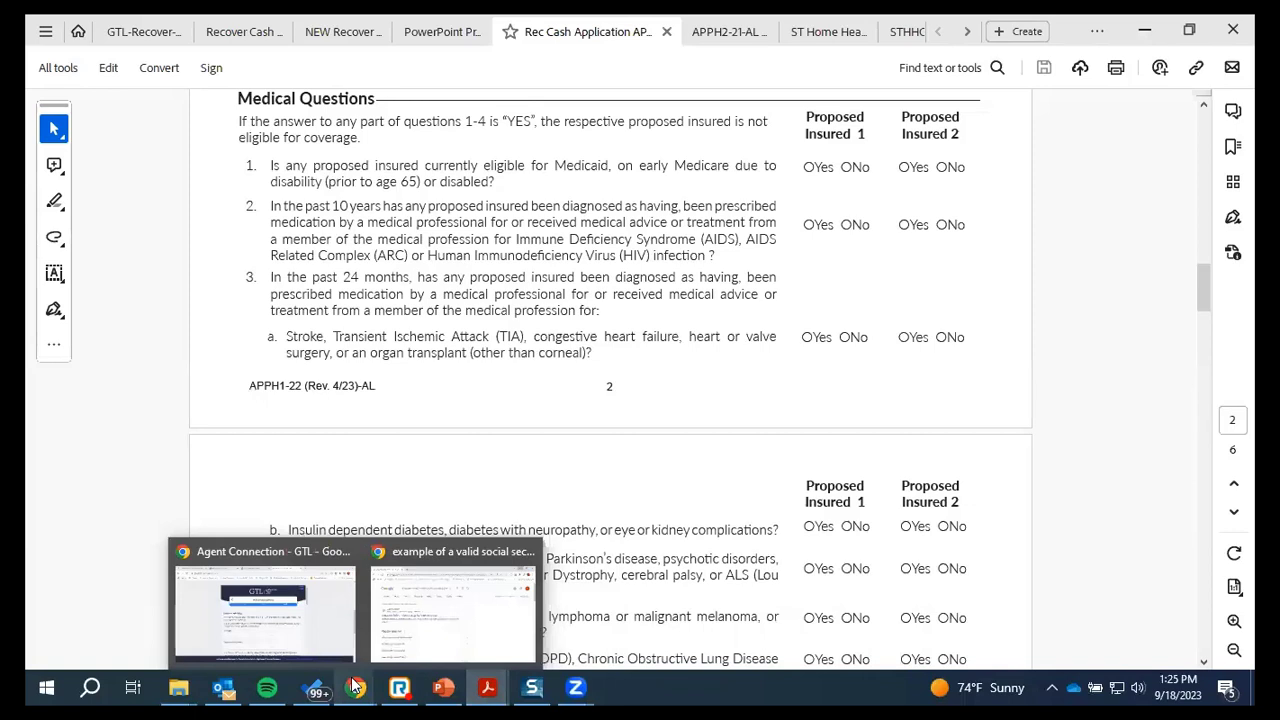
left_click(322, 600)
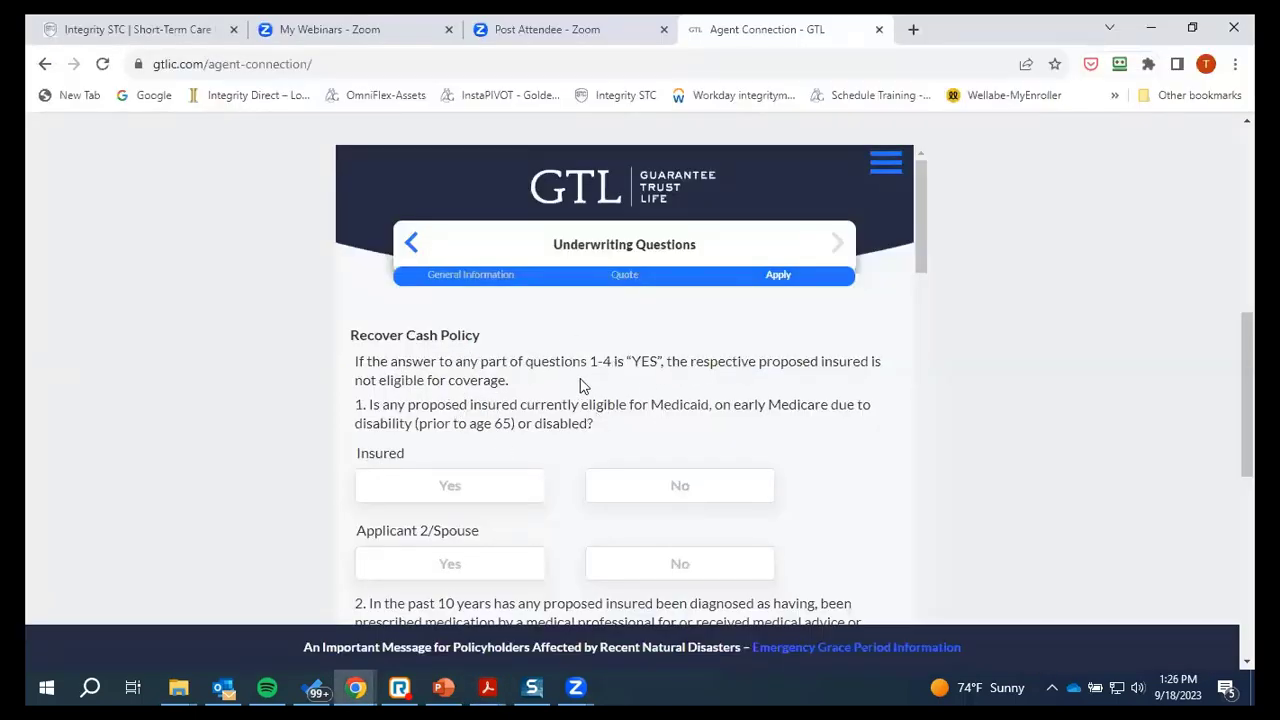
Answer No for both Insured and spouse on questions 1, 2, 3a, 3b and 3c
scroll(580, 386, "down", 1)
left_click(722, 400)
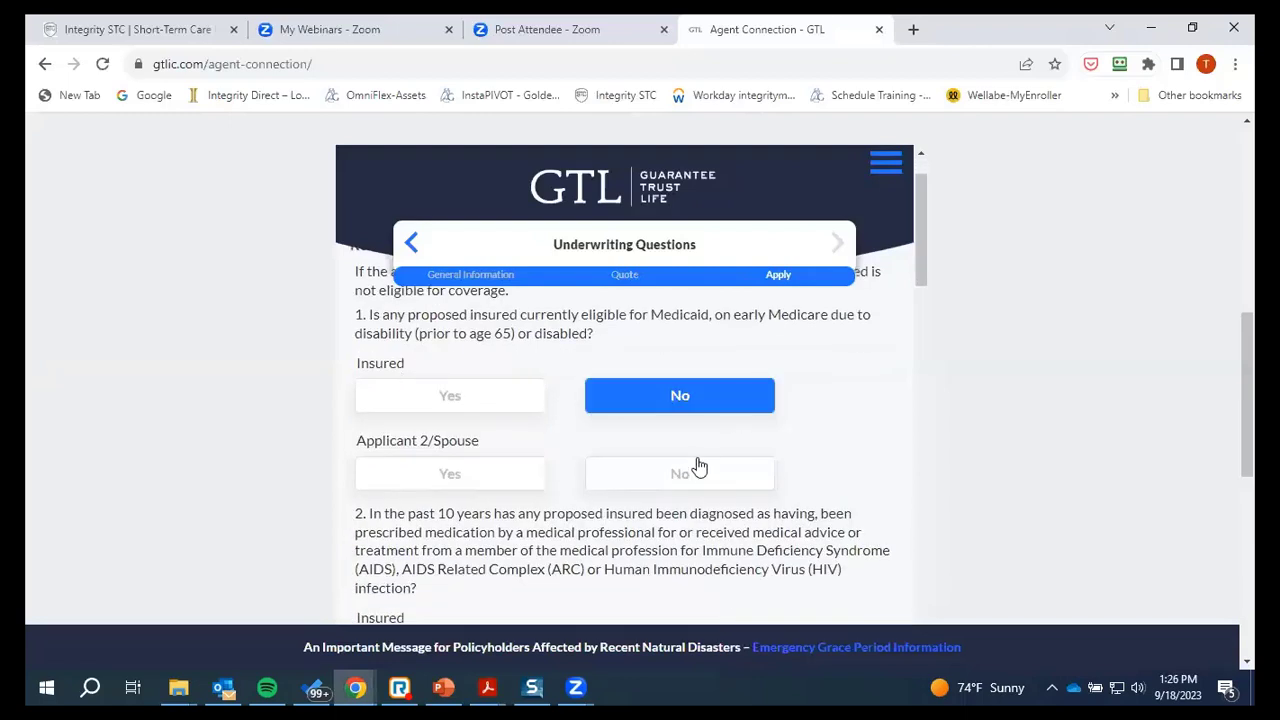
left_click(693, 474)
scroll(674, 455, "down", 2)
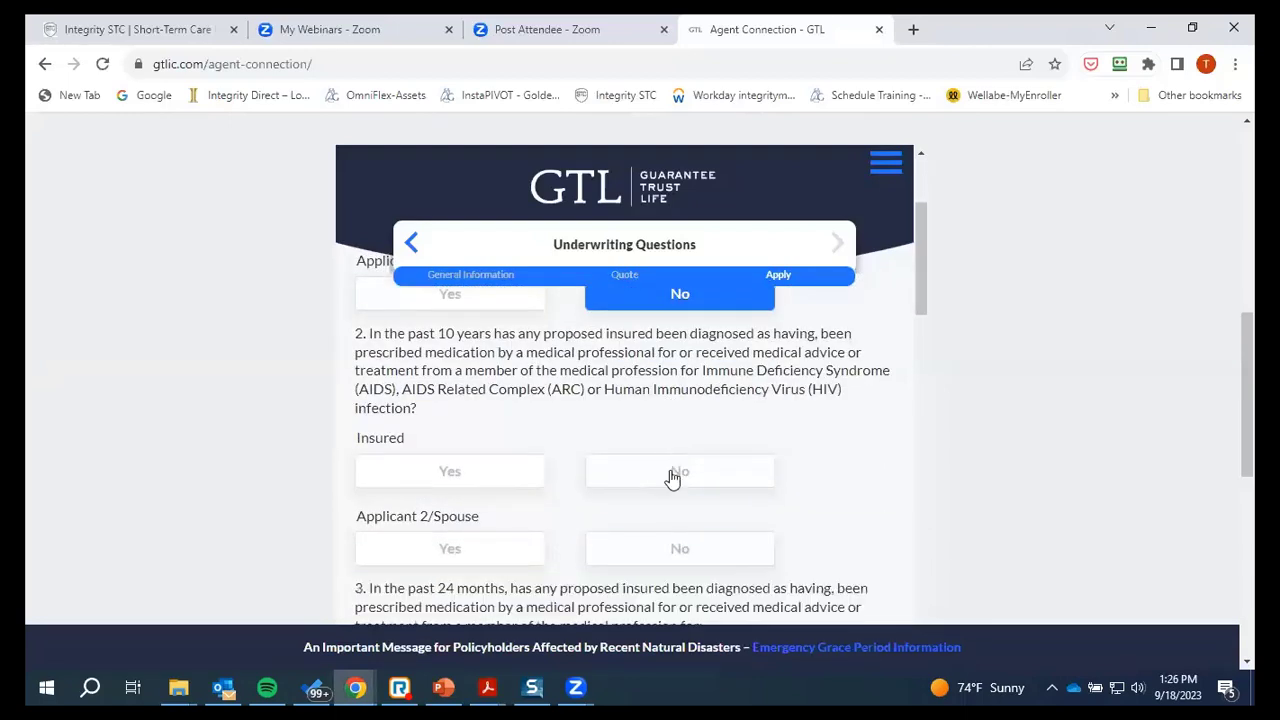
left_click(674, 474)
left_click(670, 550)
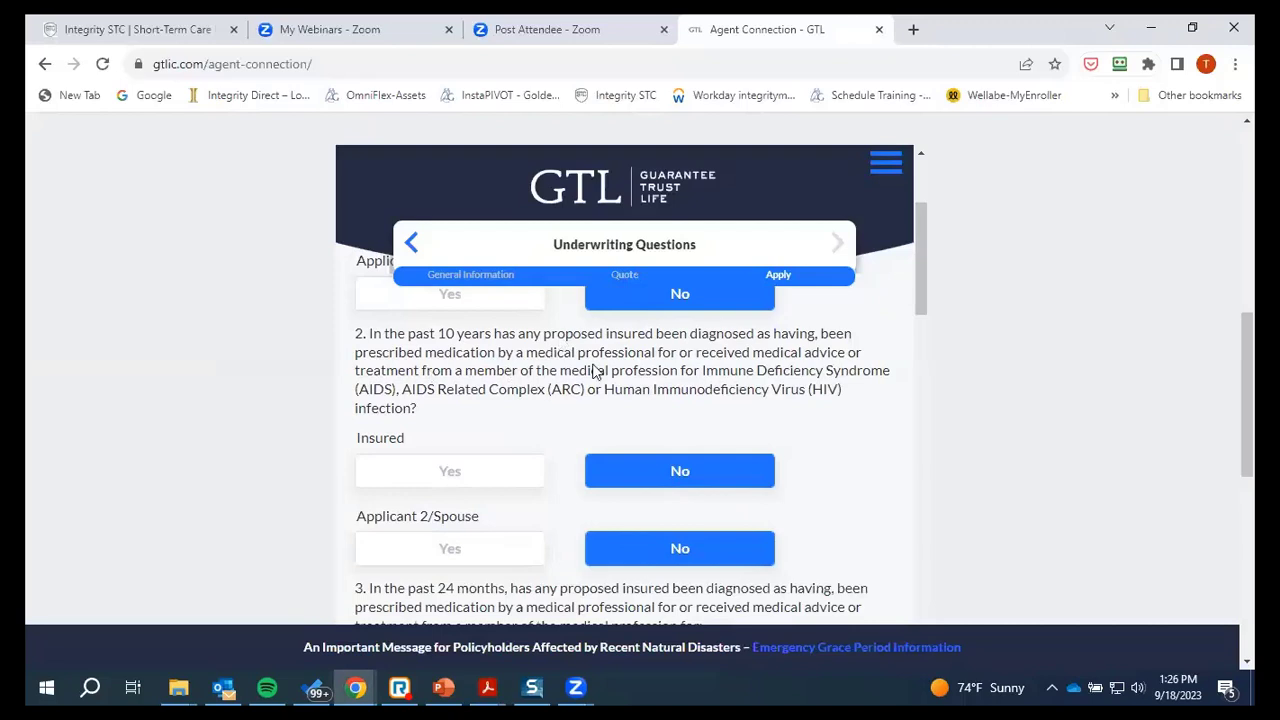
scroll(603, 466, "down", 4)
left_click(689, 472)
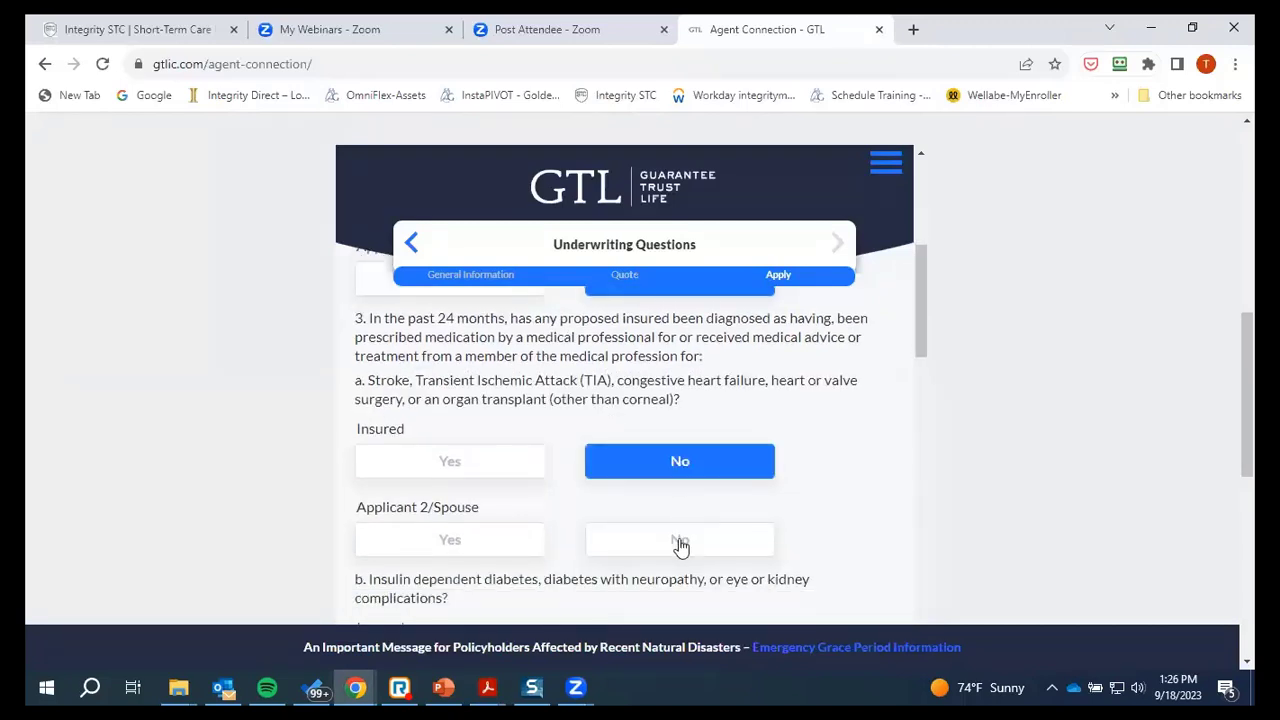
left_click(680, 542)
scroll(684, 485, "down", 3)
left_click(670, 392)
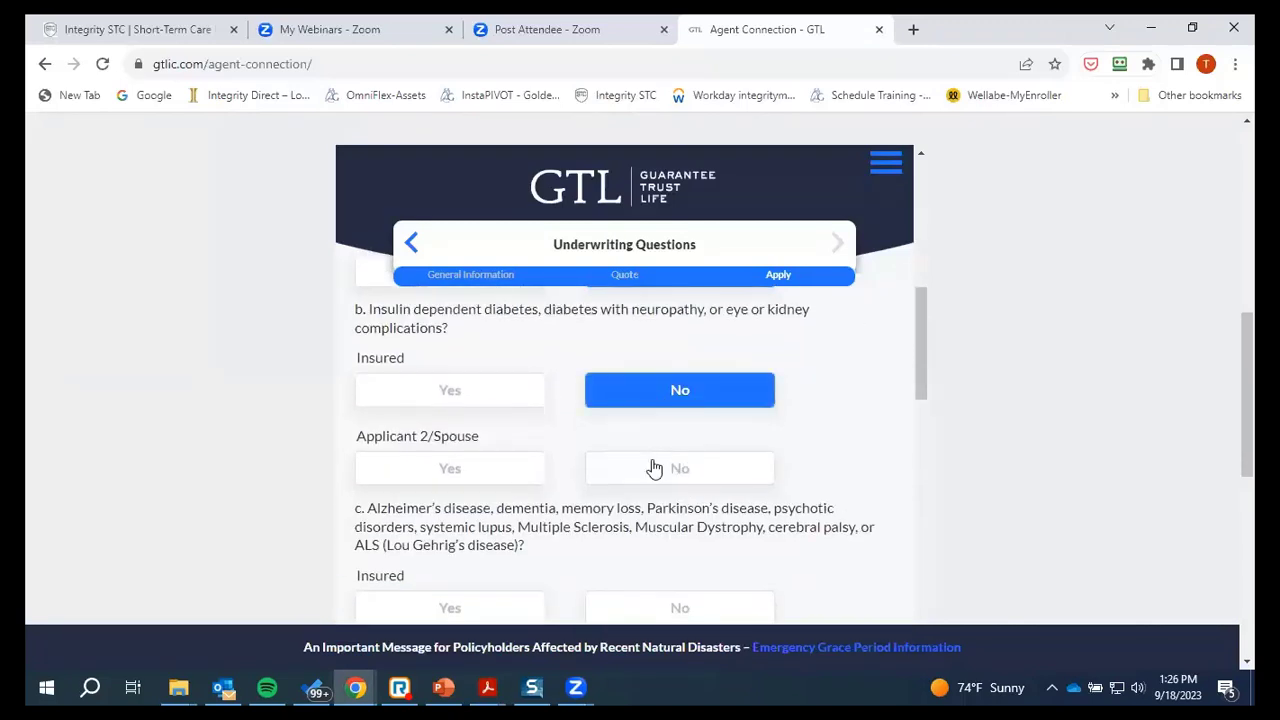
left_click(656, 468)
scroll(720, 394, "down", 3)
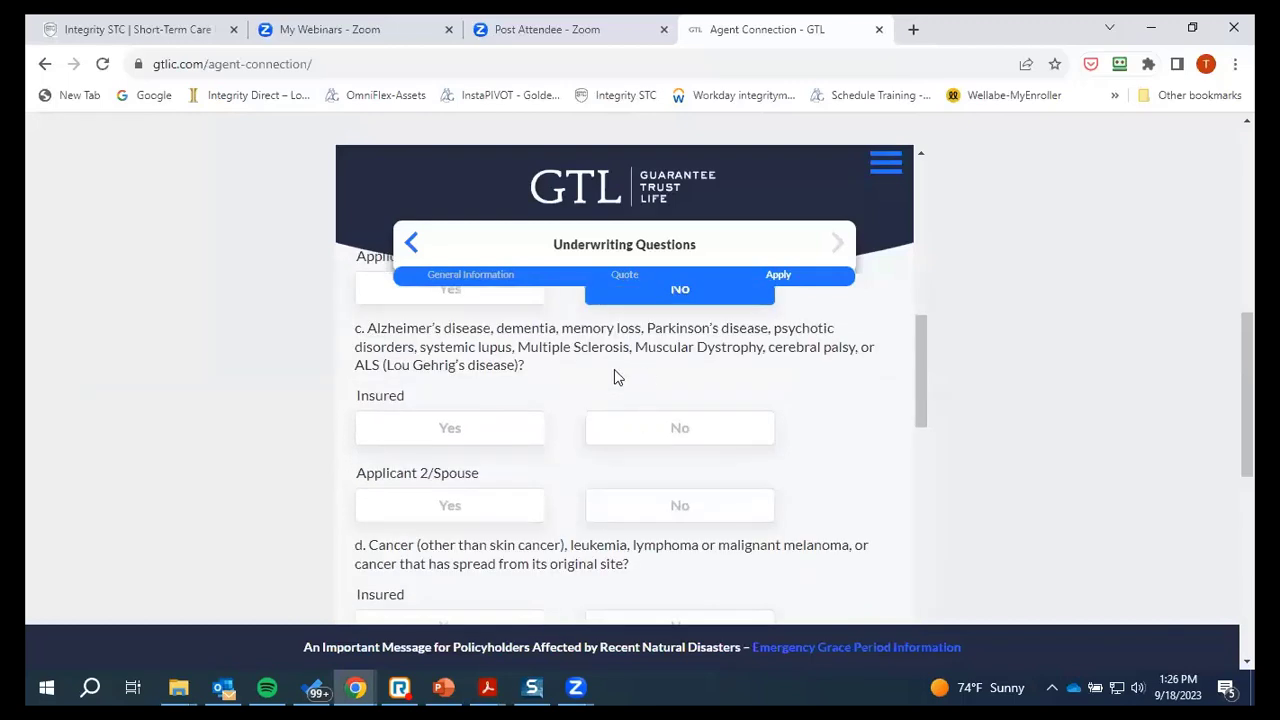
left_click(660, 440)
left_click(660, 521)
Answer No for both Insured and spouse on questions d, e, f and g
scroll(651, 382, "down", 2)
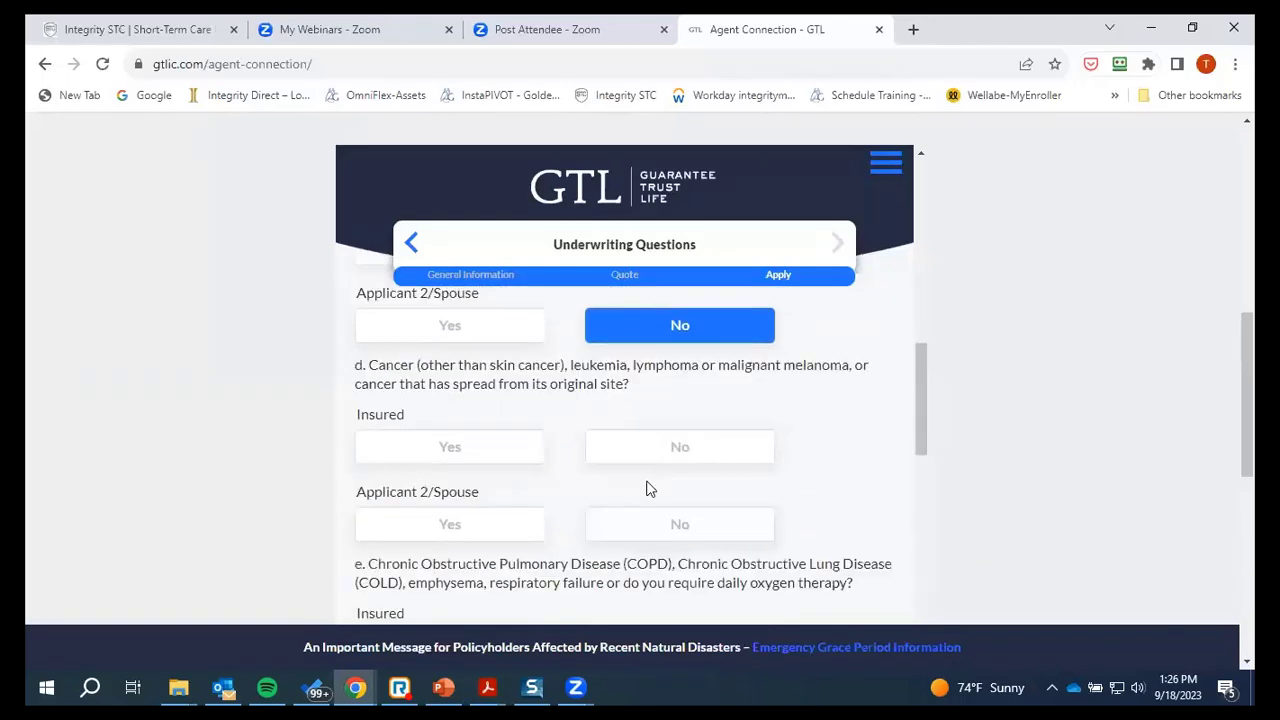
left_click(665, 452)
left_click(684, 524)
scroll(686, 412, "down", 3)
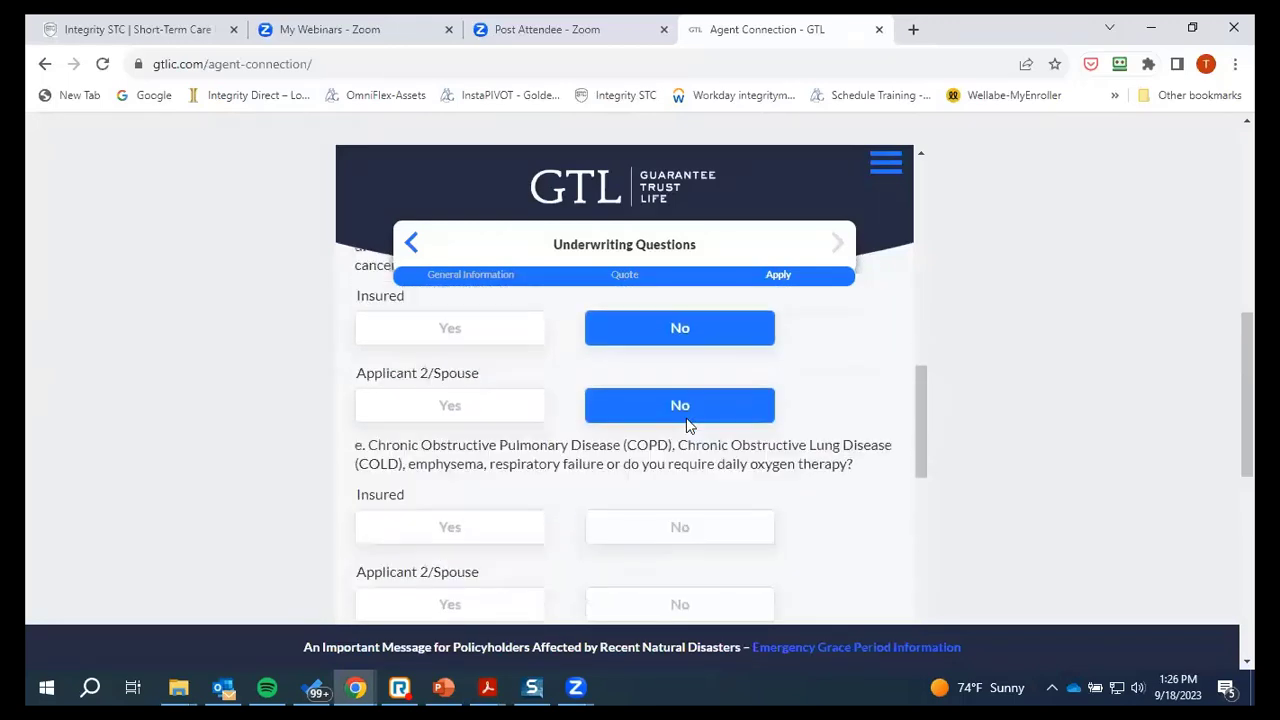
left_click(669, 378)
left_click(680, 460)
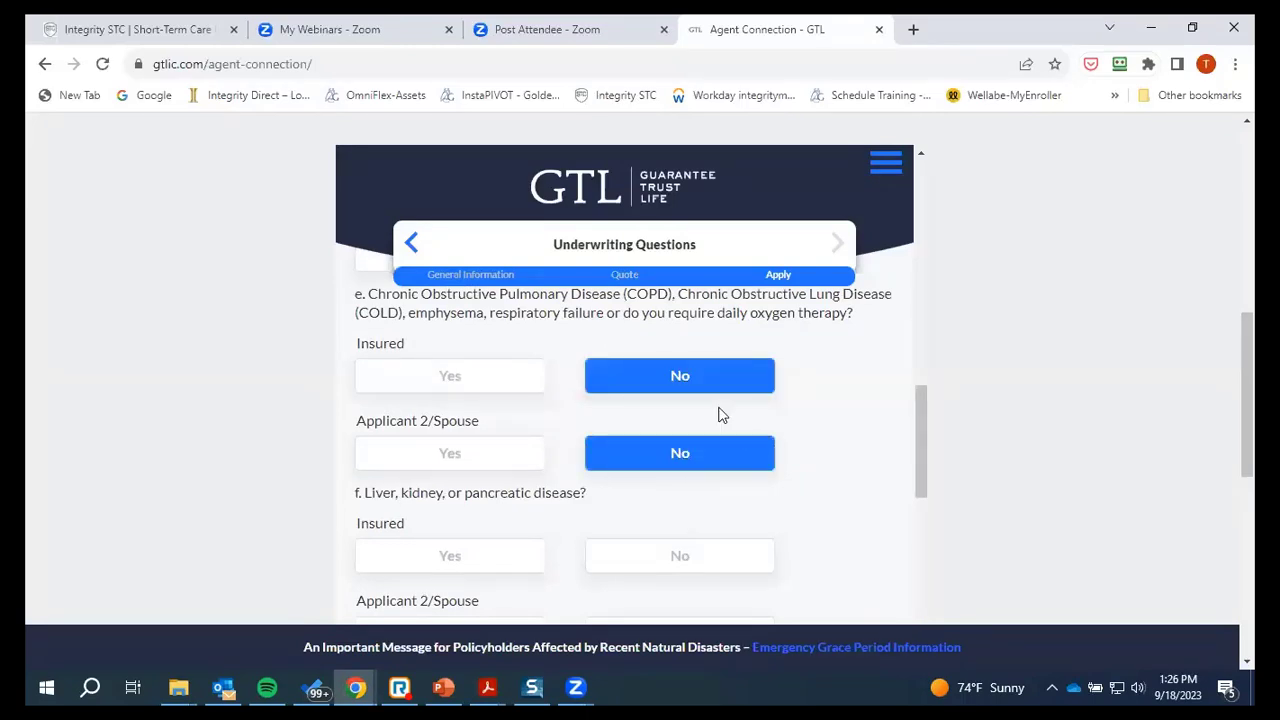
scroll(720, 414, "down", 2)
left_click(669, 388)
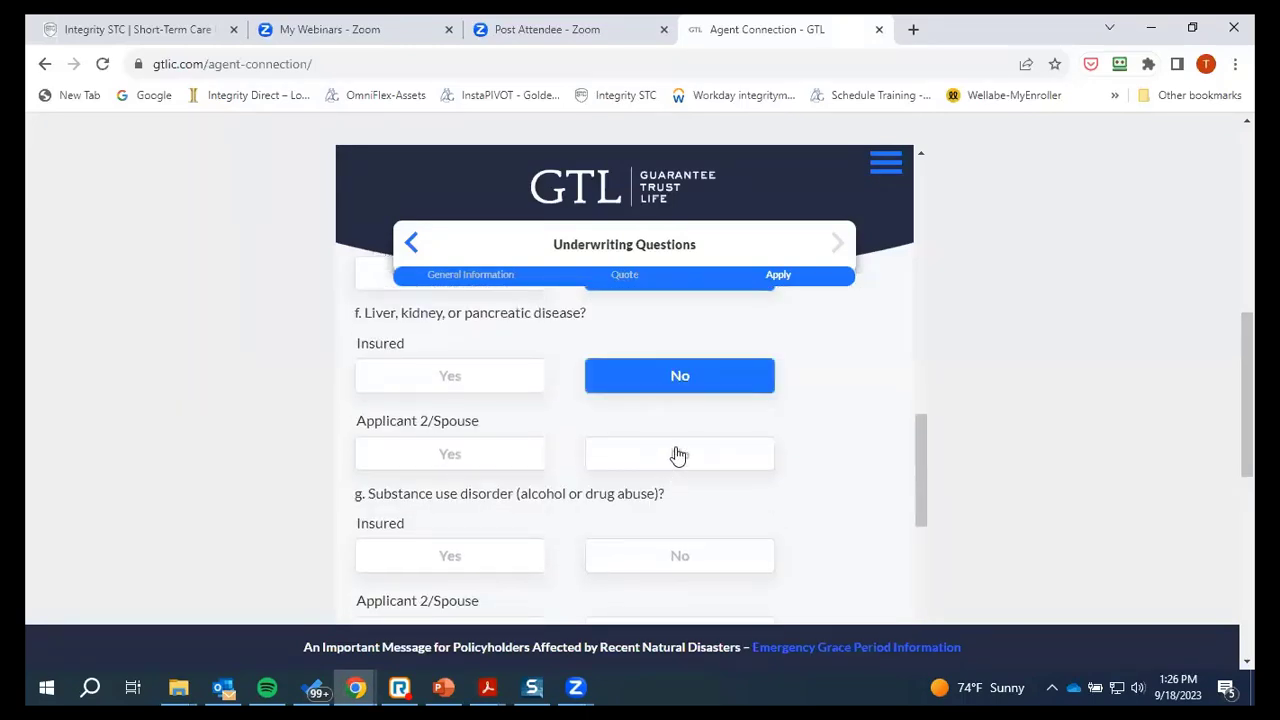
left_click(676, 453)
scroll(735, 460, "down", 2)
left_click(674, 373)
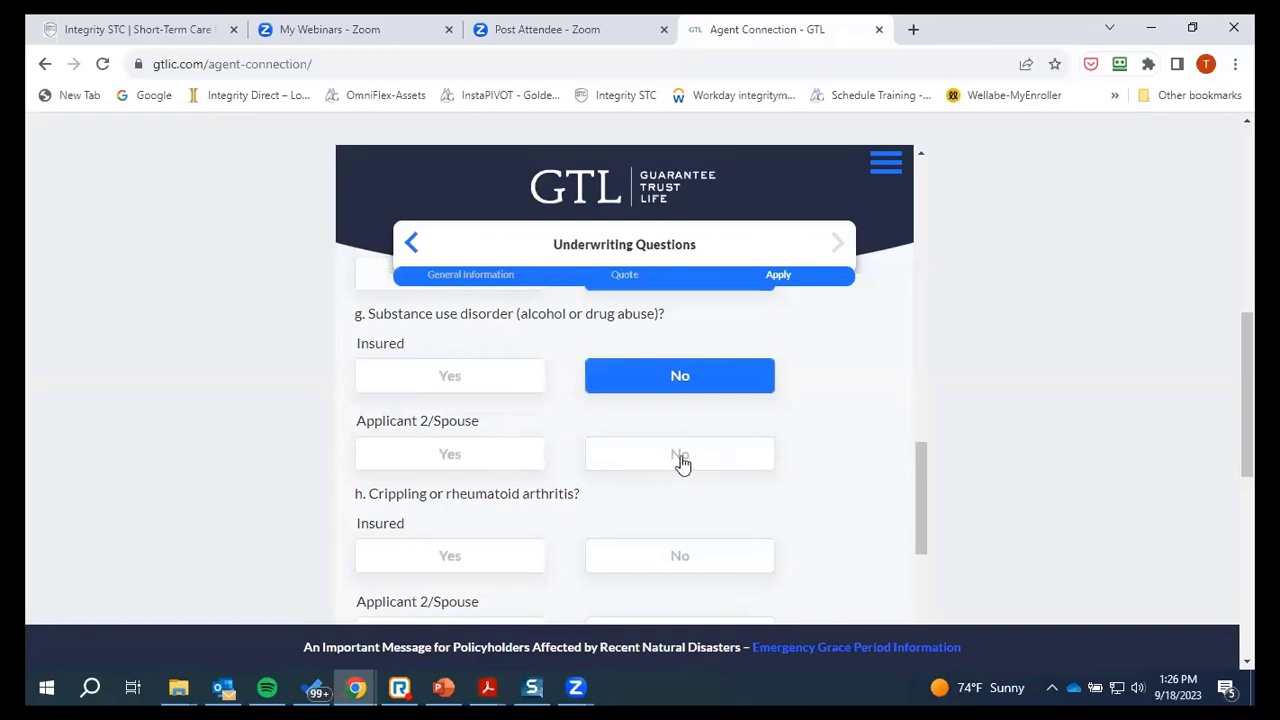
left_click(680, 460)
Answer No for both Insured and spouse on questions h, i and j
scroll(758, 424, "down", 2)
left_click(677, 373)
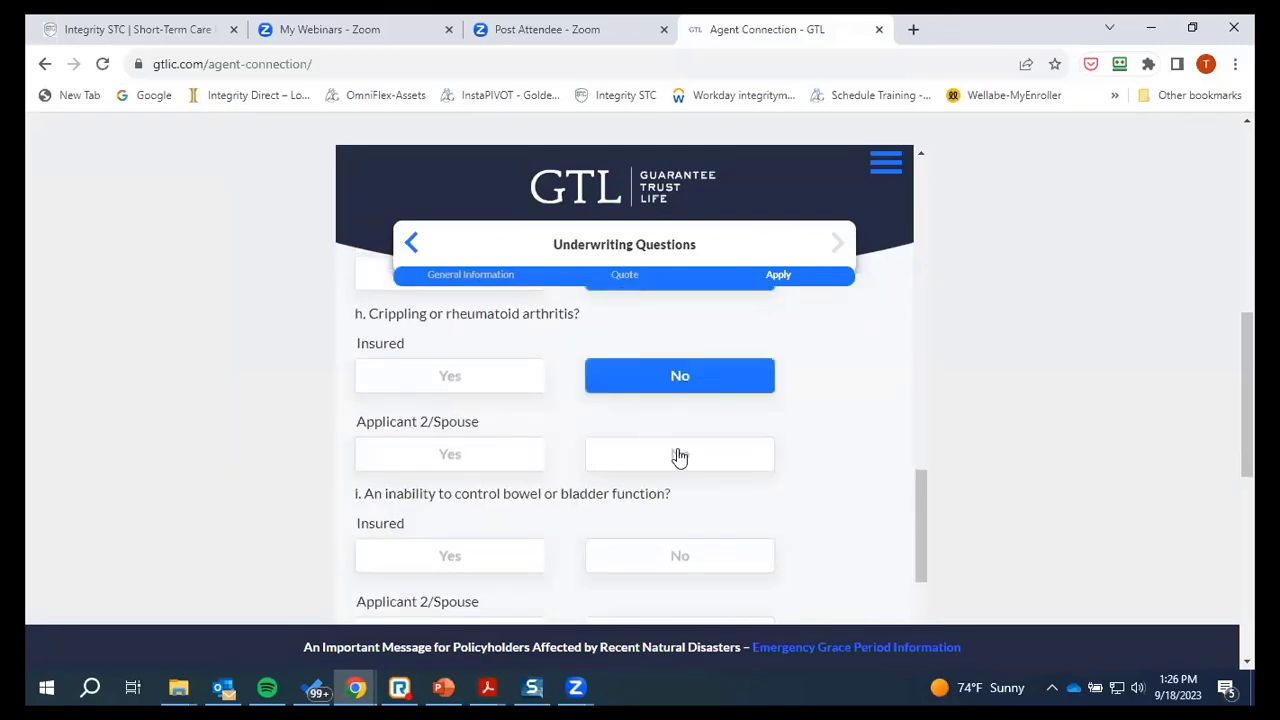
left_click(677, 453)
scroll(726, 420, "down", 1)
left_click(668, 466)
scroll(737, 451, "down", 3)
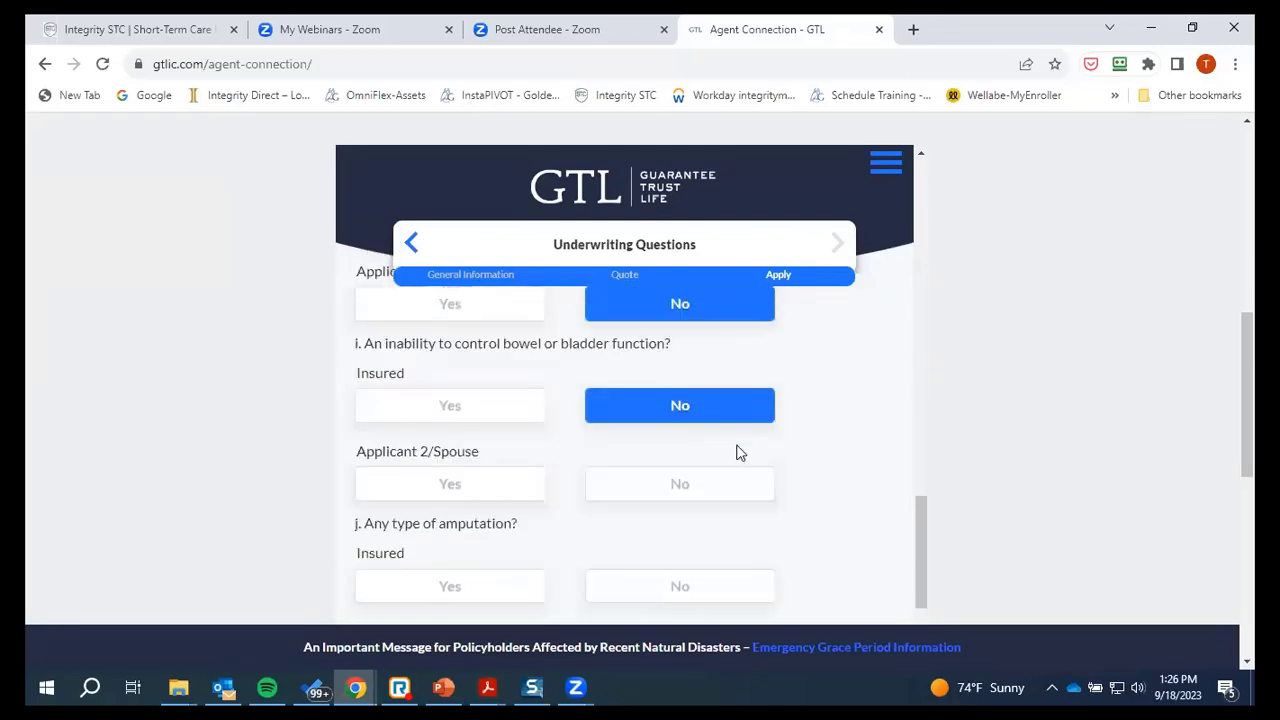
scroll(705, 430, "up", 3)
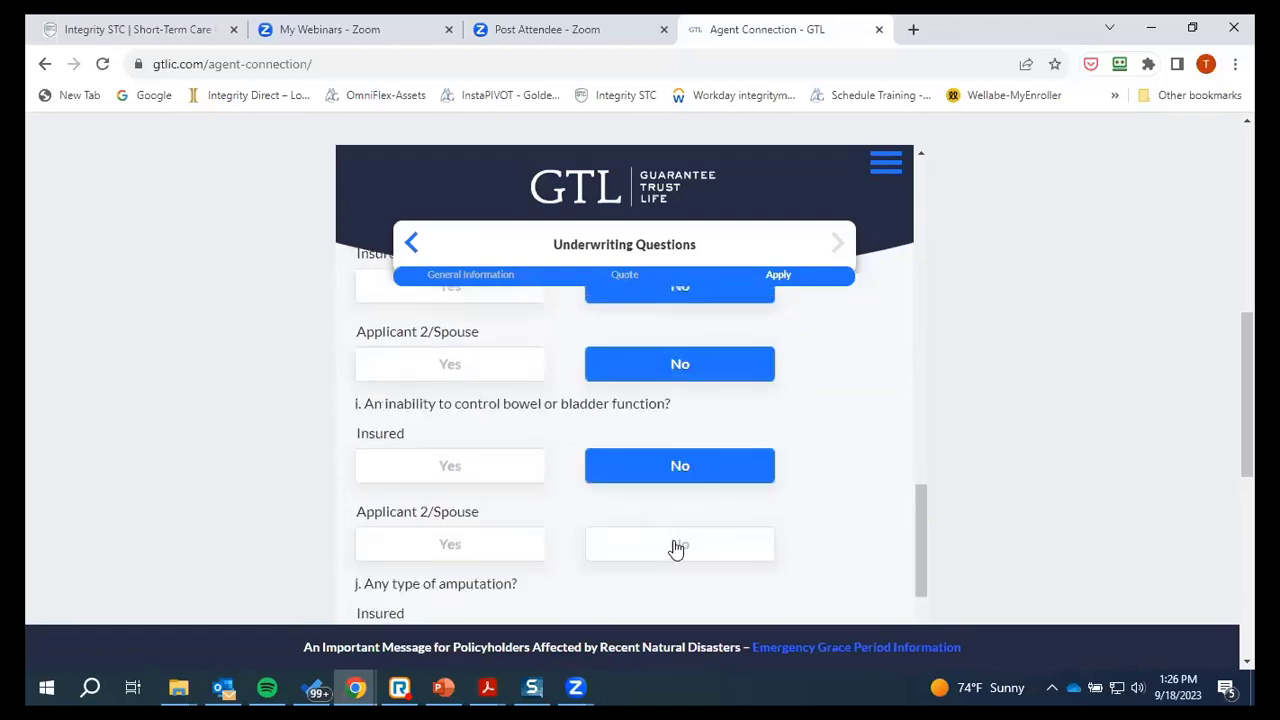
left_click(677, 545)
scroll(784, 450, "down", 2)
left_click(692, 470)
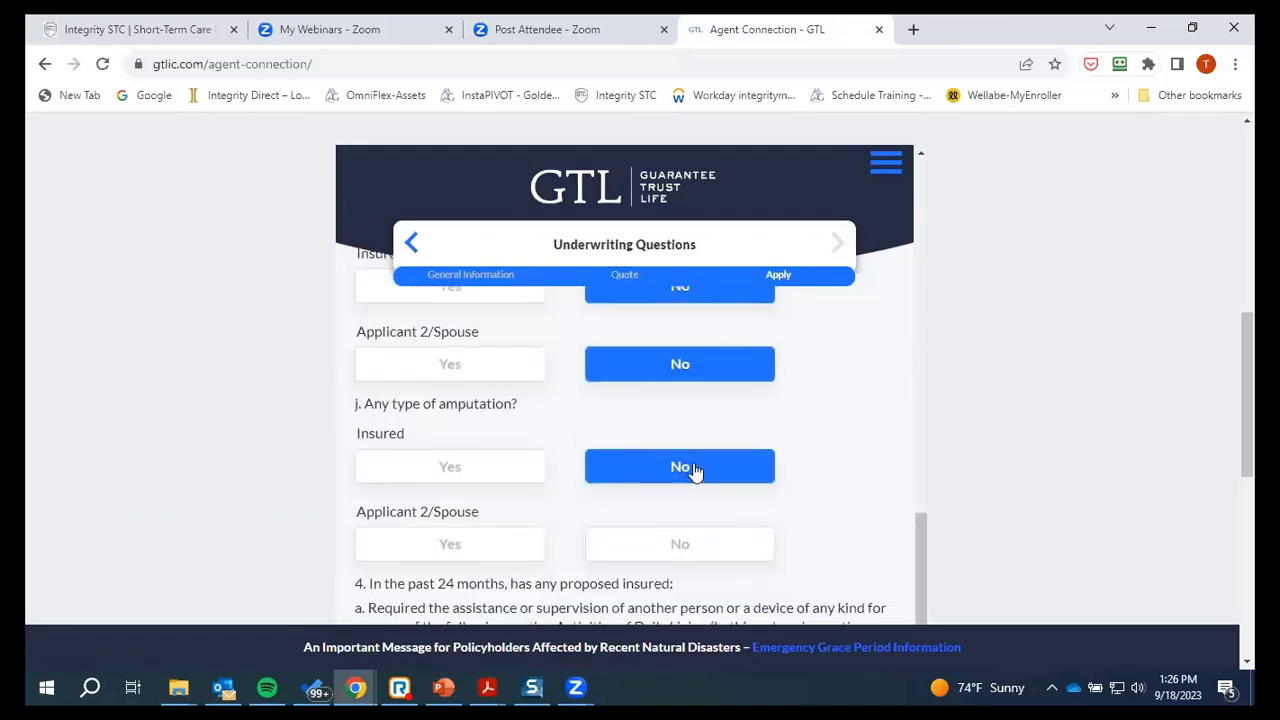
scroll(680, 400, "down", 2)
left_click(674, 360)
Answer No for both on questions 4a, 4b and 4c, and No for the Insured on question 5
scroll(785, 376, "down", 1)
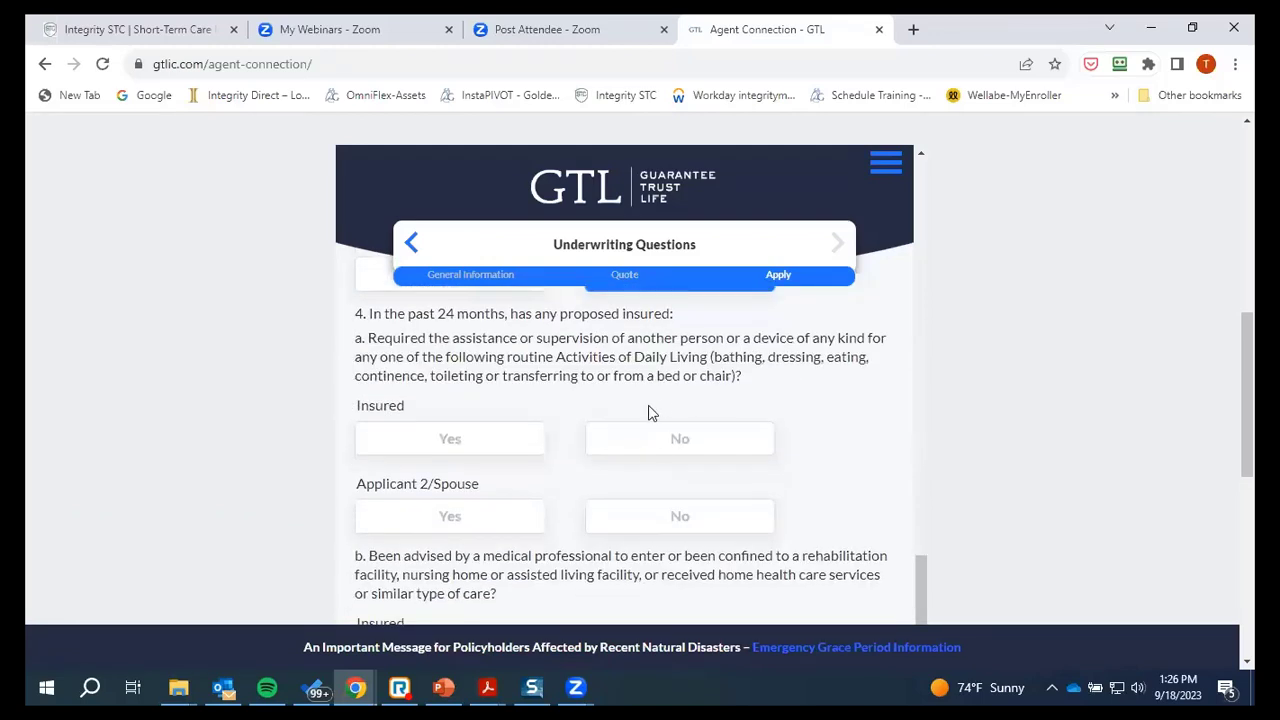
left_click(678, 440)
left_click(685, 530)
scroll(765, 397, "down", 3)
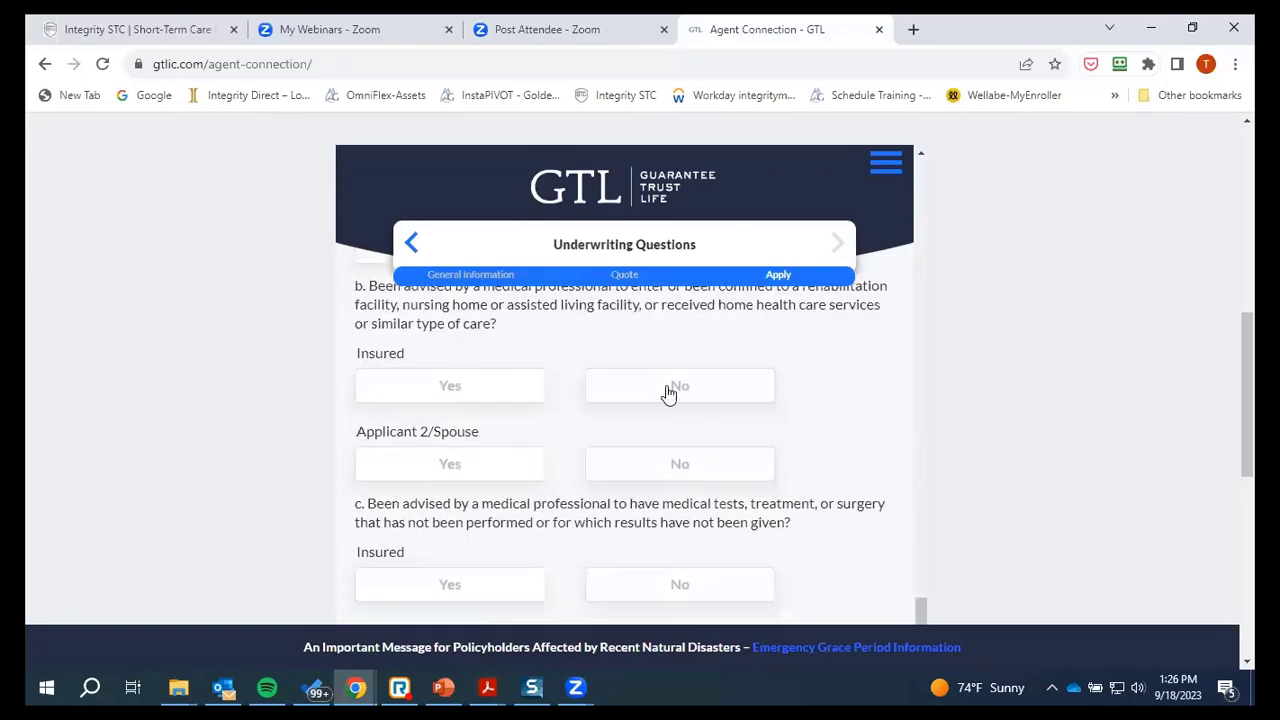
left_click(658, 384)
left_click(674, 463)
scroll(751, 412, "down", 2)
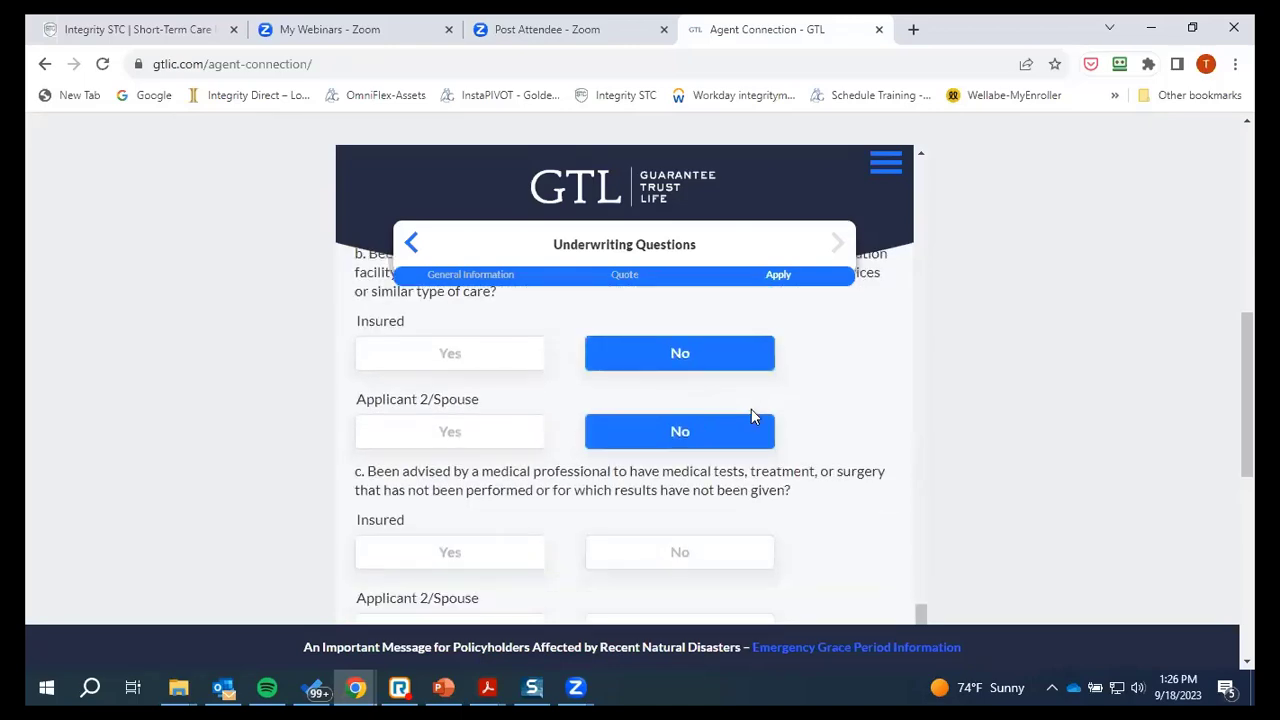
left_click(684, 402)
left_click(690, 490)
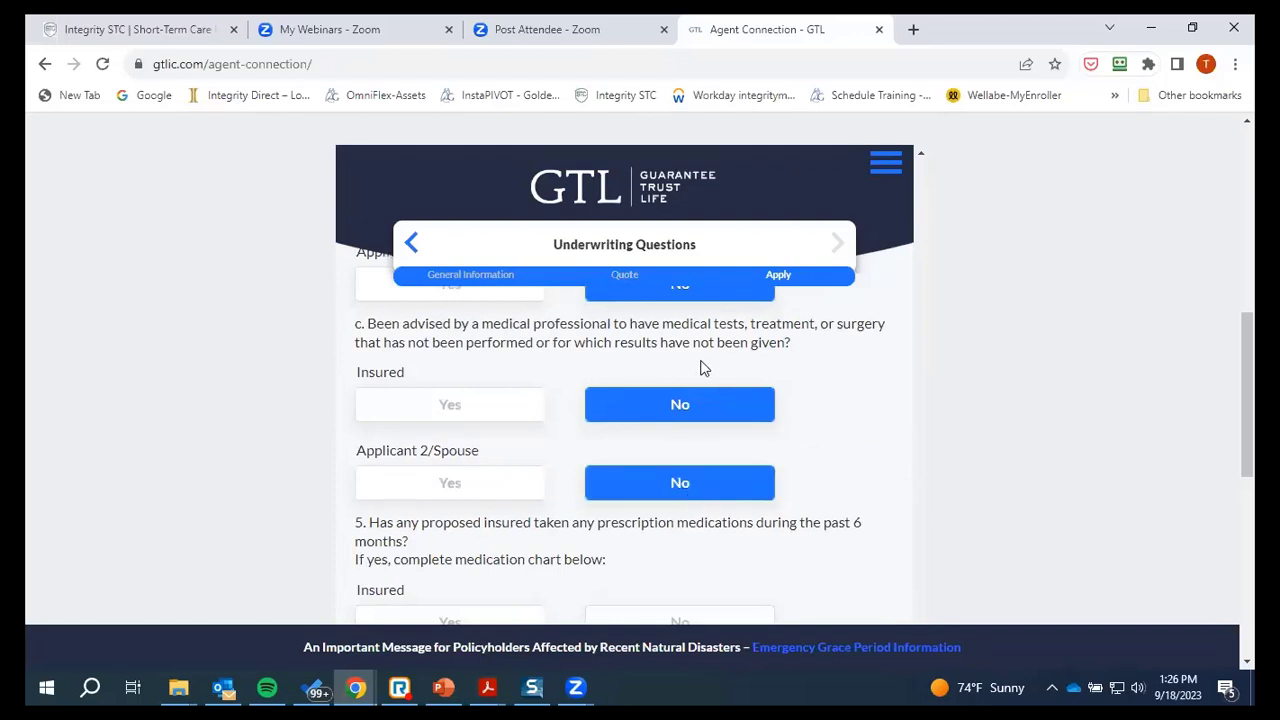
scroll(608, 446, "down", 2)
left_click(690, 455)
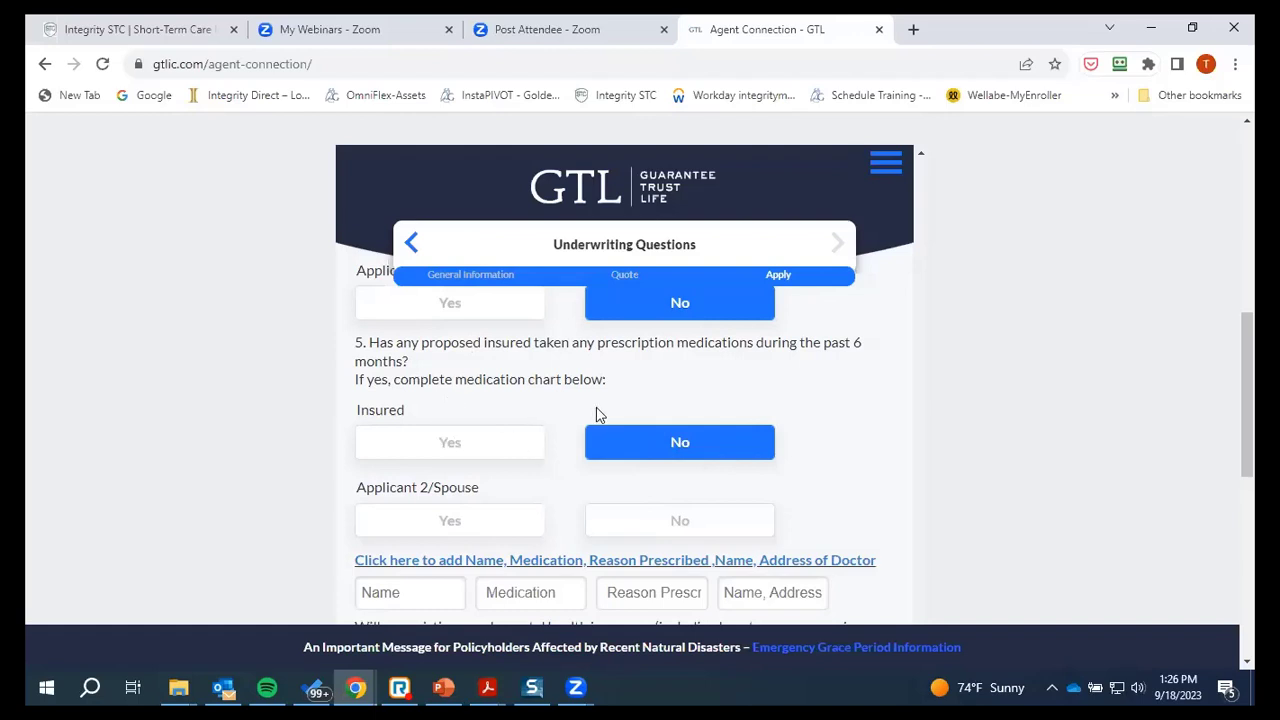
Change question 5 to Yes for both the Insured and the spouse
left_click(471, 447)
left_click(492, 528)
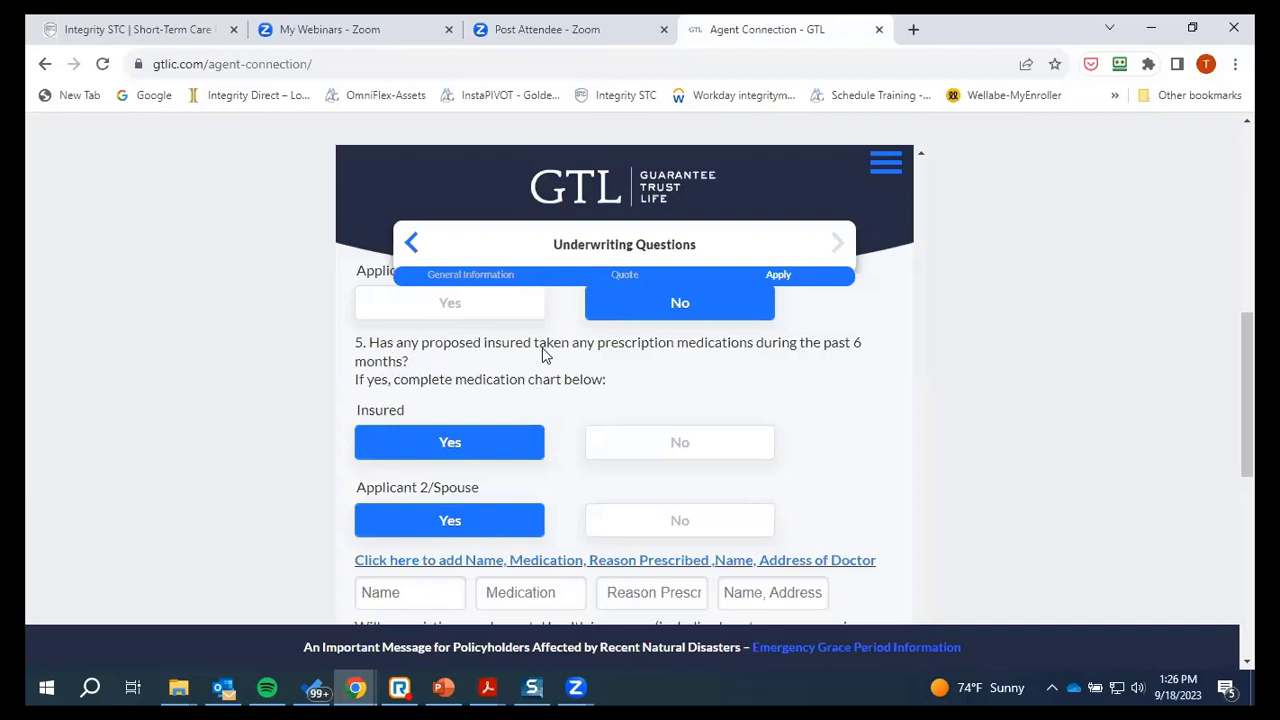
scroll(677, 364, "down", 2)
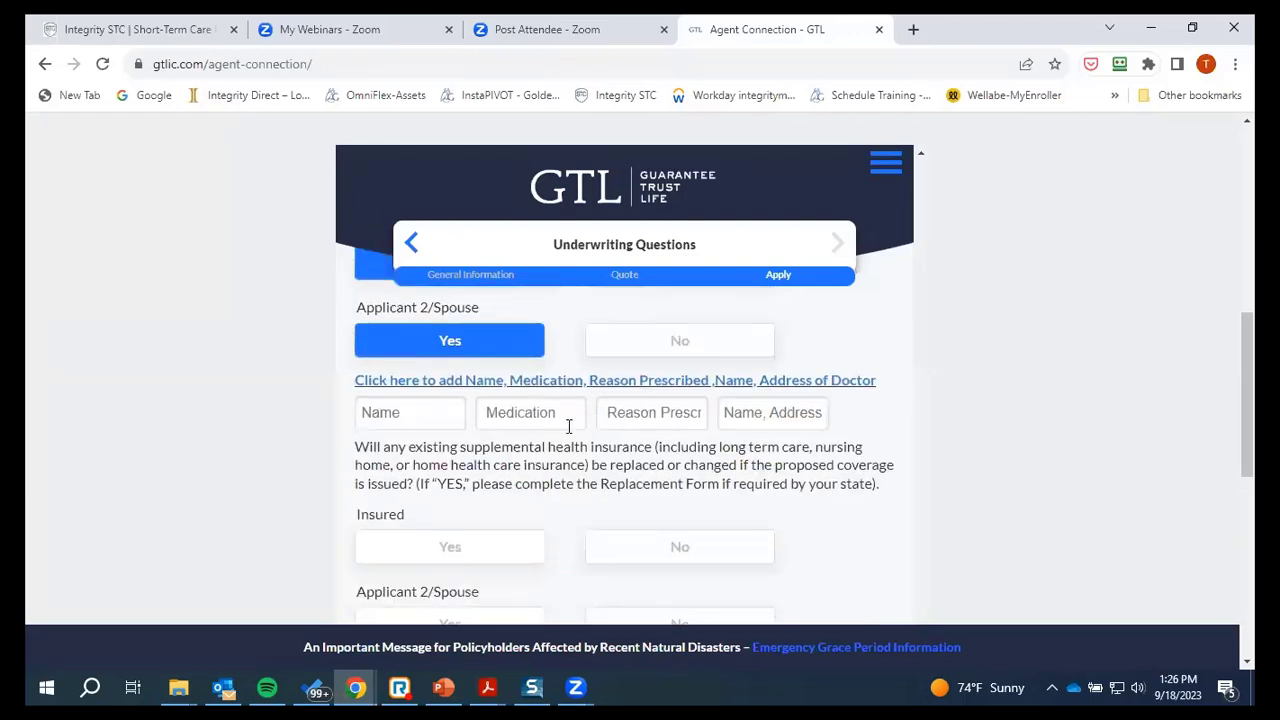
Start the medication row with the patient's name and Metorprolol ER 50mg
left_click(410, 418)
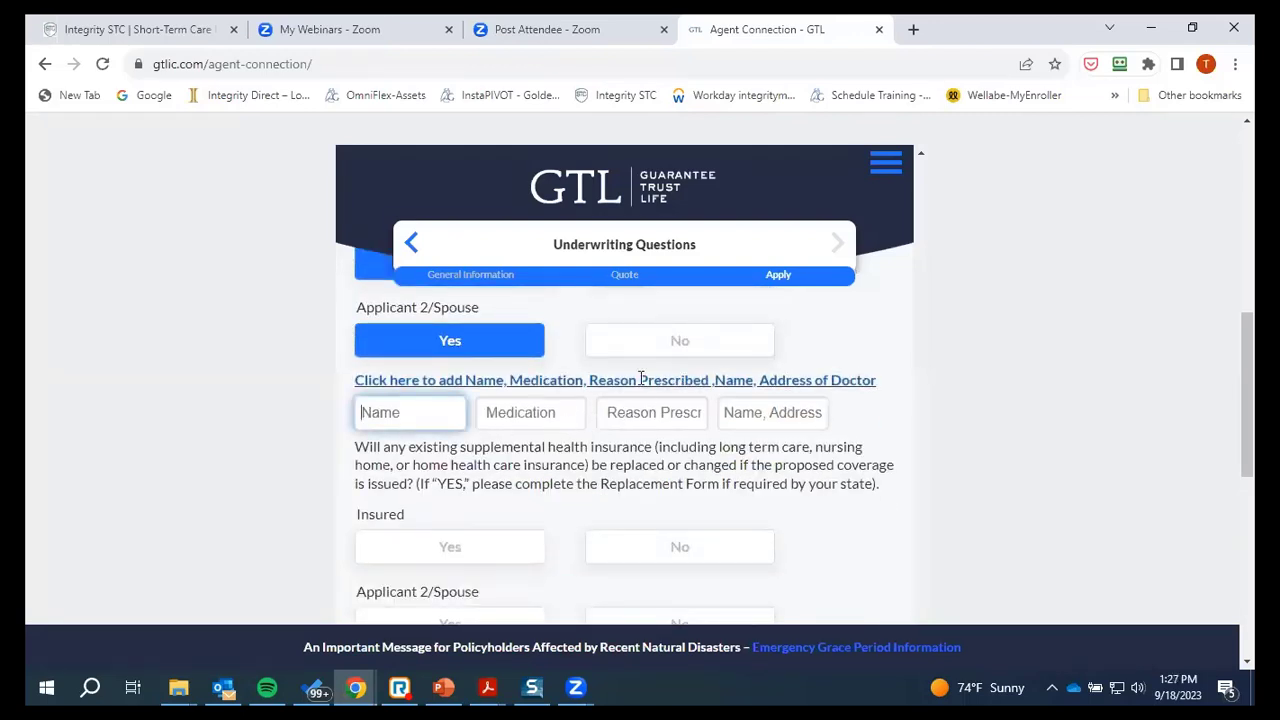
type("Betty")
key("Tab")
type("M")
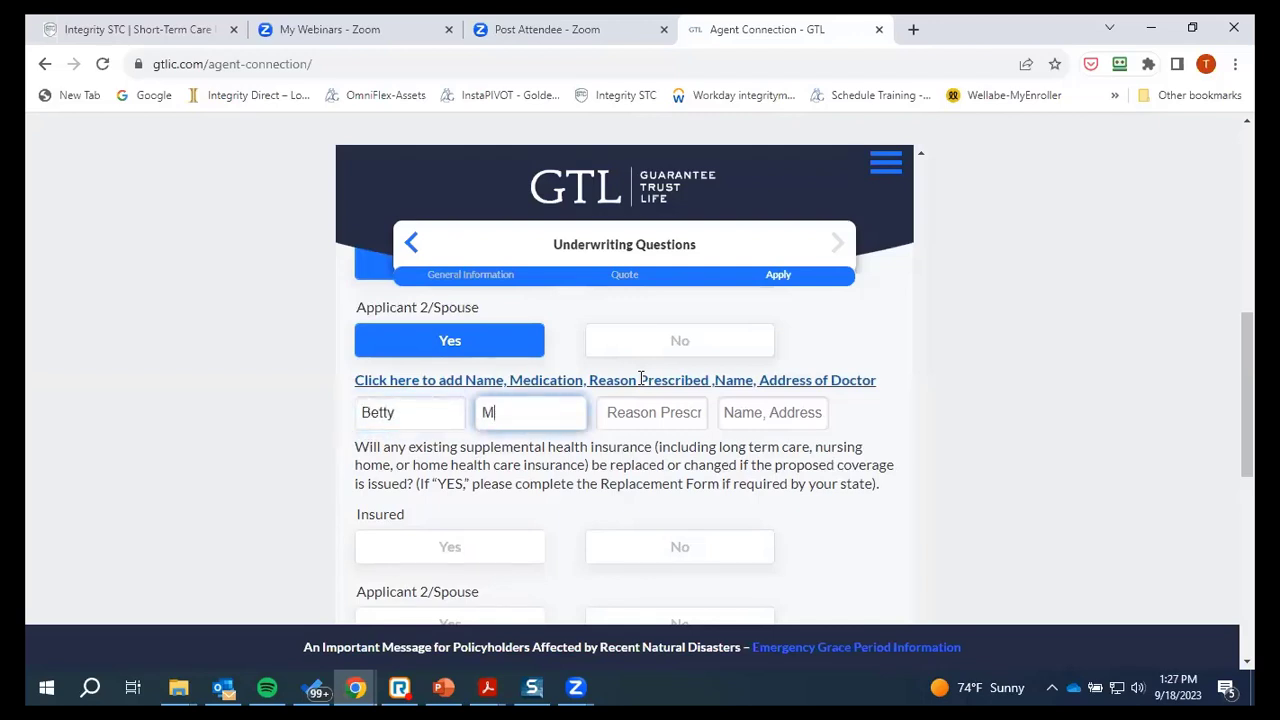
type("ettorprolol")
left_click(504, 412)
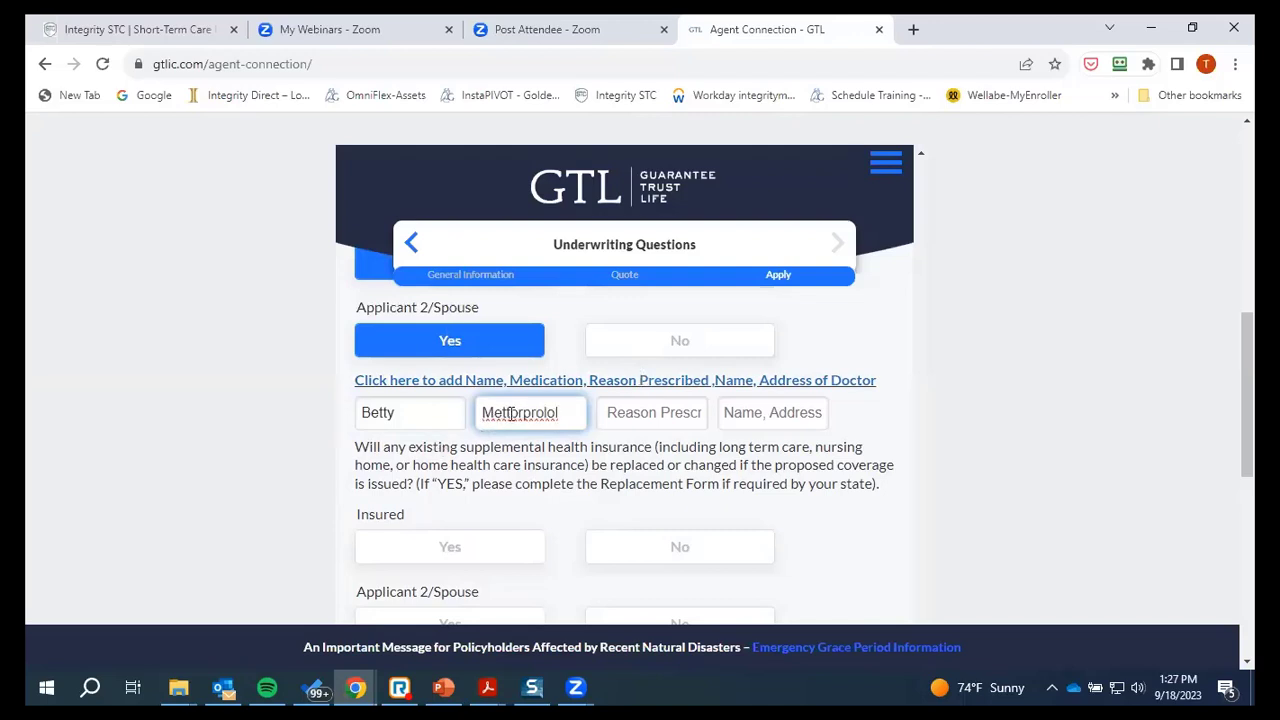
key("Delete")
left_click(563, 414)
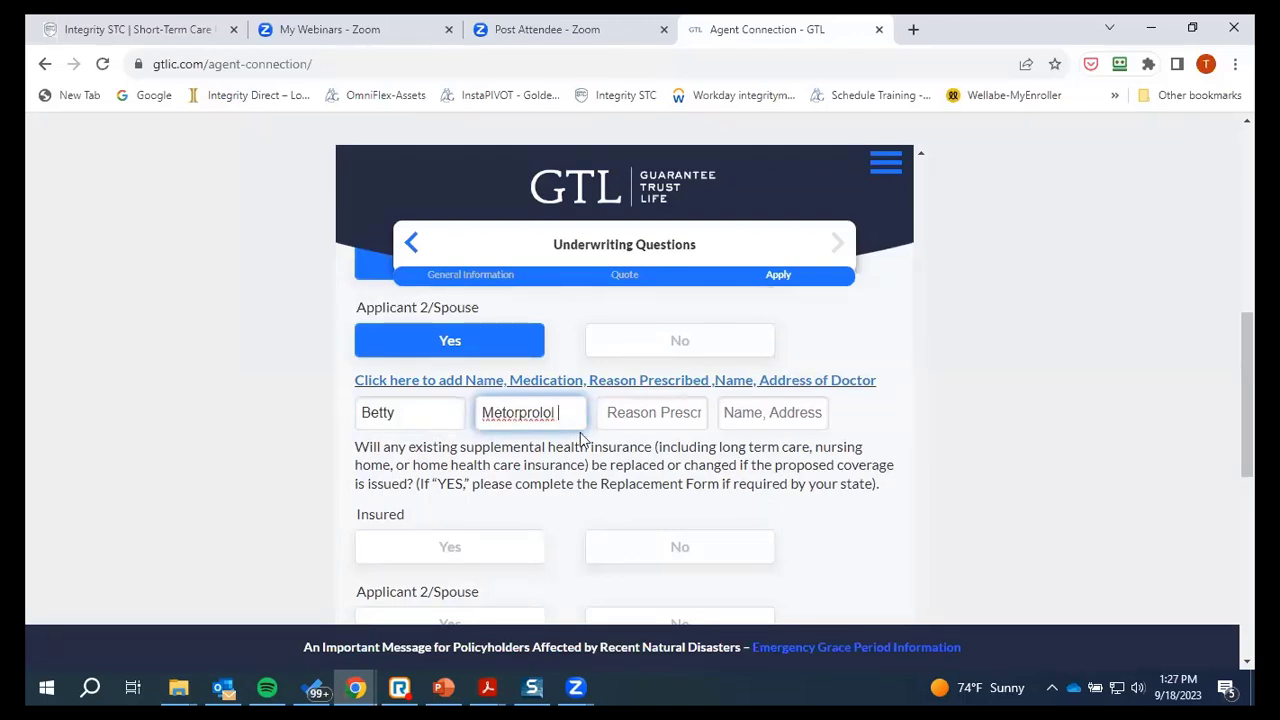
type("ER 50mg")
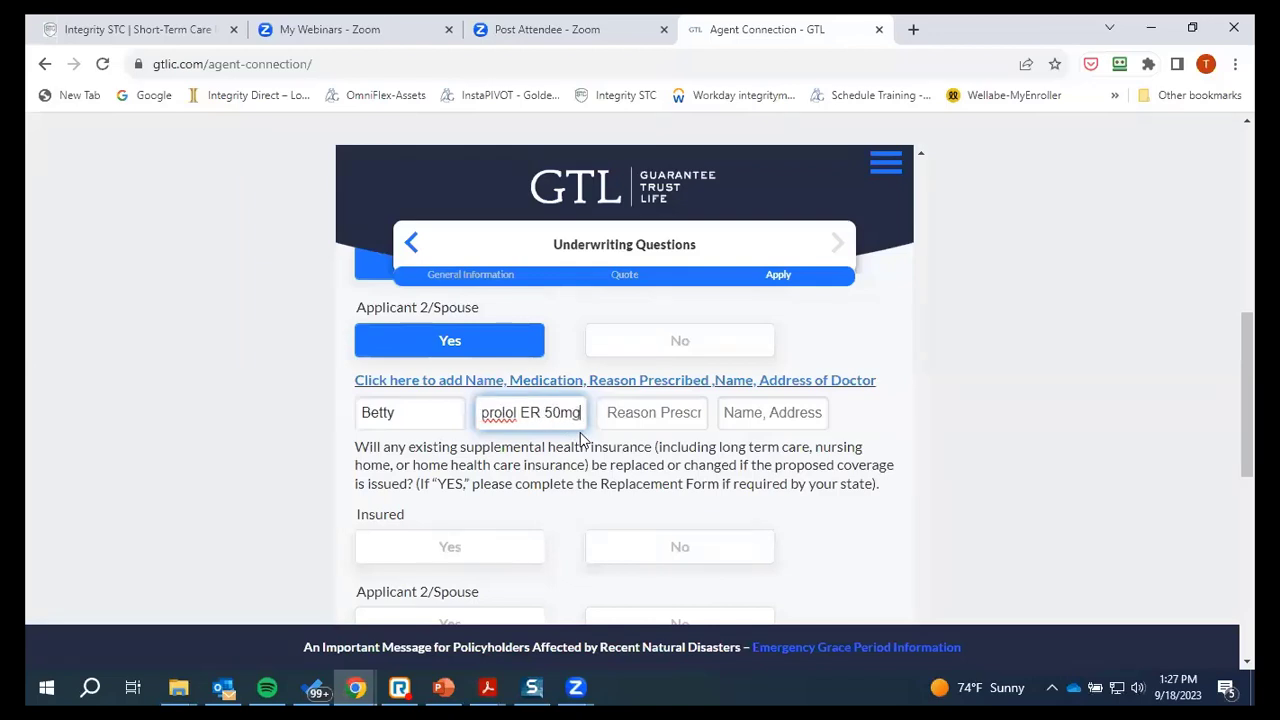
Enter HBP as the reason and the doctor's name and city, then add another row
key("Tab")
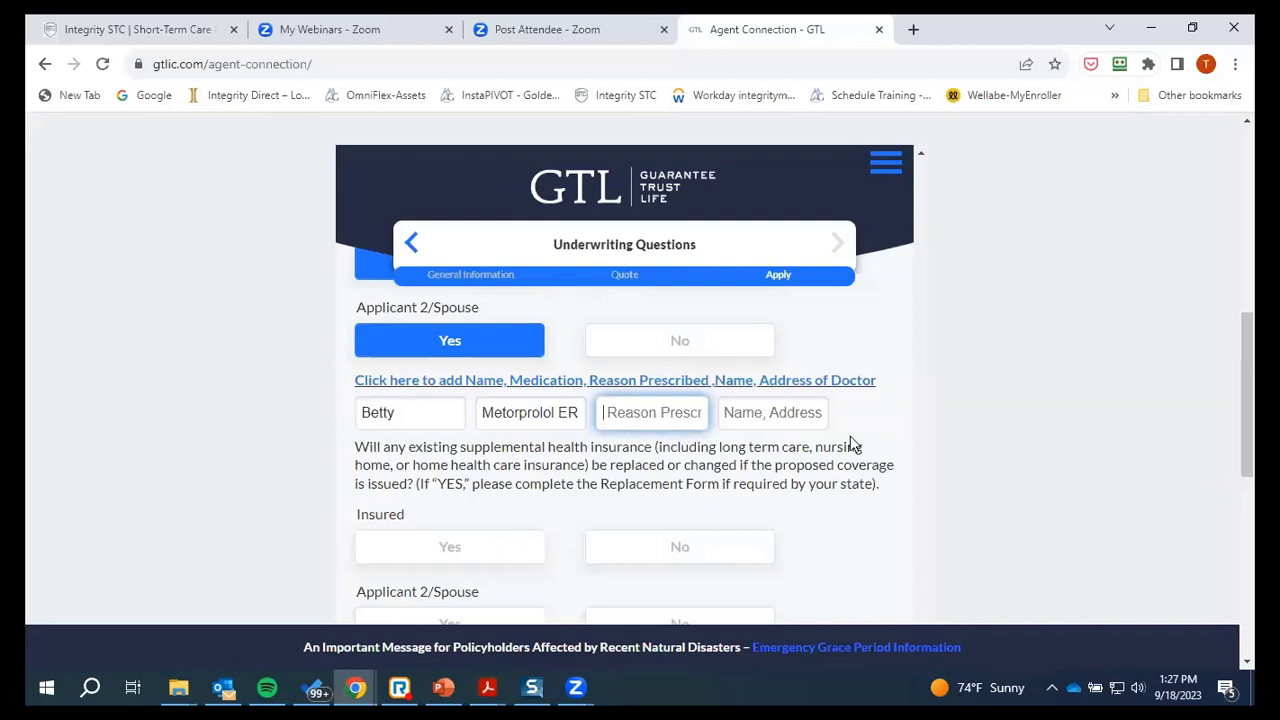
type("HBP")
key("Tab")
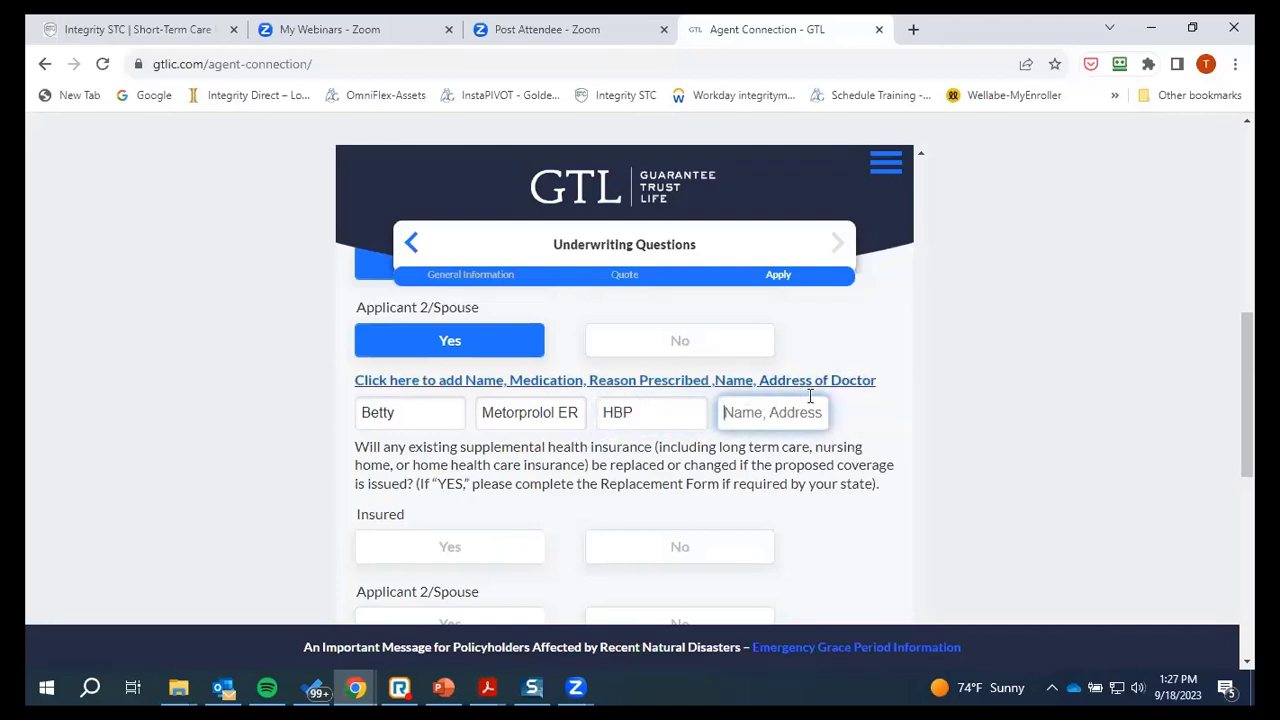
type("D")
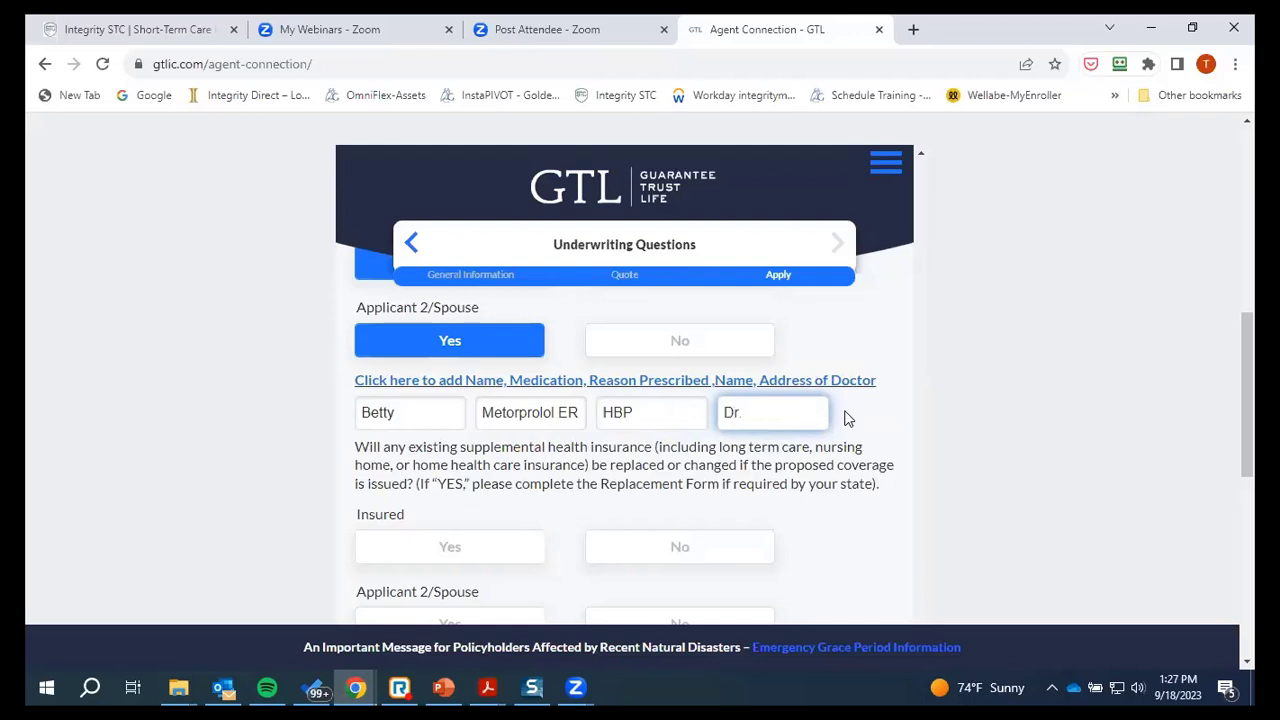
type("r. Jim Smi")
type("th,")
type(" Birmingh")
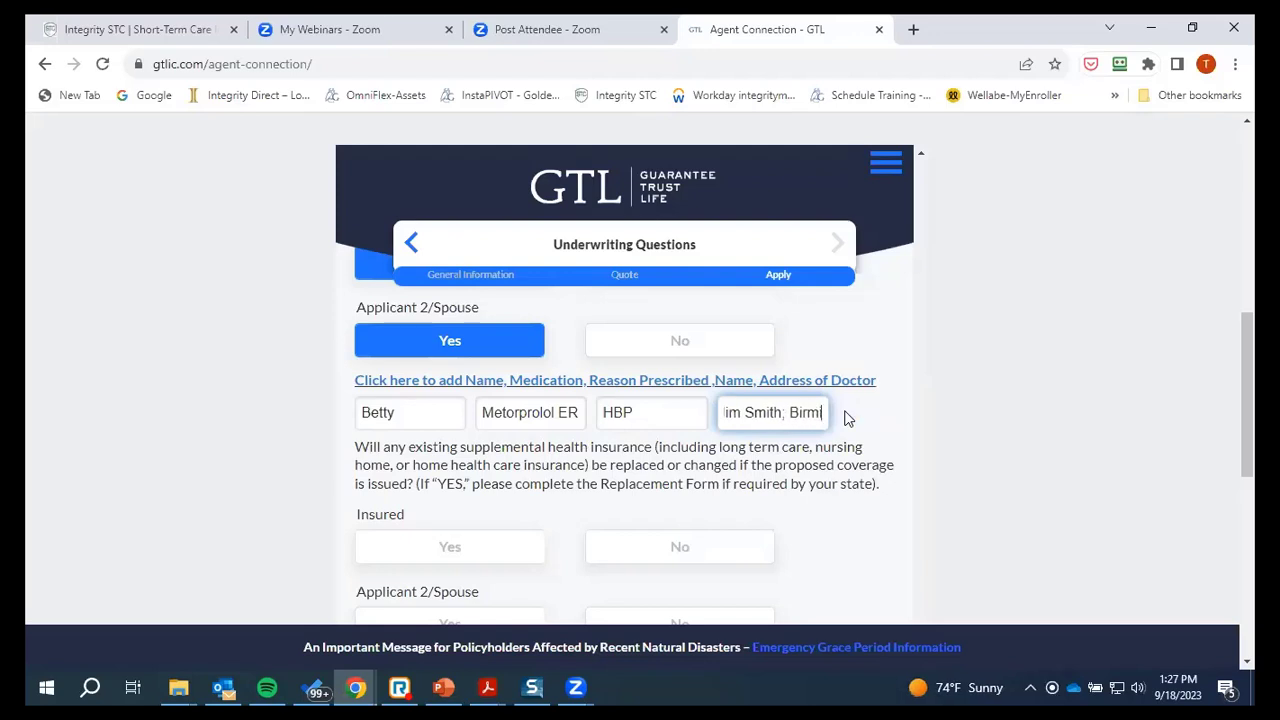
type("am")
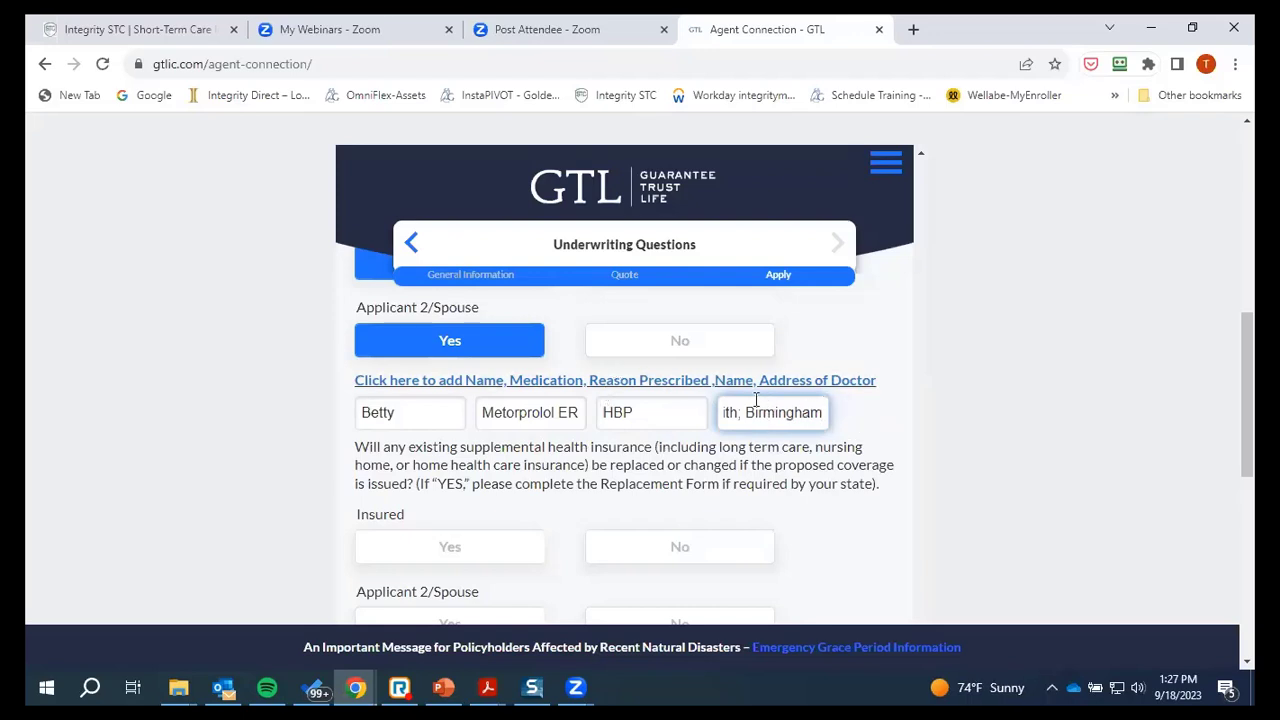
key("Tab")
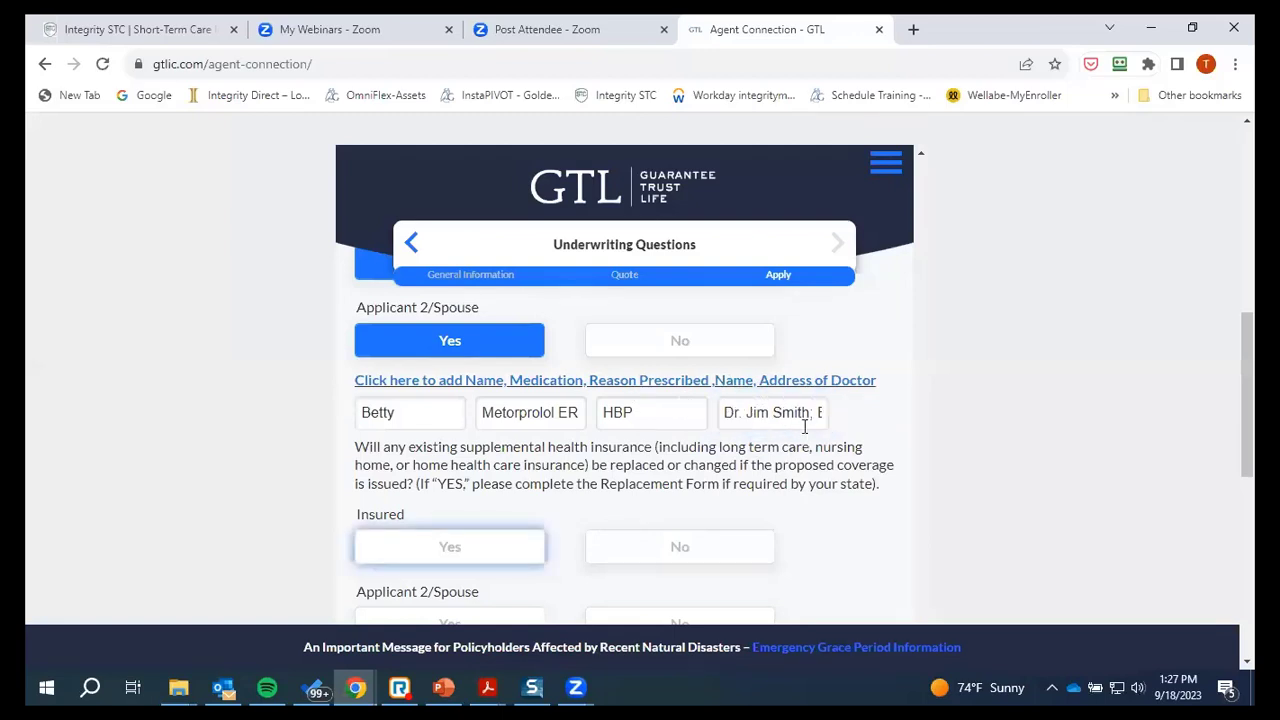
left_click(432, 380)
Fill the new medication row: patient's name, Atorvastatin 20mg, Cholesterol, and the doctor's name
left_click(406, 410)
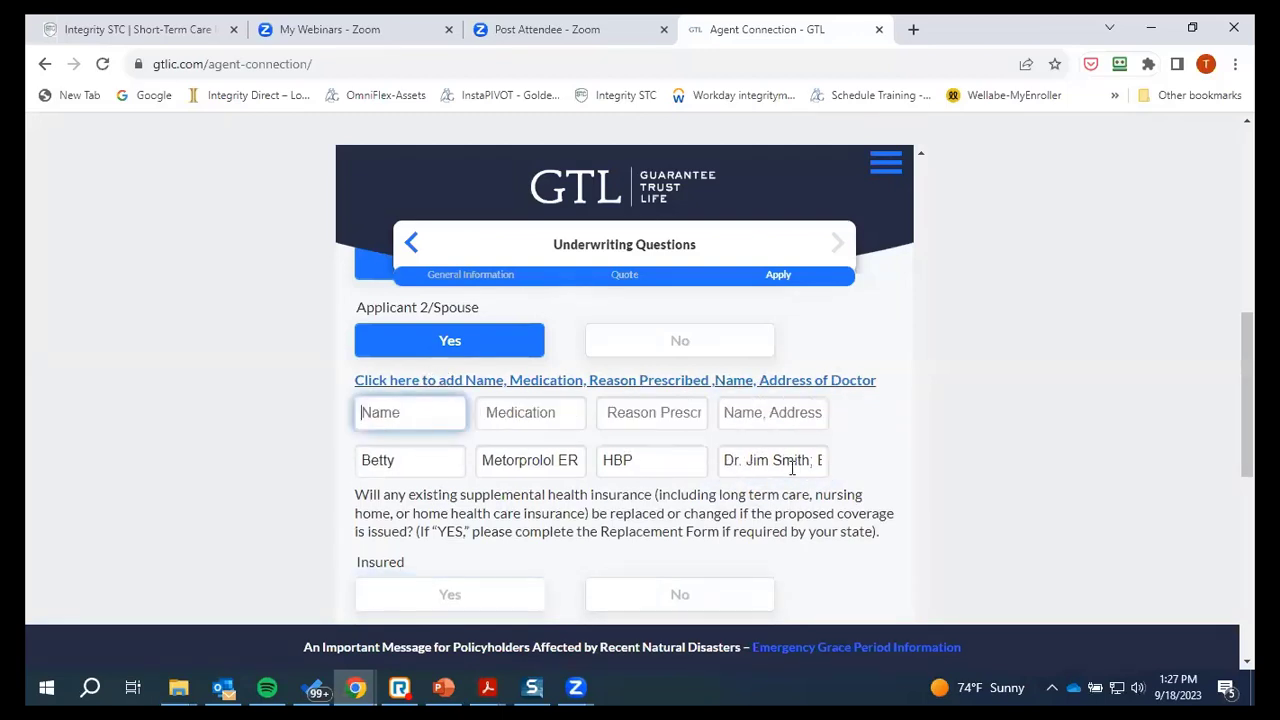
type("Joe")
key("Tab")
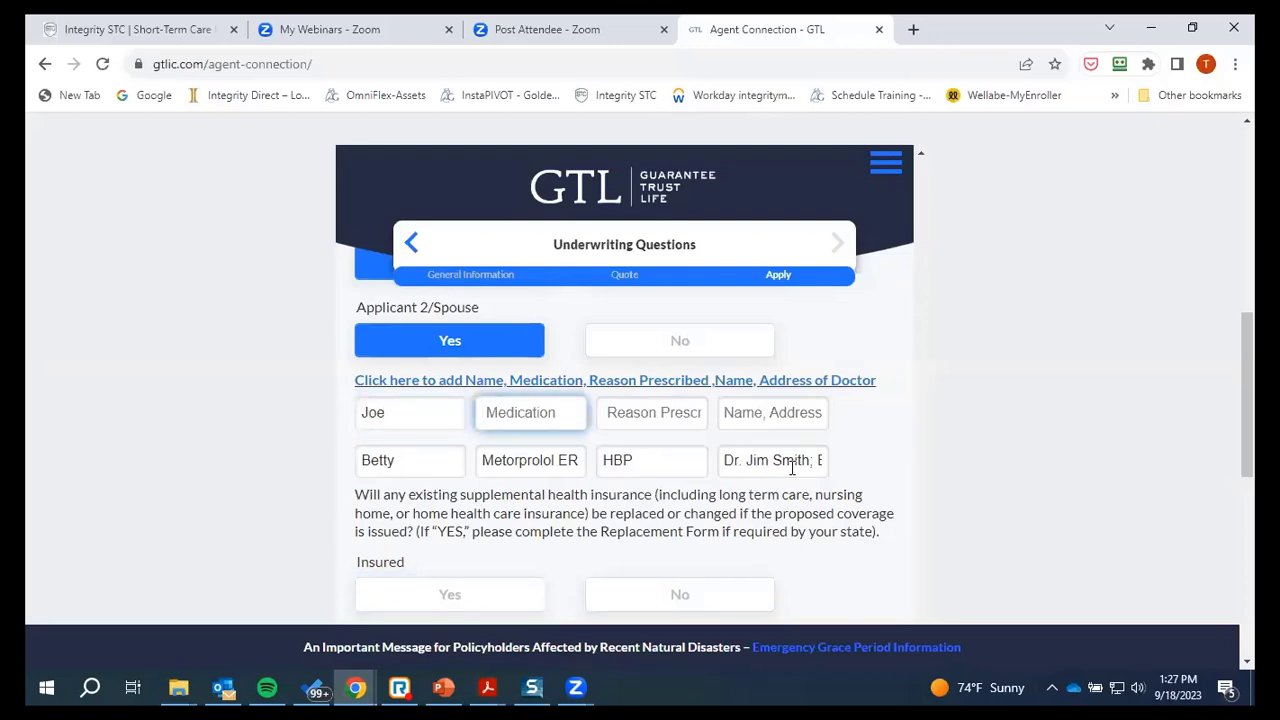
type("Atorvastatin")
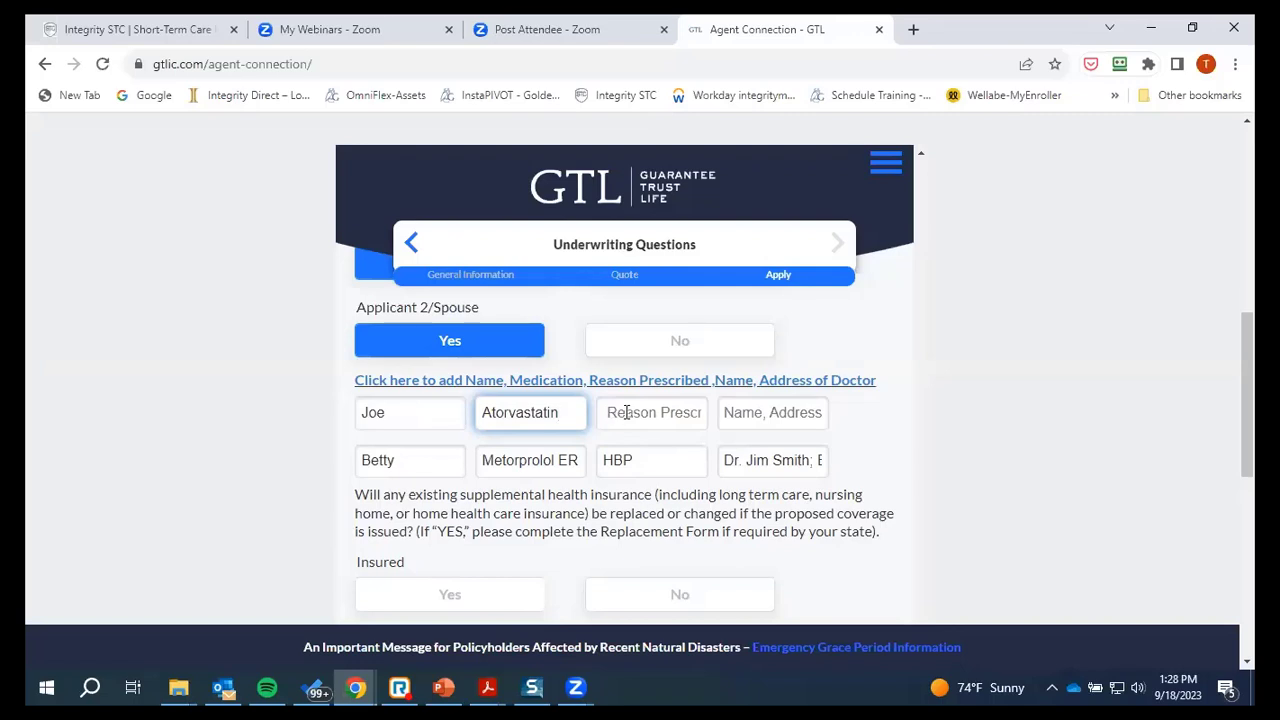
type("20mg")
left_click(626, 412)
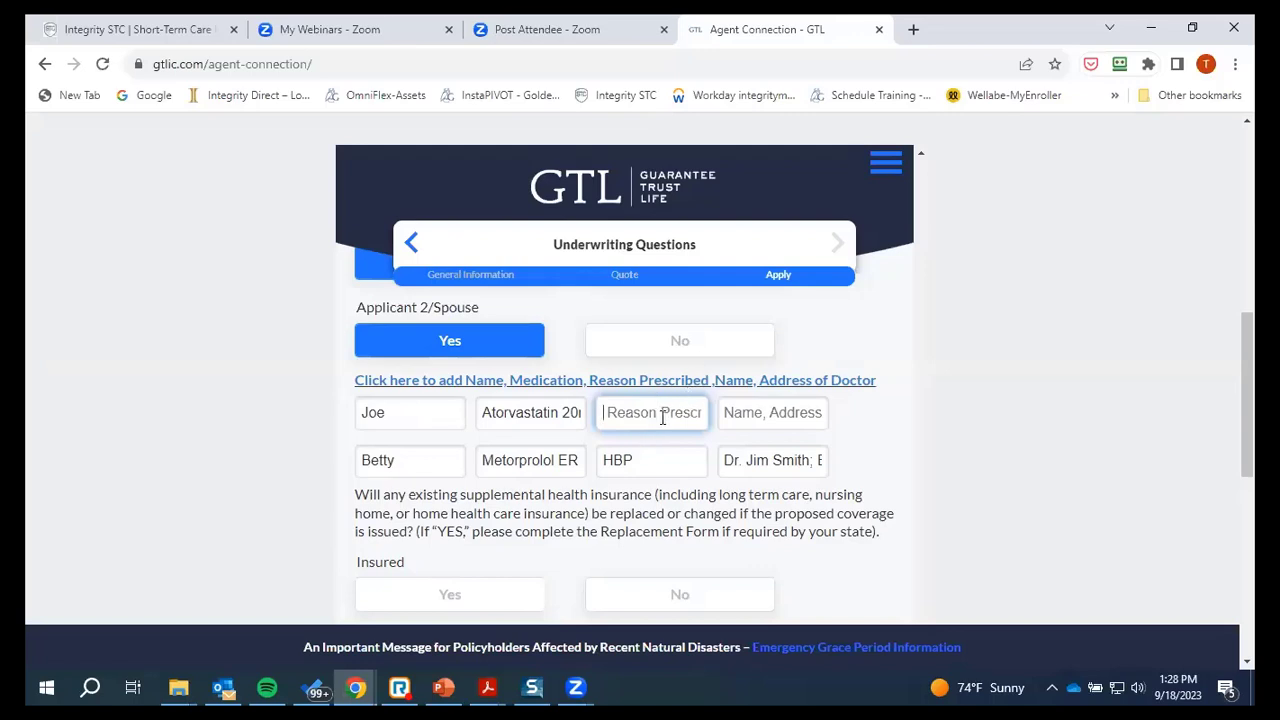
type("Cholesterol")
left_click(767, 413)
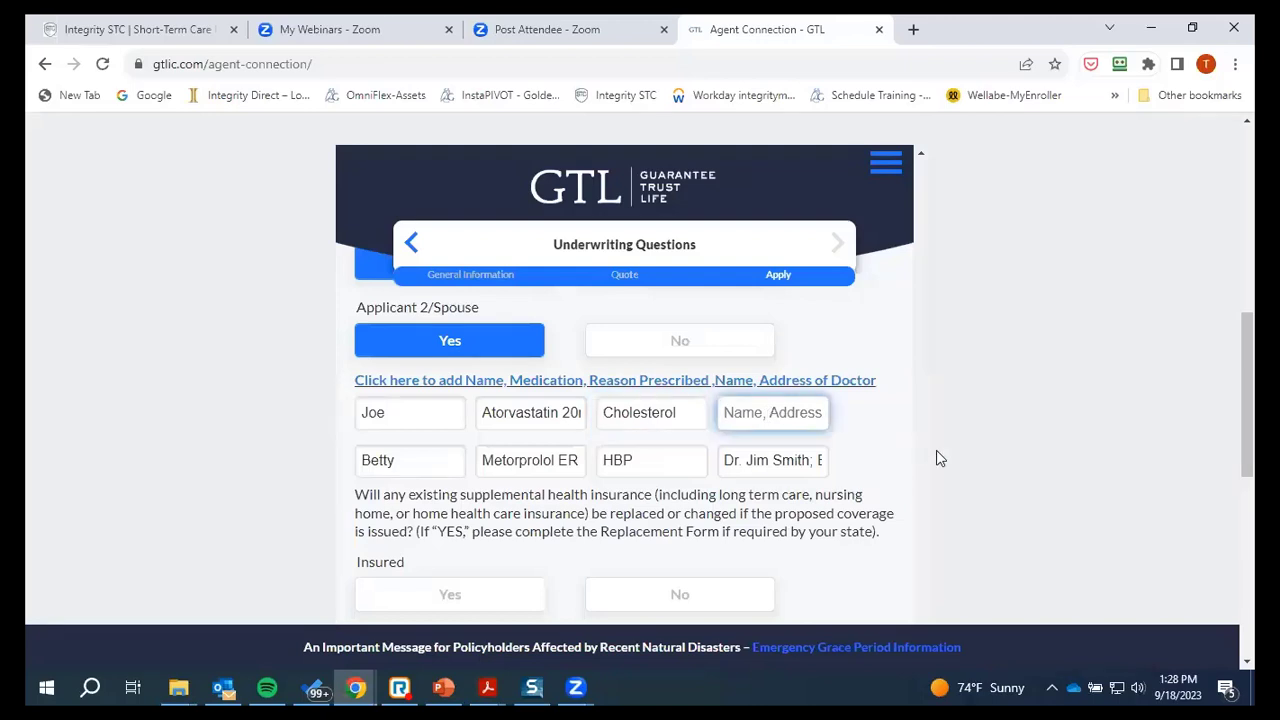
type("Dr. Bob")
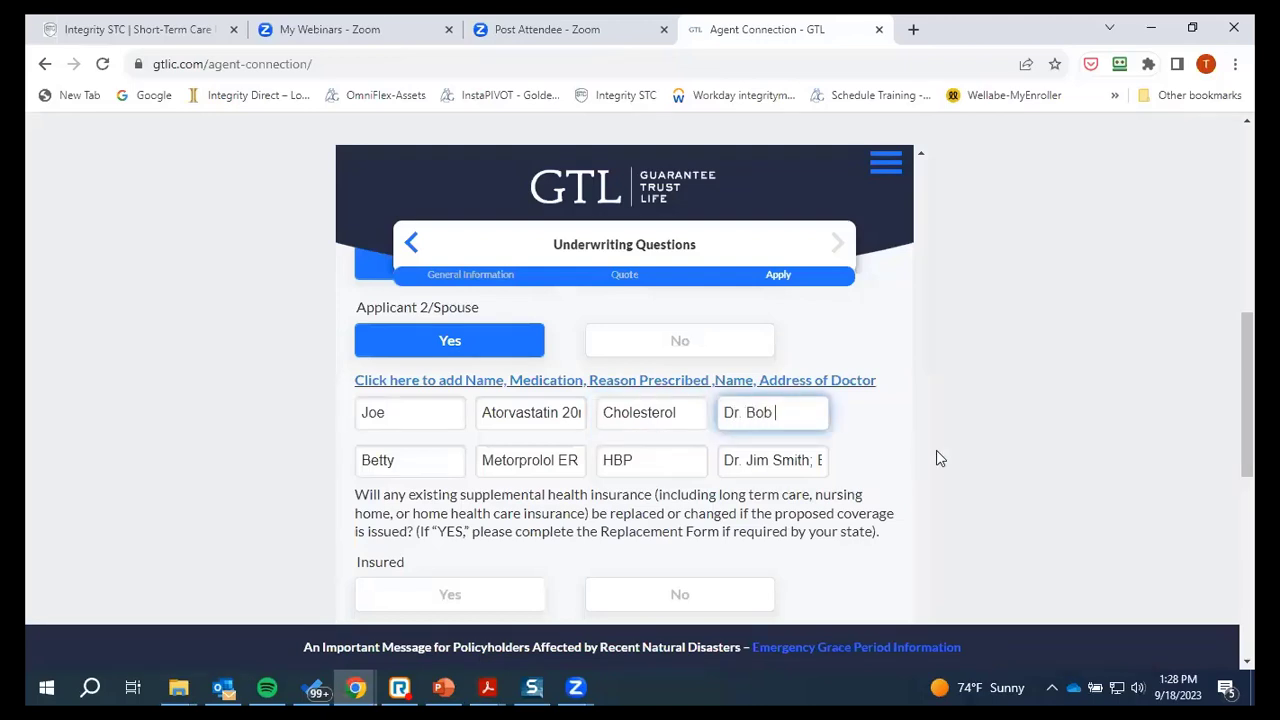
Answer No to the insurance replacement question for both applicants, leaving Secondary Addressee blank
scroll(710, 432, "down", 1)
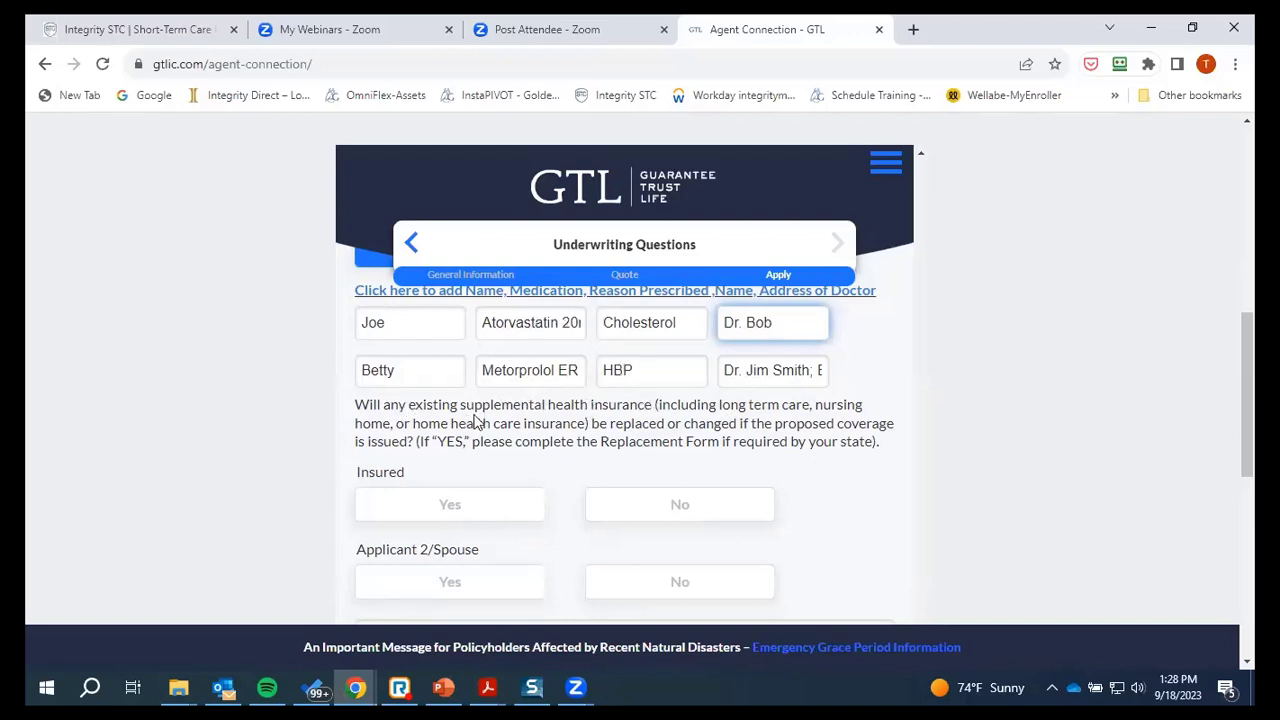
scroll(447, 393, "down", 1)
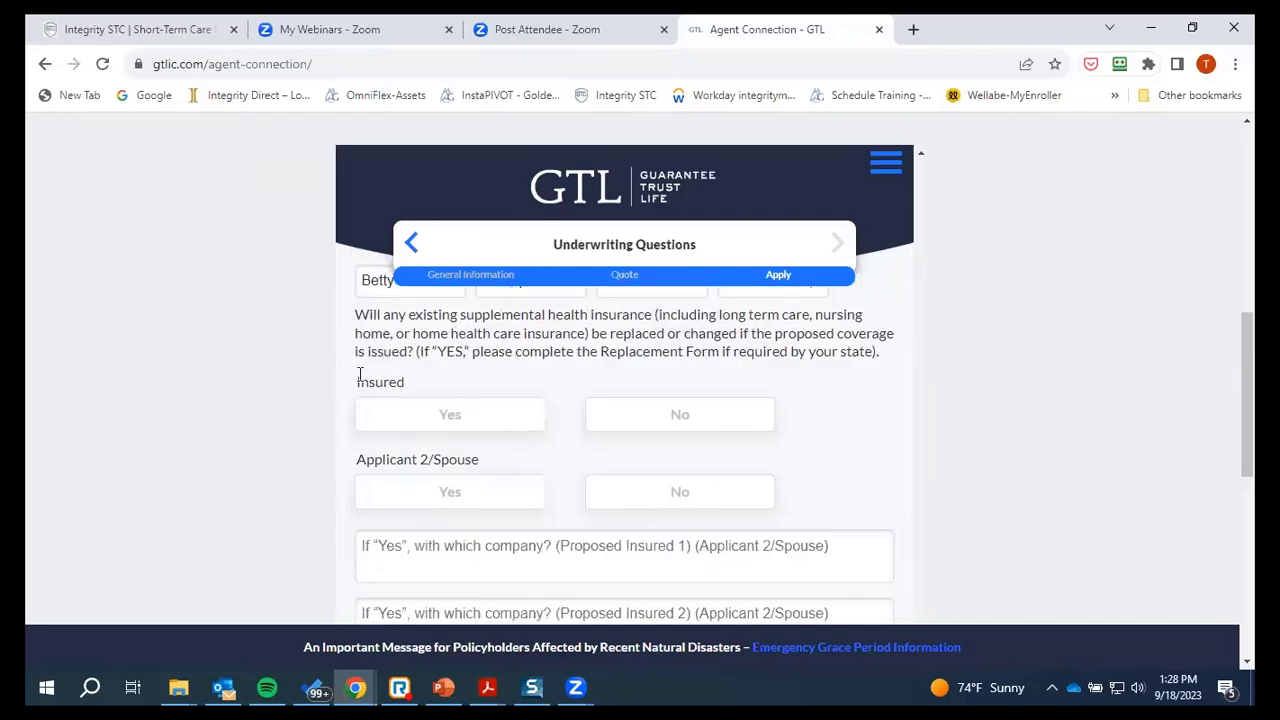
left_click(660, 418)
left_click(677, 491)
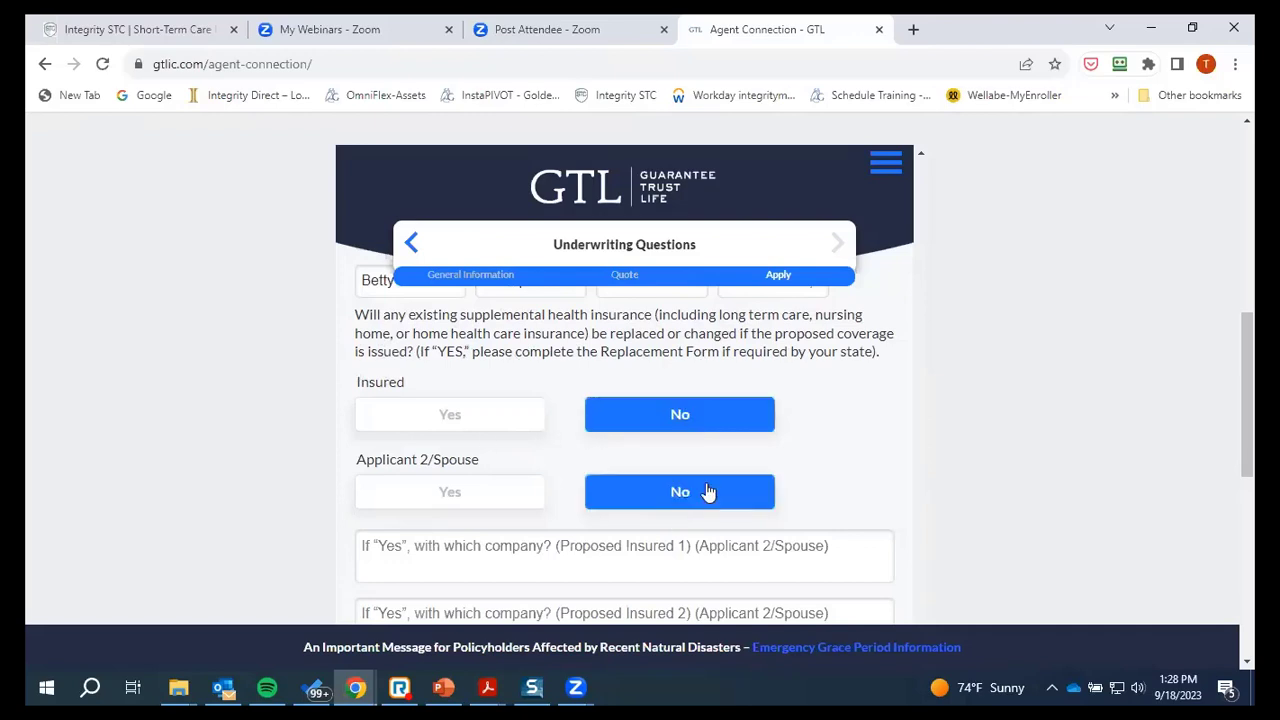
scroll(886, 403, "down", 2)
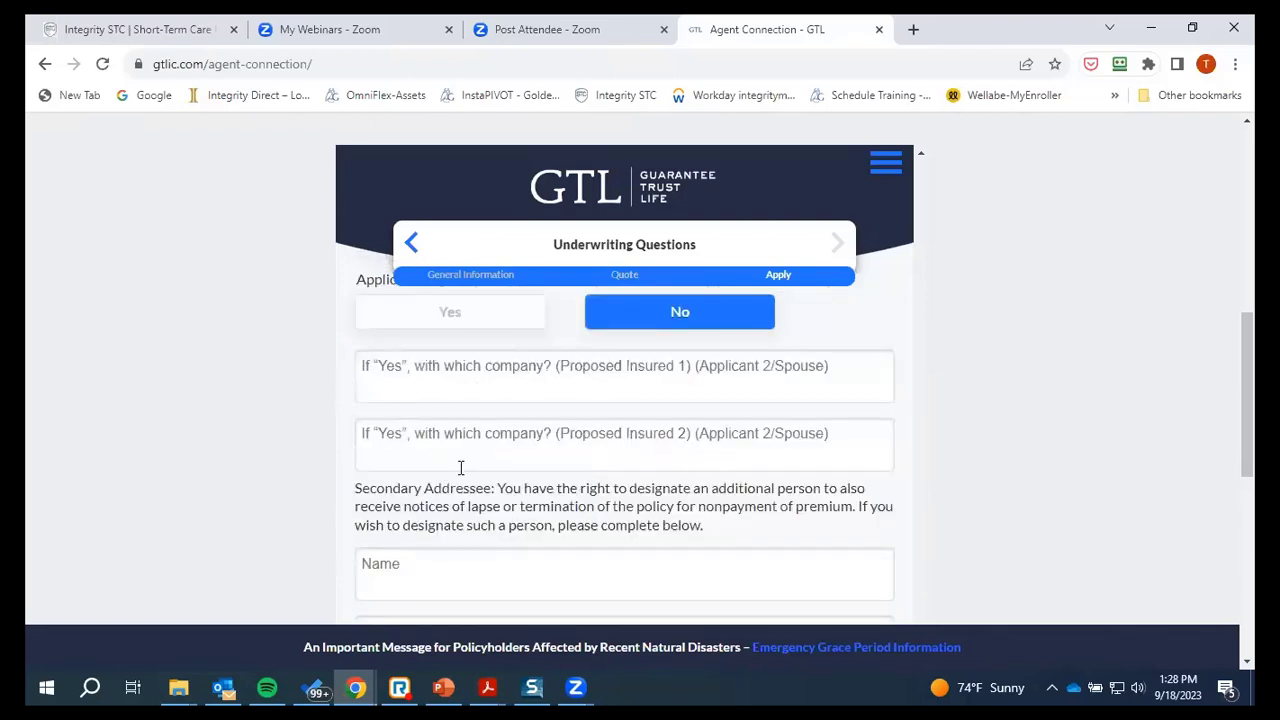
scroll(557, 380, "down", 1)
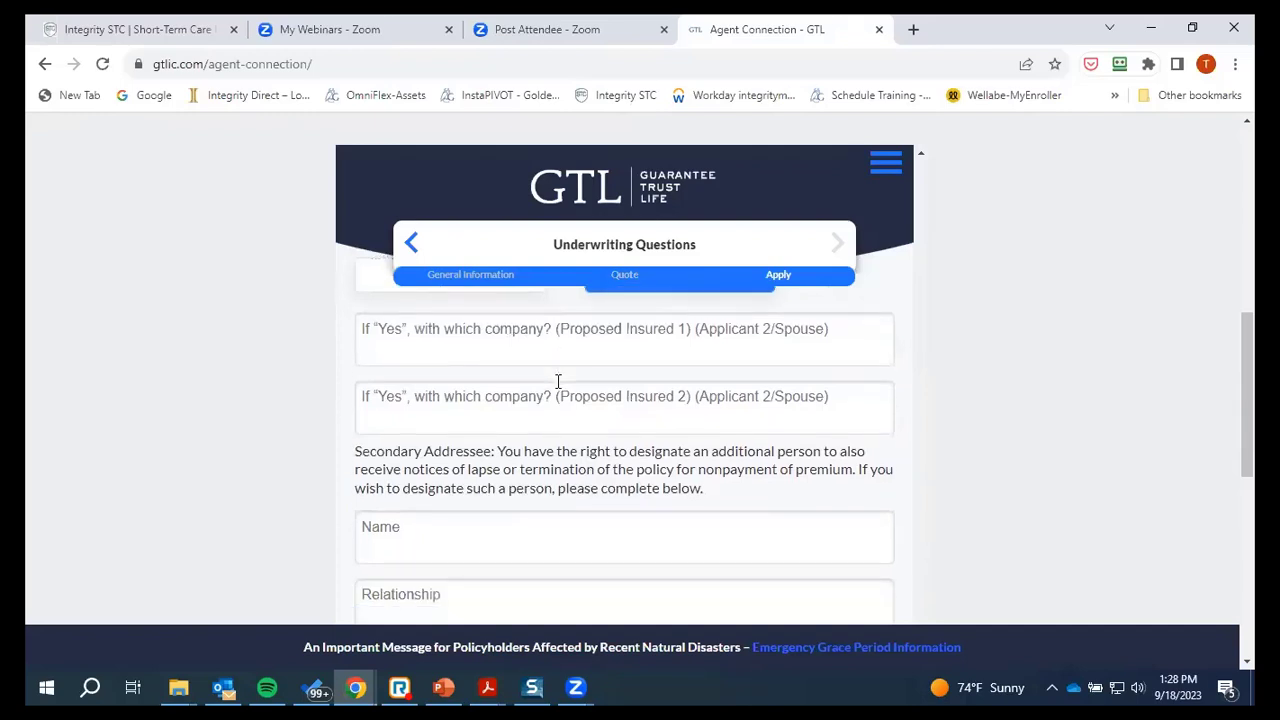
scroll(519, 330, "down", 2)
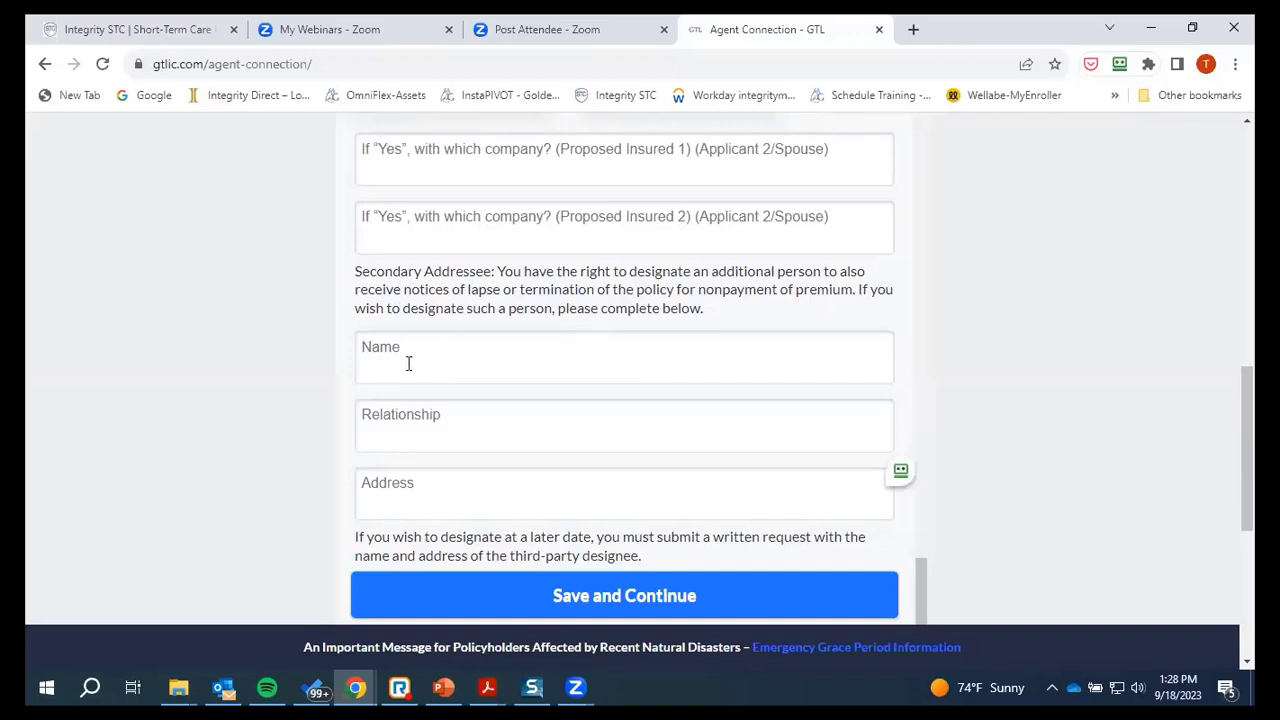
scroll(434, 354, "down", 1)
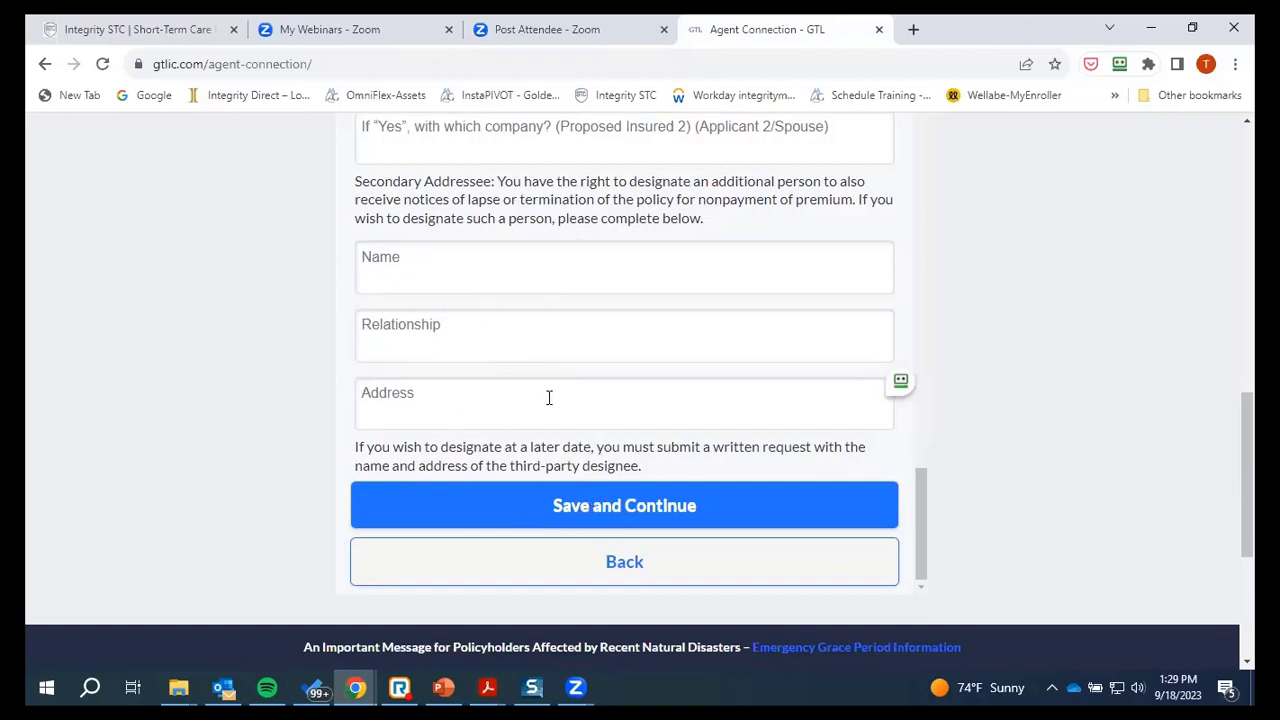
Save the underwriting answers and continue to the Authorization and Agent's Statement page
left_click(603, 512)
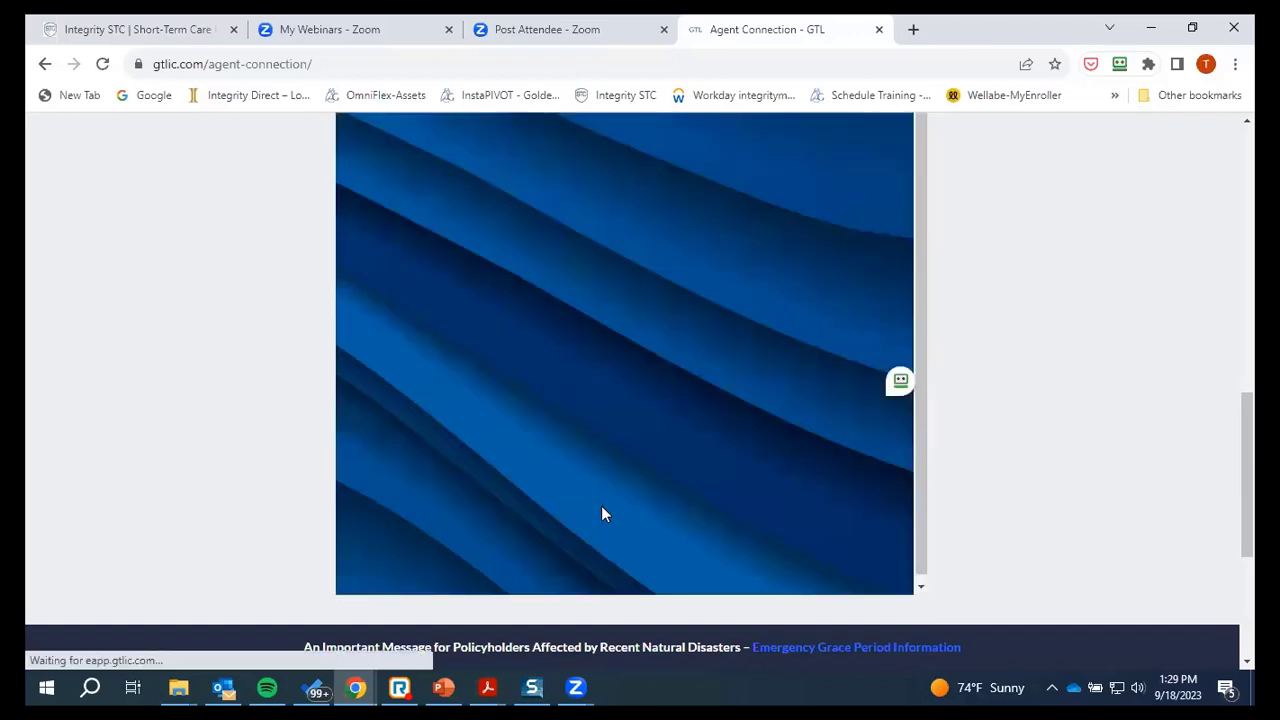
scroll(617, 340, "up", 4)
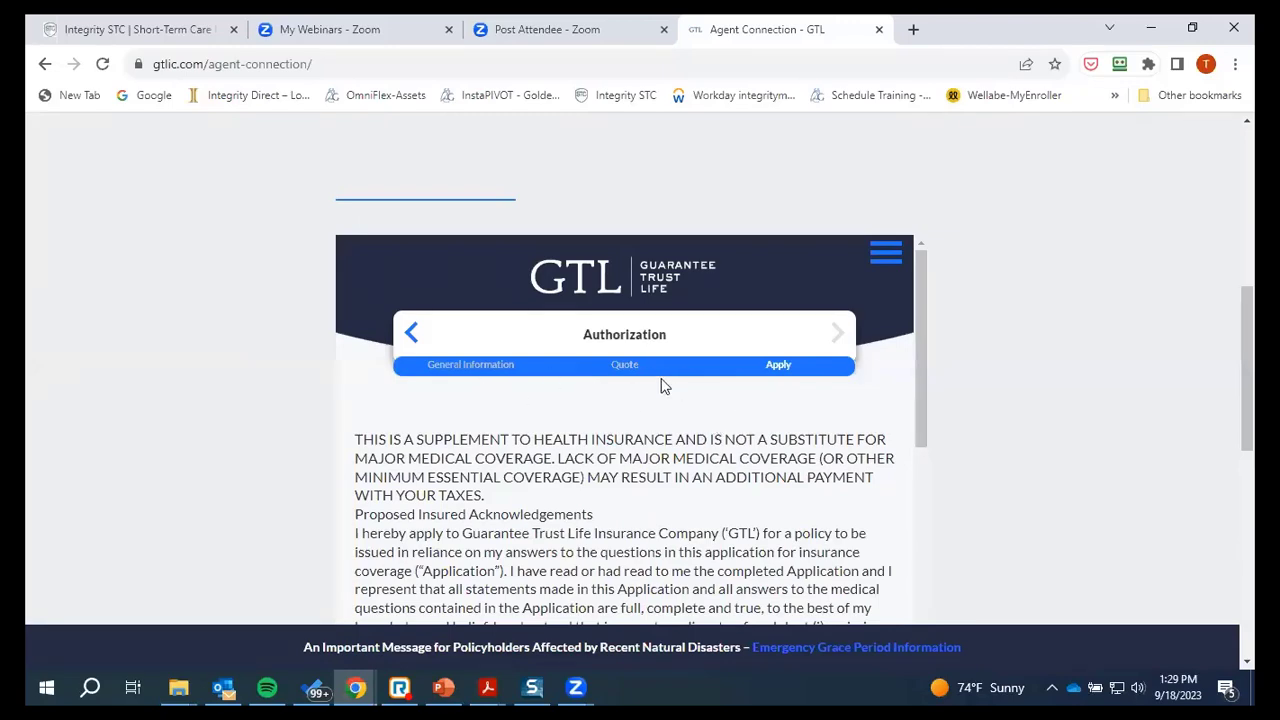
scroll(580, 490, "down", 2)
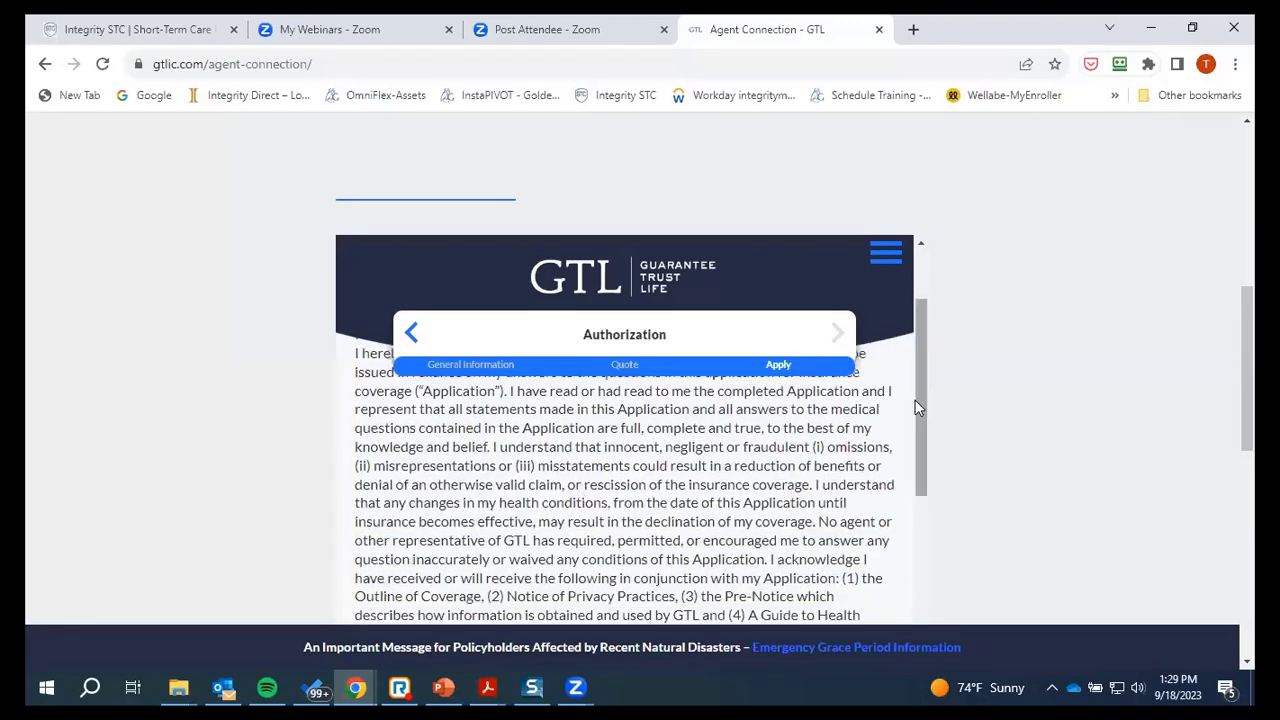
scroll(922, 410, "up", 2)
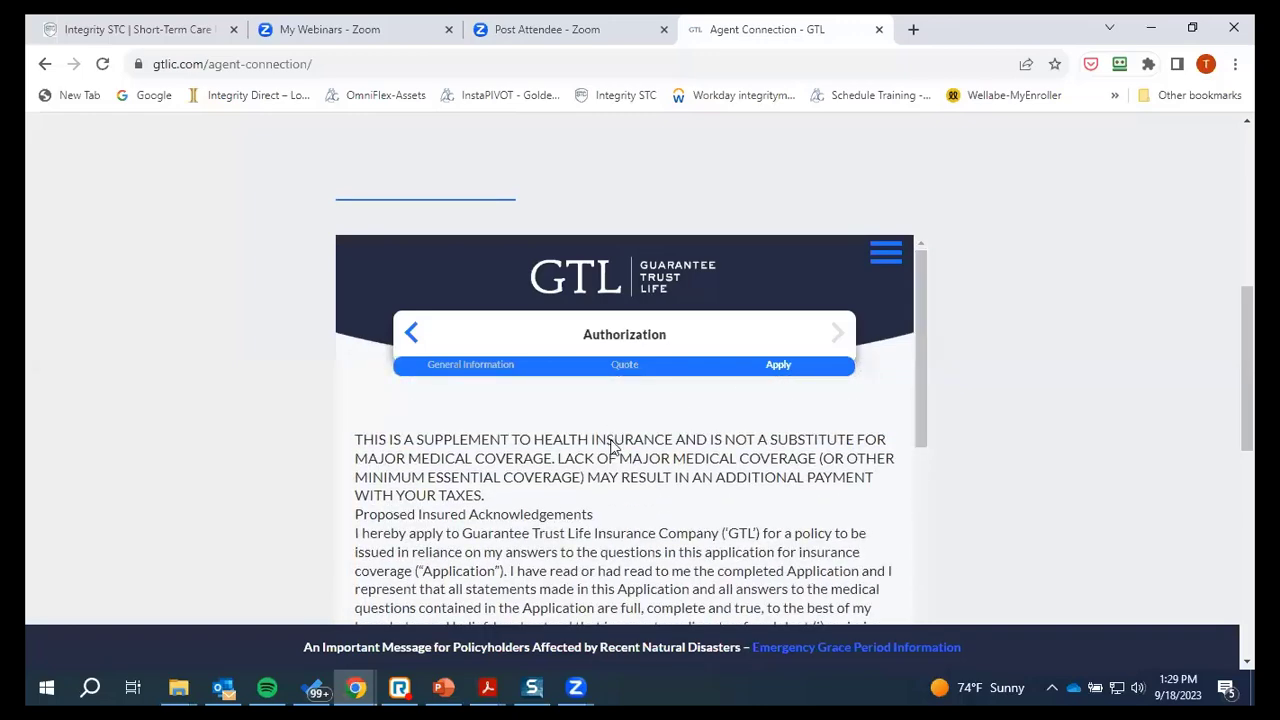
scroll(640, 406, "down", 1)
scroll(618, 483, "down", 5)
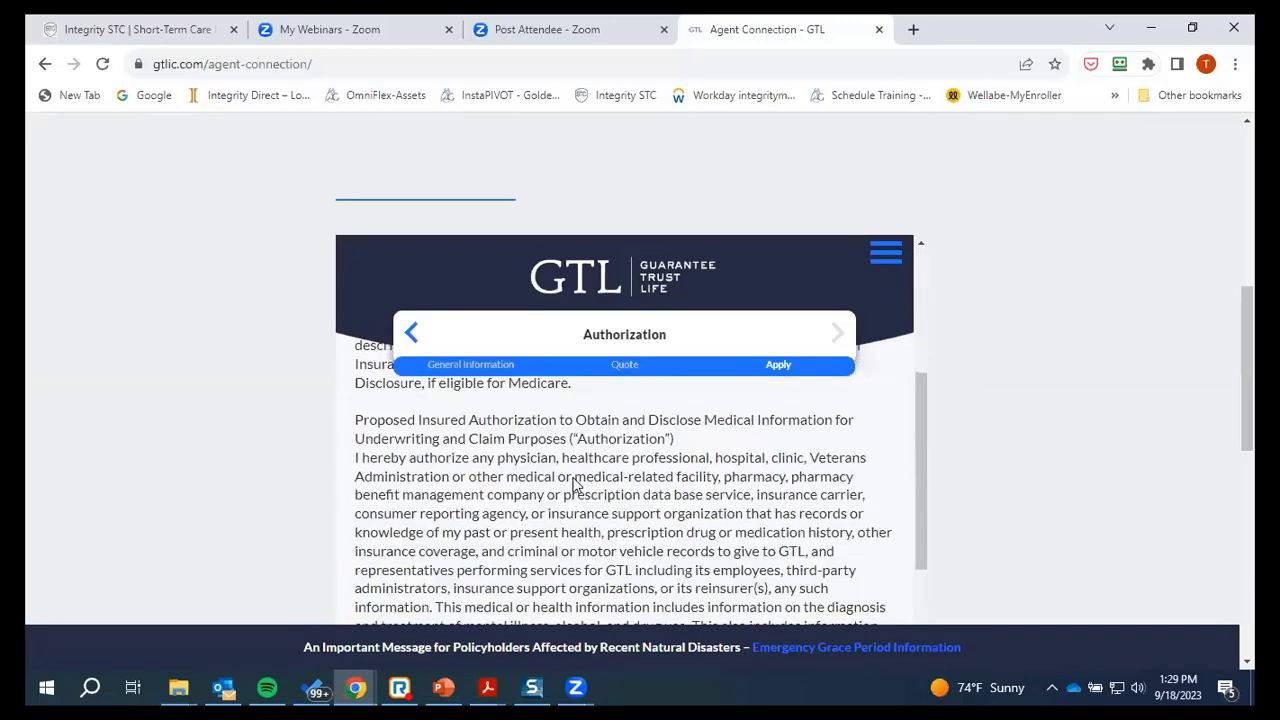
scroll(568, 493, "down", 2)
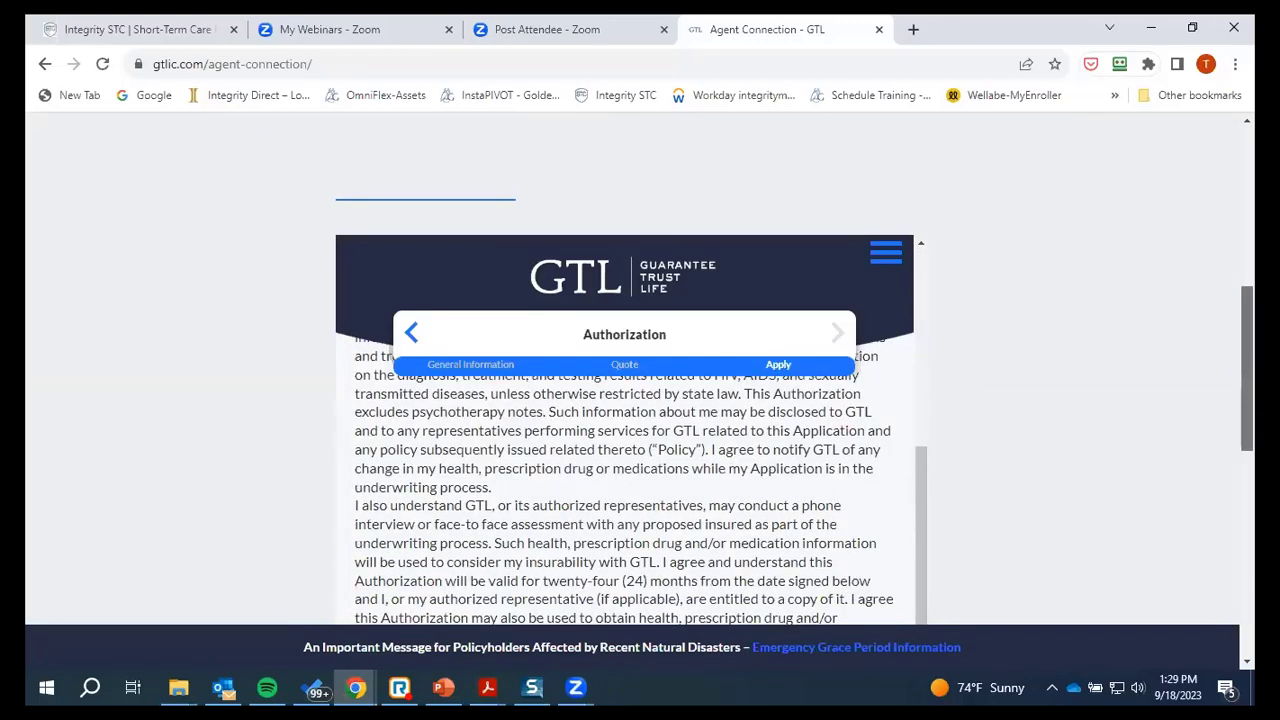
scroll(568, 493, "down", 3)
scroll(730, 365, "up", 1)
scroll(730, 365, "up", 3)
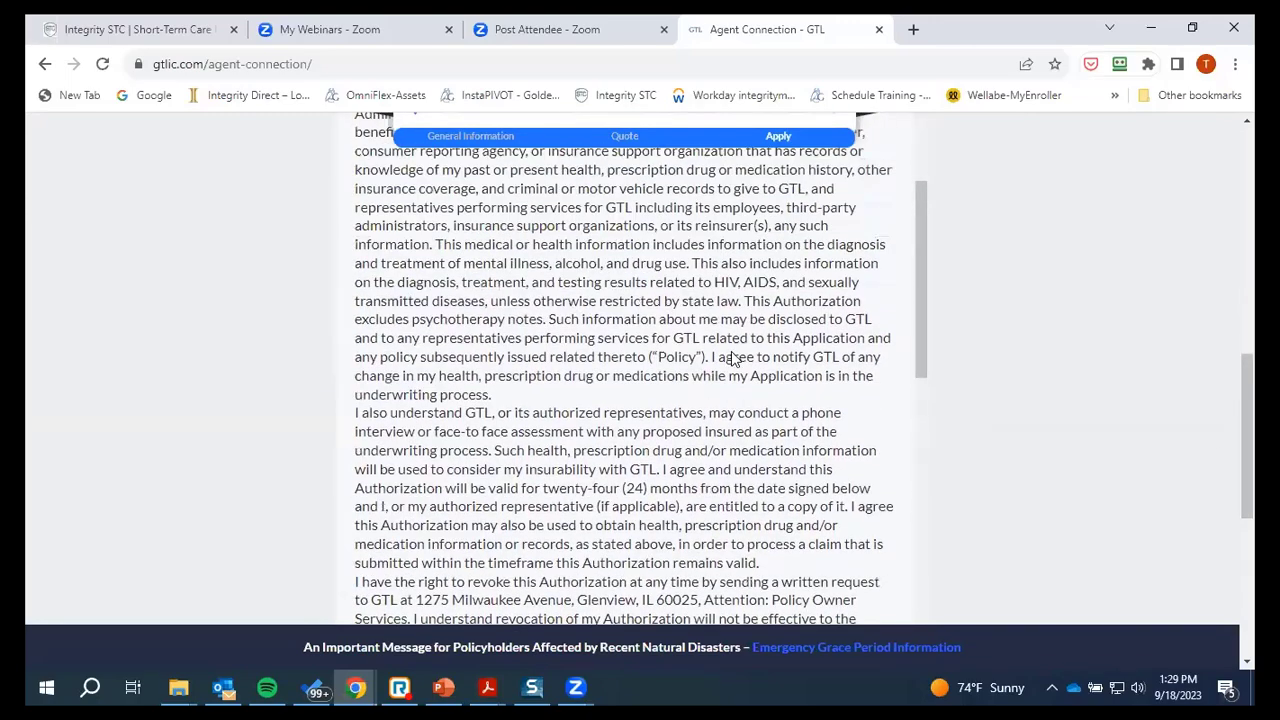
scroll(730, 365, "down", 3)
scroll(730, 365, "down", 3)
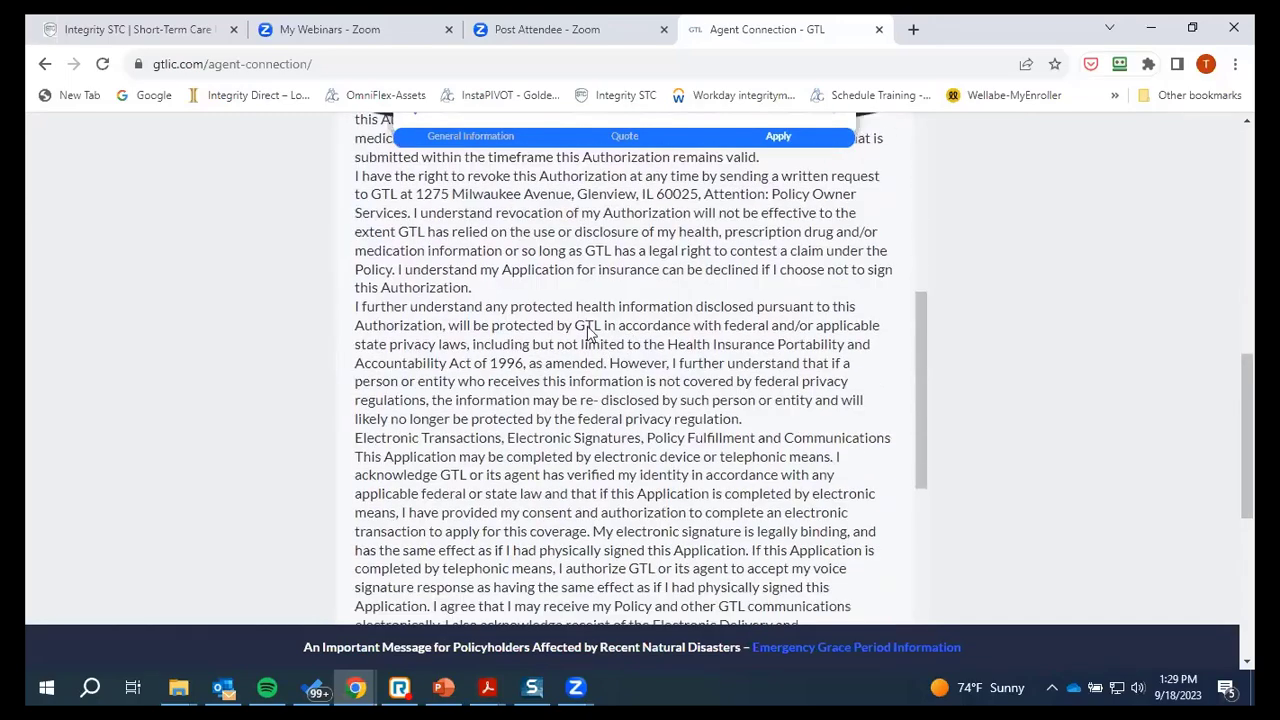
scroll(450, 323, "down", 2)
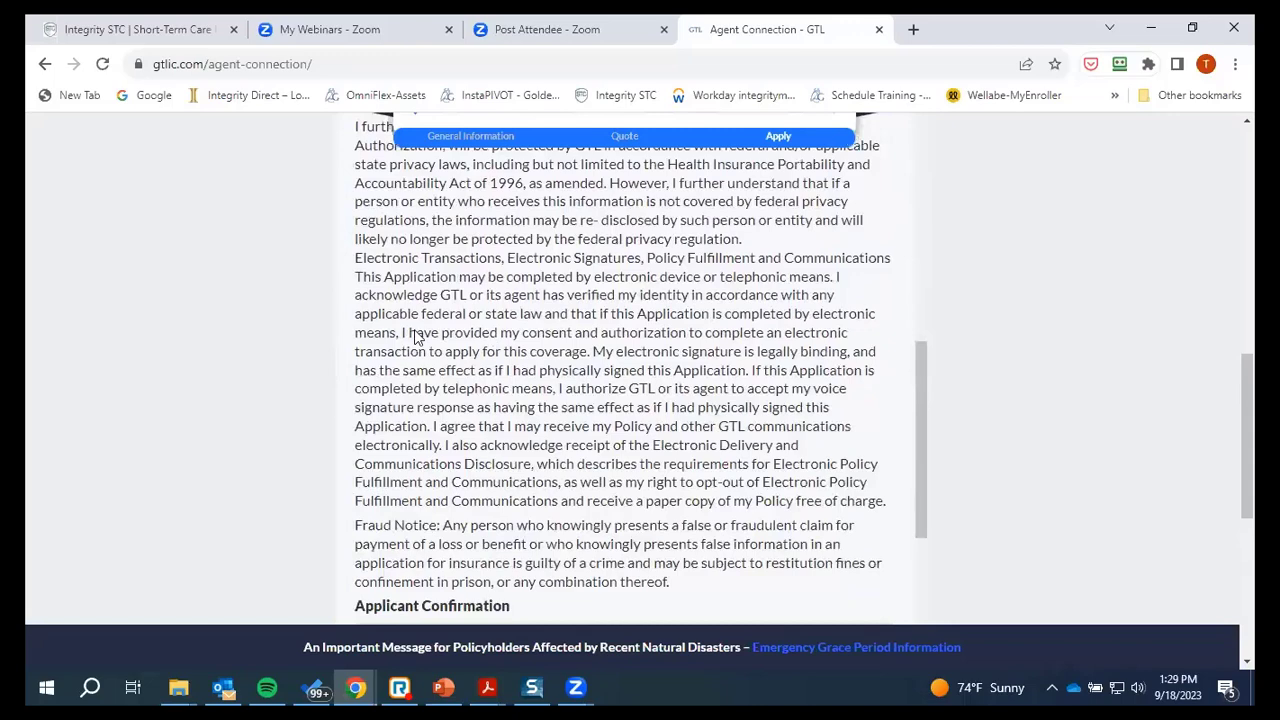
scroll(421, 322, "down", 1)
Review the rest of the Agent's Statement, then bring the PowerPoint Presentation PDF forward in Acrobat
scroll(422, 258, "up", 2)
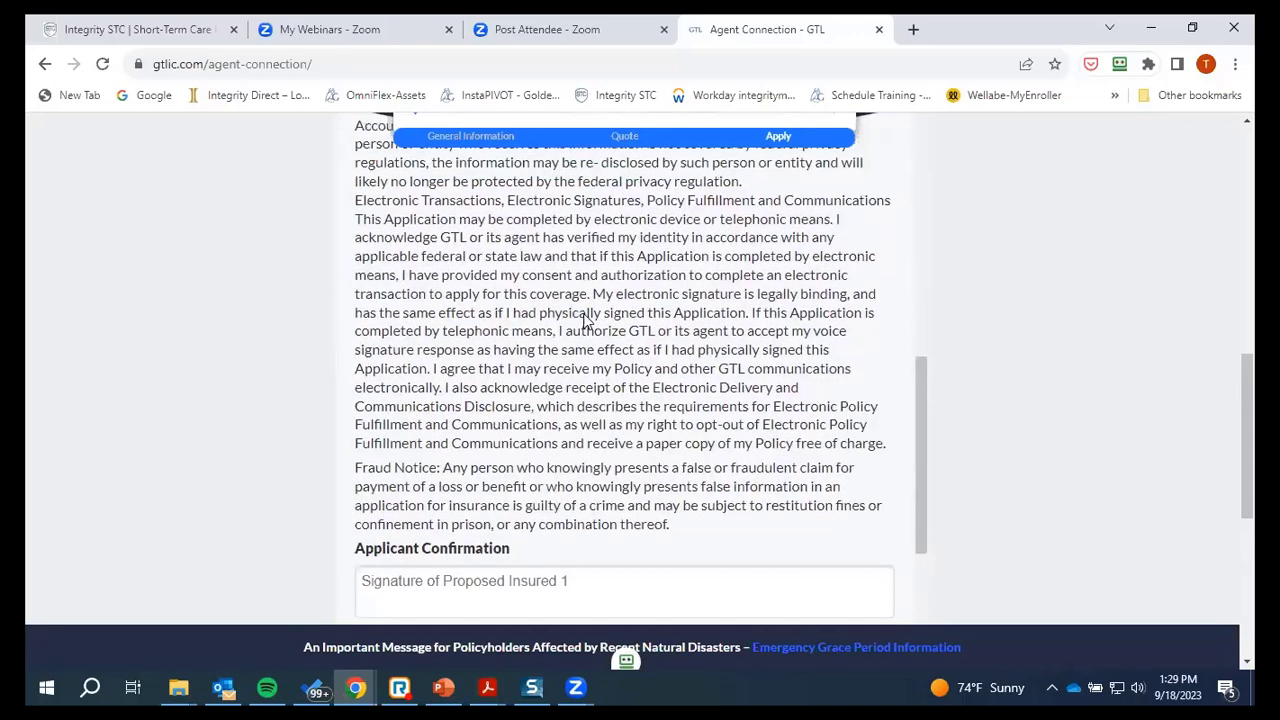
scroll(504, 406, "down", 2)
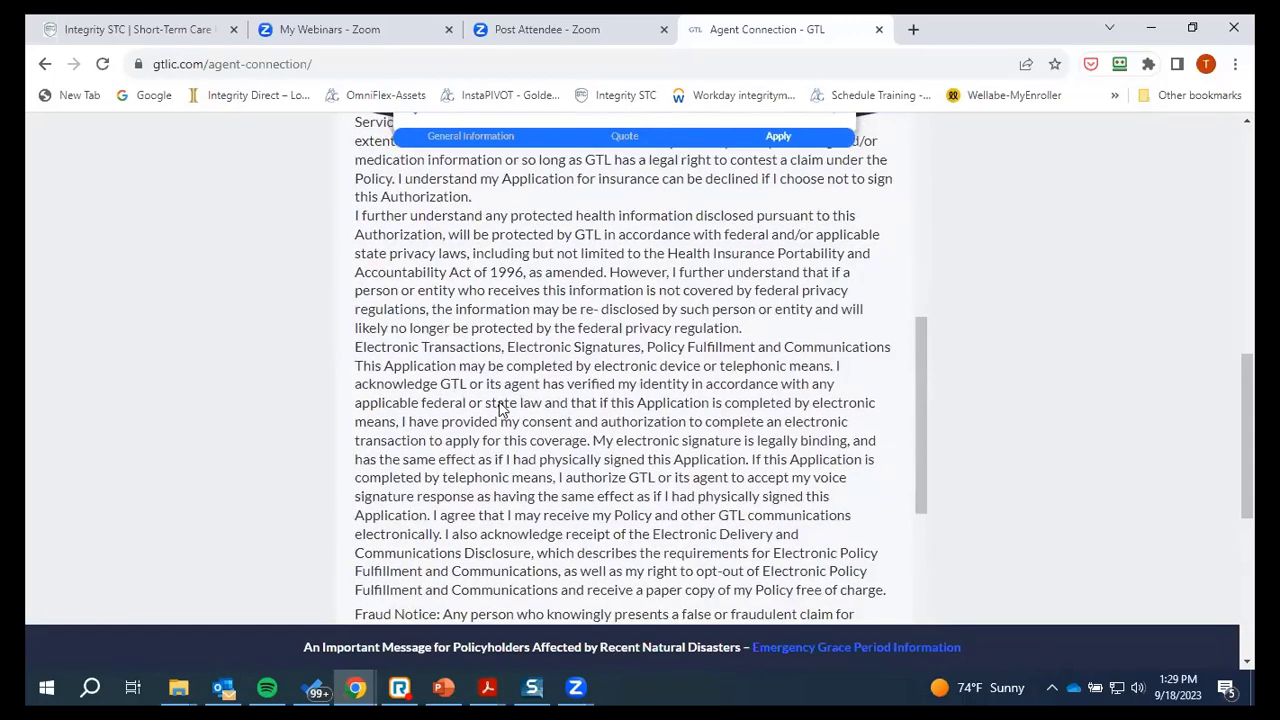
scroll(560, 366, "down", 2)
scroll(514, 276, "down", 2)
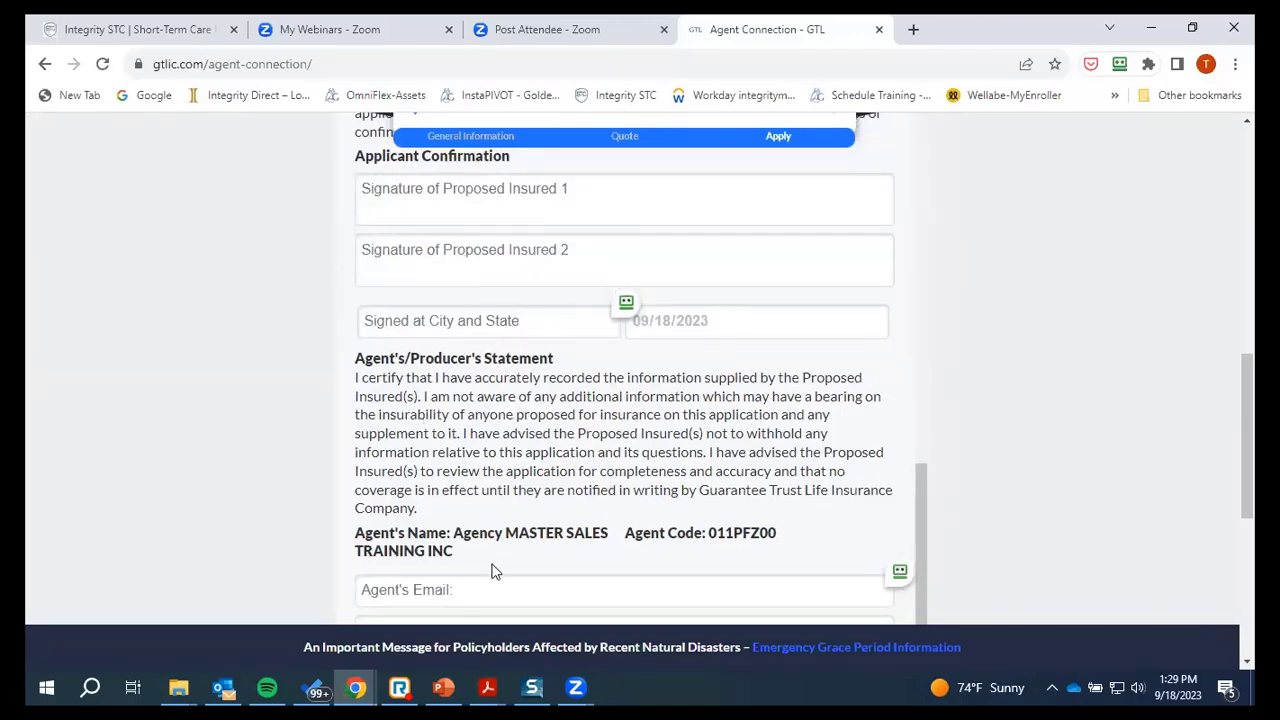
scroll(495, 425, "down", 2)
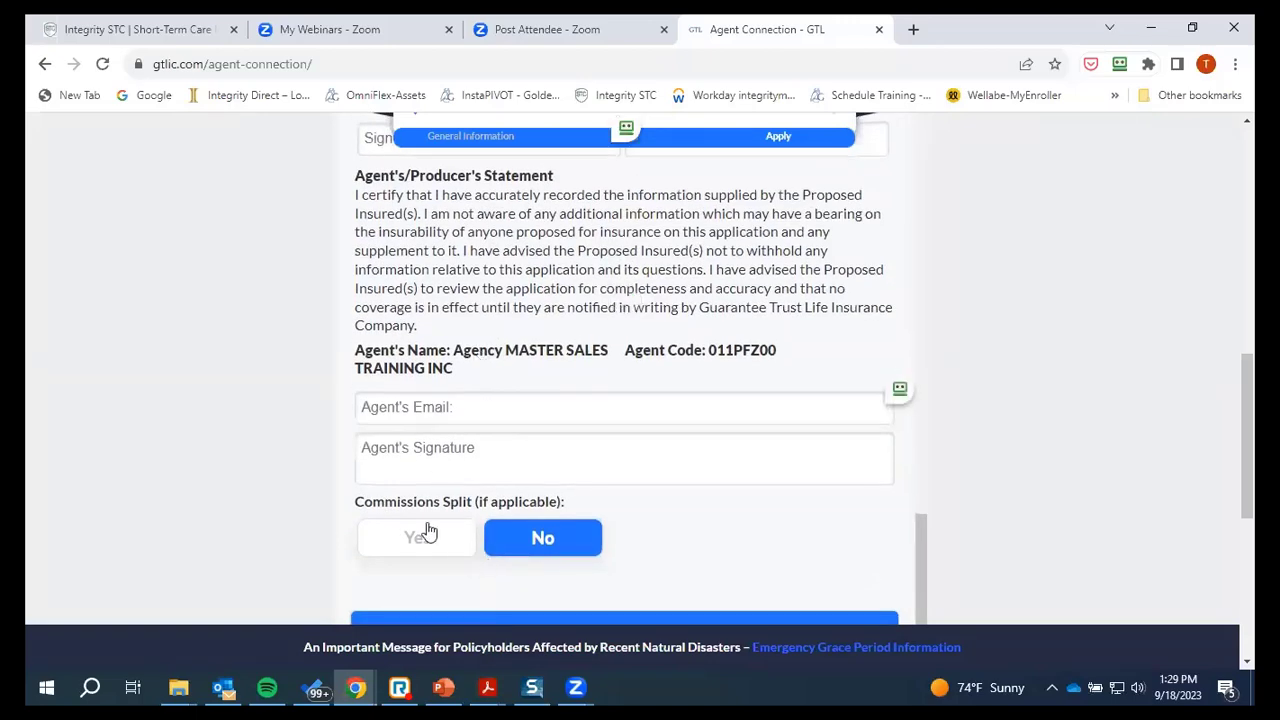
scroll(821, 518, "down", 1)
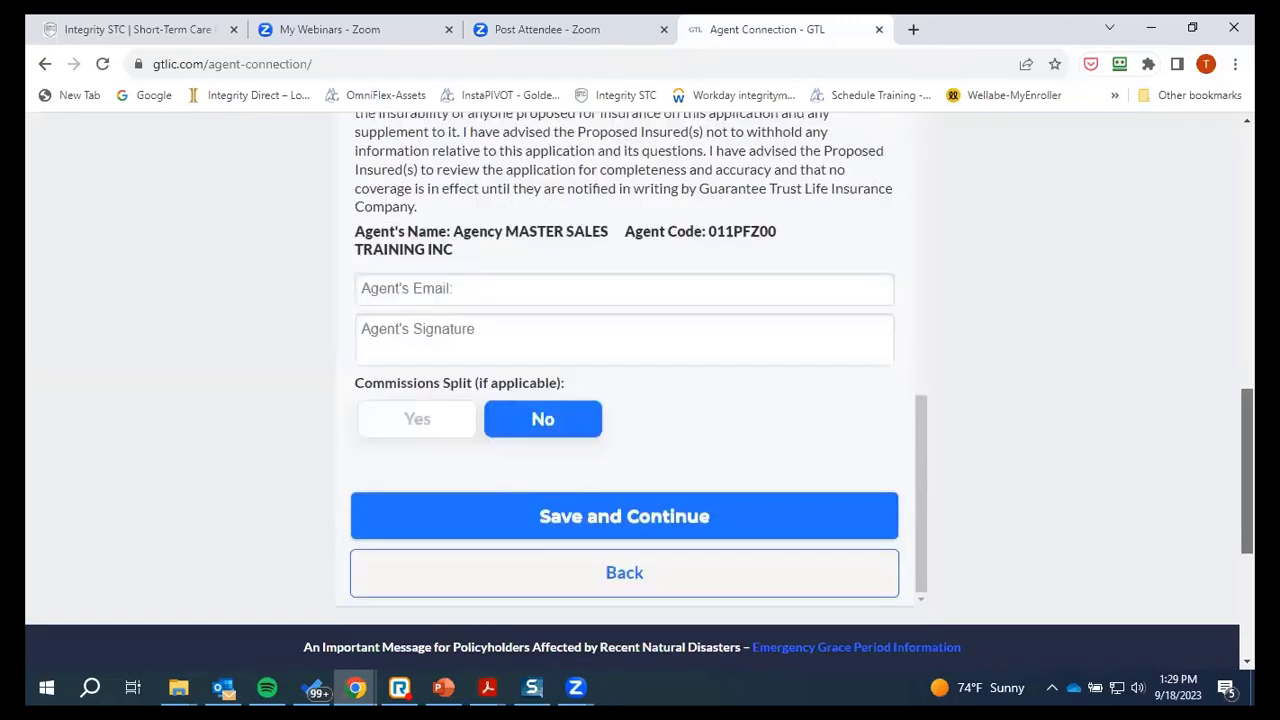
scroll(763, 423, "down", 1)
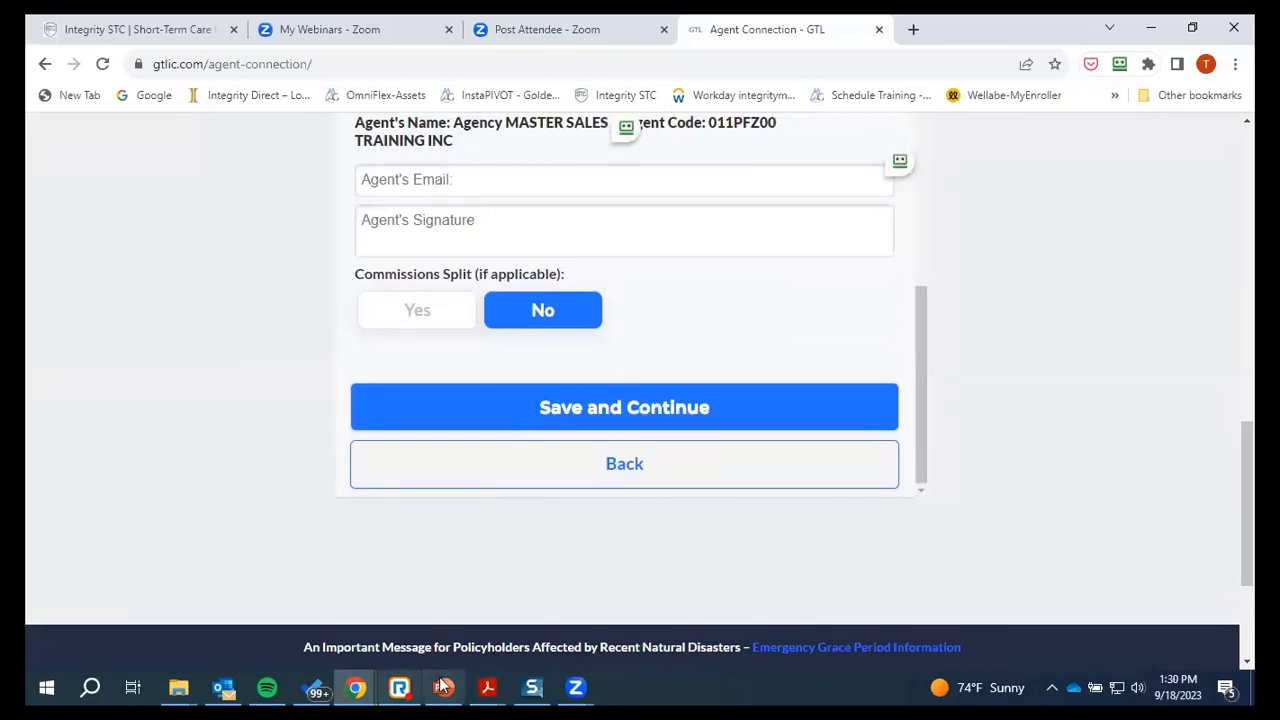
mouse_move(487, 686)
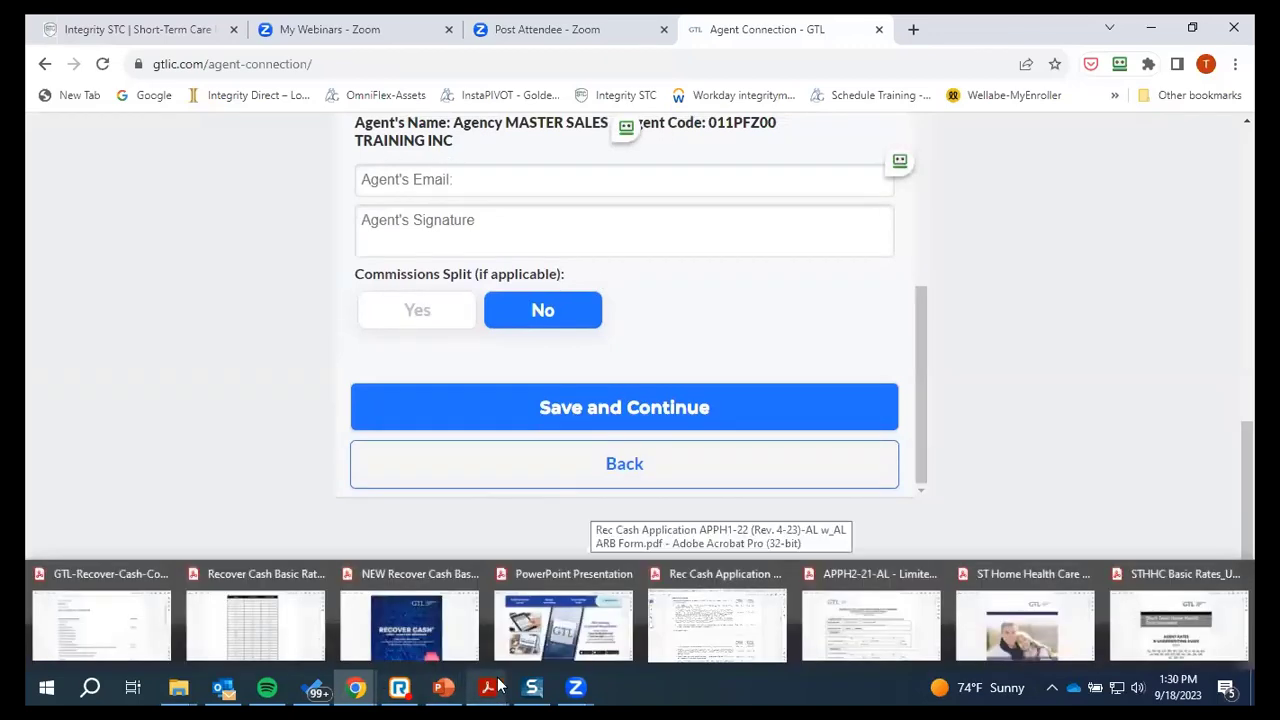
left_click(563, 625)
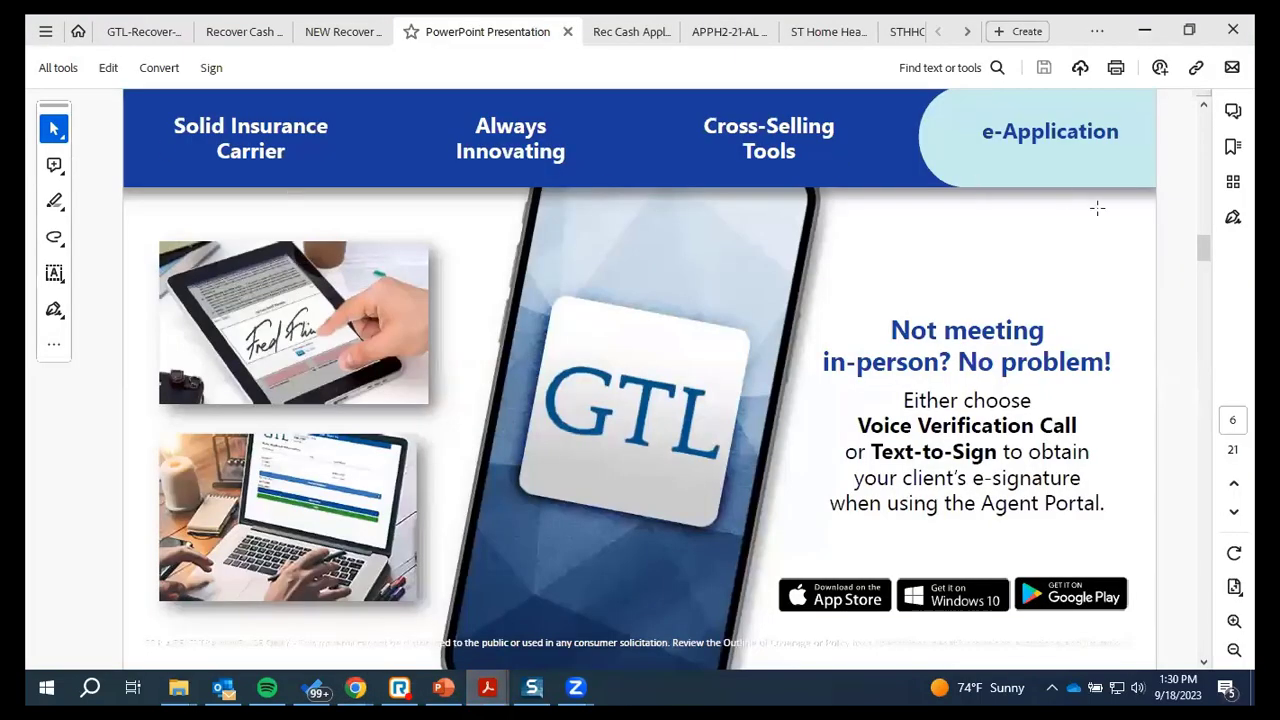
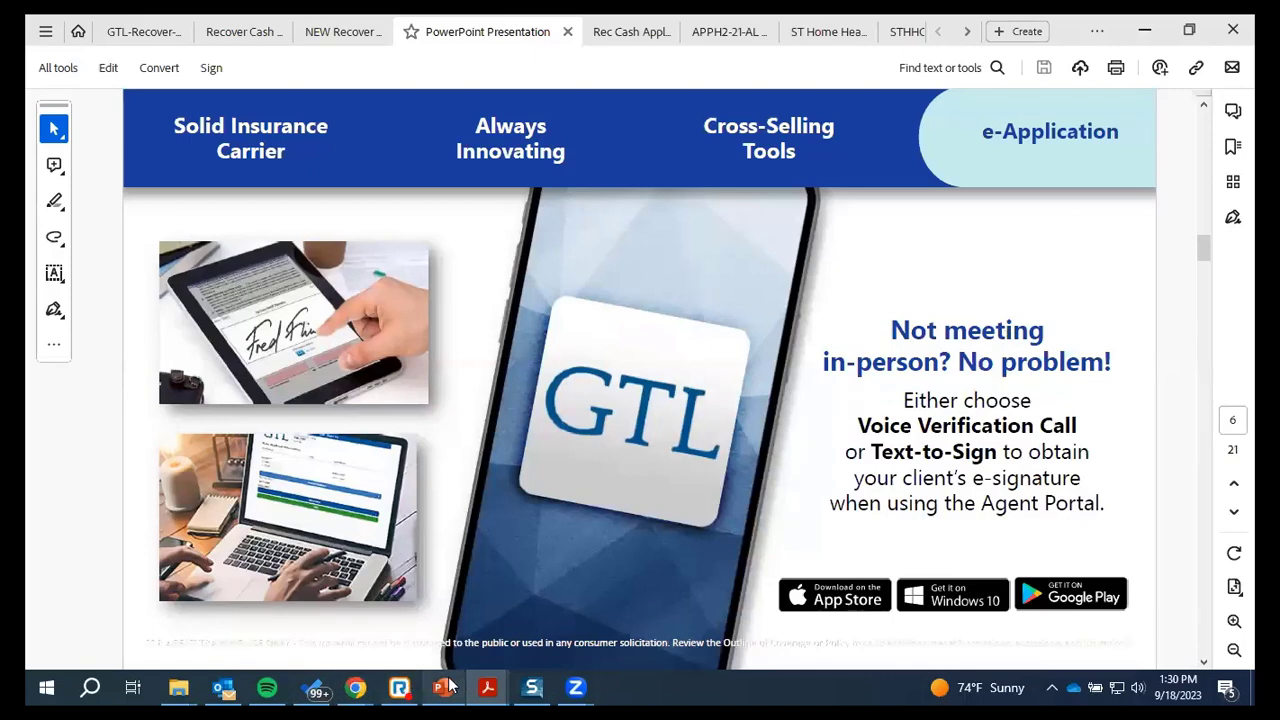
Switch from Acrobat to the GTL Agent Connection browser window
mouse_move(353, 686)
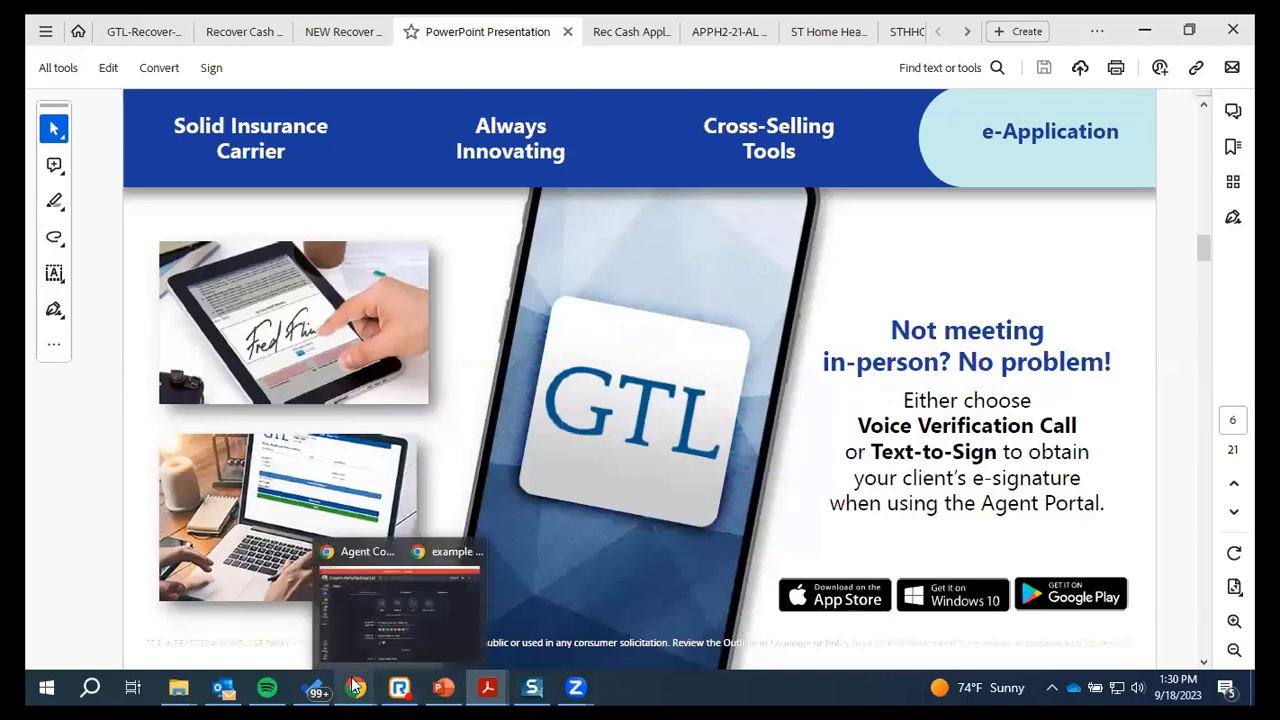
left_click(314, 614)
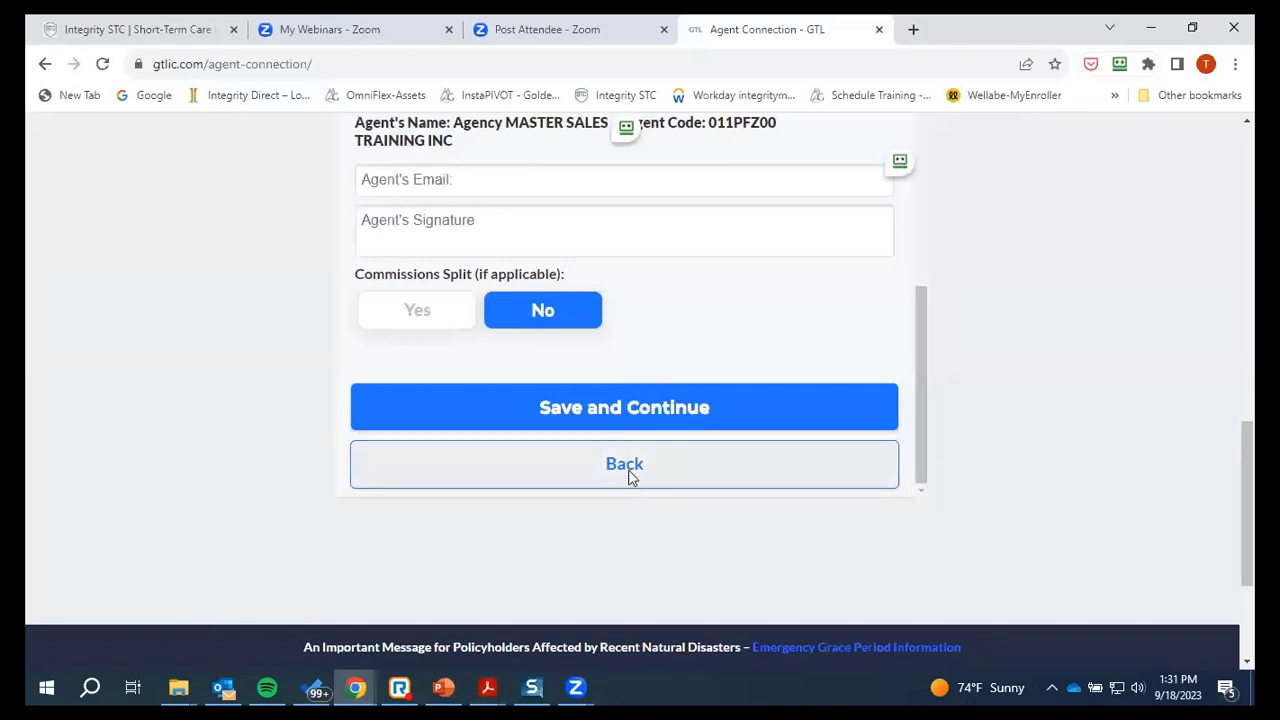
Step back from the agent page to the Underwriting Questions step
left_click(626, 476)
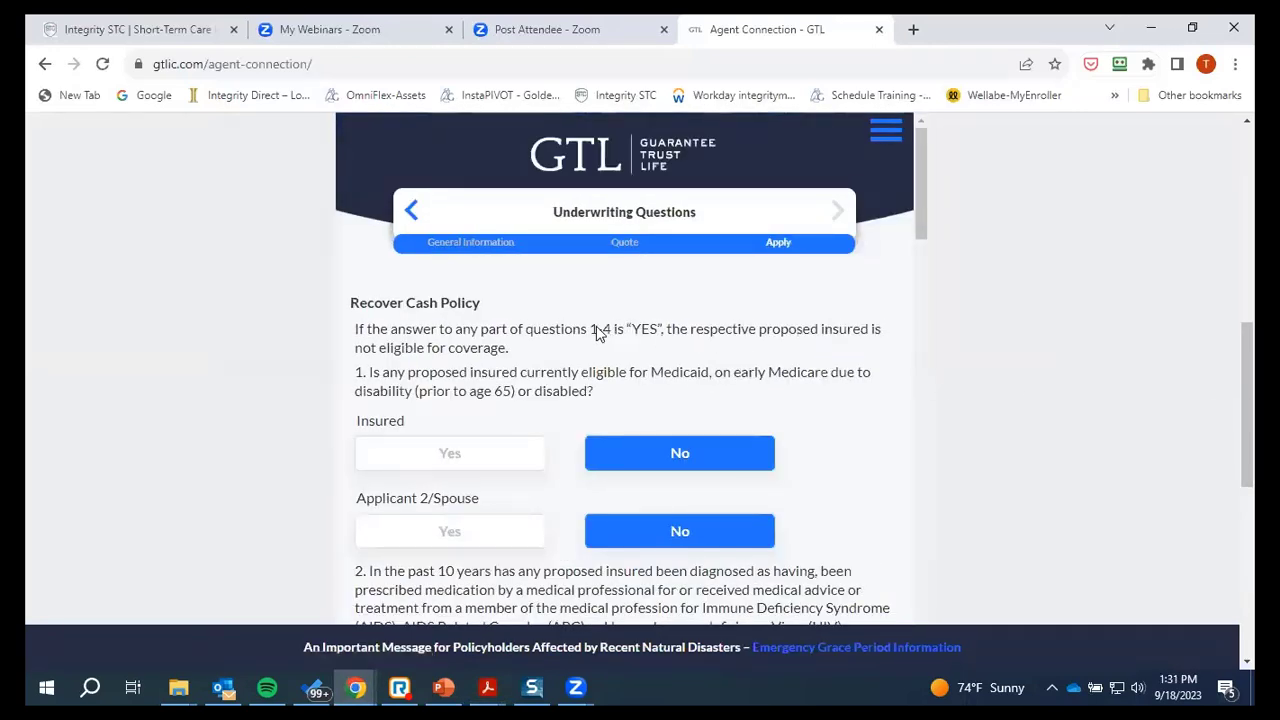
scroll(591, 514, "down", 15)
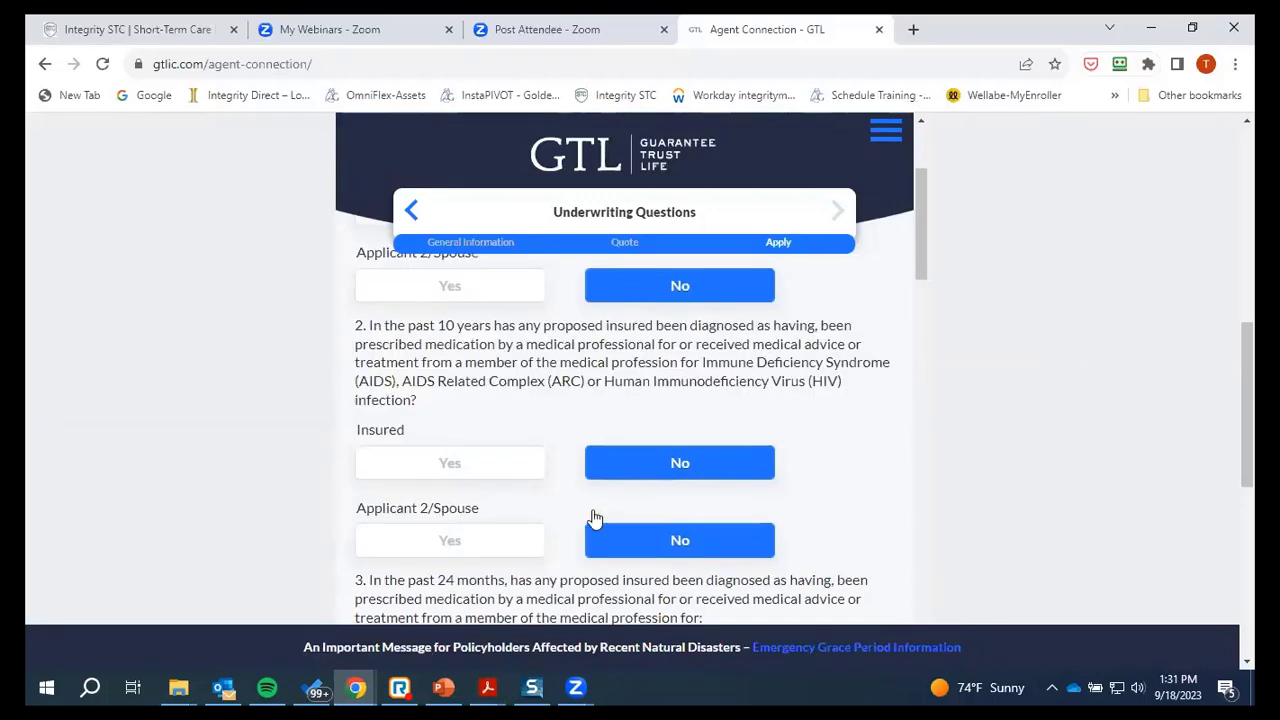
scroll(593, 515, "down", 20)
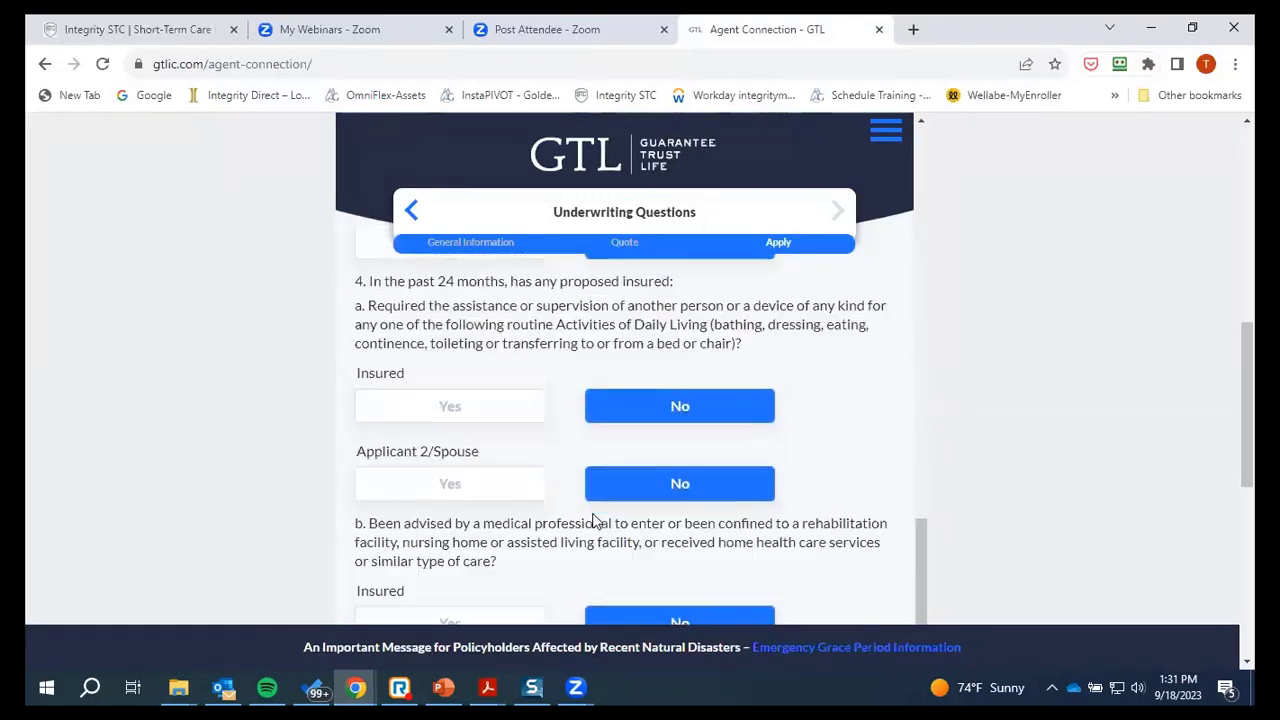
scroll(591, 497, "down", 5)
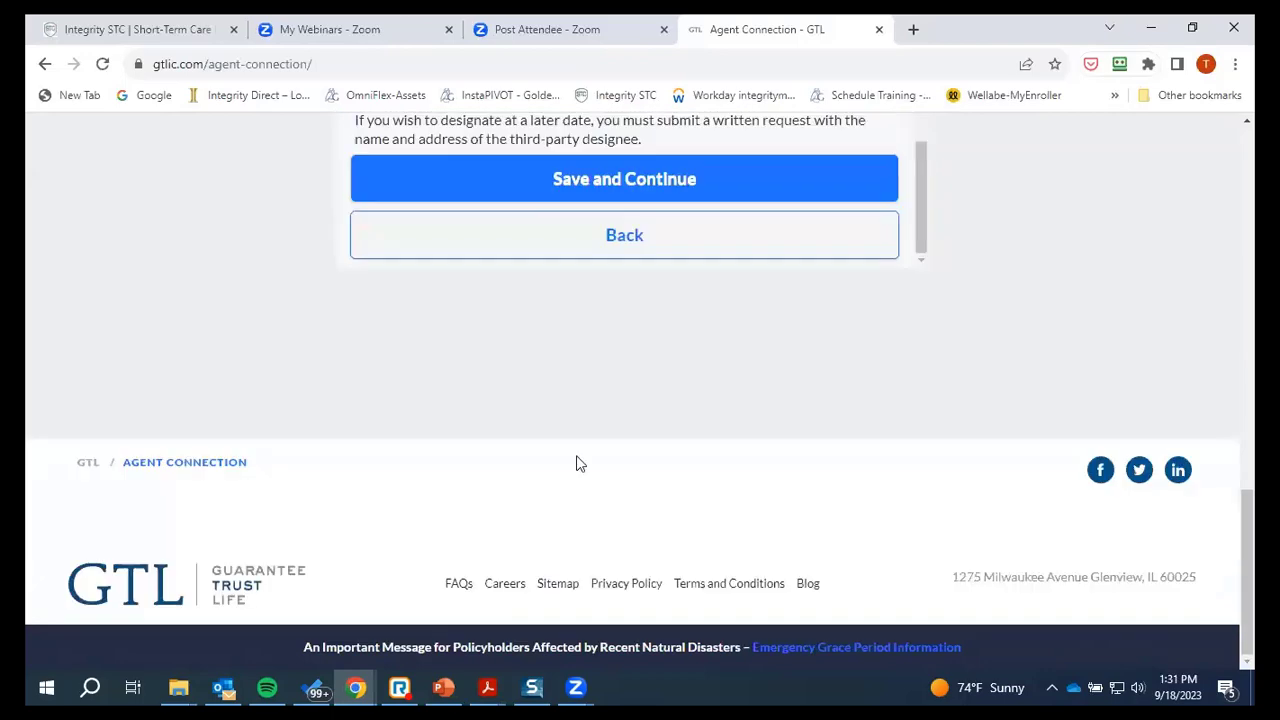
Go back through Personal Information to the Quote step with Monthly mode selected
left_click(549, 251)
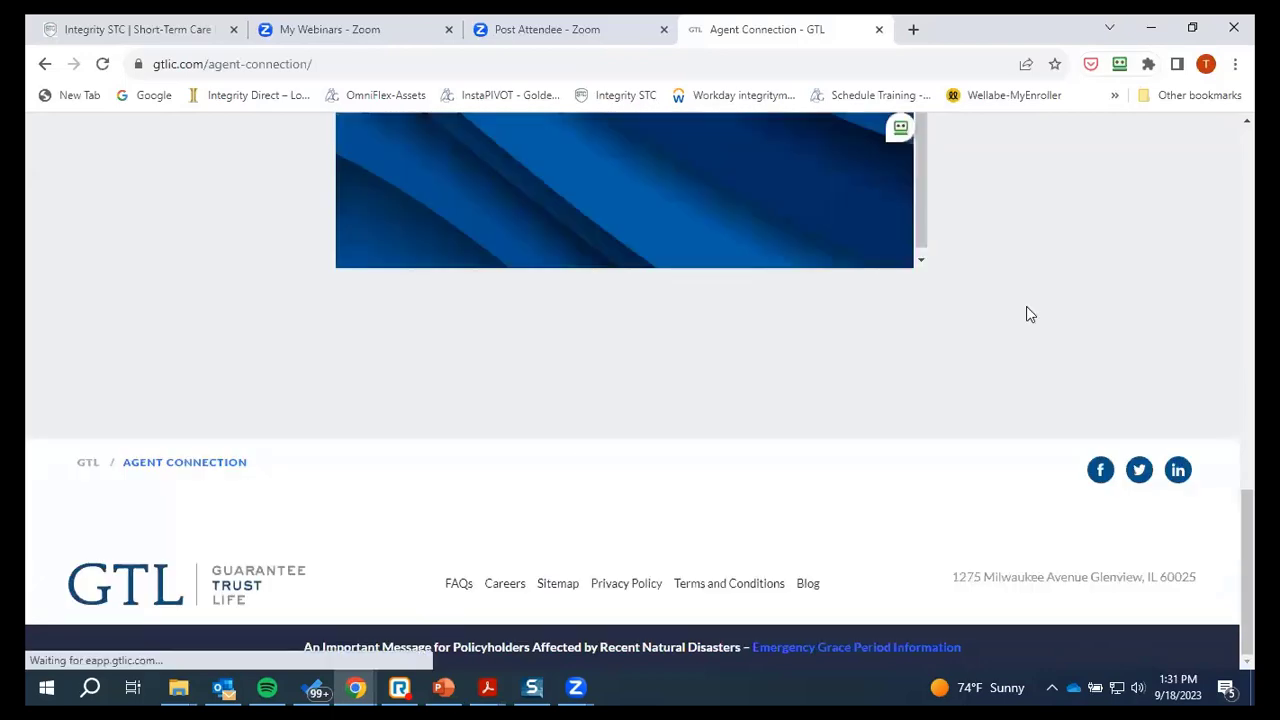
scroll(757, 330, "up", 5)
scroll(756, 330, "up", 3)
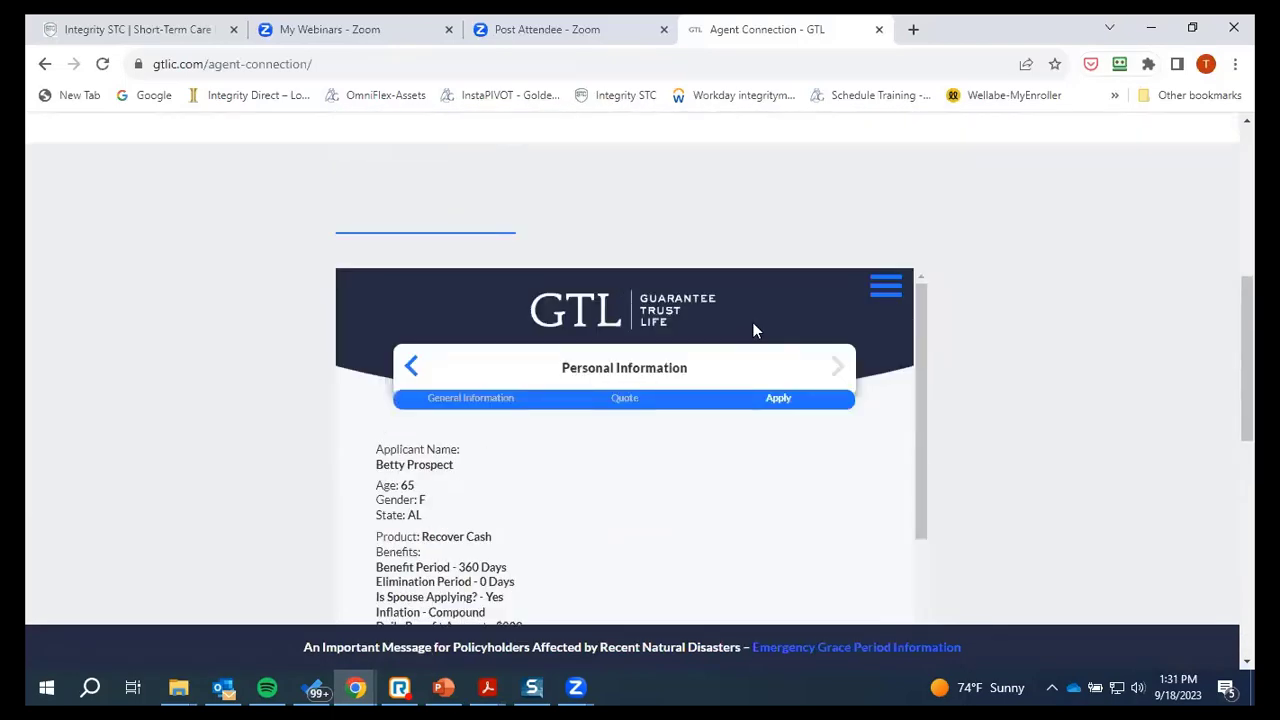
scroll(557, 486, "down", 10)
scroll(595, 495, "up", 8)
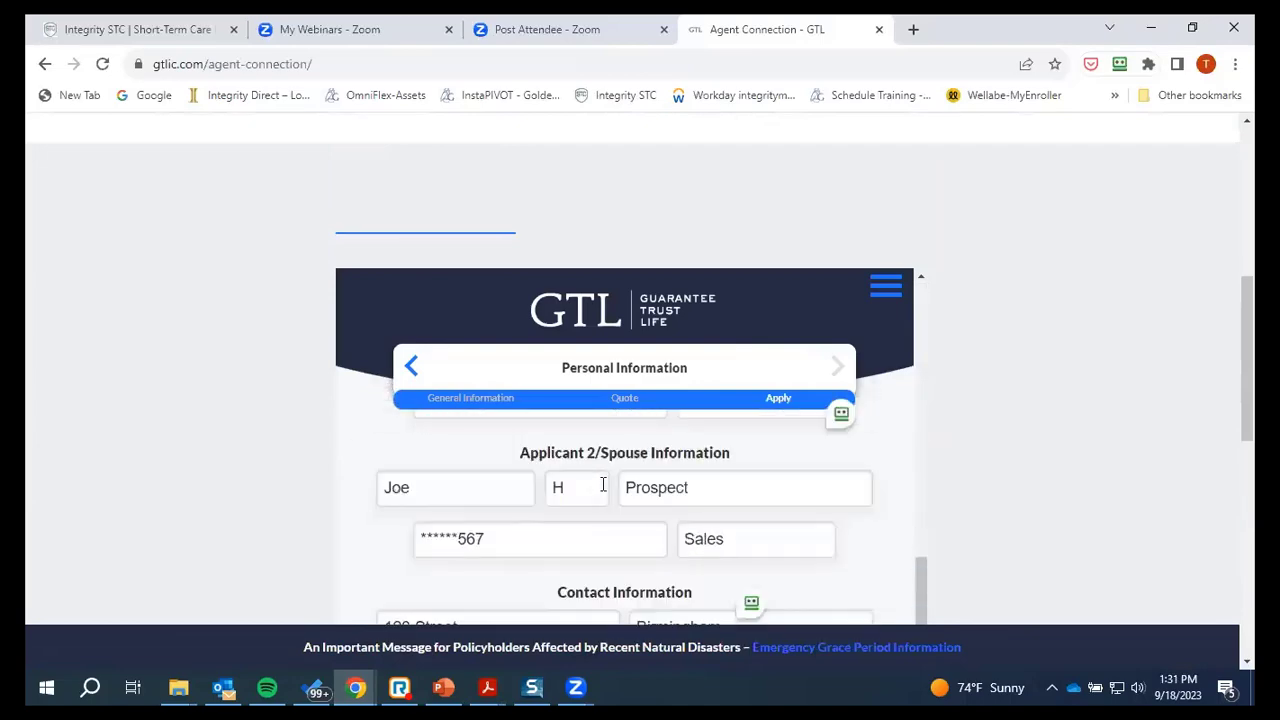
scroll(600, 490, "down", 12)
scroll(658, 532, "down", 8)
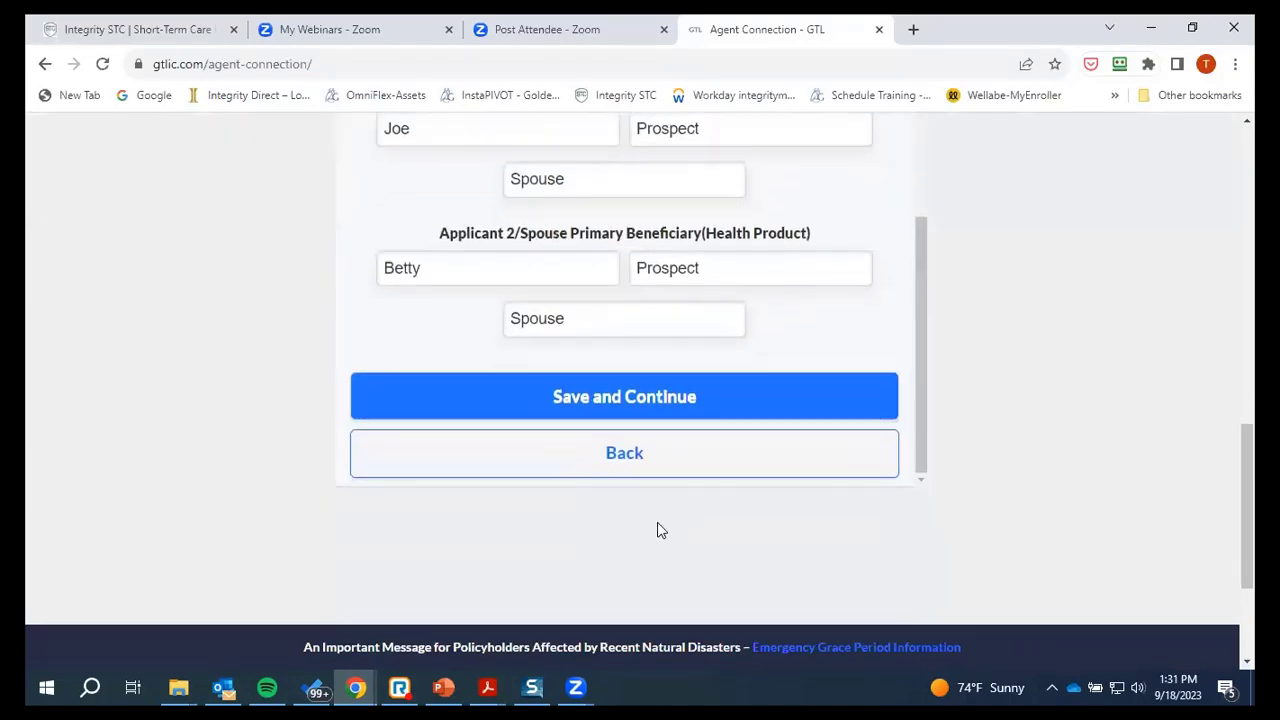
left_click(791, 246)
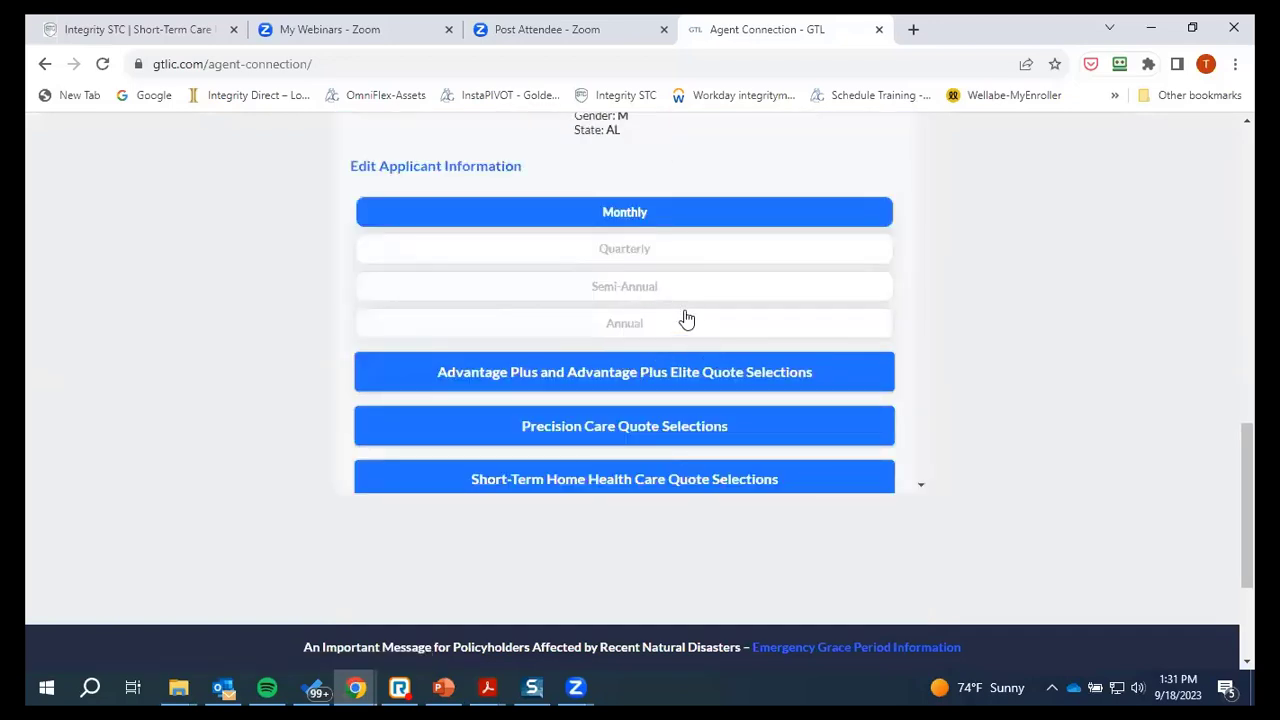
Deselect the Recover Cash product and collapse its quote details
scroll(686, 317, "up", 5)
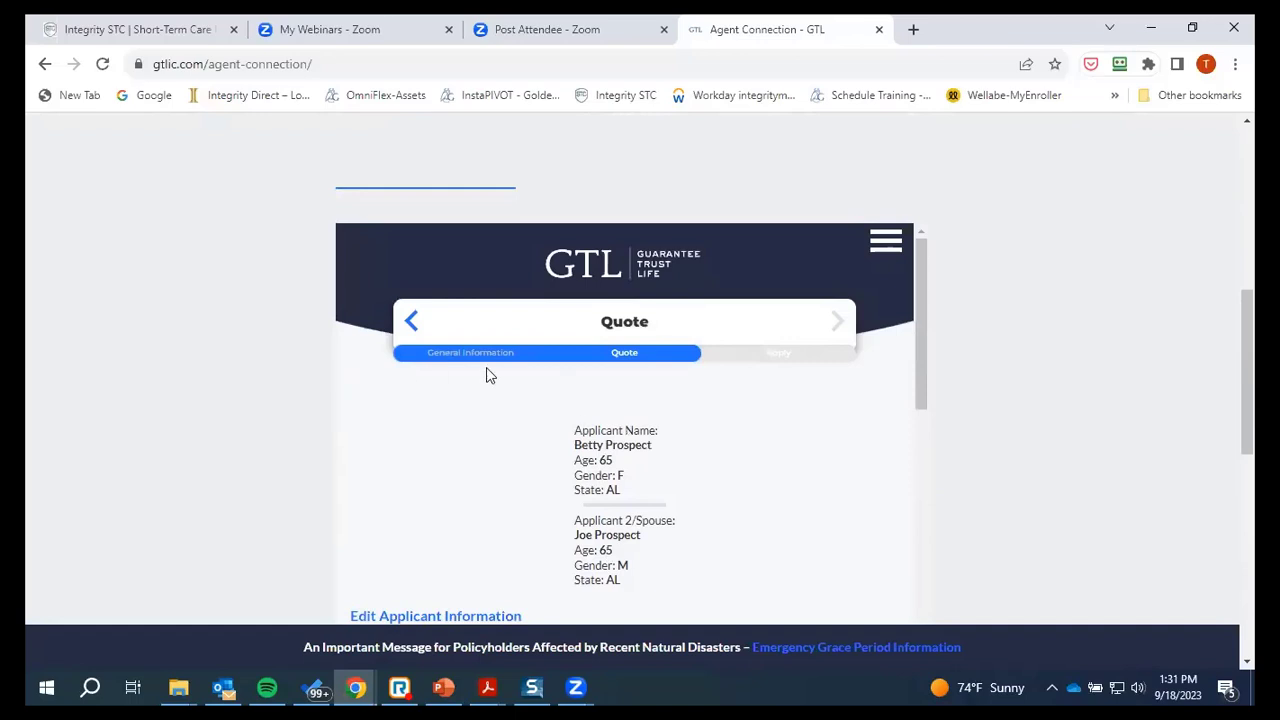
scroll(680, 440, "down", 3)
scroll(675, 460, "down", 3)
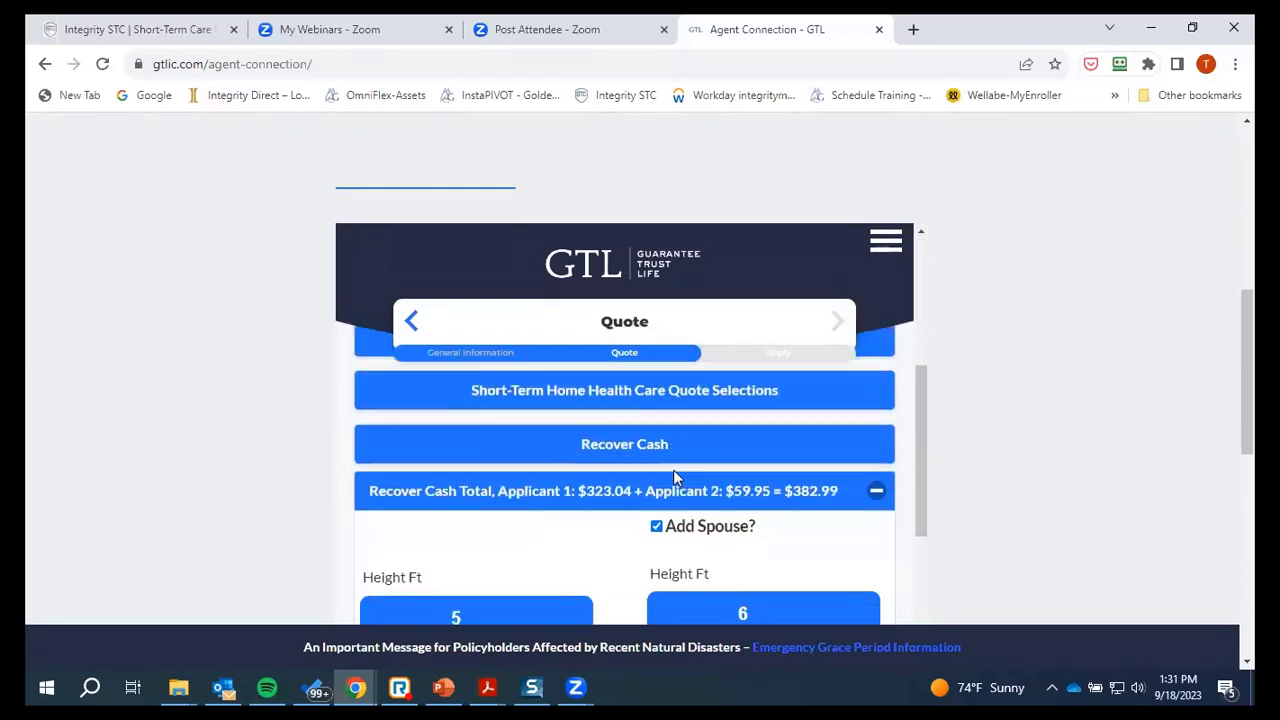
scroll(684, 480, "up", 2)
scroll(686, 500, "down", 10)
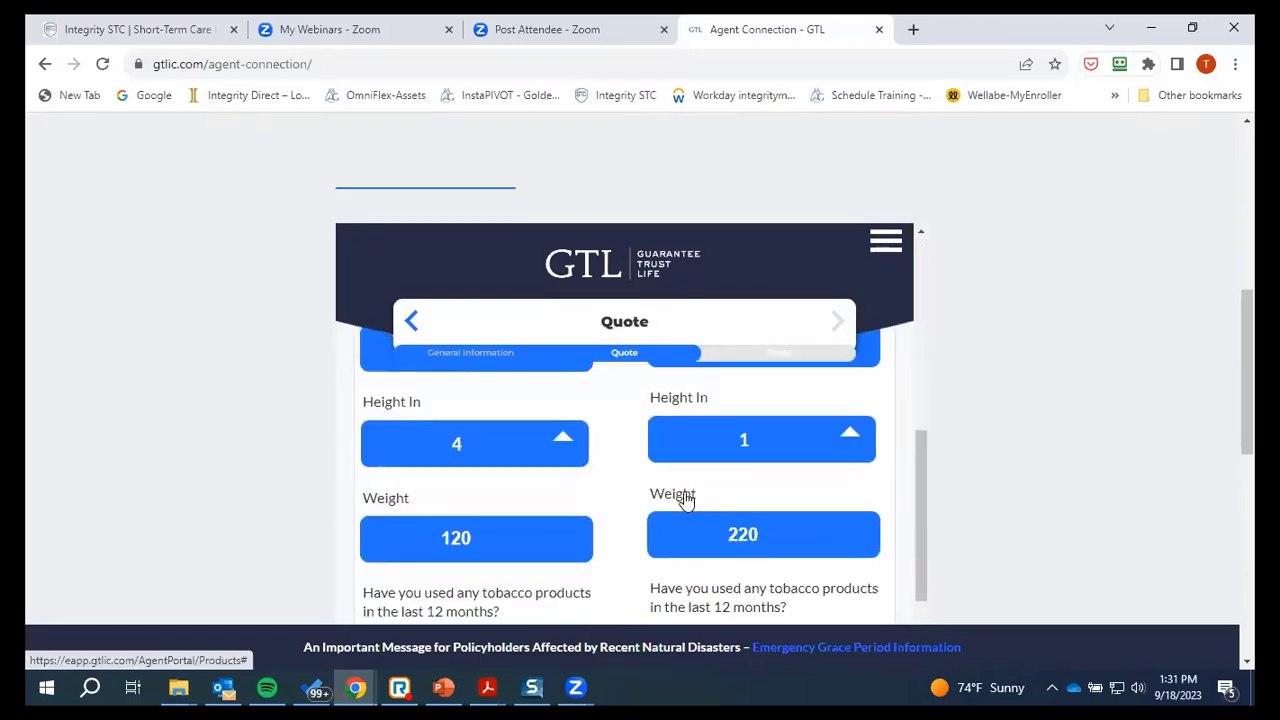
scroll(684, 492, "down", 8)
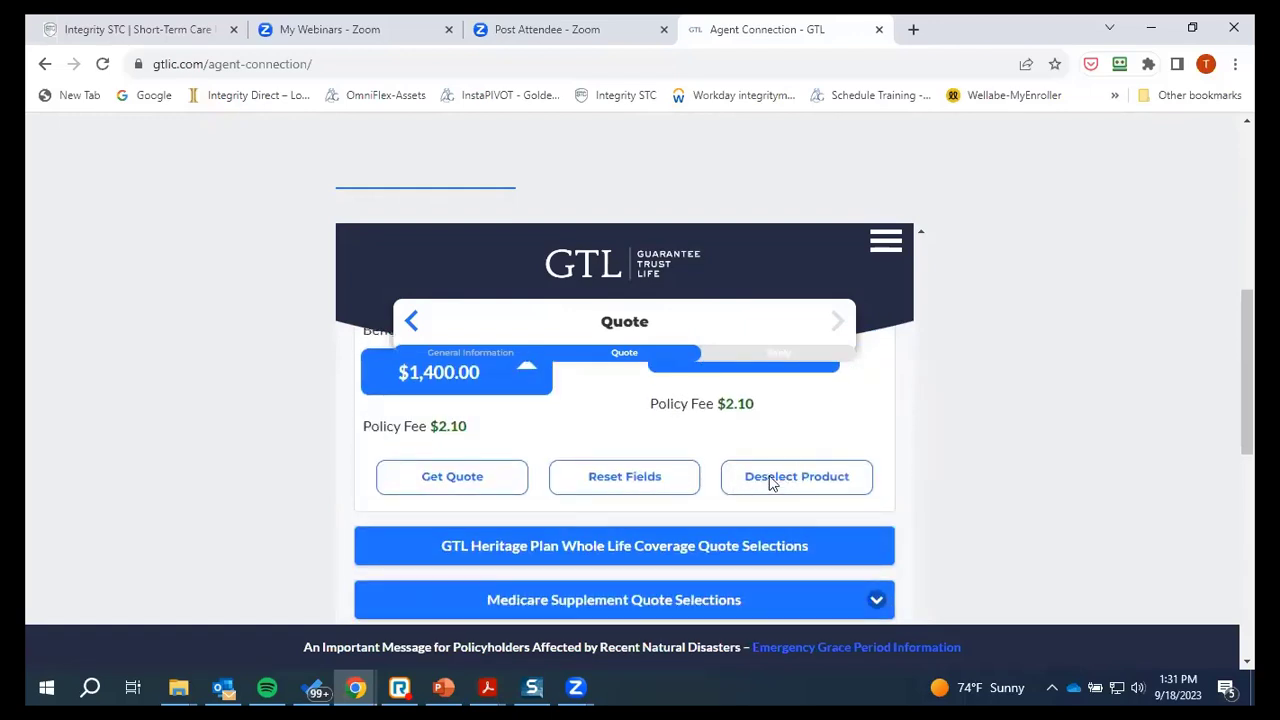
left_click(773, 484)
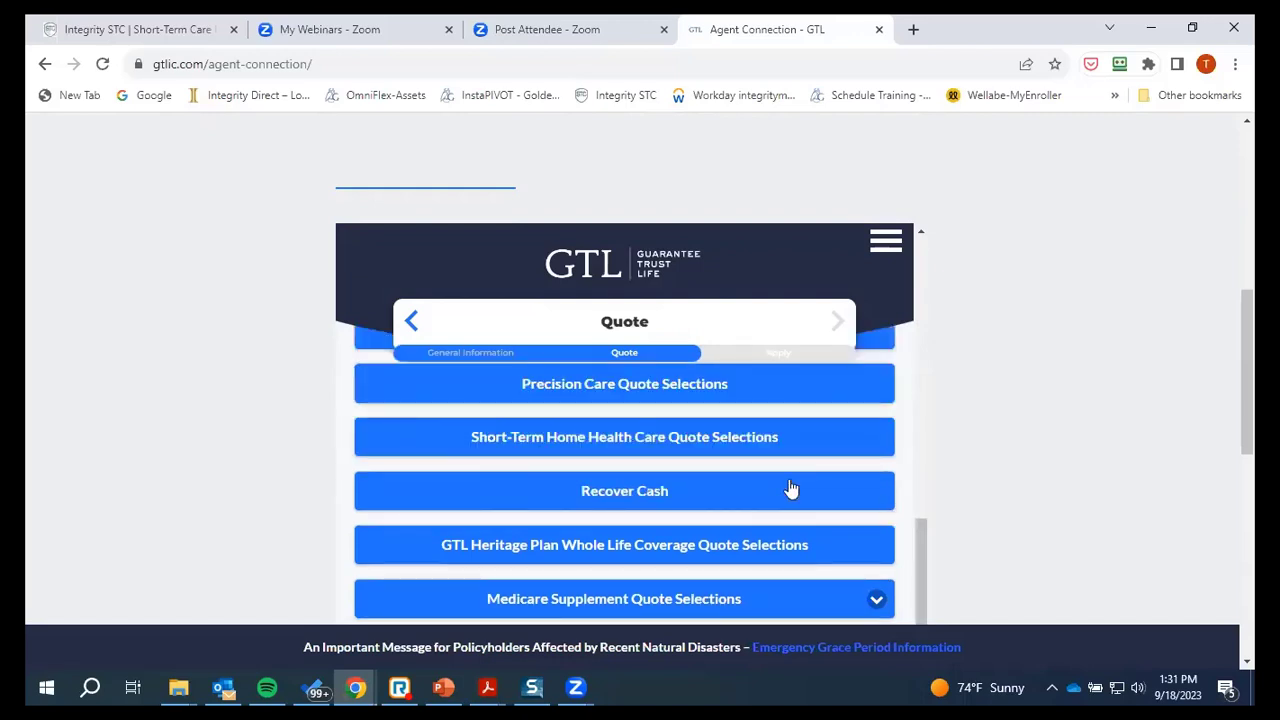
left_click(594, 448)
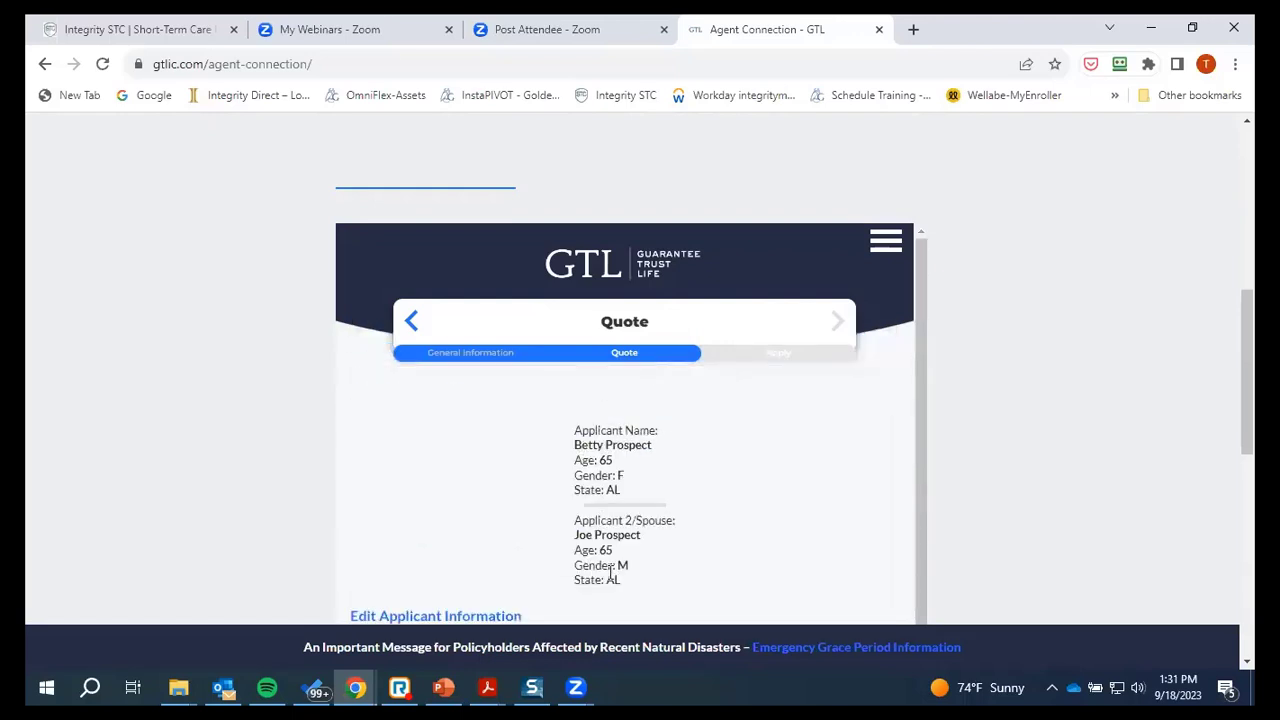
scroll(605, 489, "down", 5)
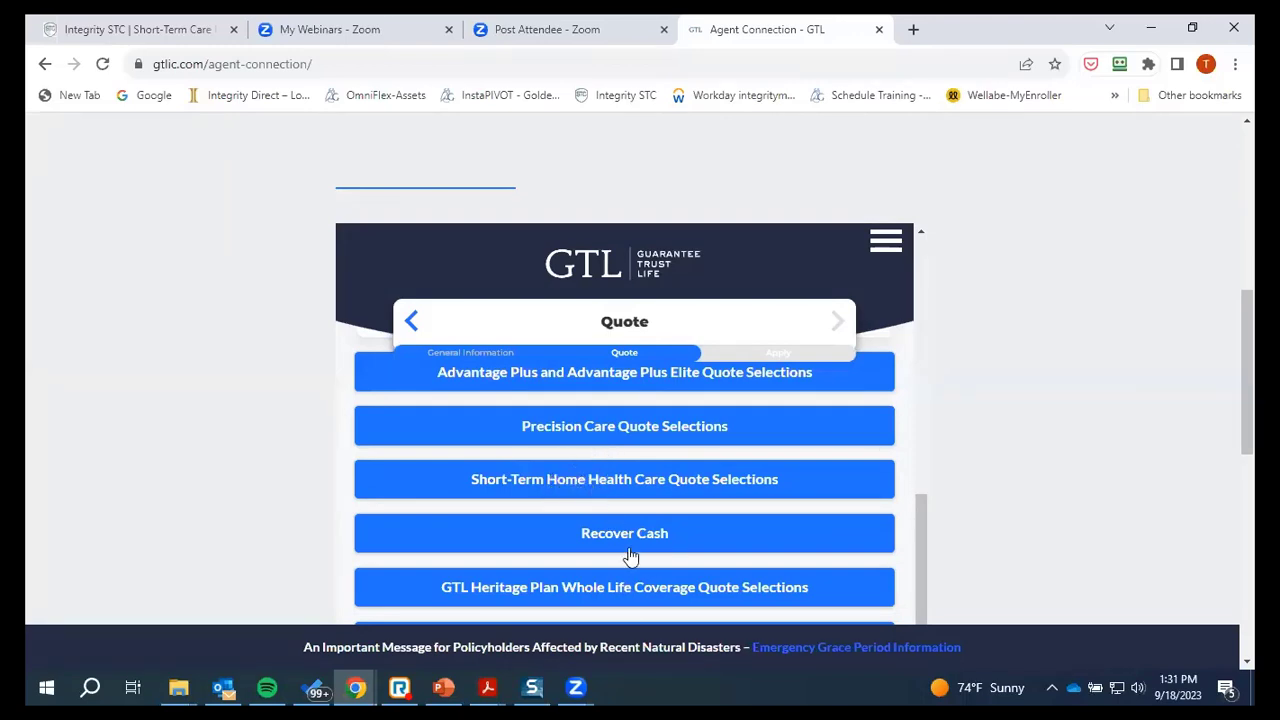
Add a spouse policy to Short-Term Home Health Care and put Applicant 1 on Option C ($74.18)
left_click(577, 486)
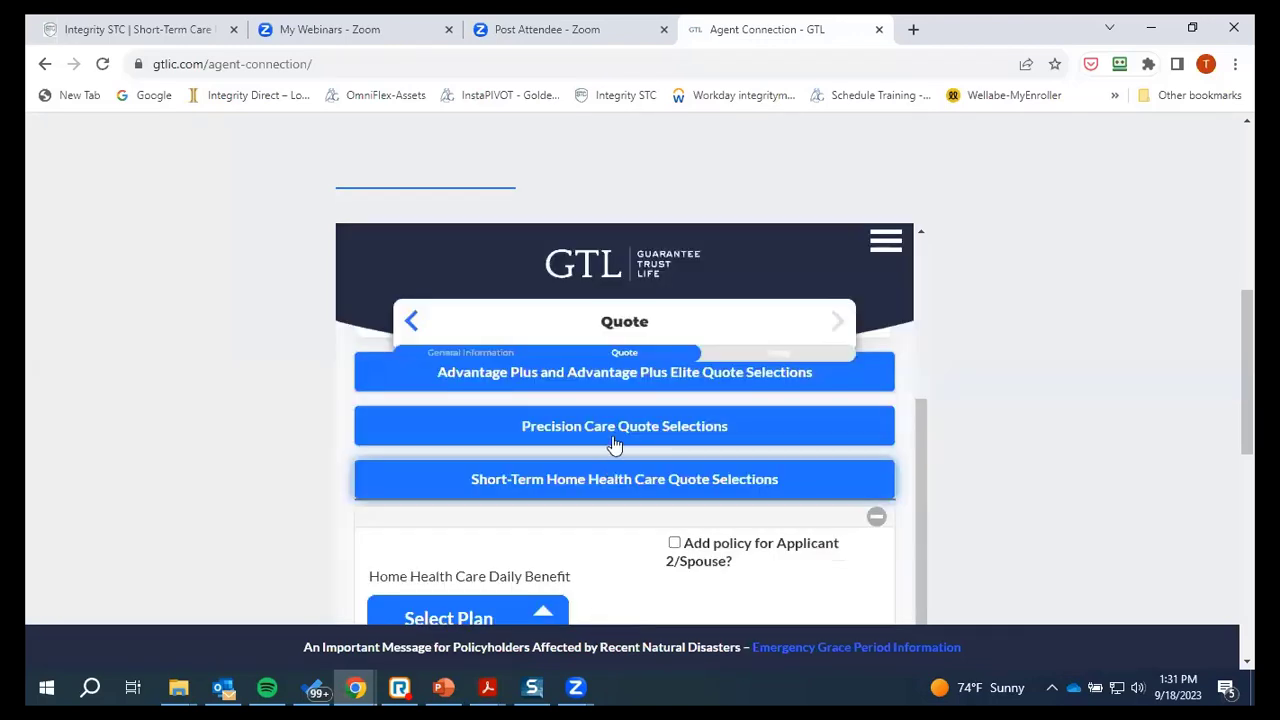
scroll(645, 479, "down", 2)
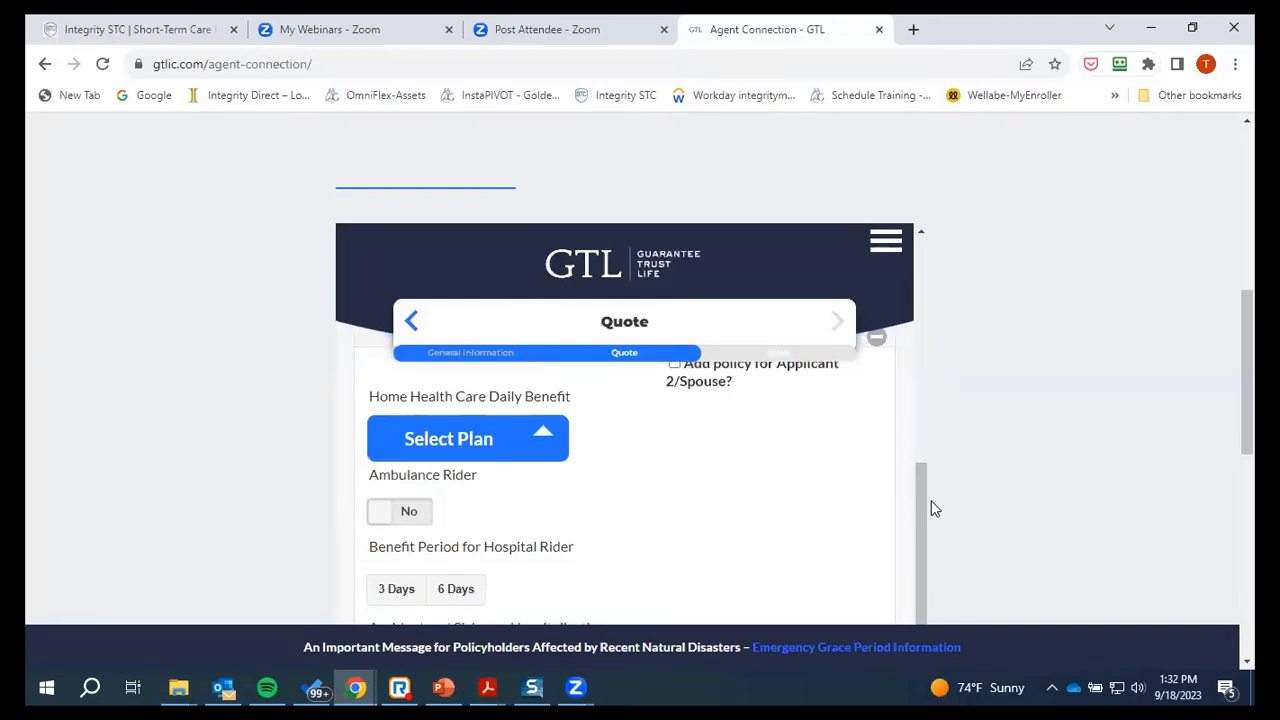
scroll(631, 400, "down", 3)
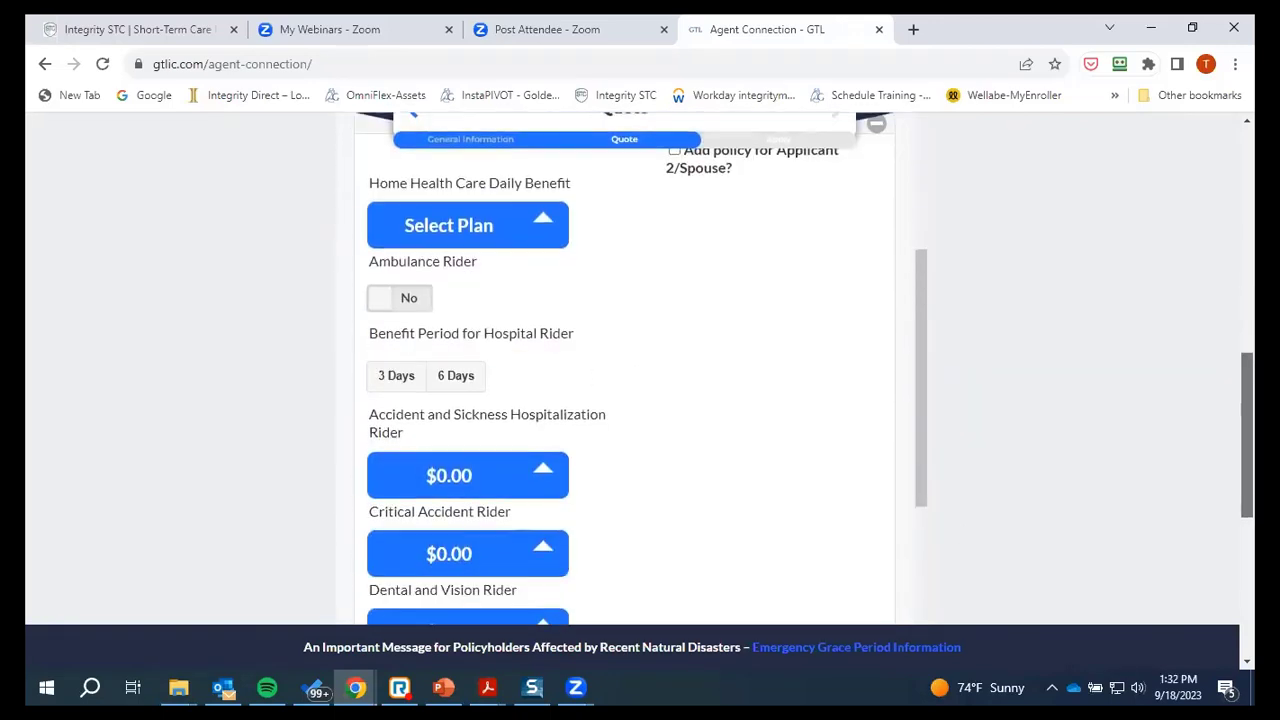
scroll(707, 428, "up", 3)
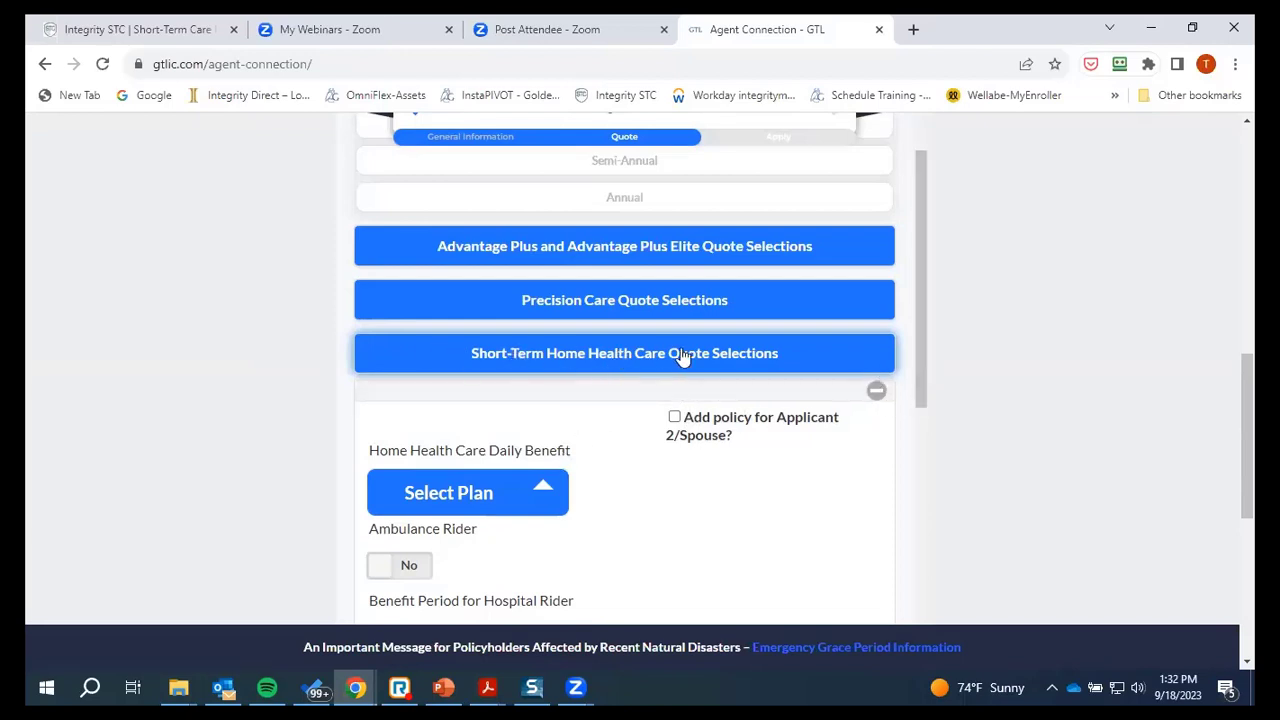
left_click(675, 418)
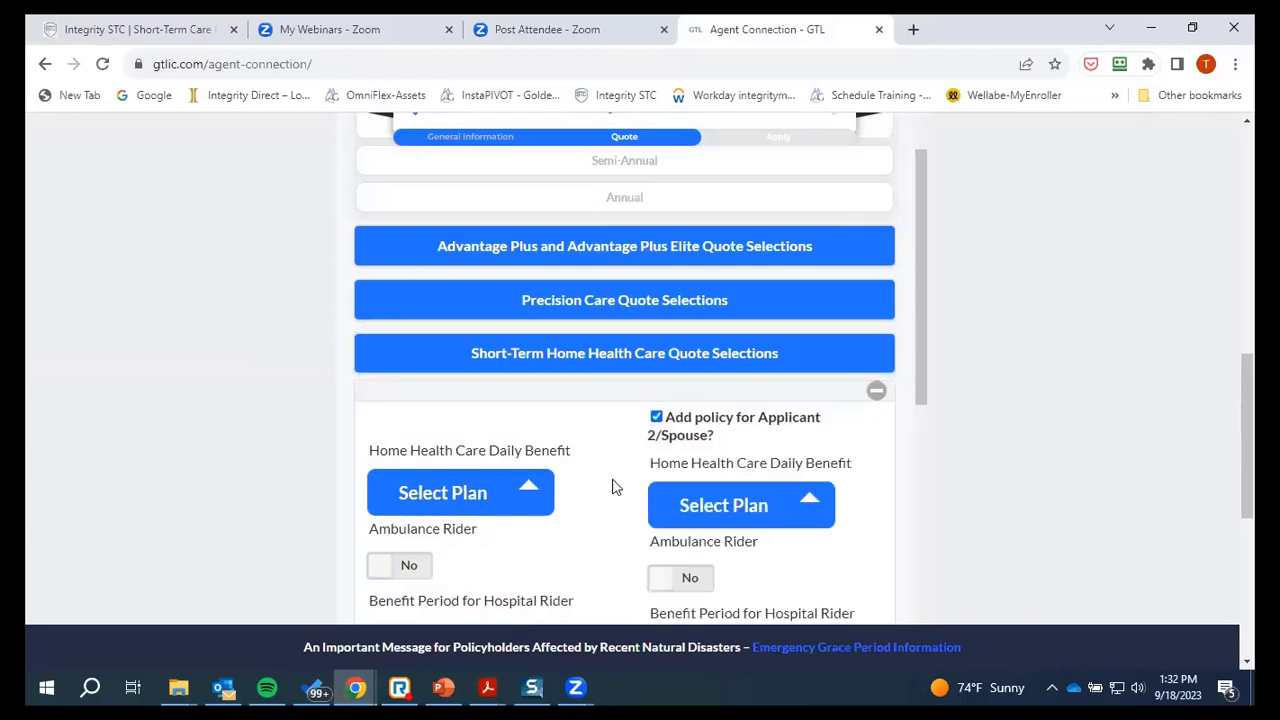
left_click_drag(1247, 440, 1247, 494)
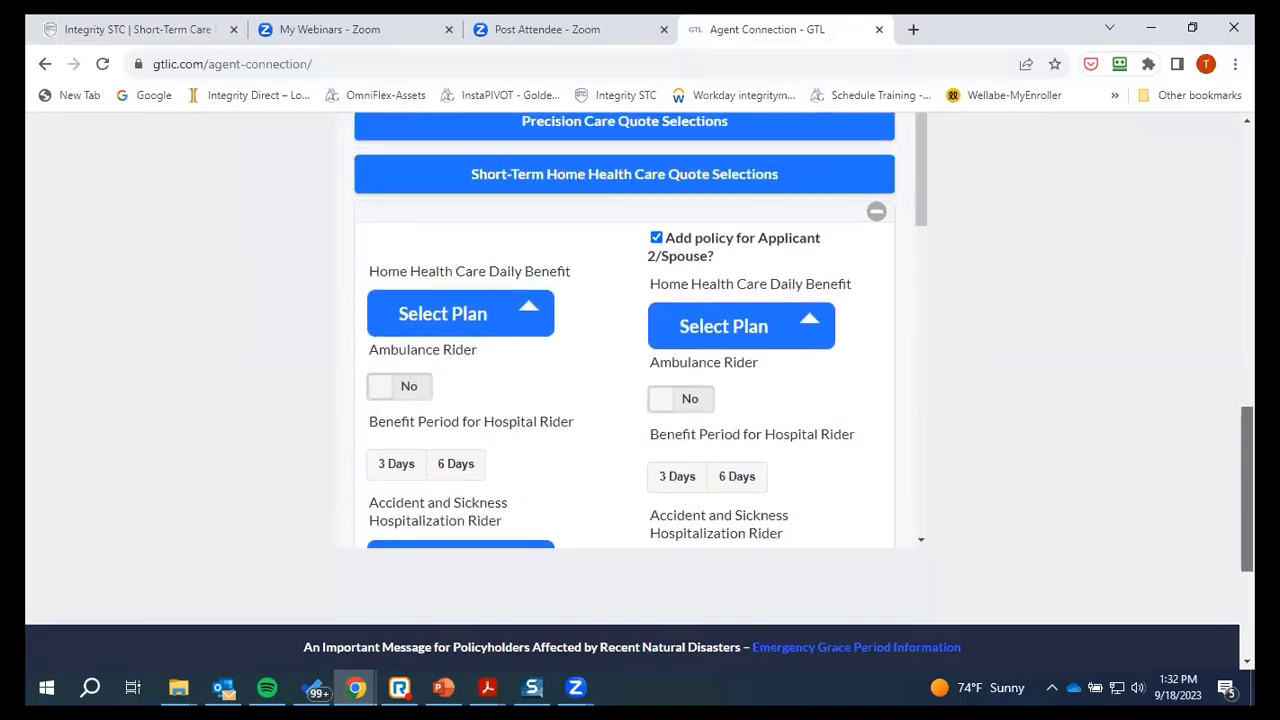
left_click(530, 313)
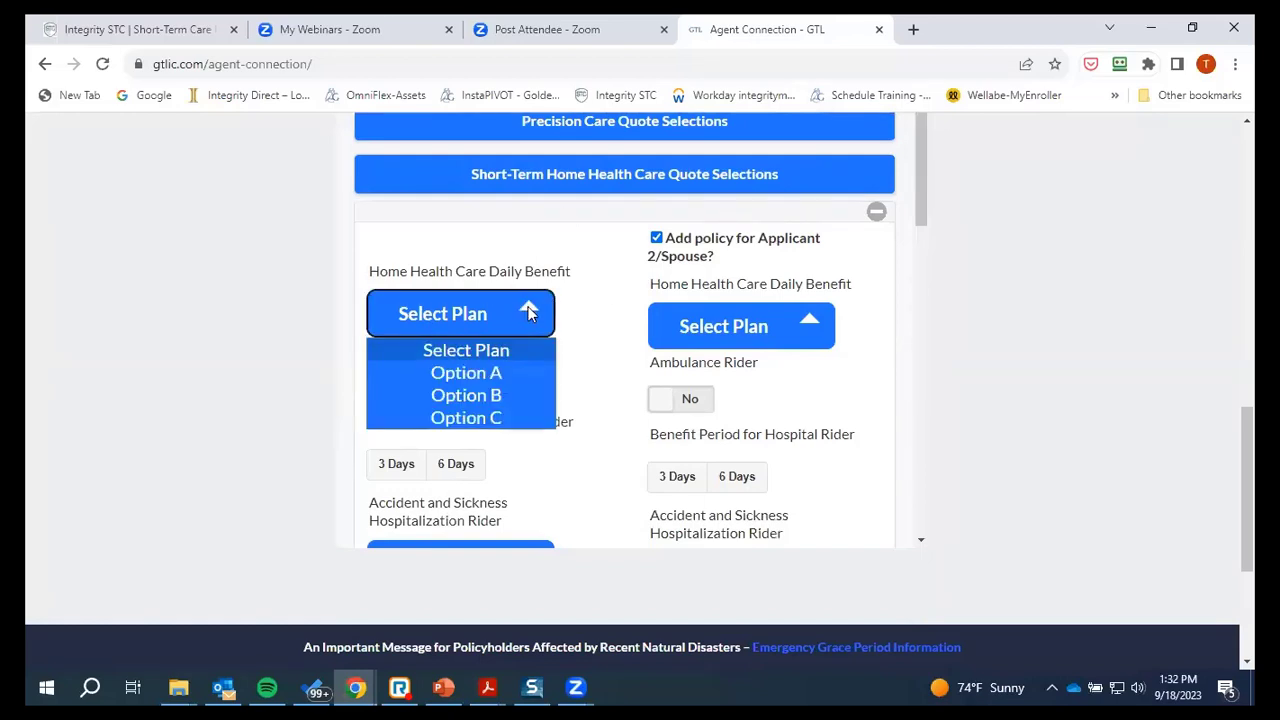
left_click(494, 420)
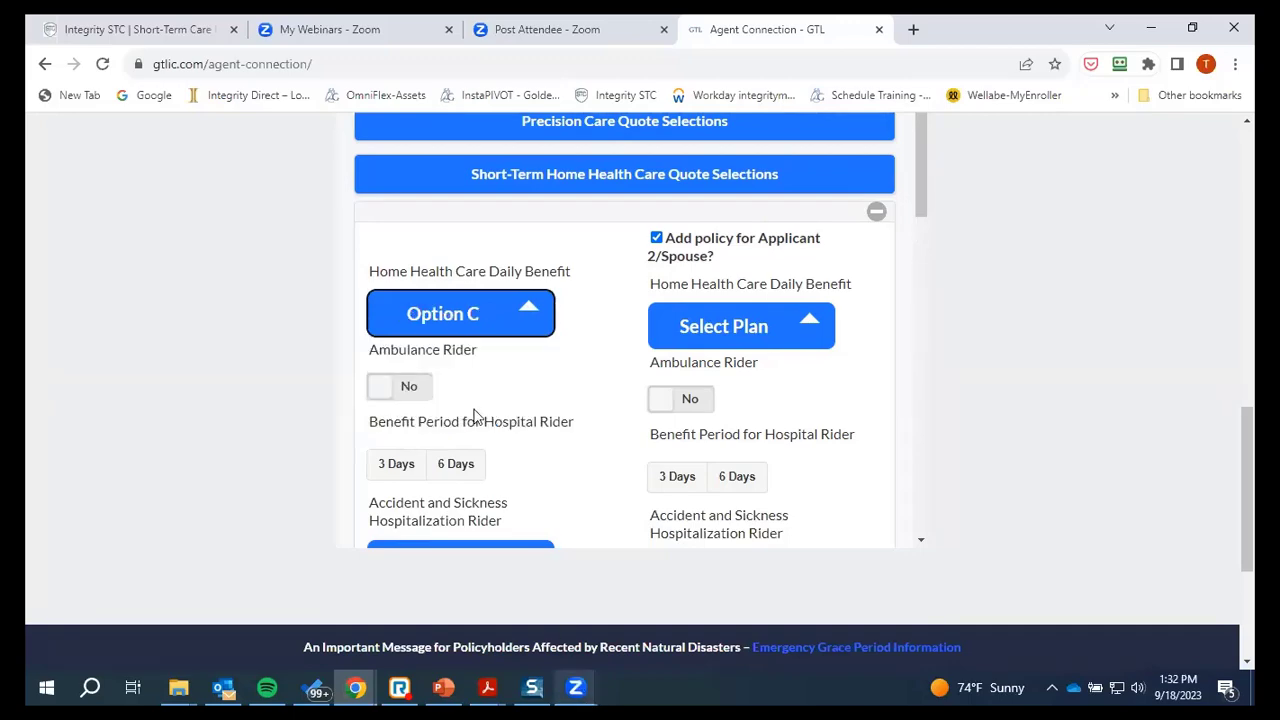
mouse_move(494, 686)
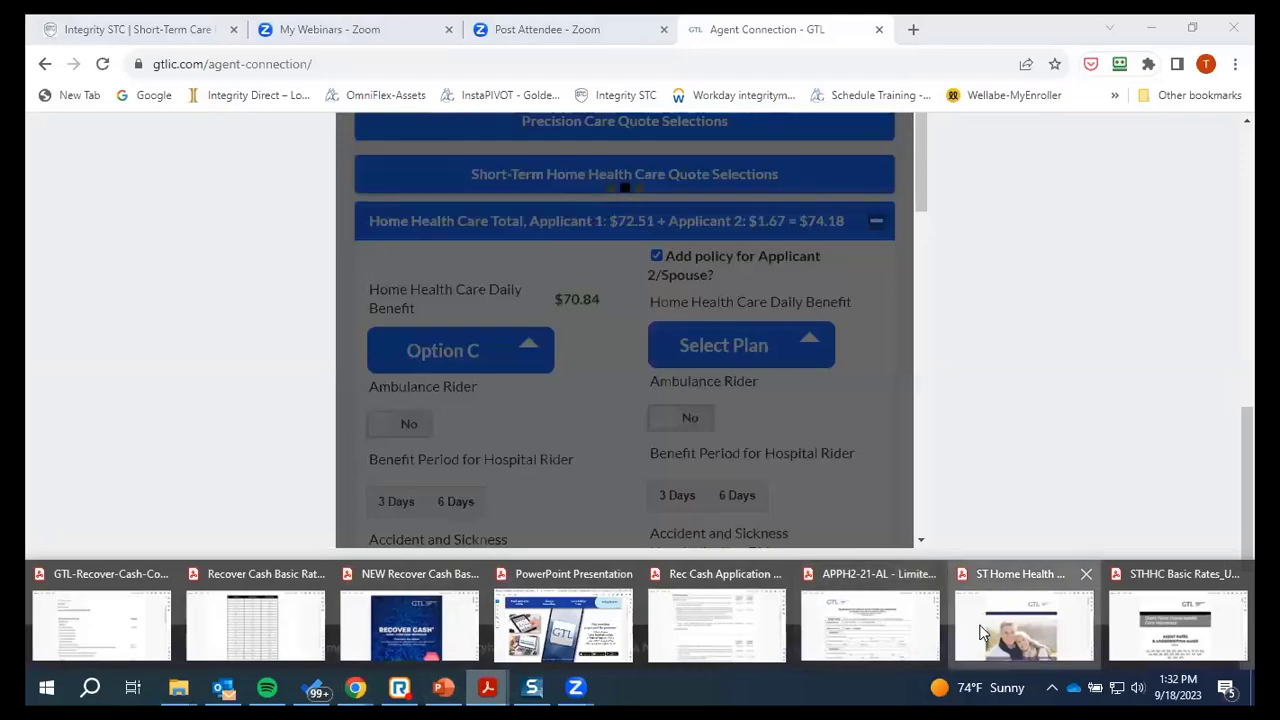
Review page 3 of the ST Home Health Care brochure with Plan C's $120 aide and $900 prescription benefits
left_click(983, 633)
scroll(697, 320, "down", 3)
scroll(697, 320, "down", 15)
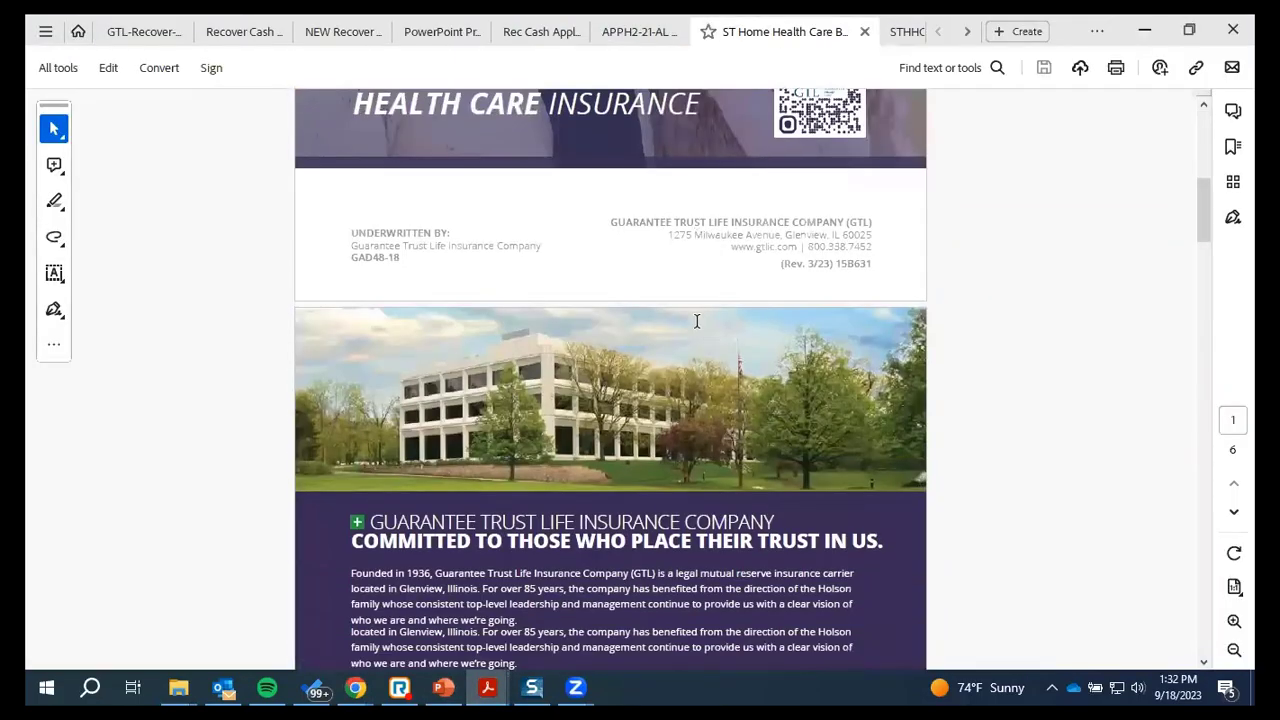
scroll(697, 320, "down", 1)
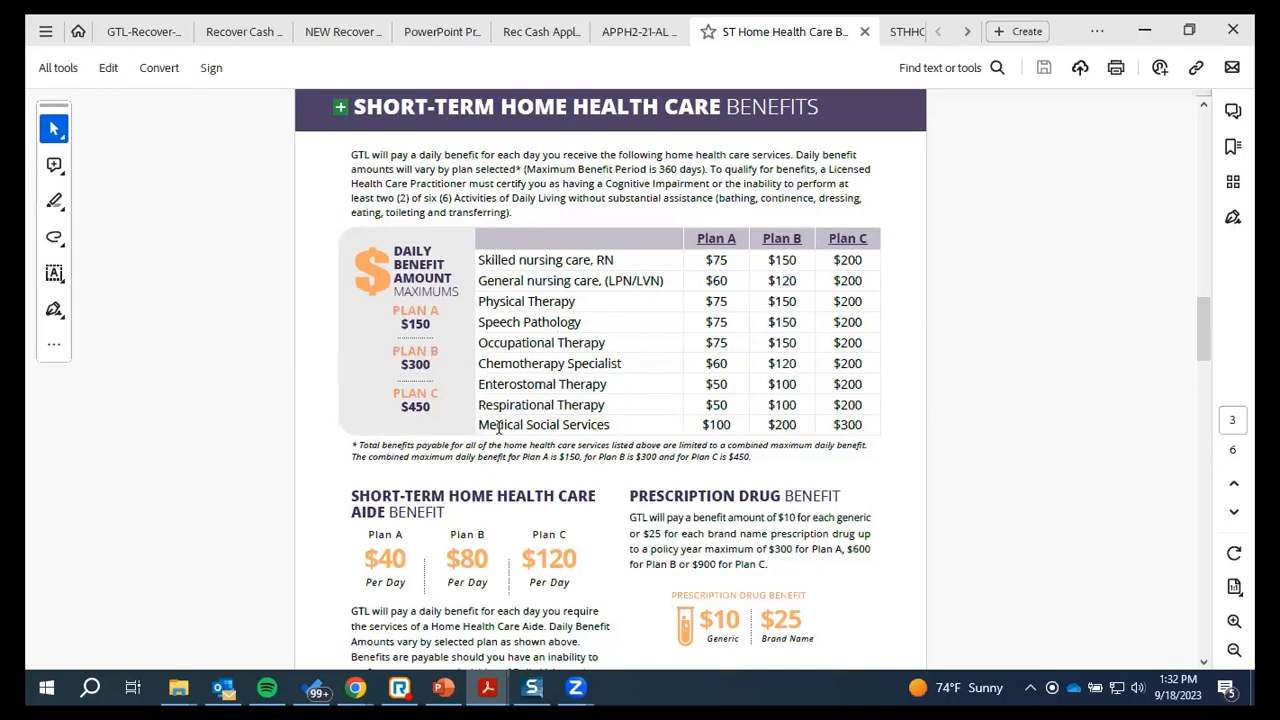
scroll(523, 532, "down", 2)
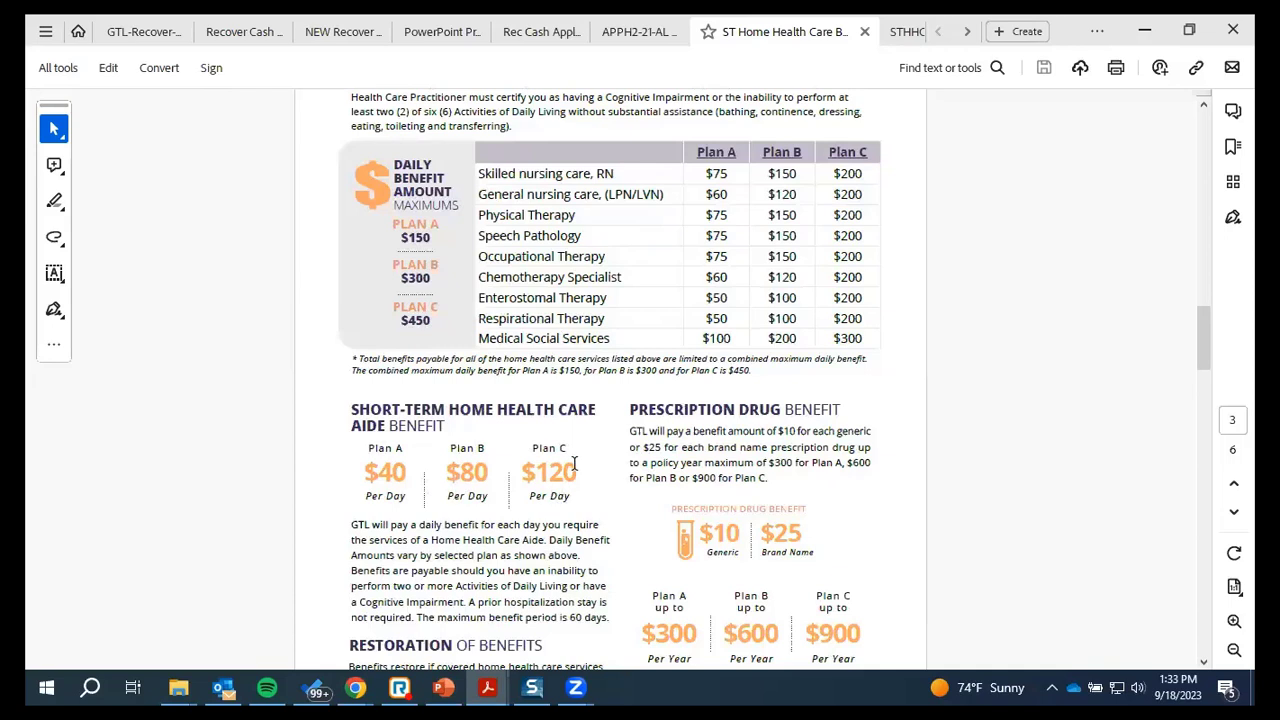
scroll(823, 488, "down", 2)
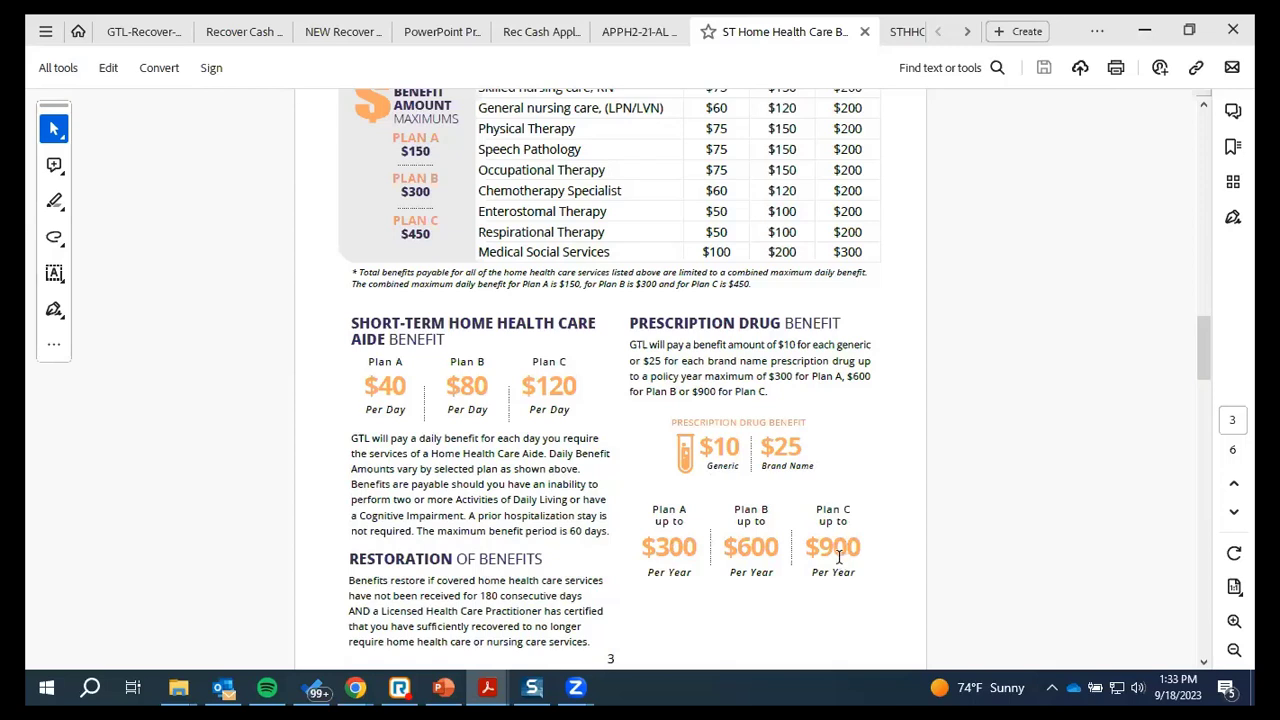
scroll(839, 557, "down", 1)
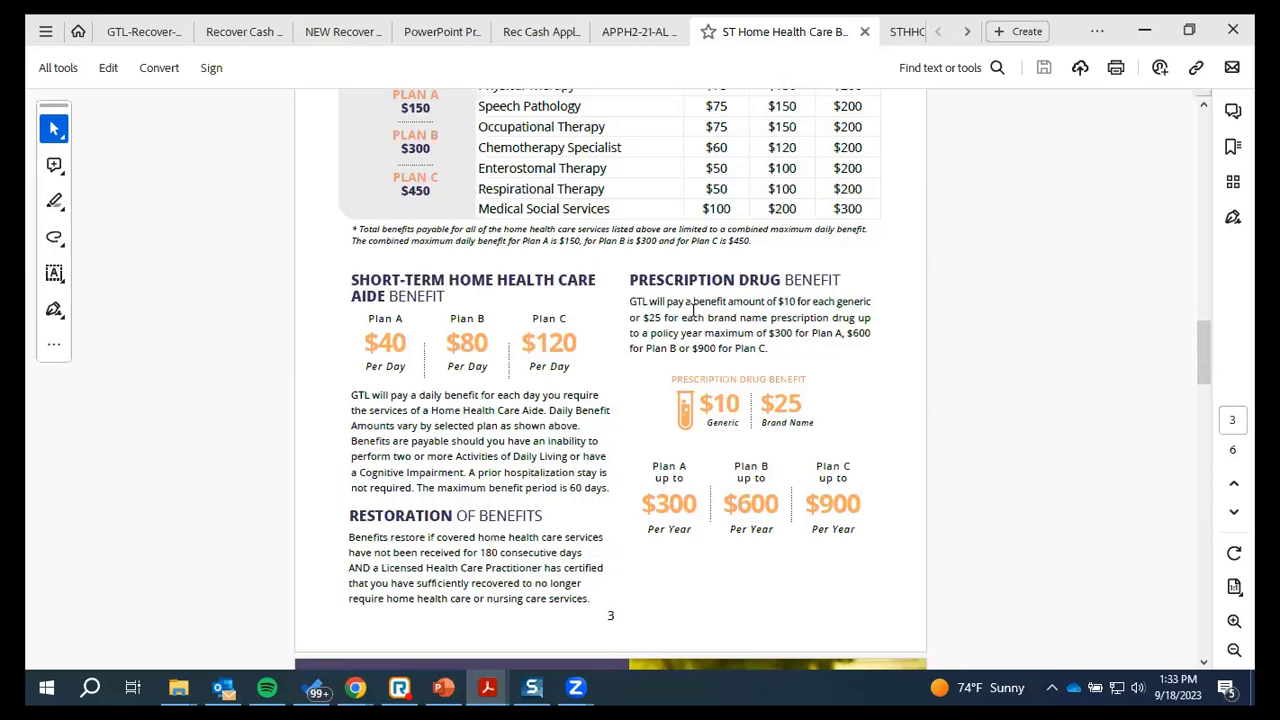
Back in Agent Connection, set the spouse's Select Plan to Option A ($22.87)
mouse_move(358, 687)
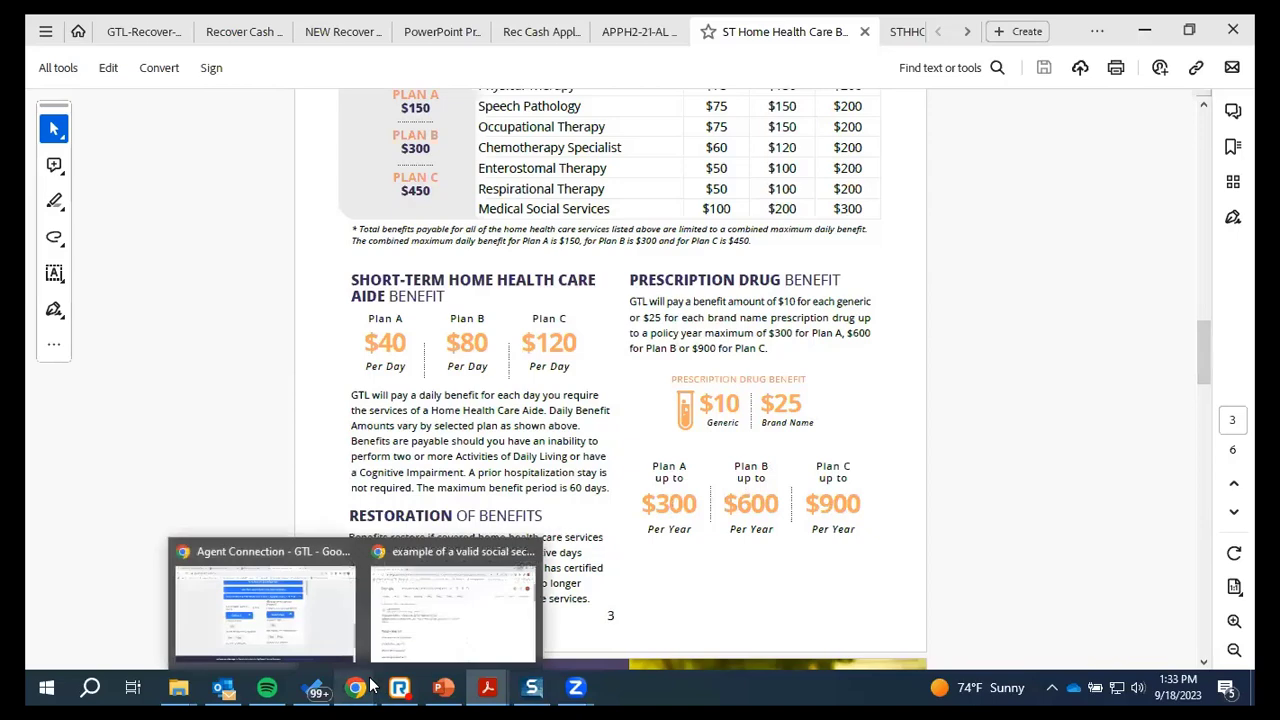
left_click(344, 630)
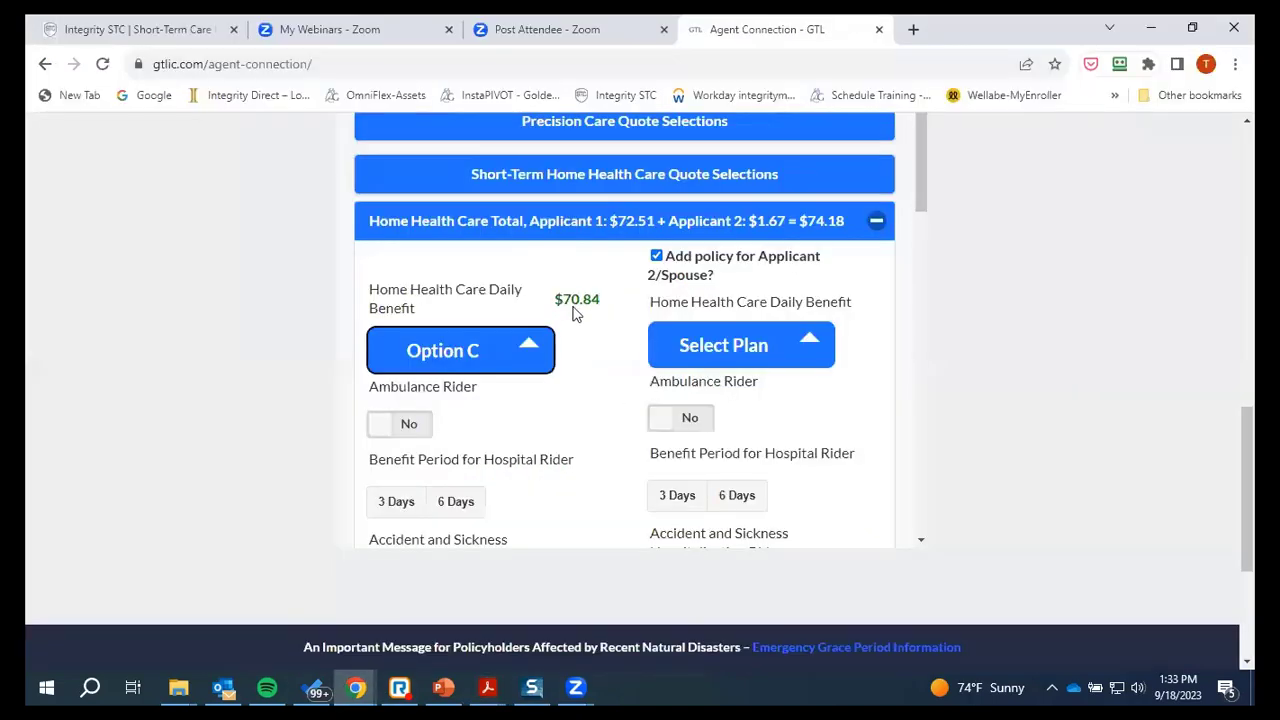
left_click(814, 340)
left_click(724, 424)
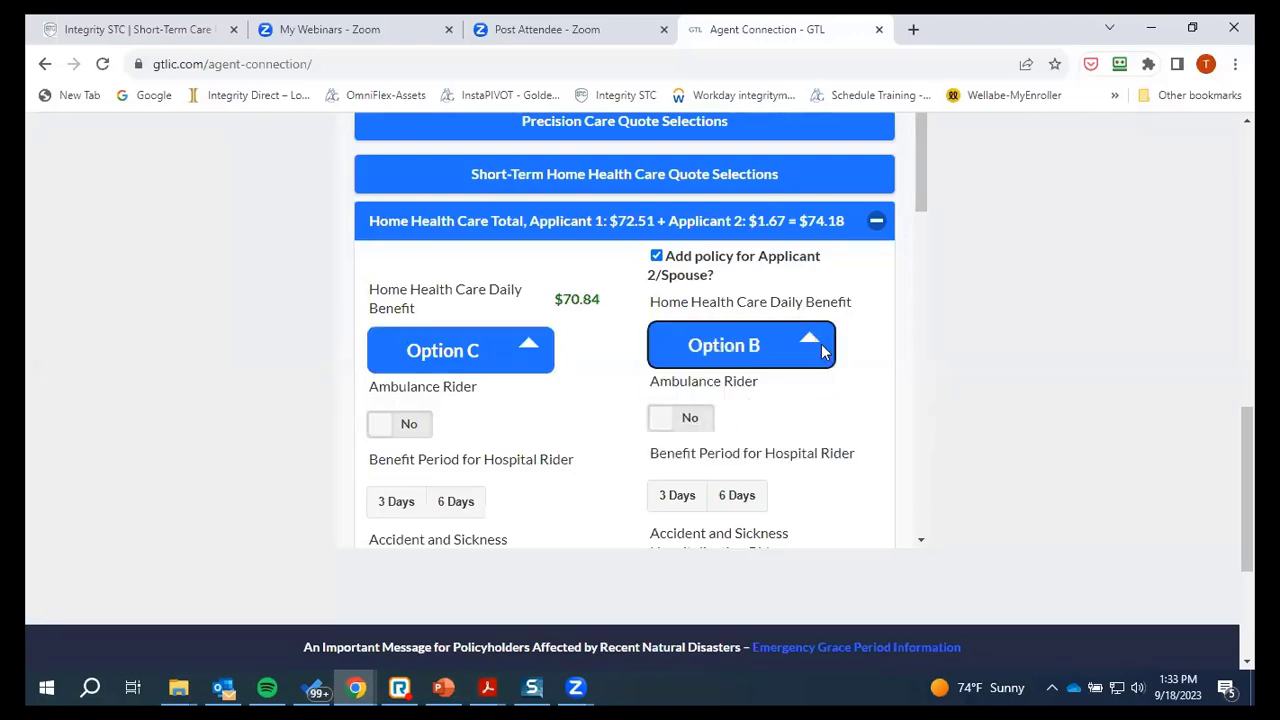
left_click(814, 340)
left_click(730, 405)
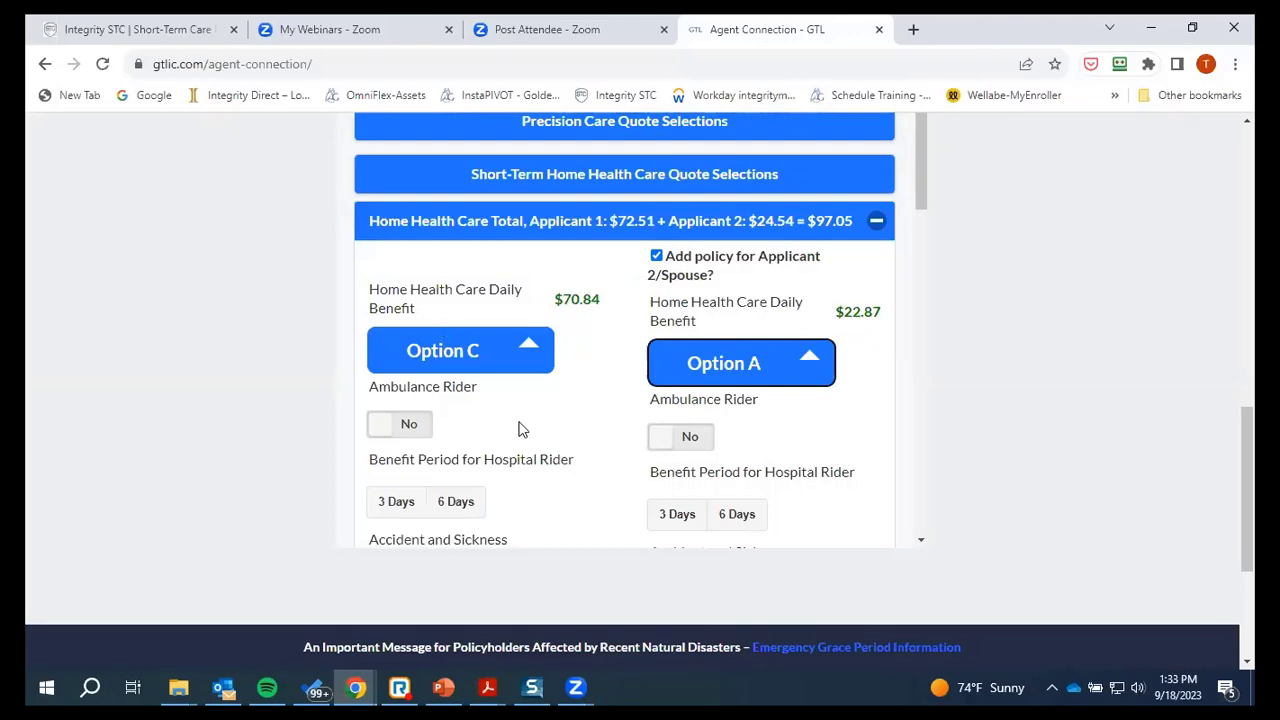
Add the $3.08 Ambulance Rider for both the applicant and the spouse
scroll(500, 420, "down", 1)
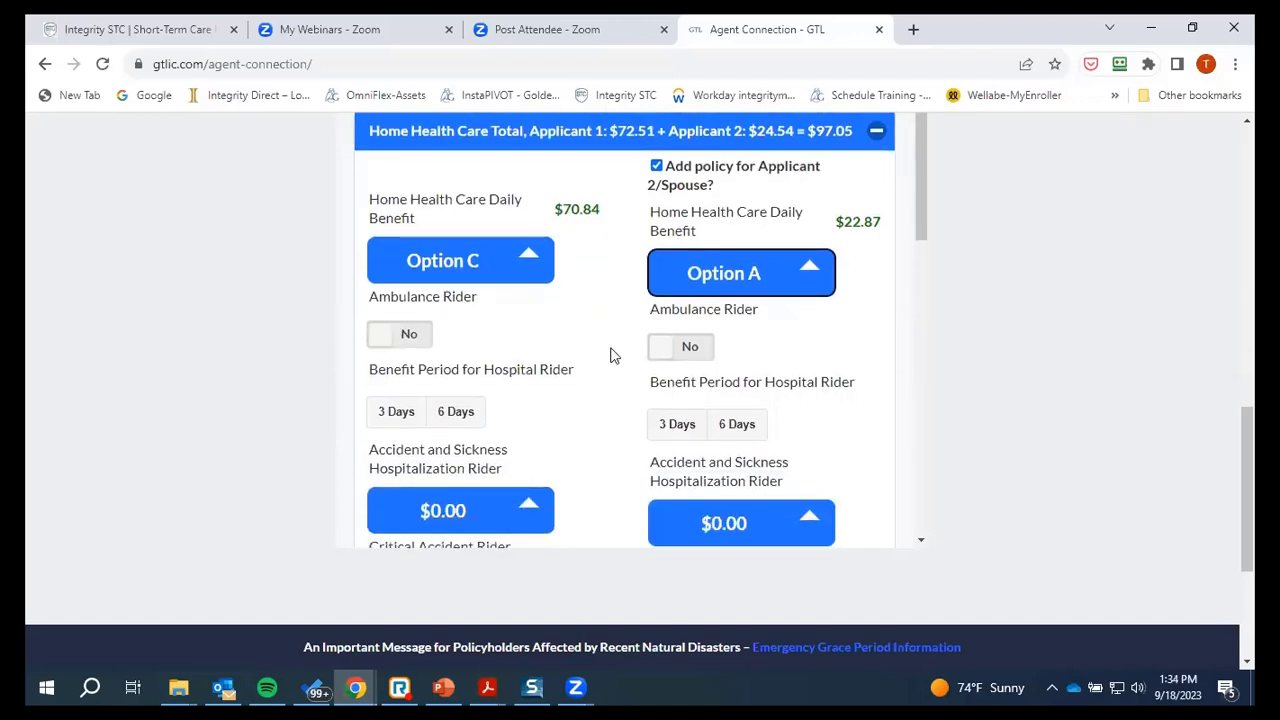
left_click(388, 340)
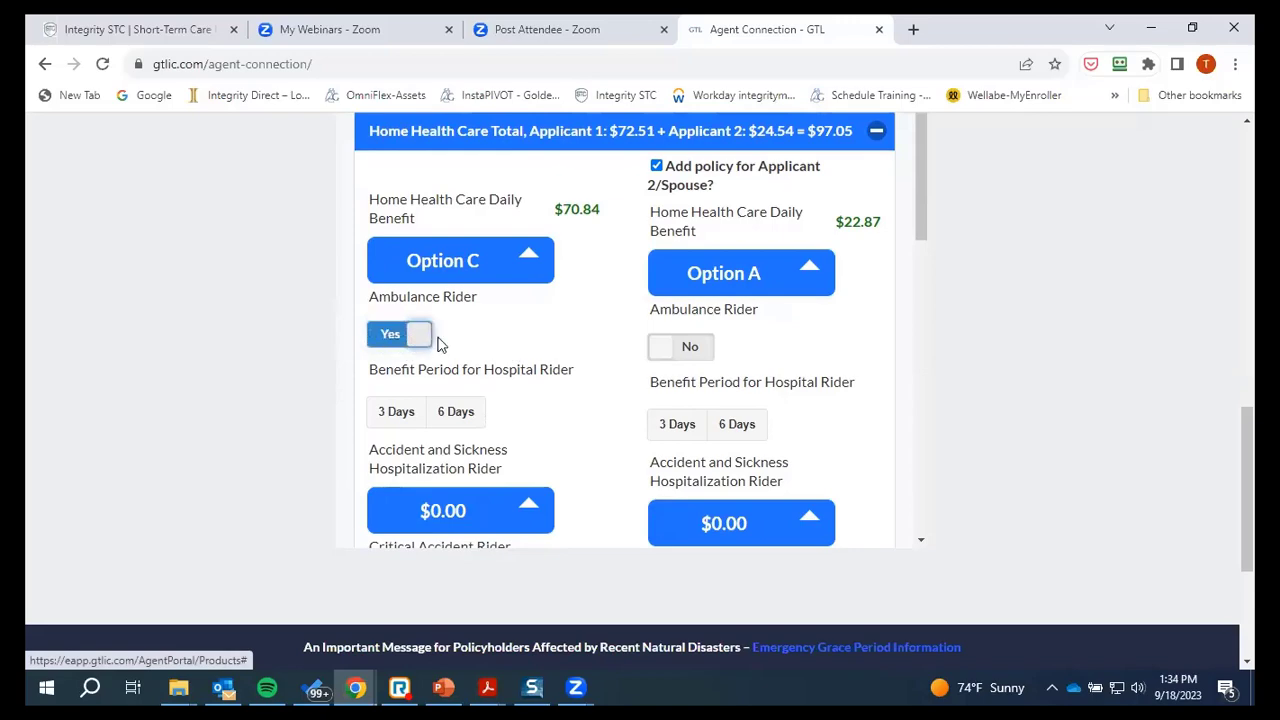
left_click(667, 347)
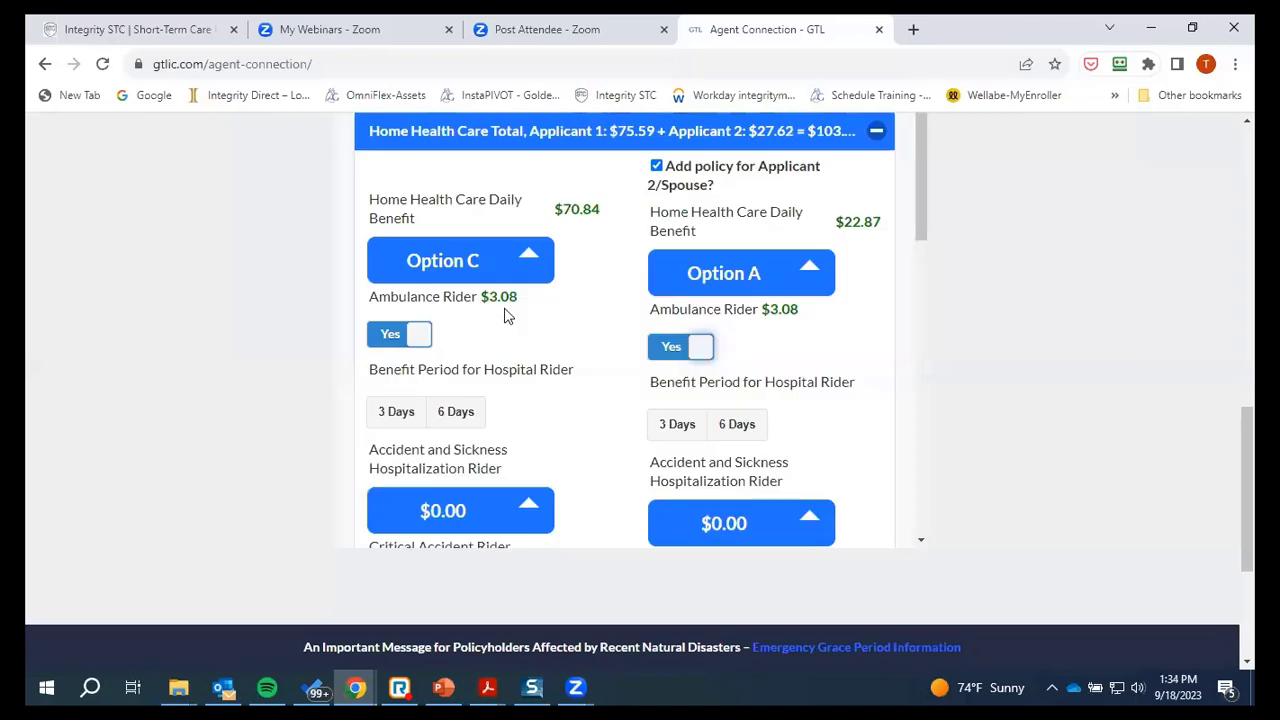
scroll(548, 378, "down", 1)
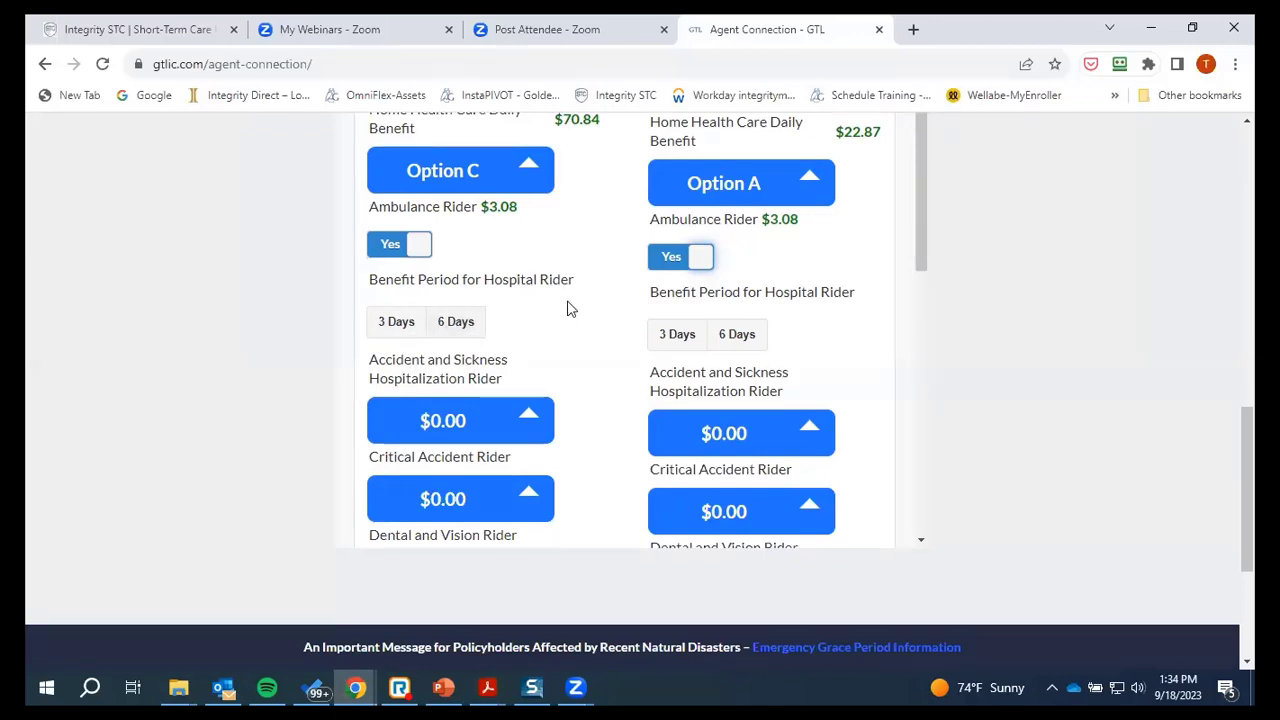
scroll(534, 372, "down", 2)
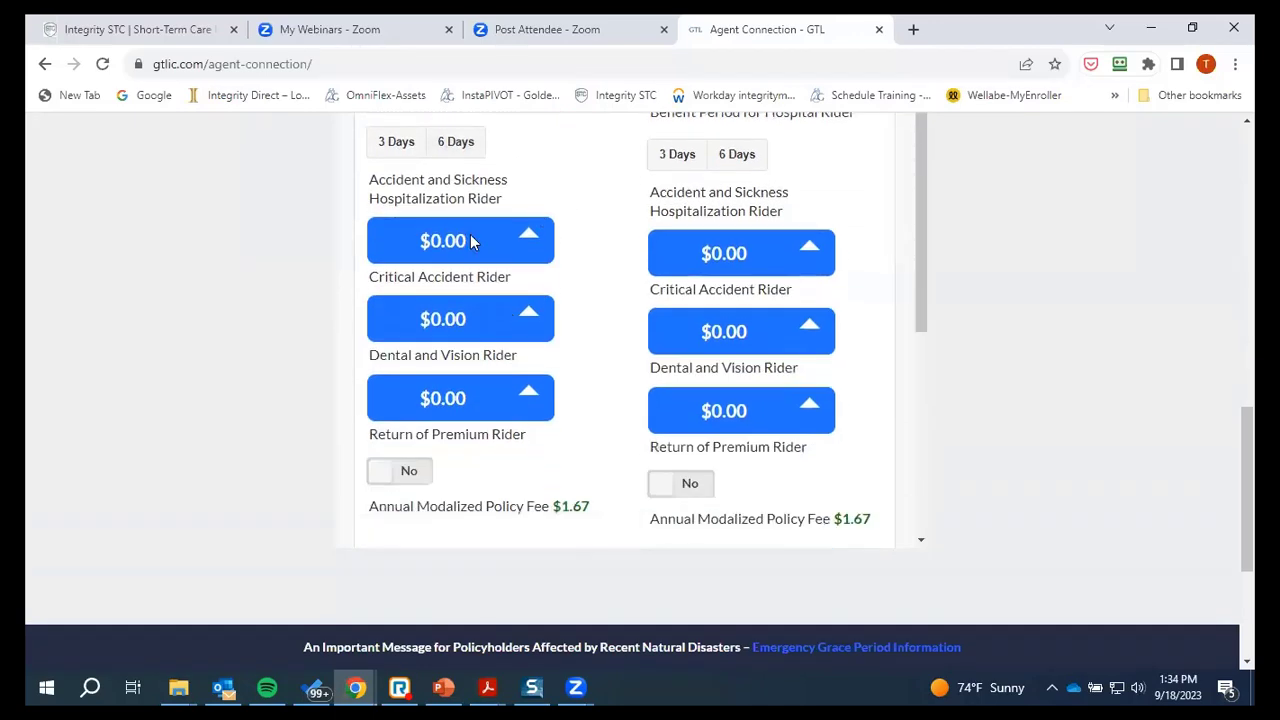
left_click(526, 237)
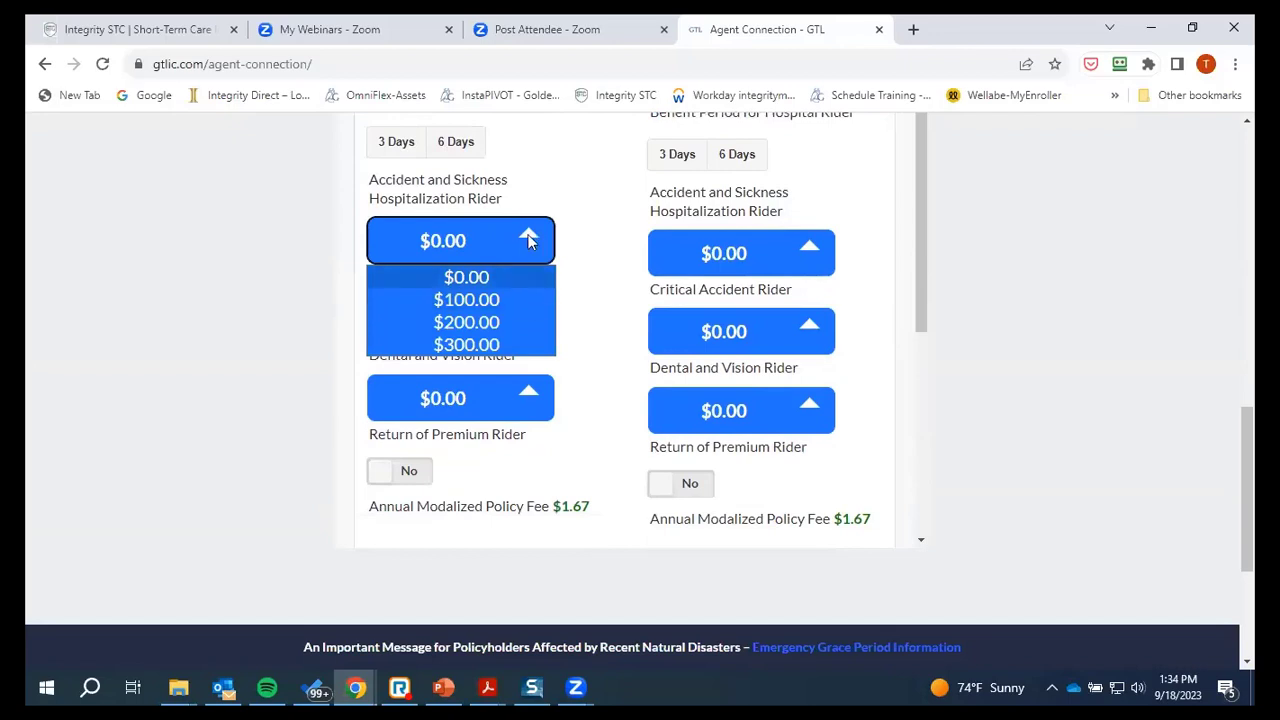
left_click(420, 252)
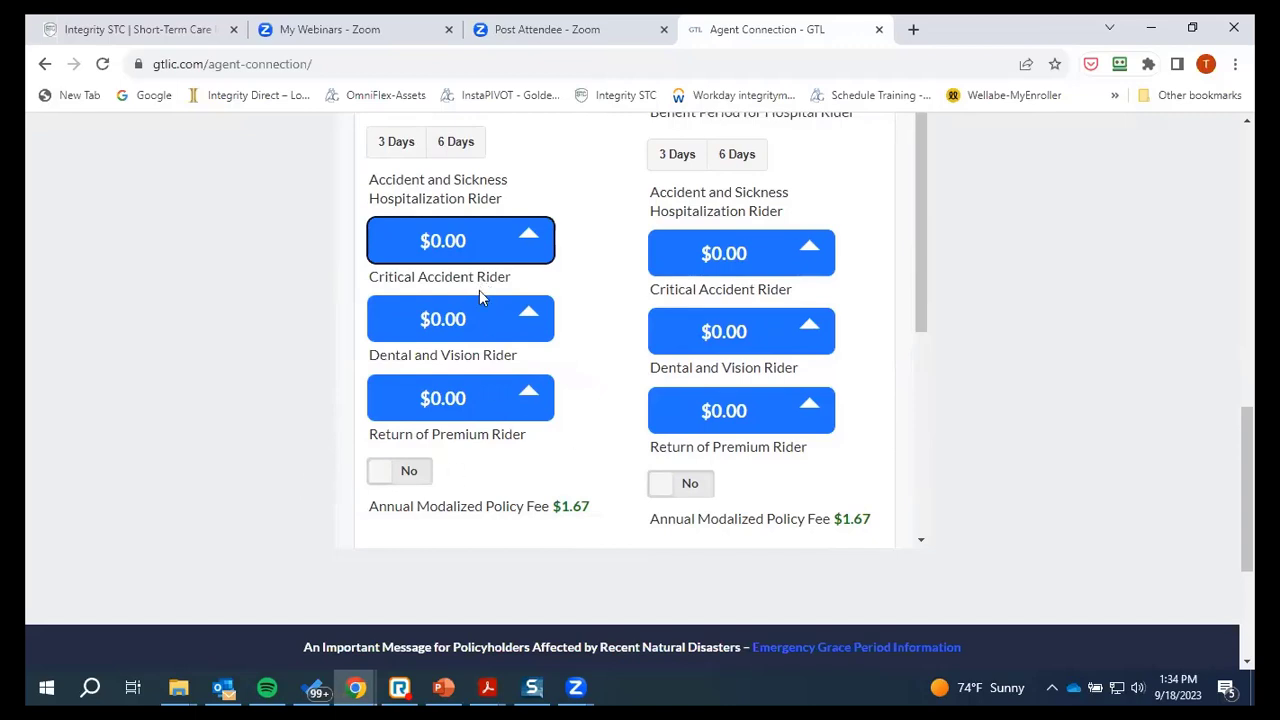
left_click(530, 398)
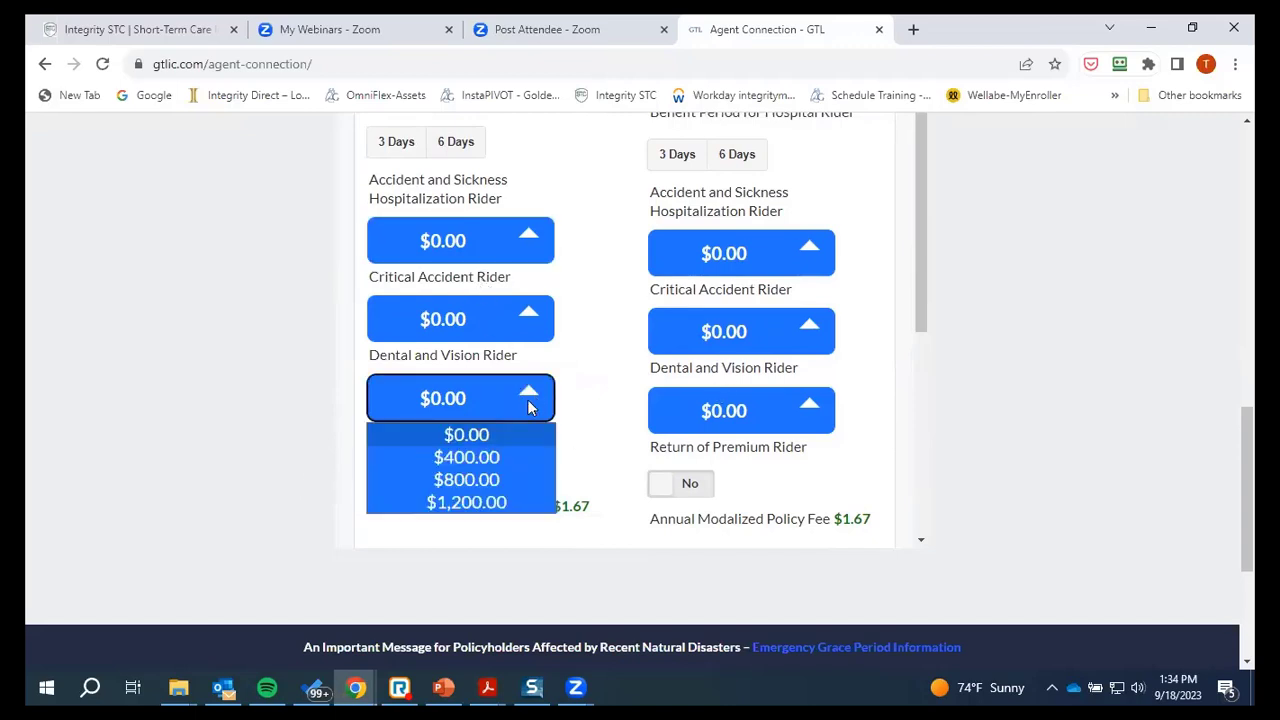
left_click(812, 410)
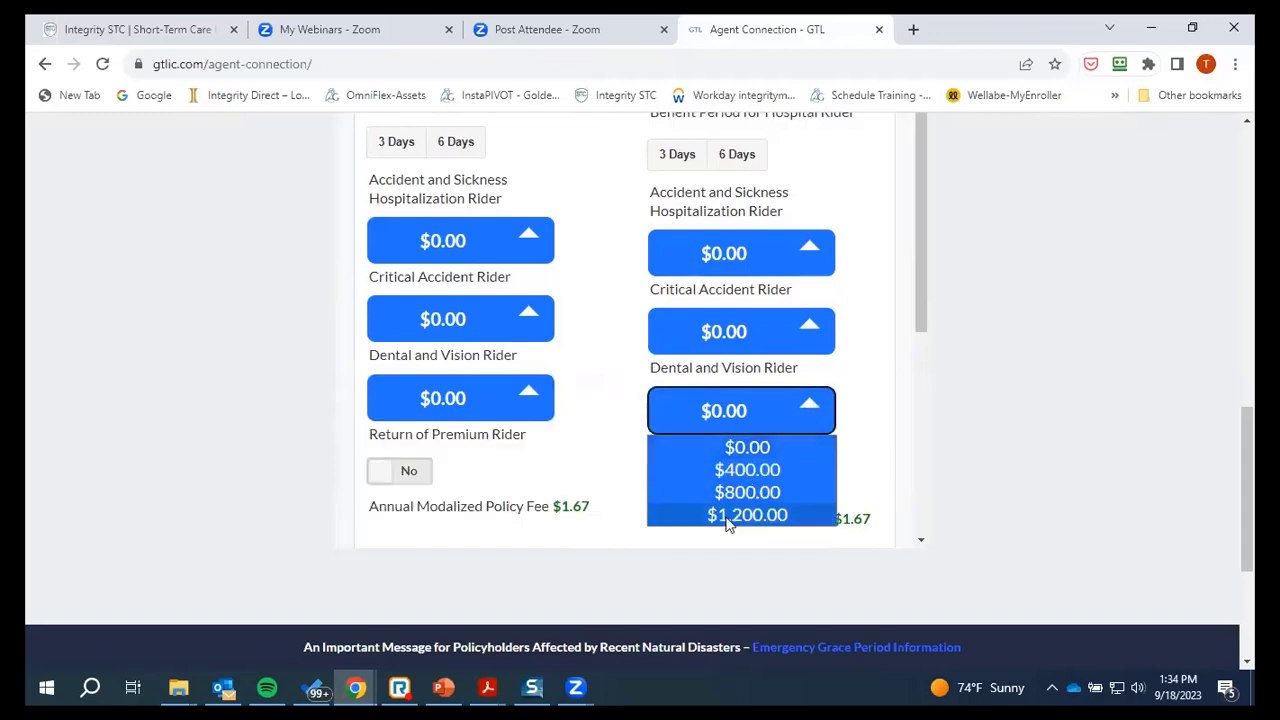
left_click(594, 390)
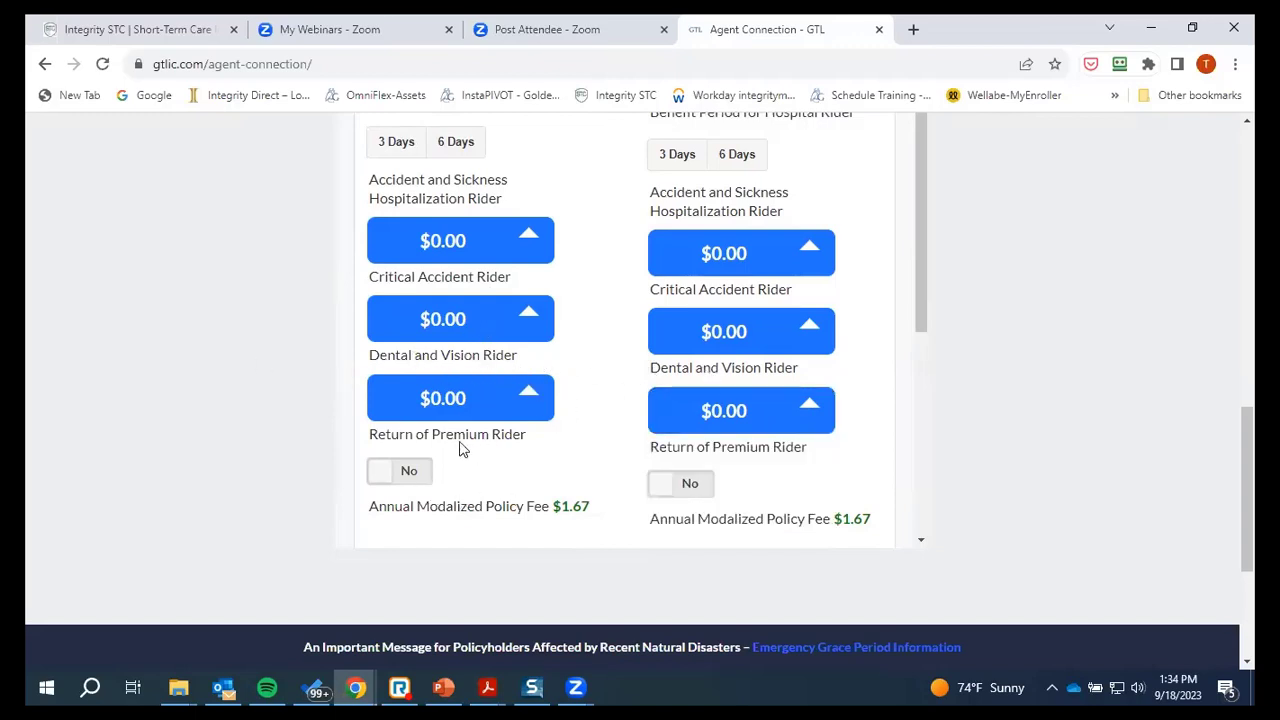
scroll(485, 273, "down", 2)
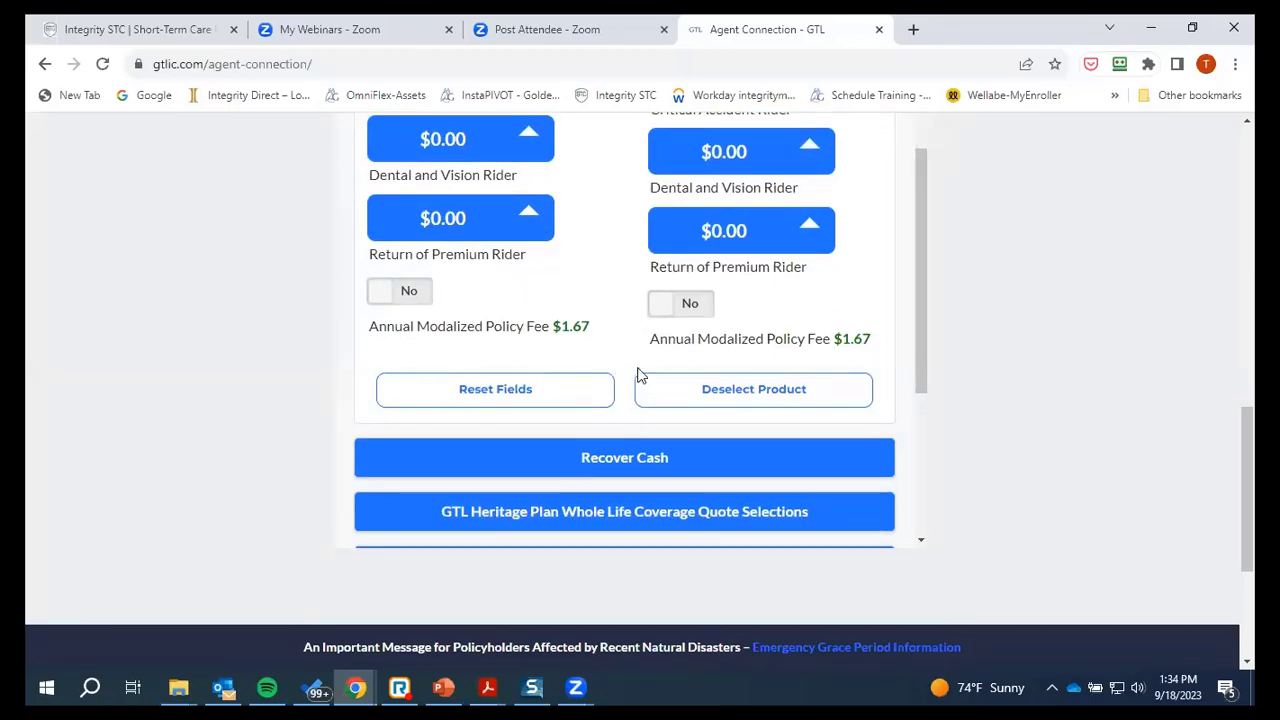
scroll(575, 380, "up", 2)
scroll(588, 396, "down", 2)
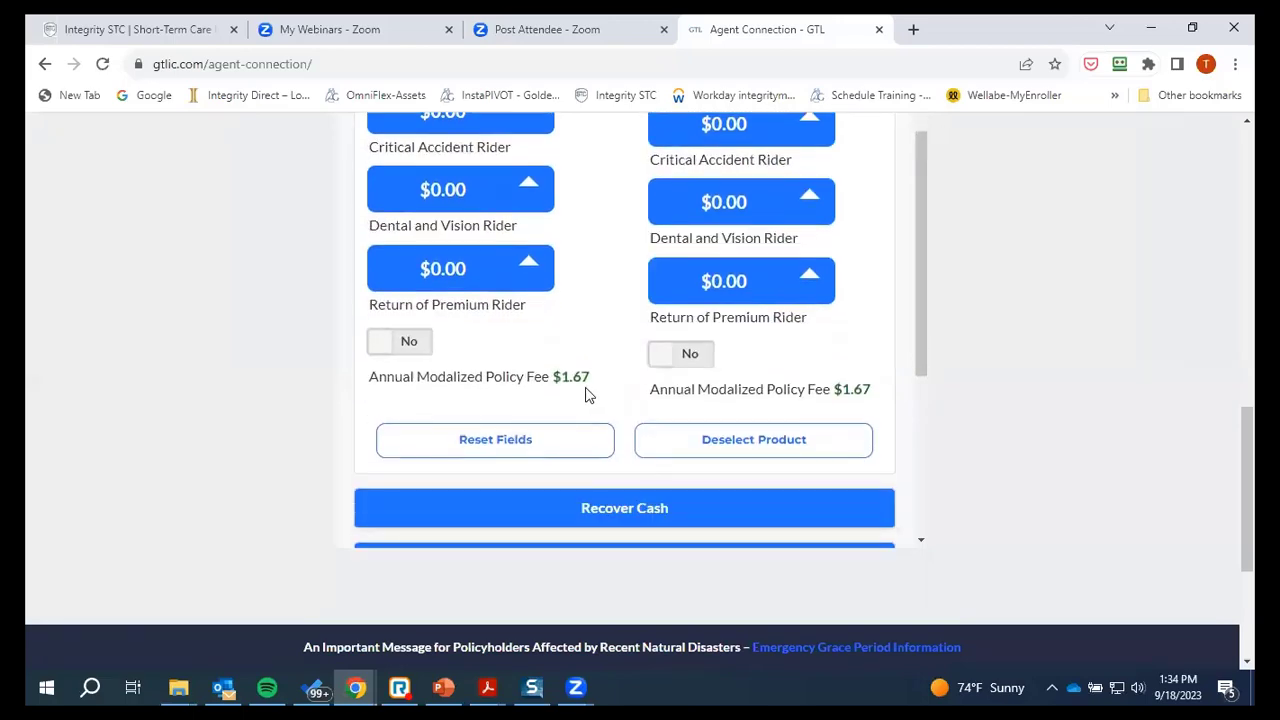
scroll(606, 352, "up", 5)
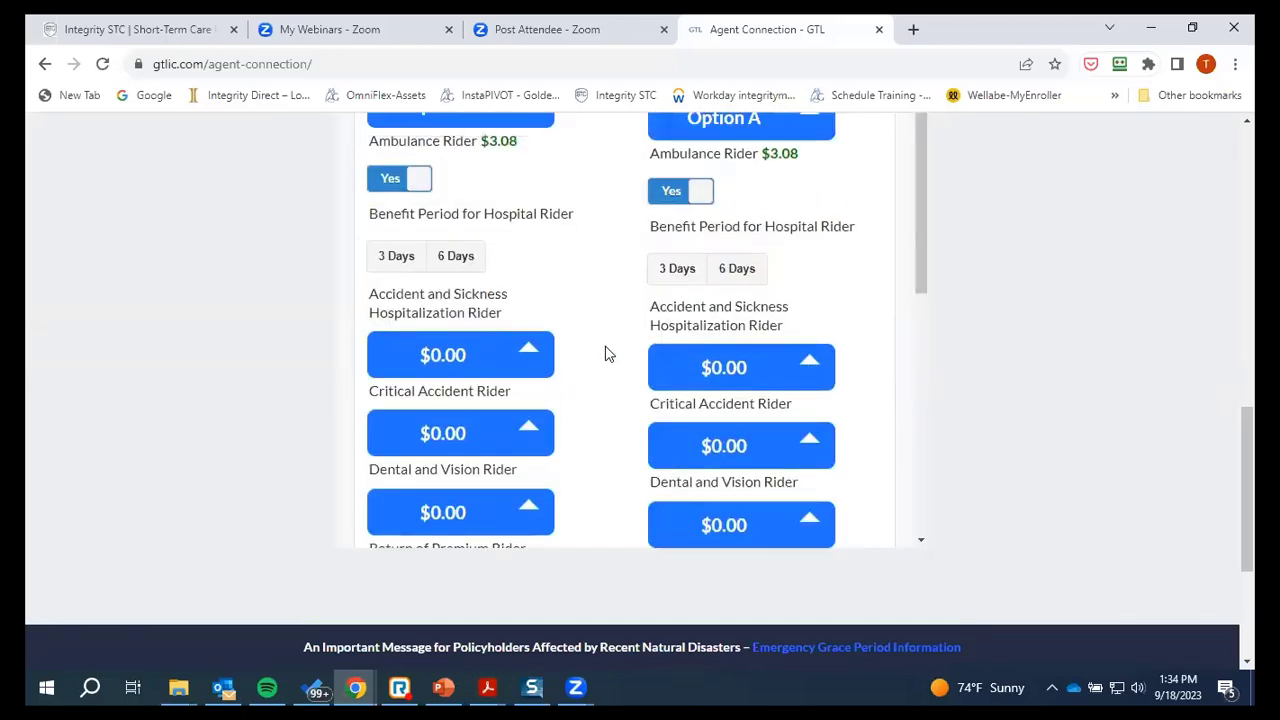
scroll(606, 352, "down", 1)
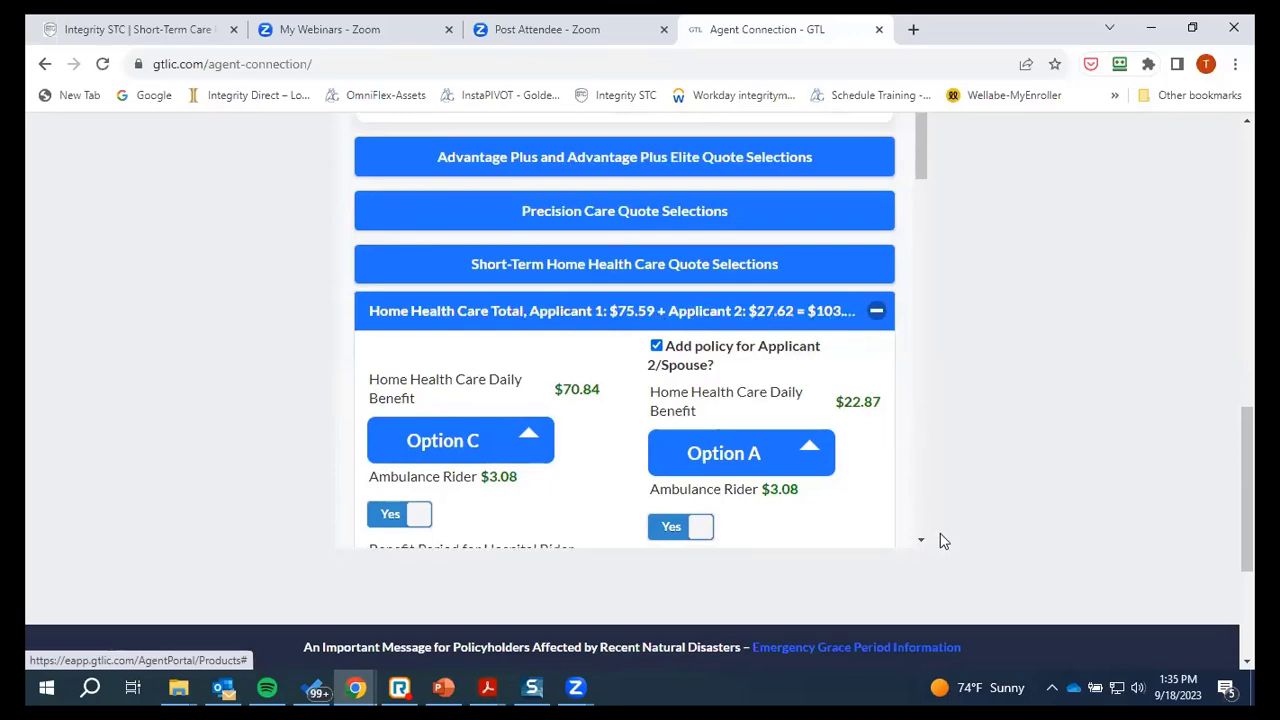
Generate the Print Quote summary and check its $103.21 total premium
left_click_drag(924, 168, 947, 530)
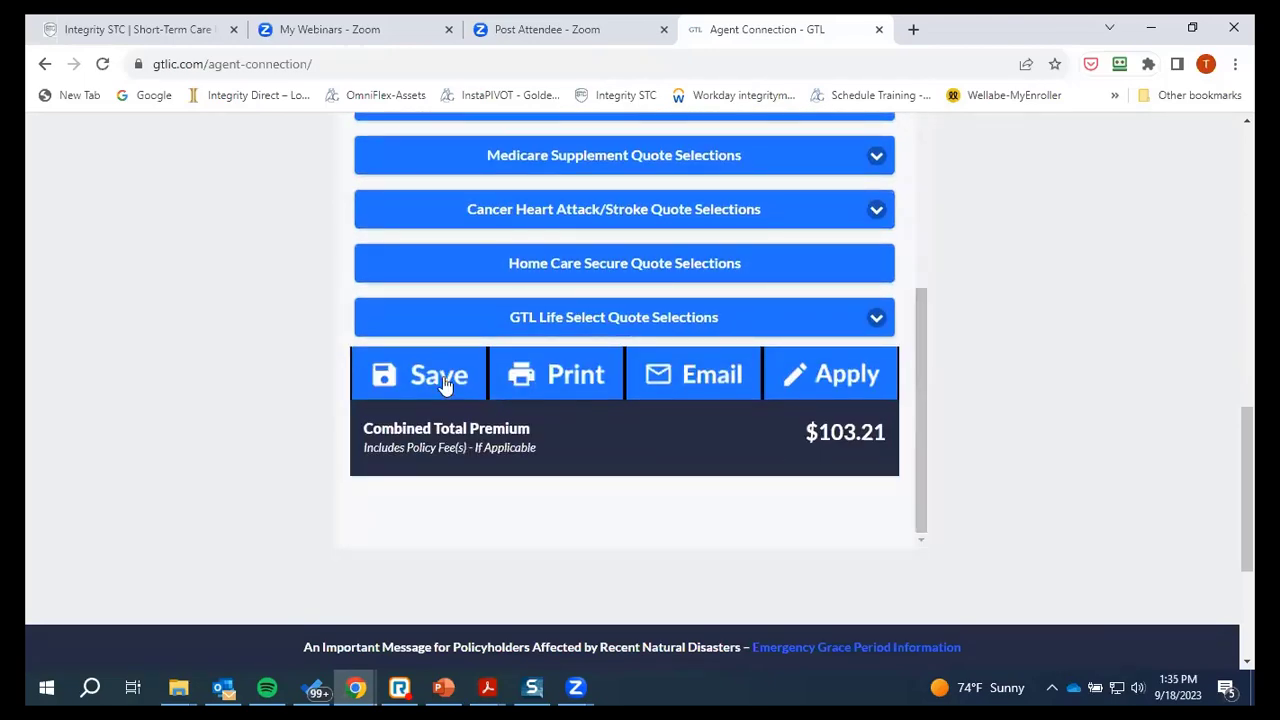
left_click(571, 377)
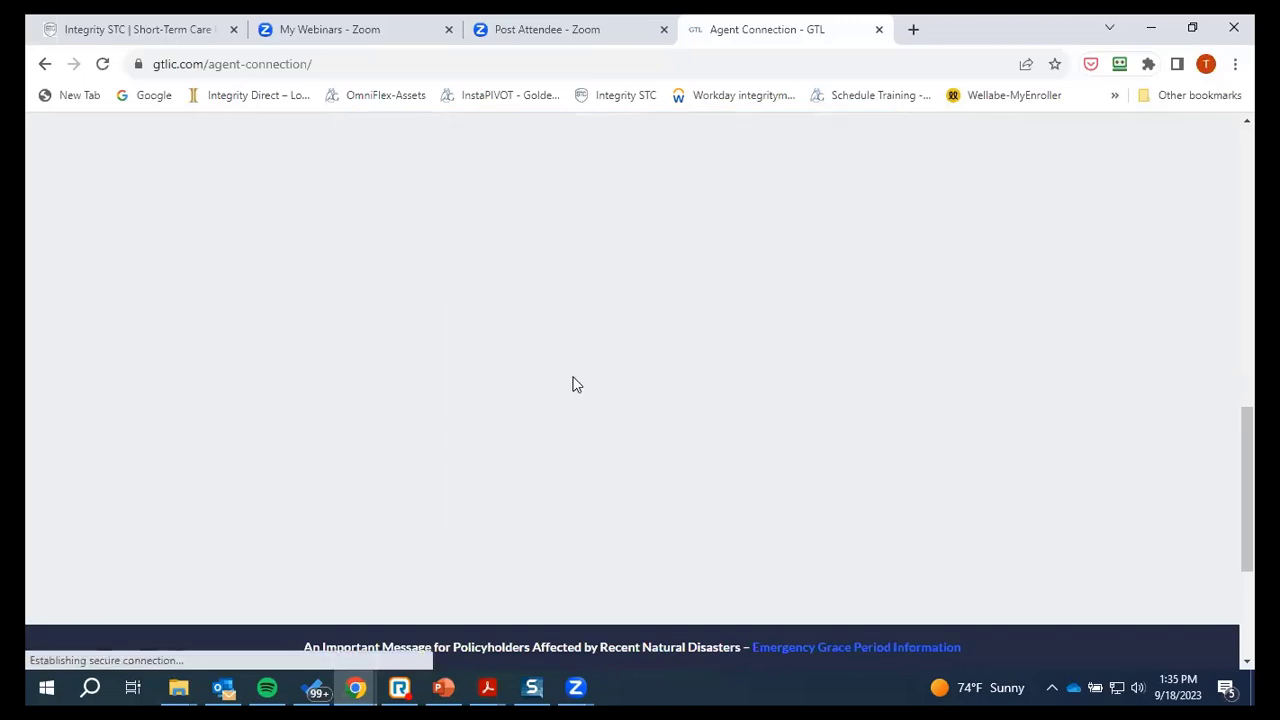
scroll(717, 303, "up", 5)
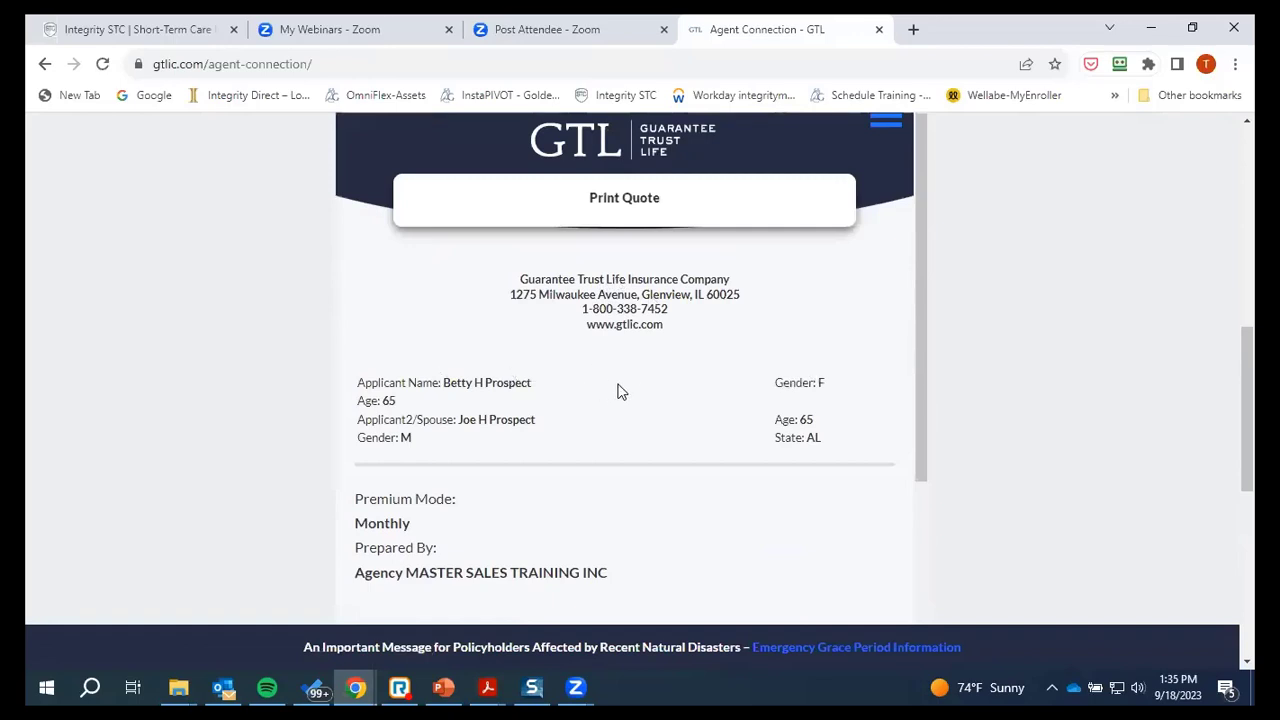
scroll(567, 323, "down", 2)
scroll(567, 323, "down", 2)
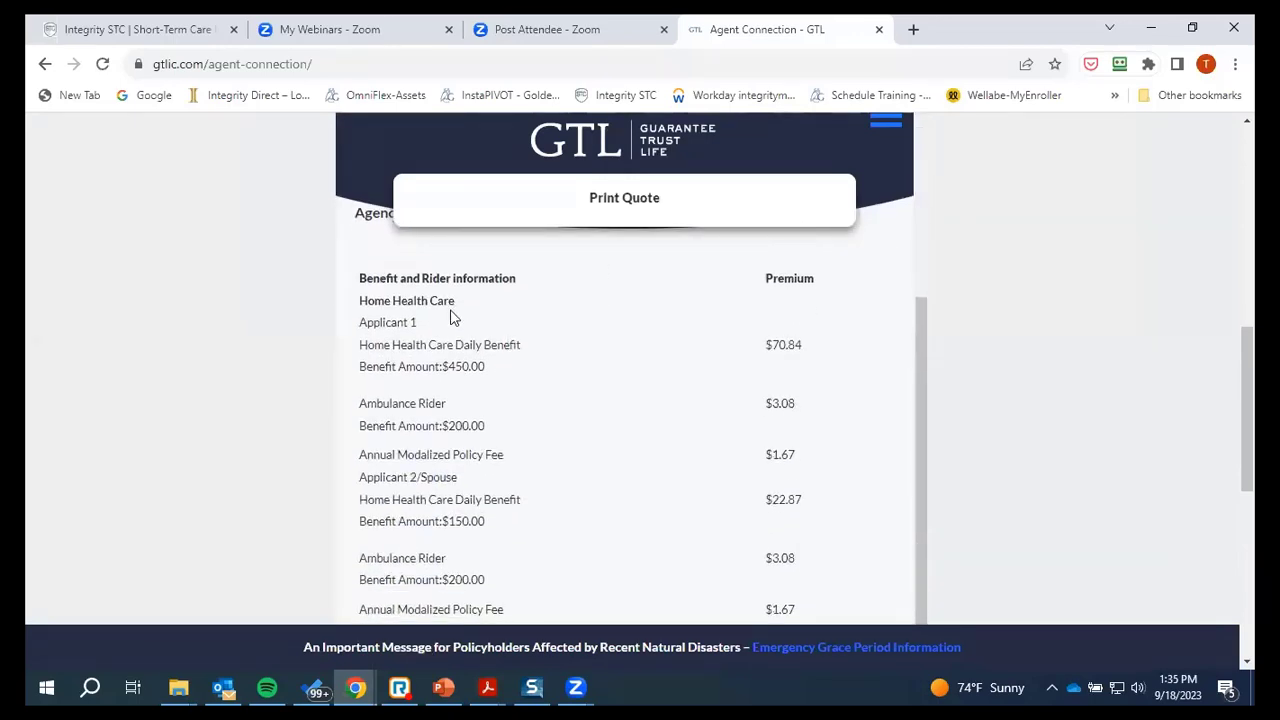
scroll(546, 300, "down", 1)
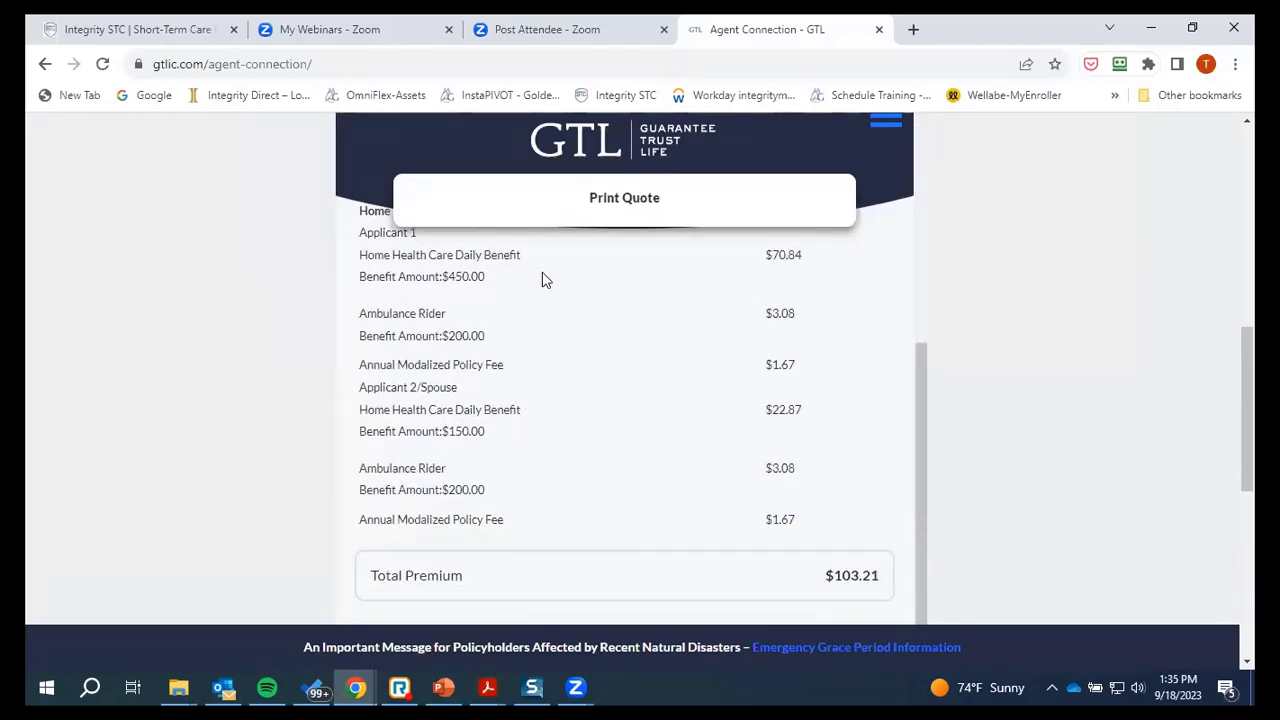
scroll(530, 279, "up", 1)
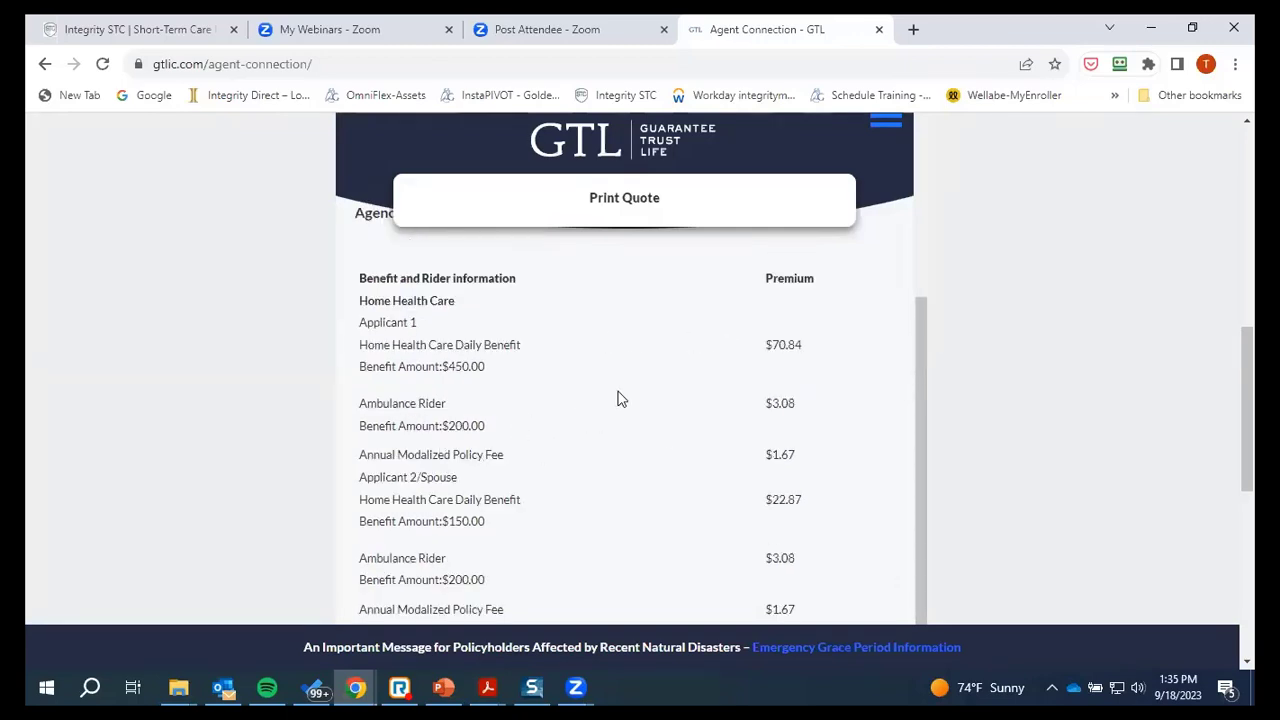
scroll(632, 480, "down", 1)
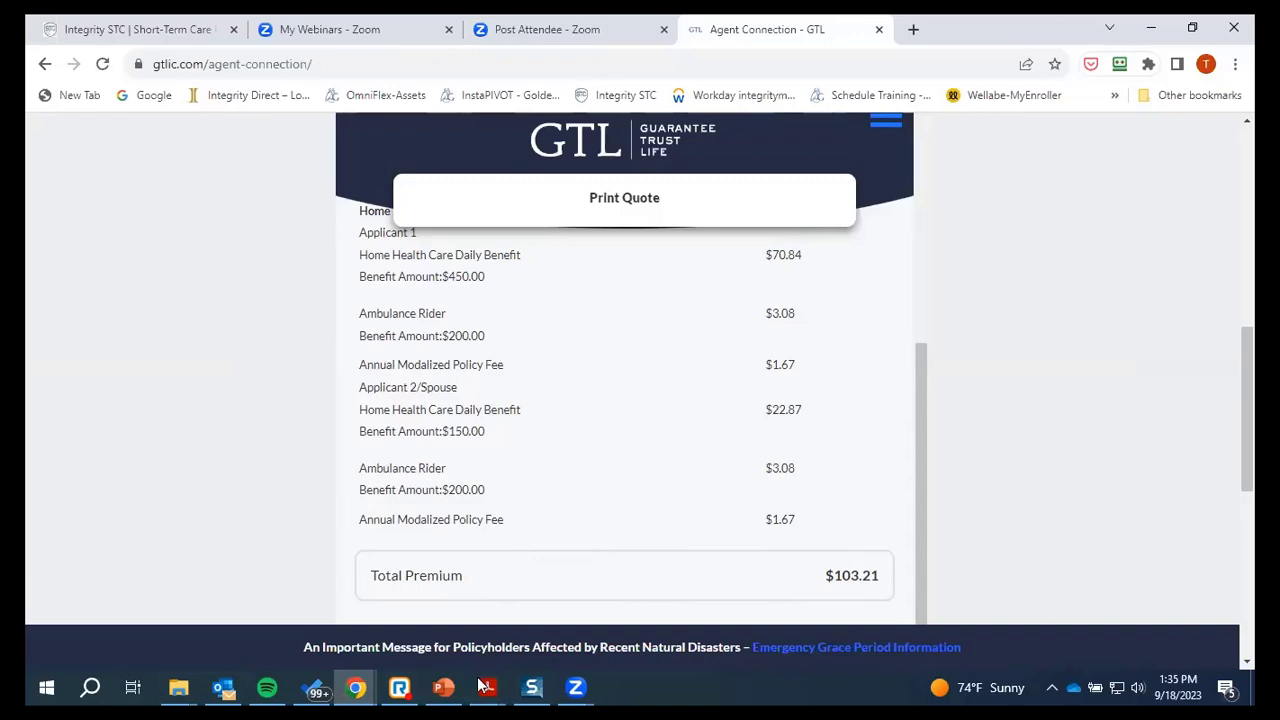
left_click(488, 683)
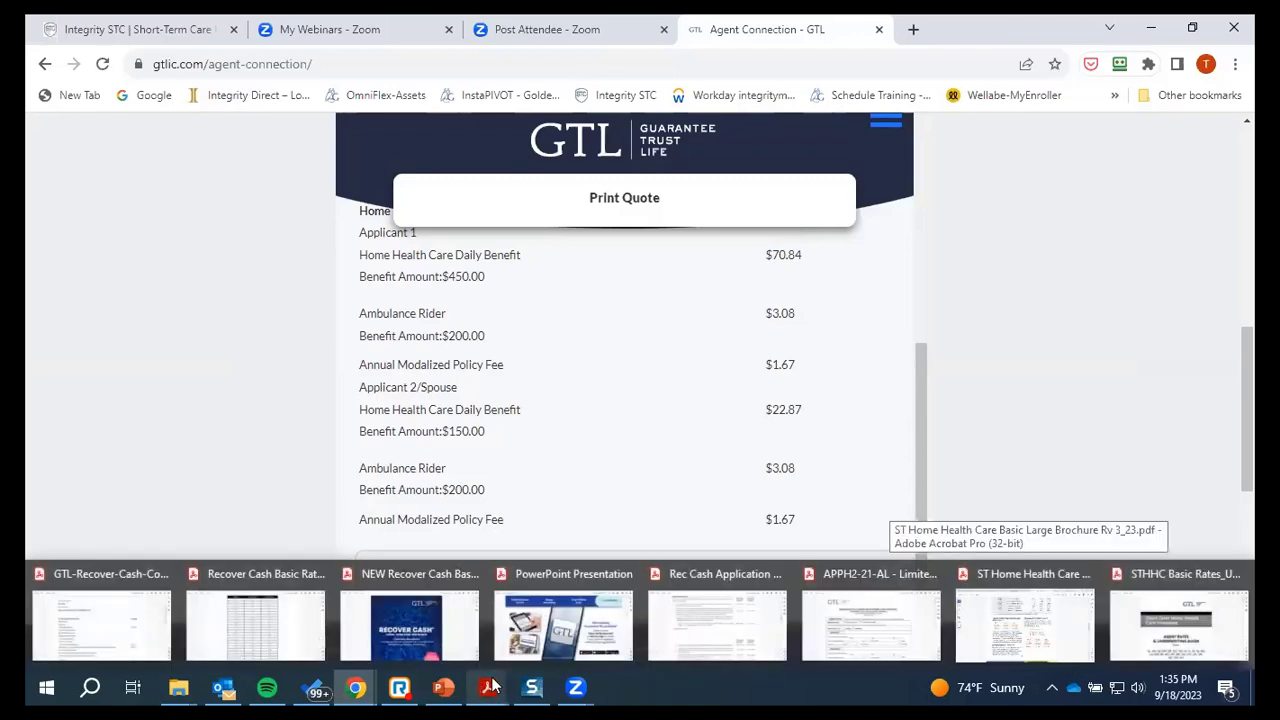
Review the APPH2-21-AL application's Step 3 pre-qualification medical questions on page 2
left_click(871, 622)
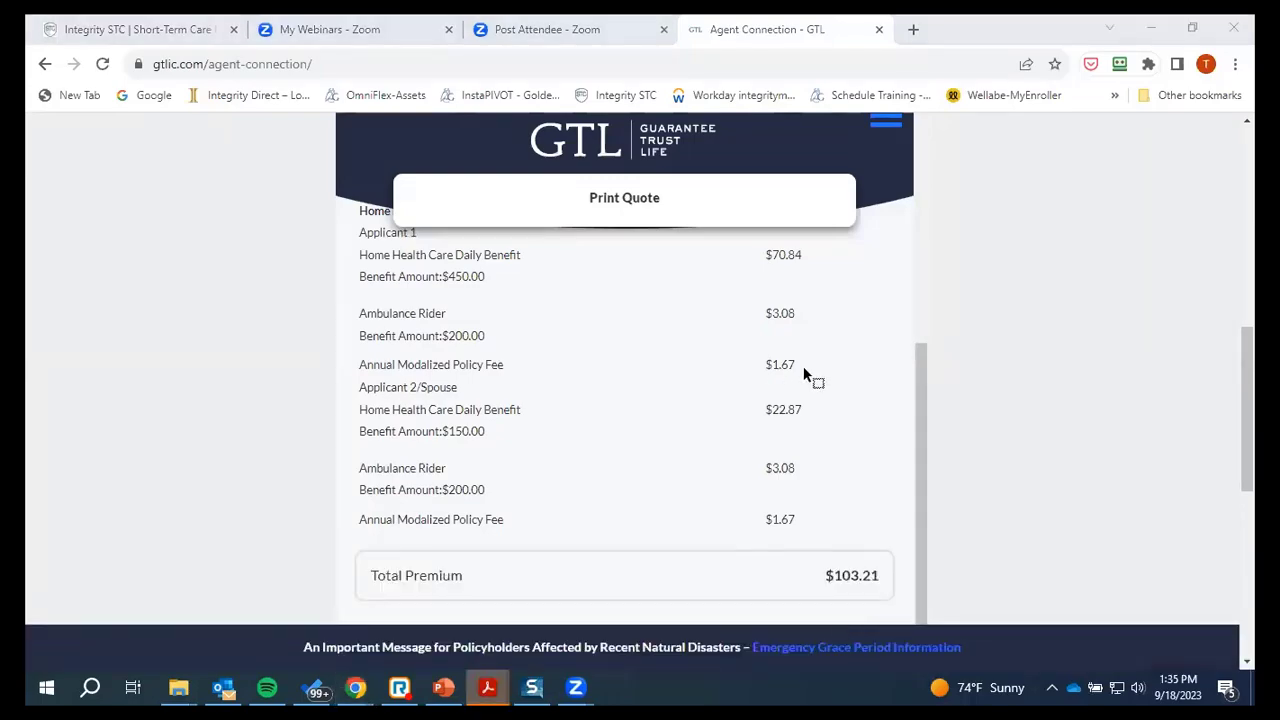
scroll(723, 402, "down", 10)
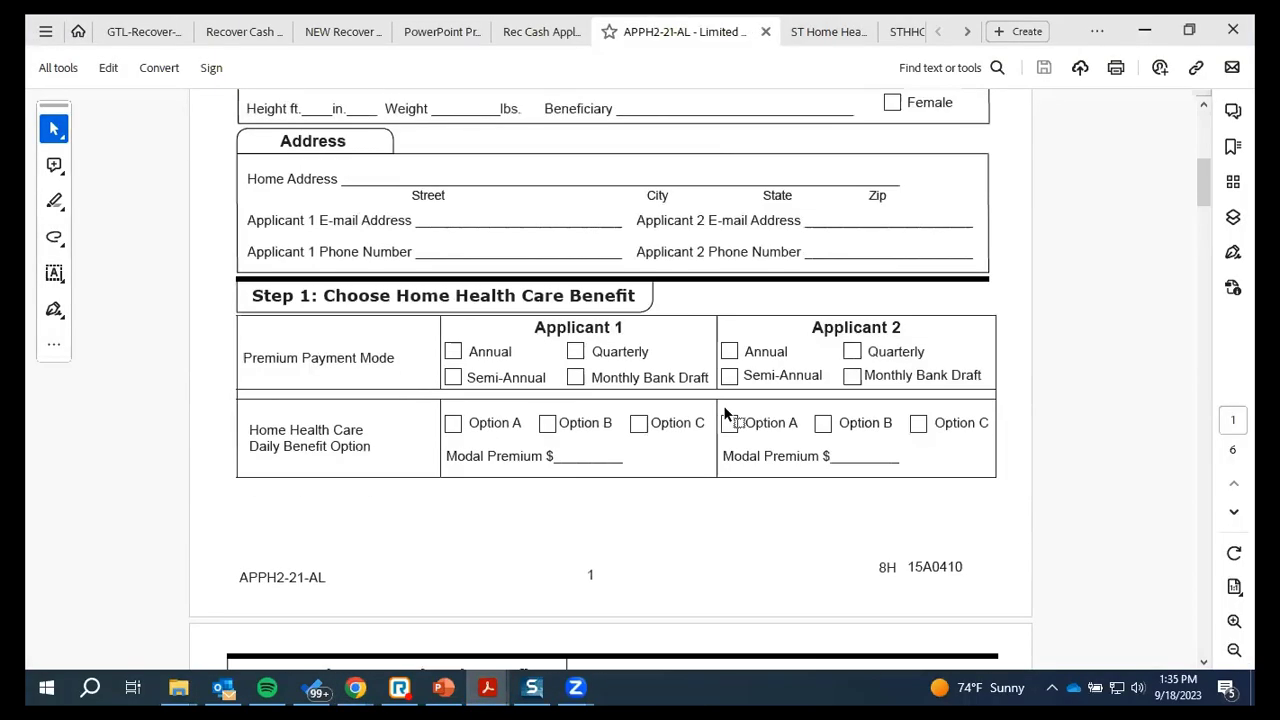
scroll(726, 408, "down", 10)
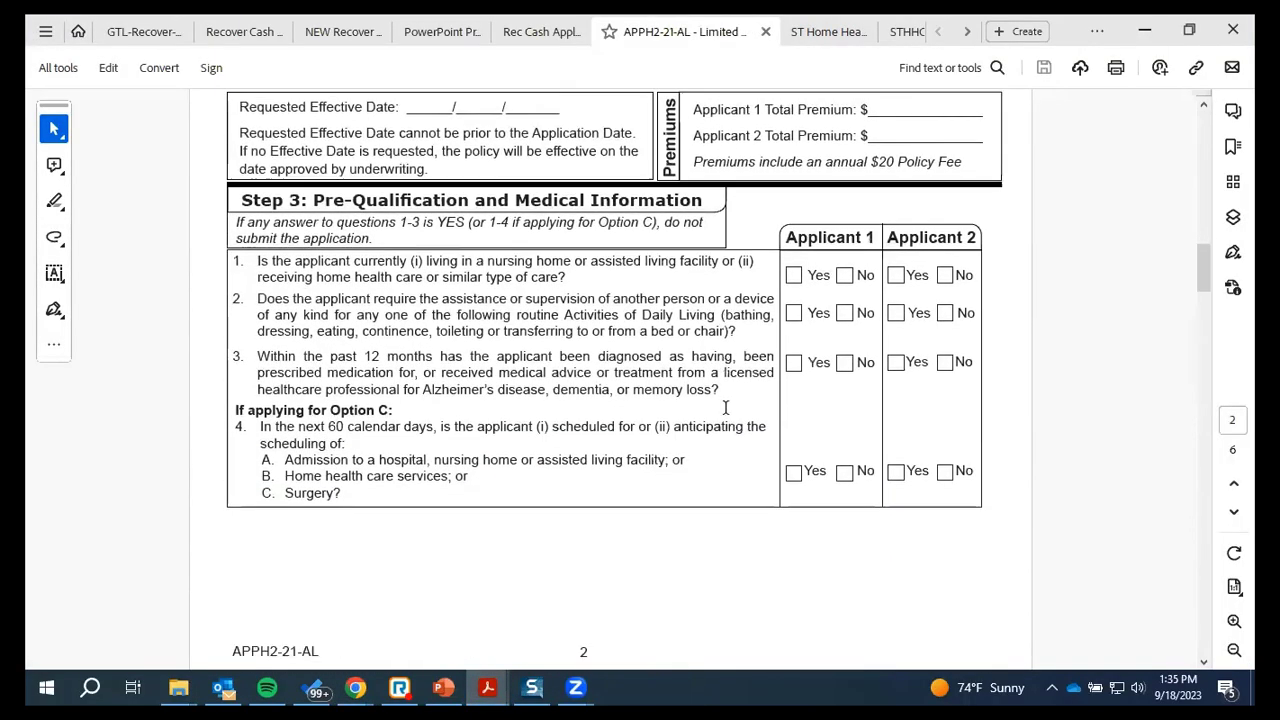
scroll(726, 412, "up", 1)
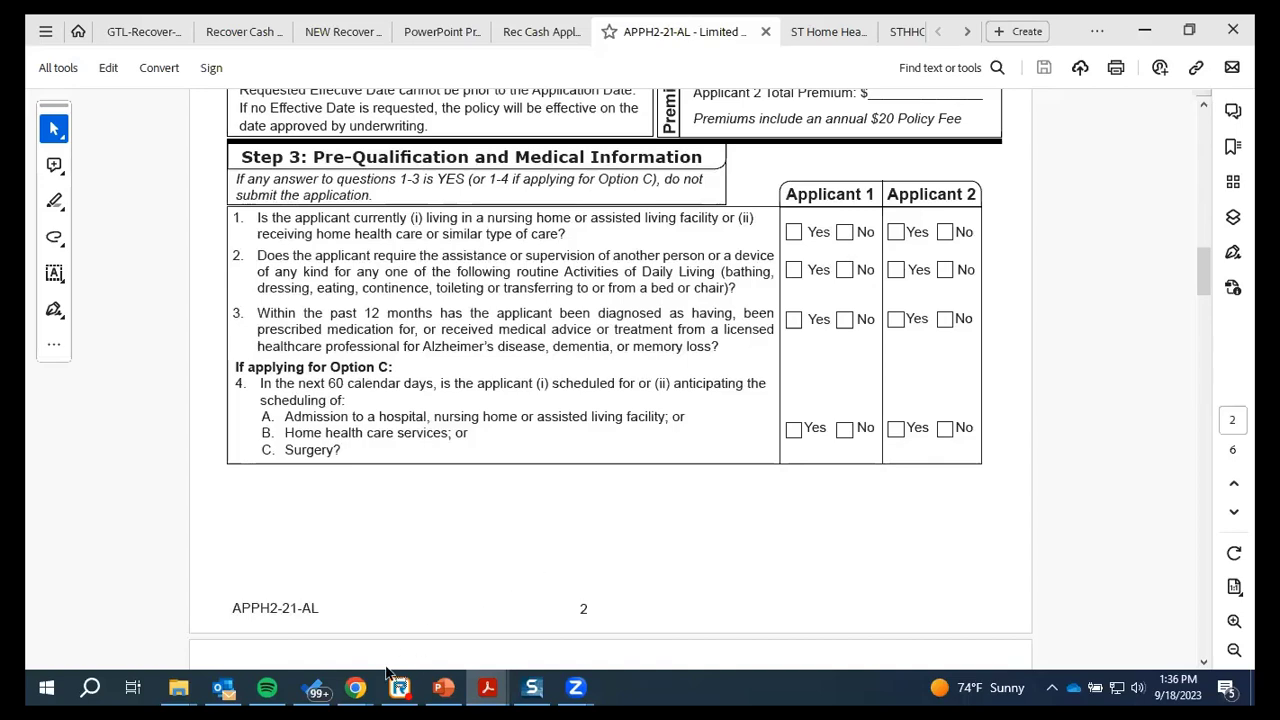
mouse_move(362, 682)
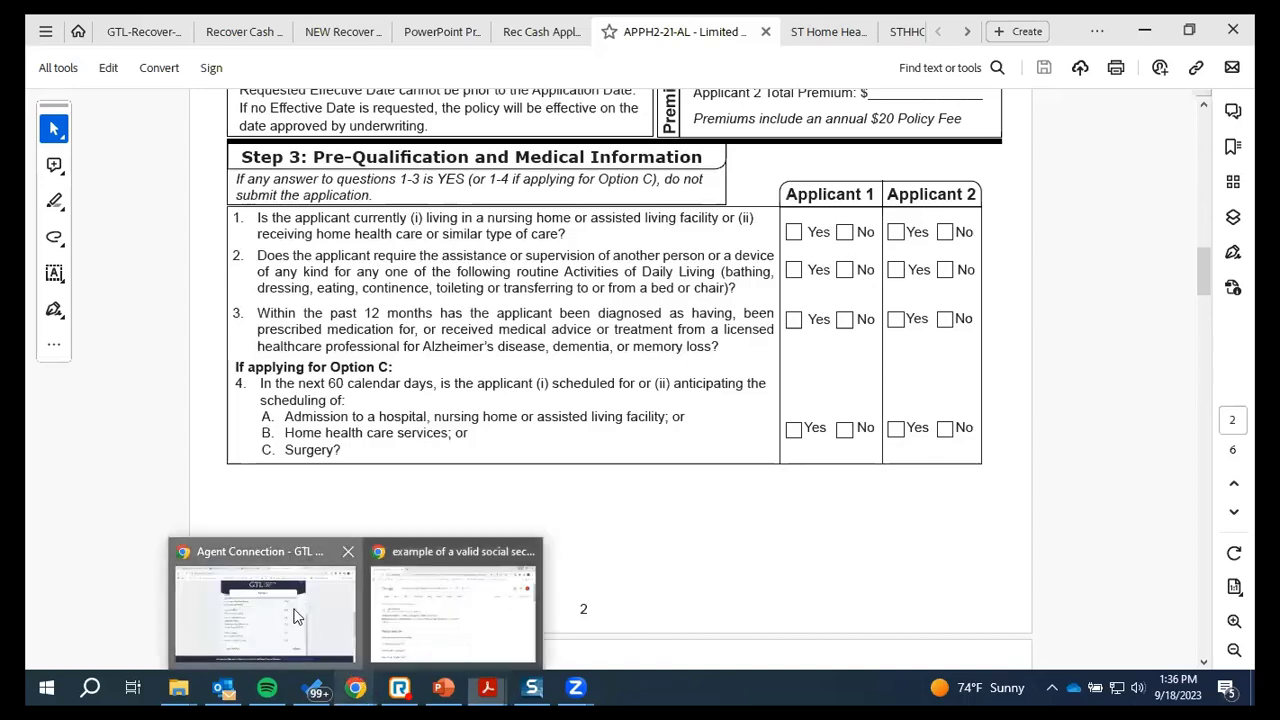
left_click(265, 605)
On the Integrity STC site, open the LEARN MORE page for GTL's Recover Cash
left_click(130, 31)
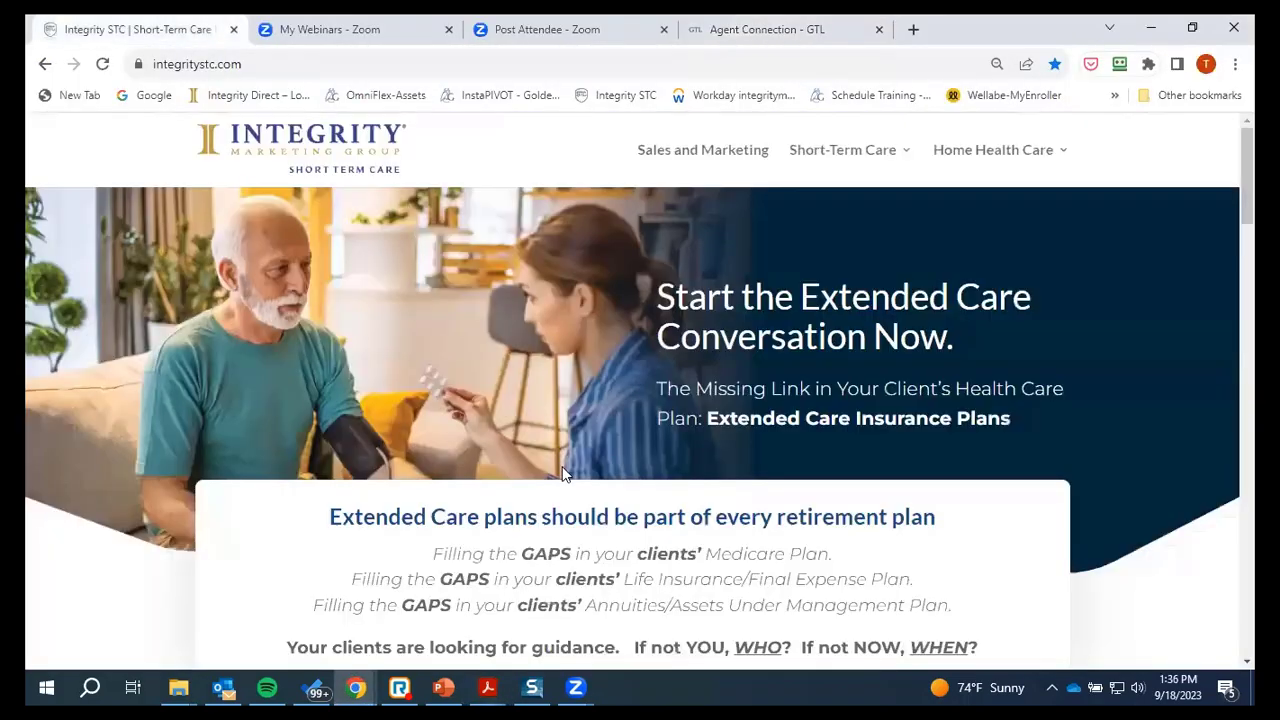
scroll(530, 440, "down", 5)
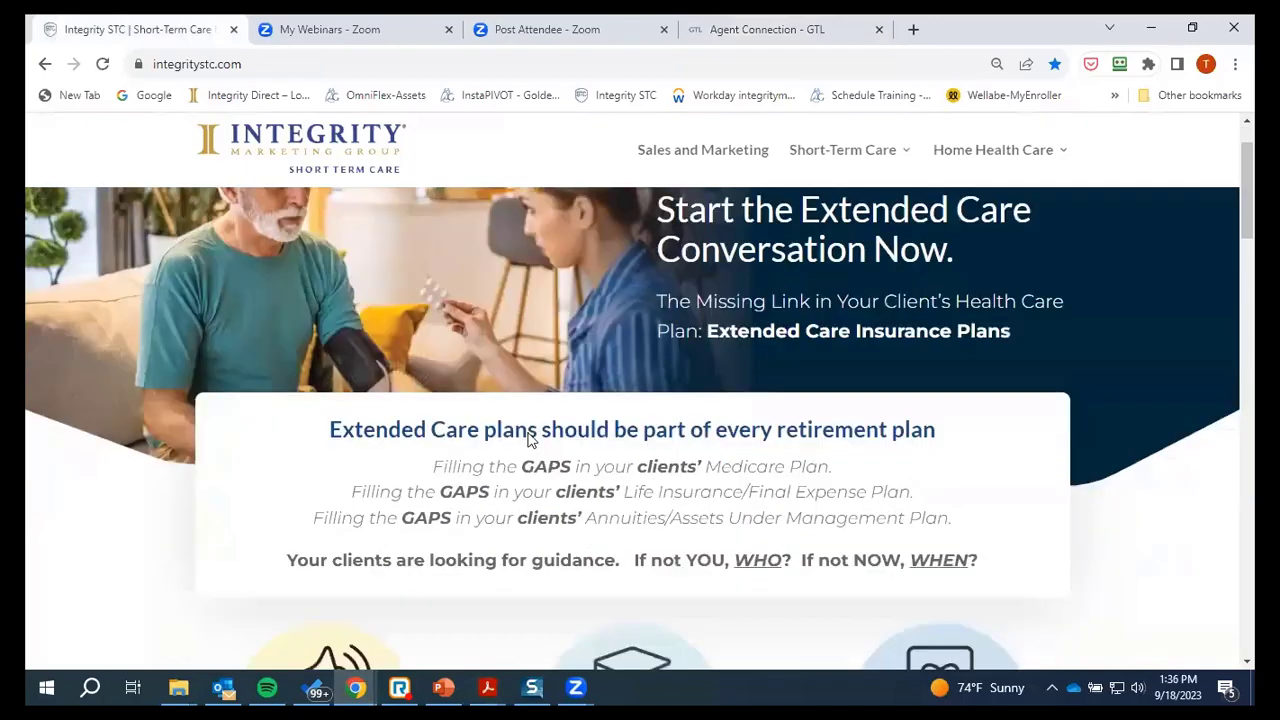
scroll(530, 440, "down", 5)
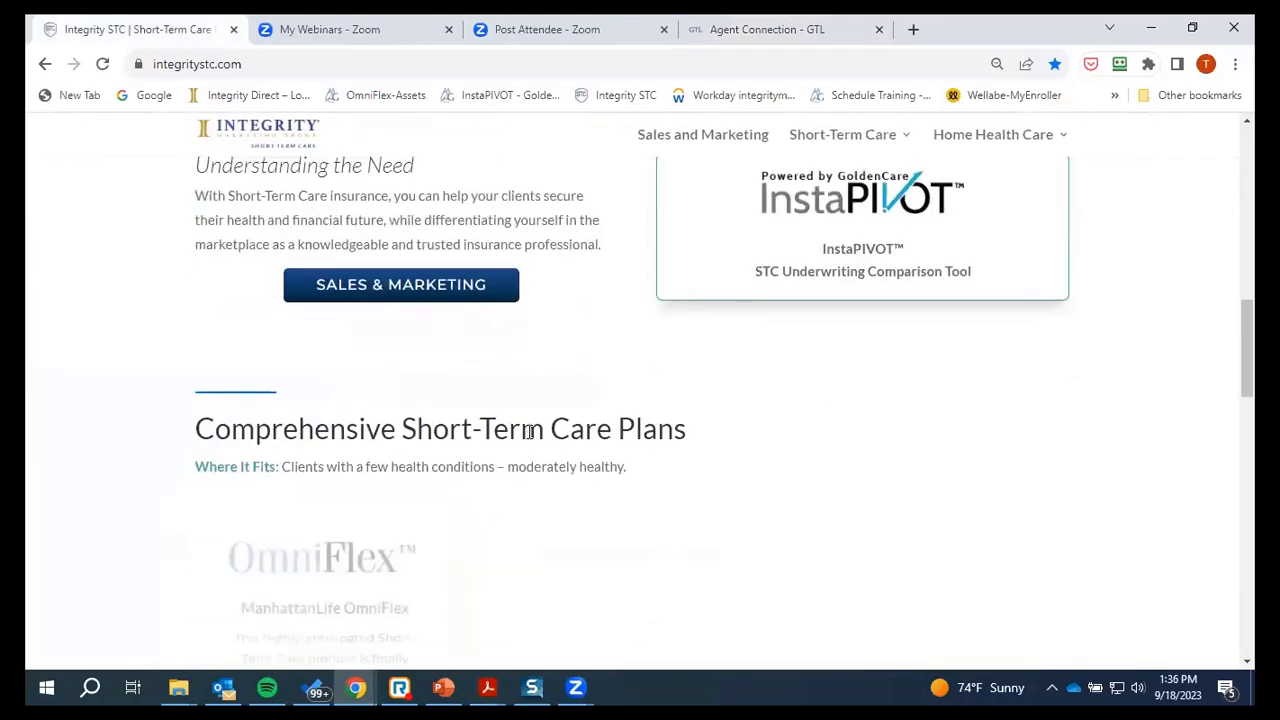
scroll(530, 440, "up", 2)
scroll(530, 440, "down", 5)
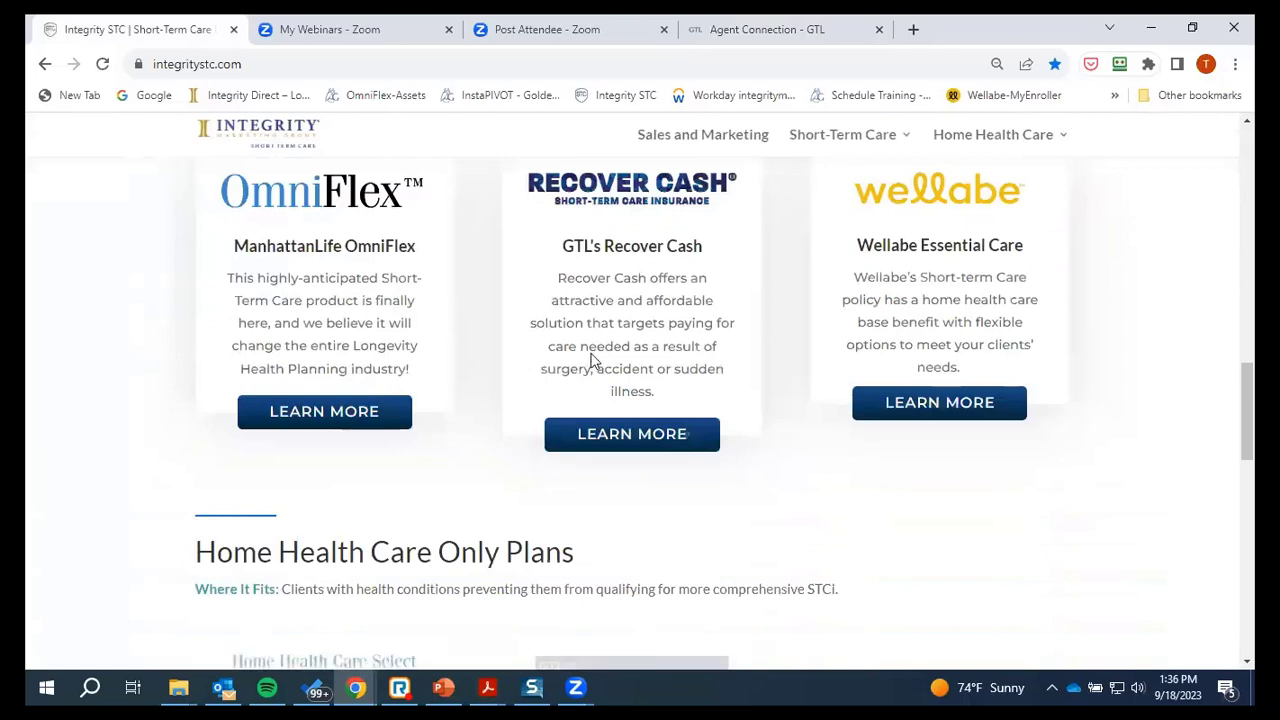
left_click(646, 447)
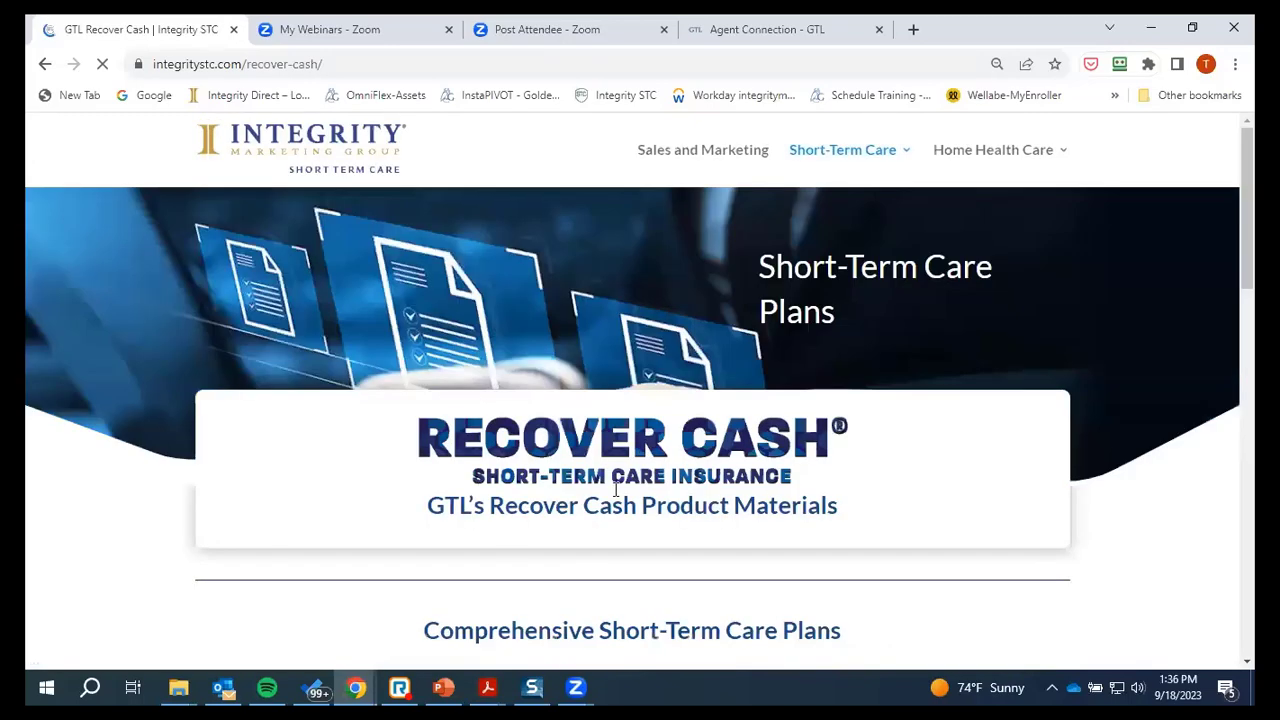
Review Recover Cash's state availability list and consumer video
scroll(616, 489, "down", 2)
scroll(616, 489, "down", 2)
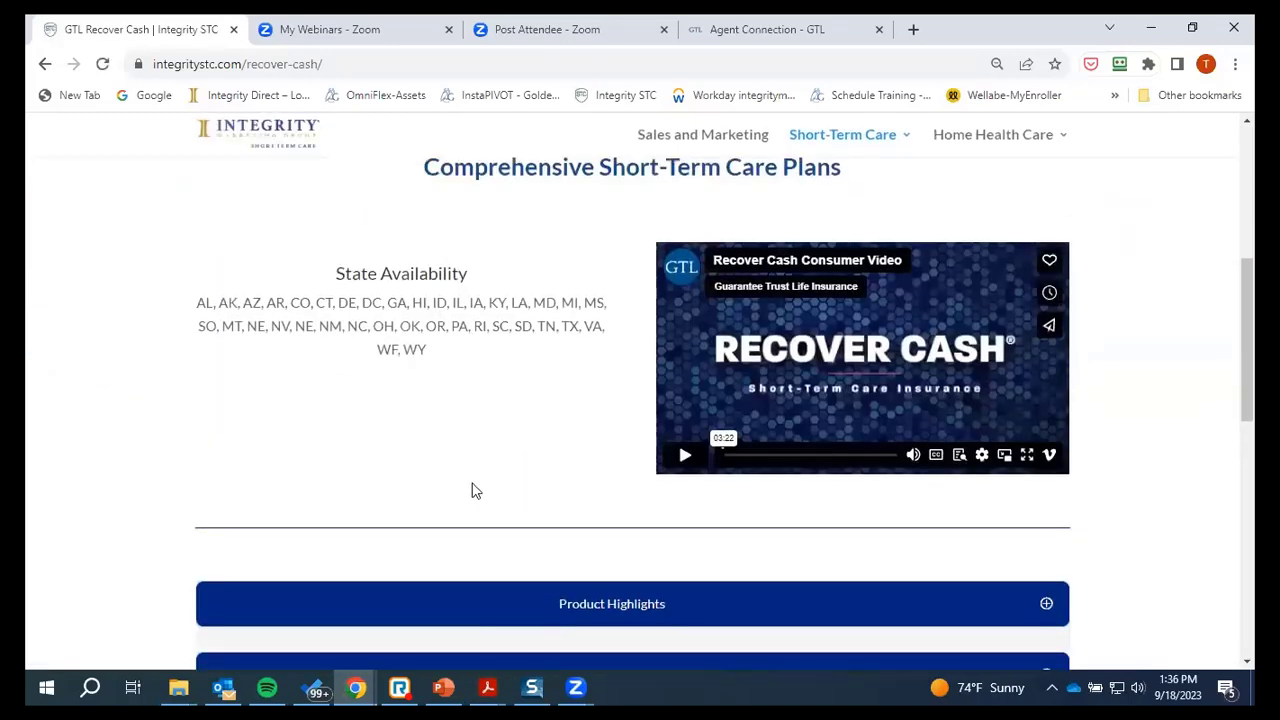
scroll(472, 486, "down", 2)
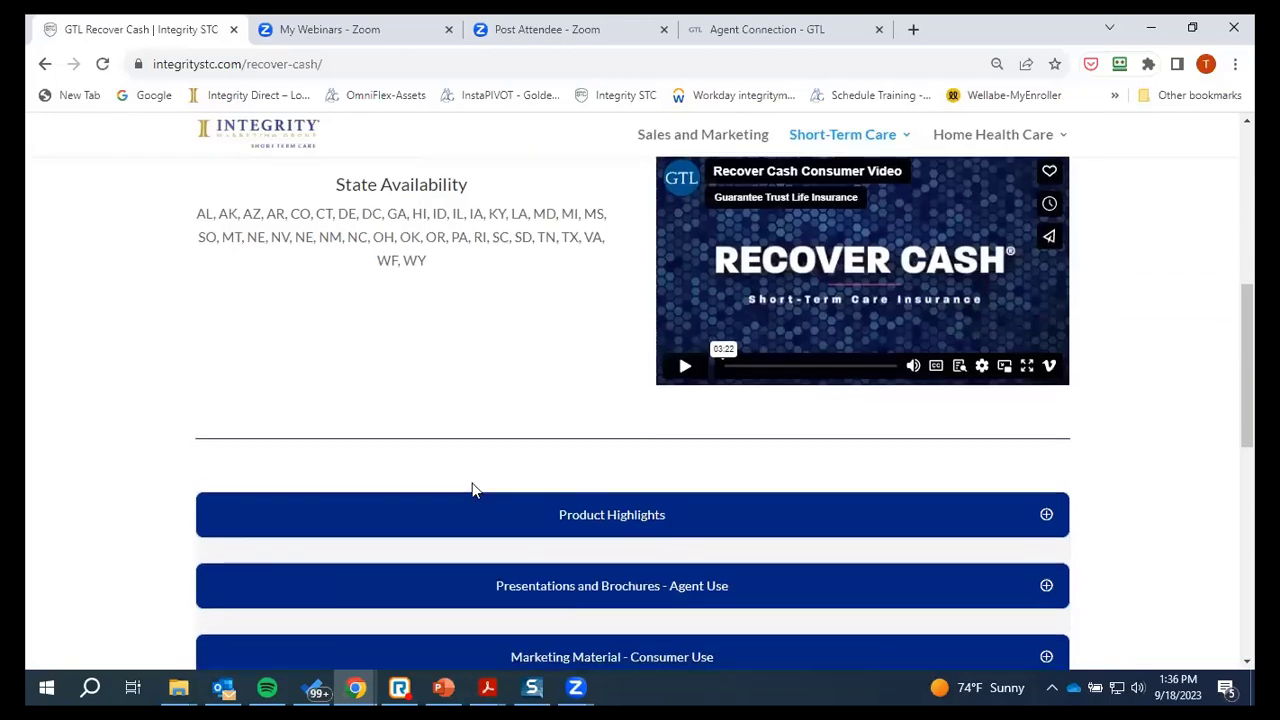
scroll(420, 340, "up", 2)
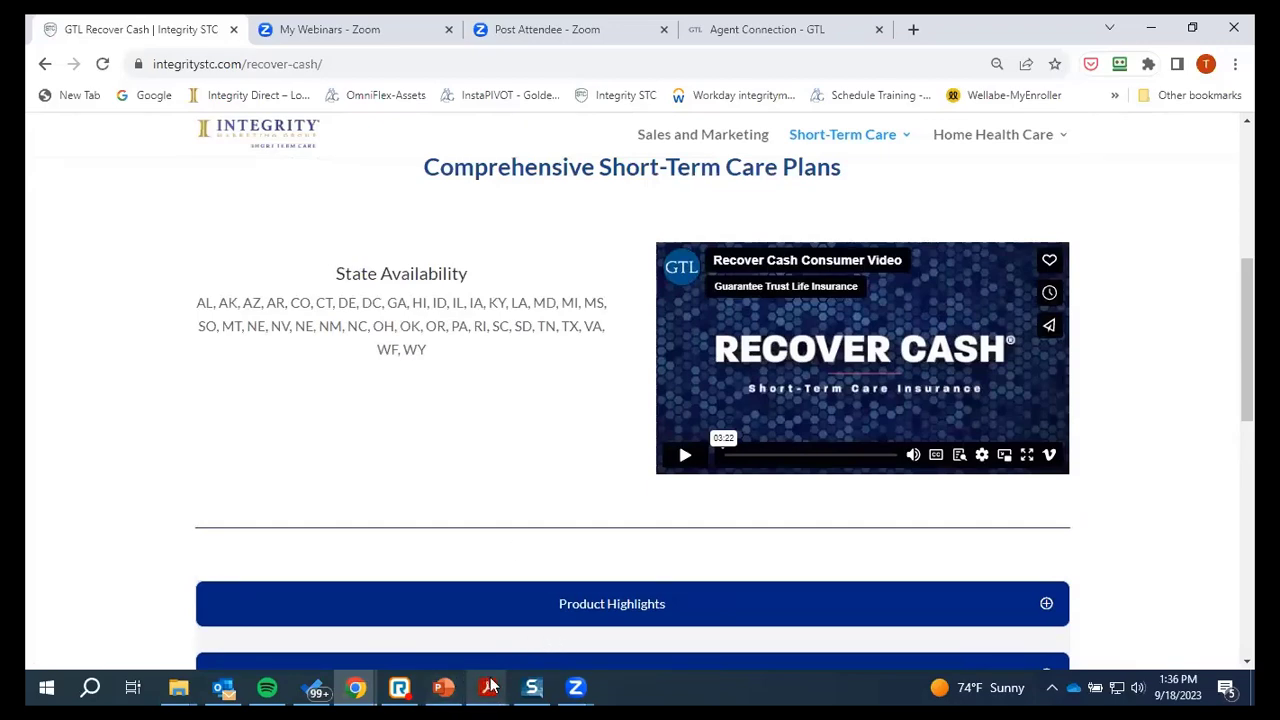
mouse_move(490, 685)
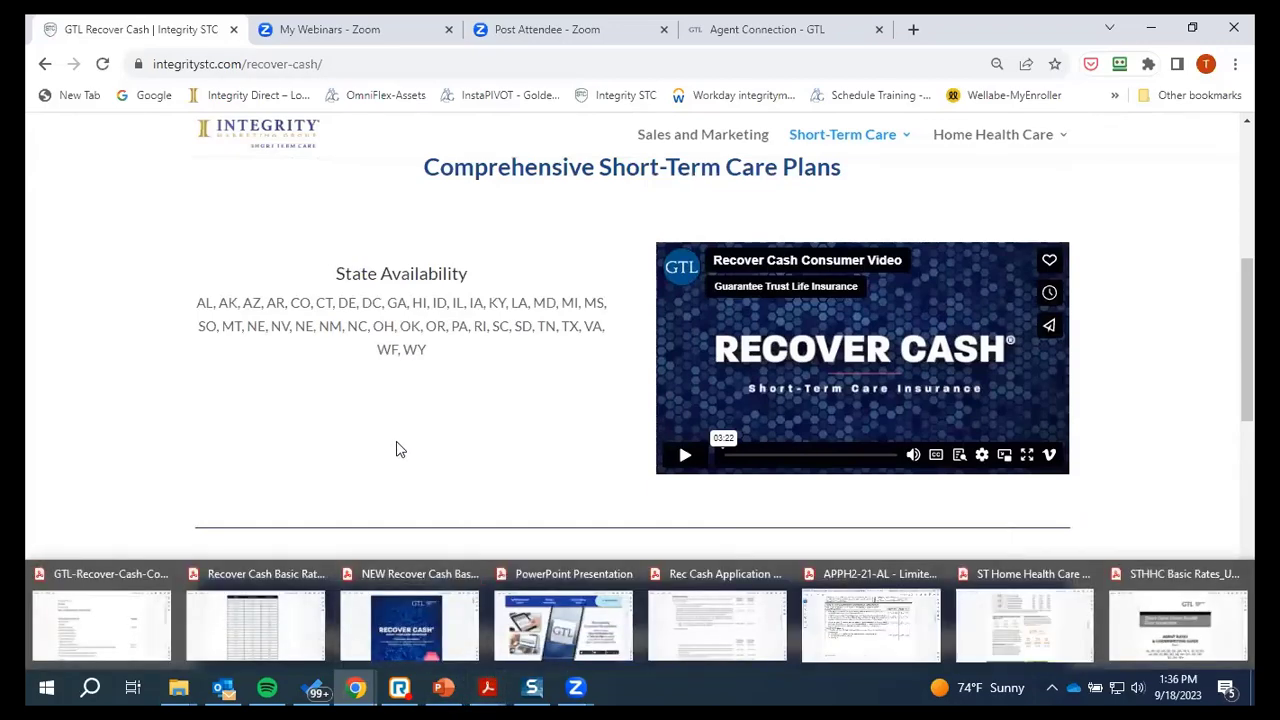
scroll(397, 449, "up", 1)
scroll(397, 443, "down", 1)
scroll(400, 449, "down", 2)
scroll(400, 449, "up", 2)
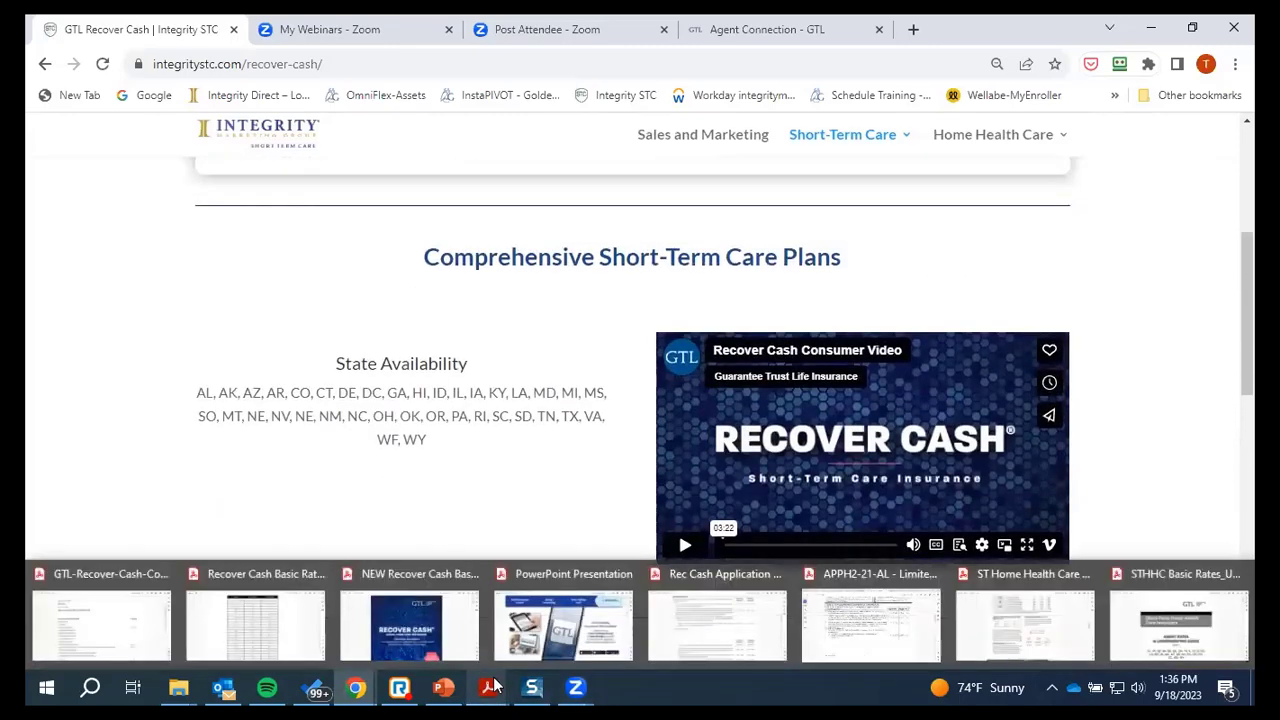
mouse_move(585, 686)
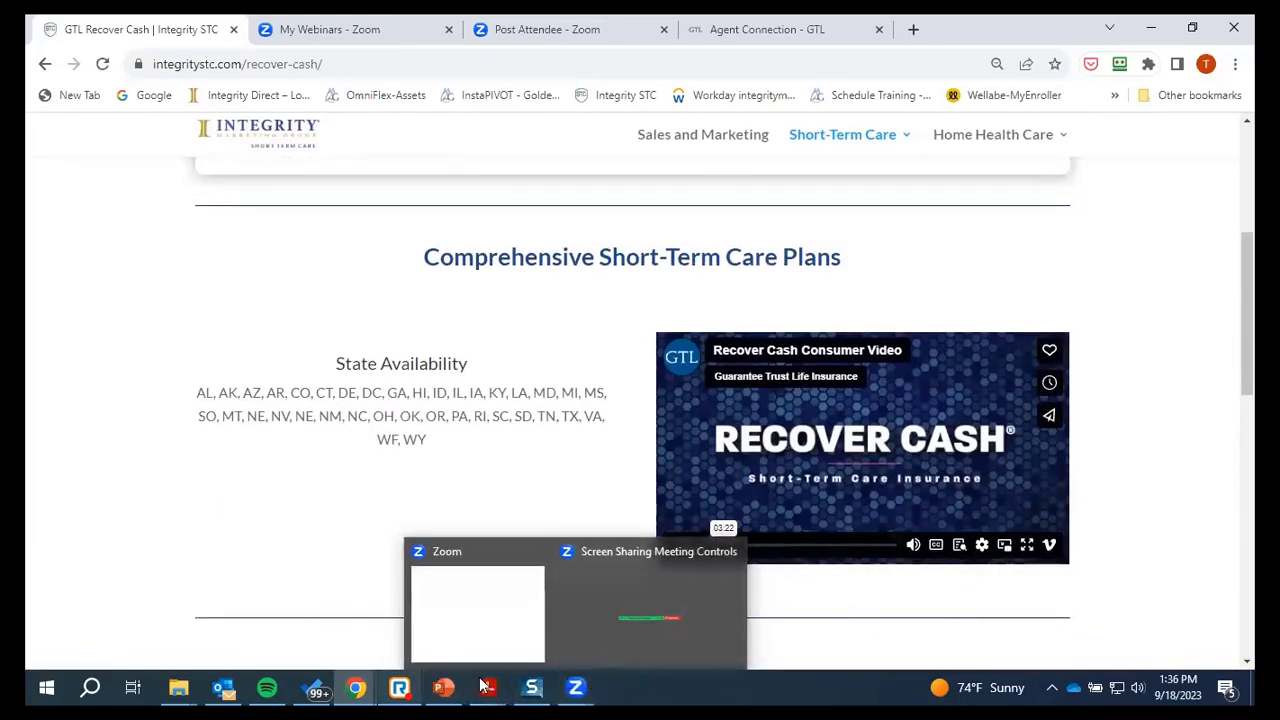
mouse_move(487, 687)
left_click(1012, 632)
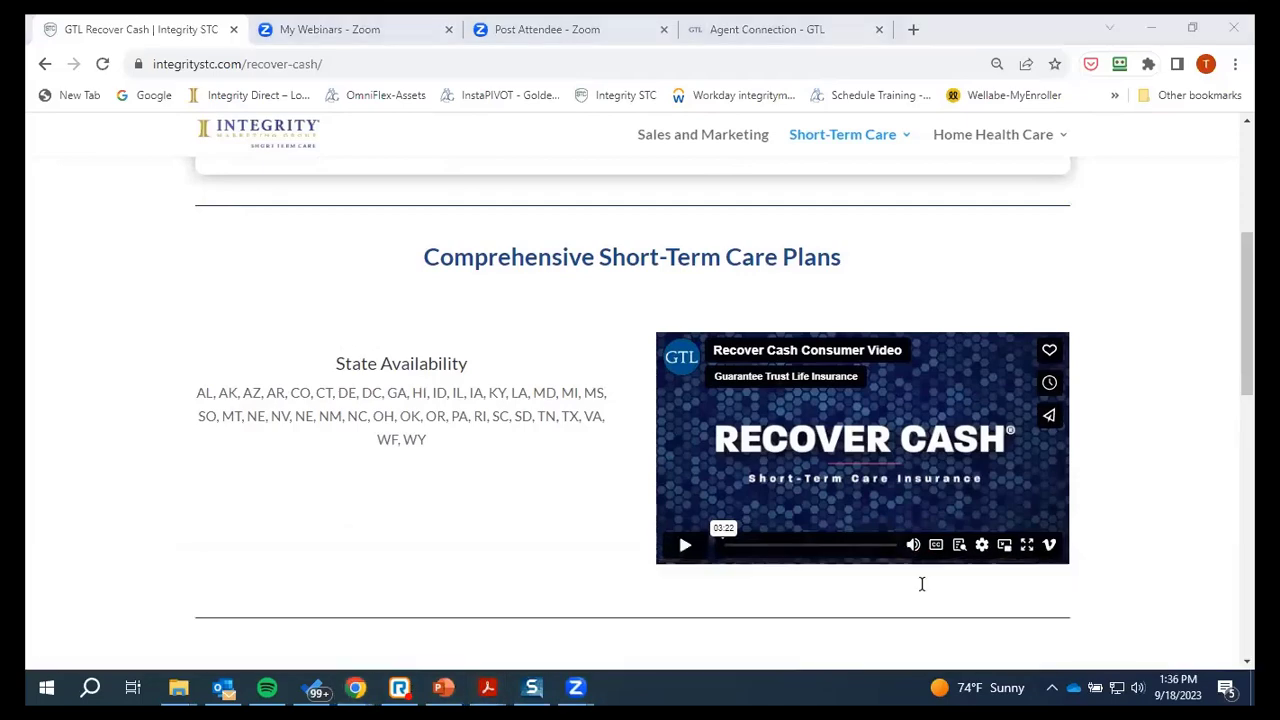
Find page 4 of the ST Home Health Care brochure, listing the critical accident and ambulance riders
scroll(658, 424, "down", 10)
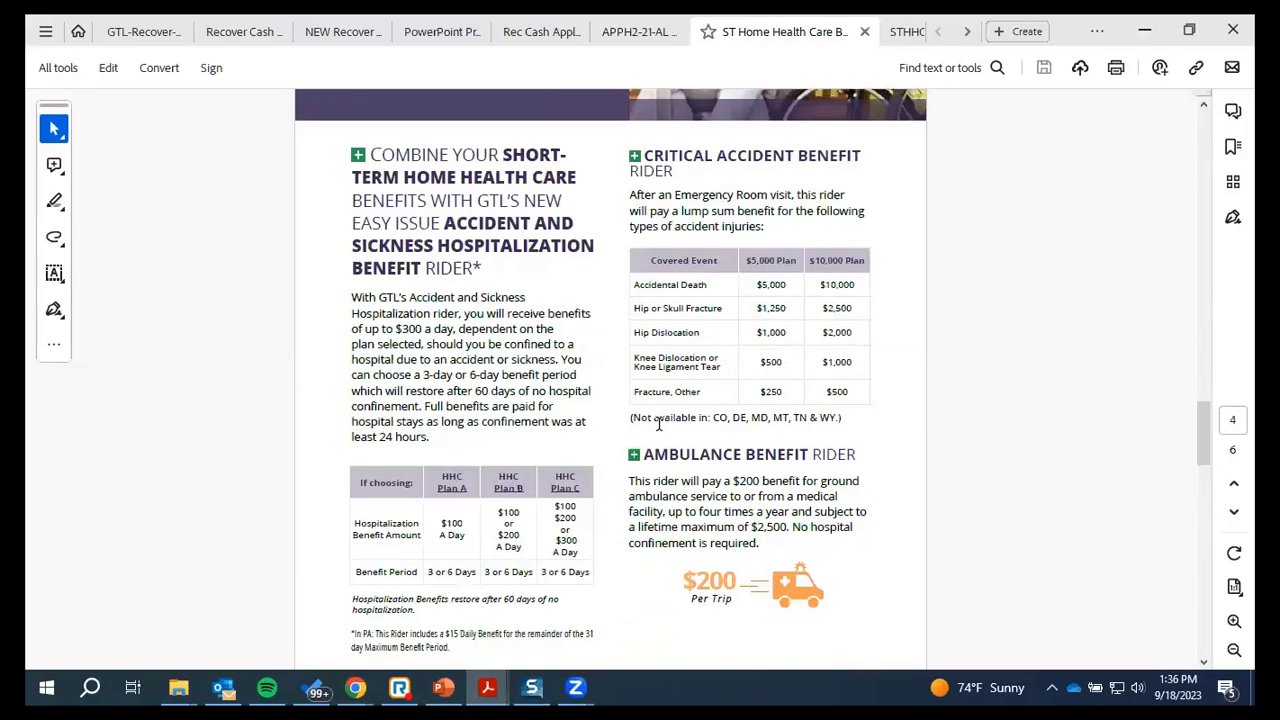
scroll(658, 424, "down", 1)
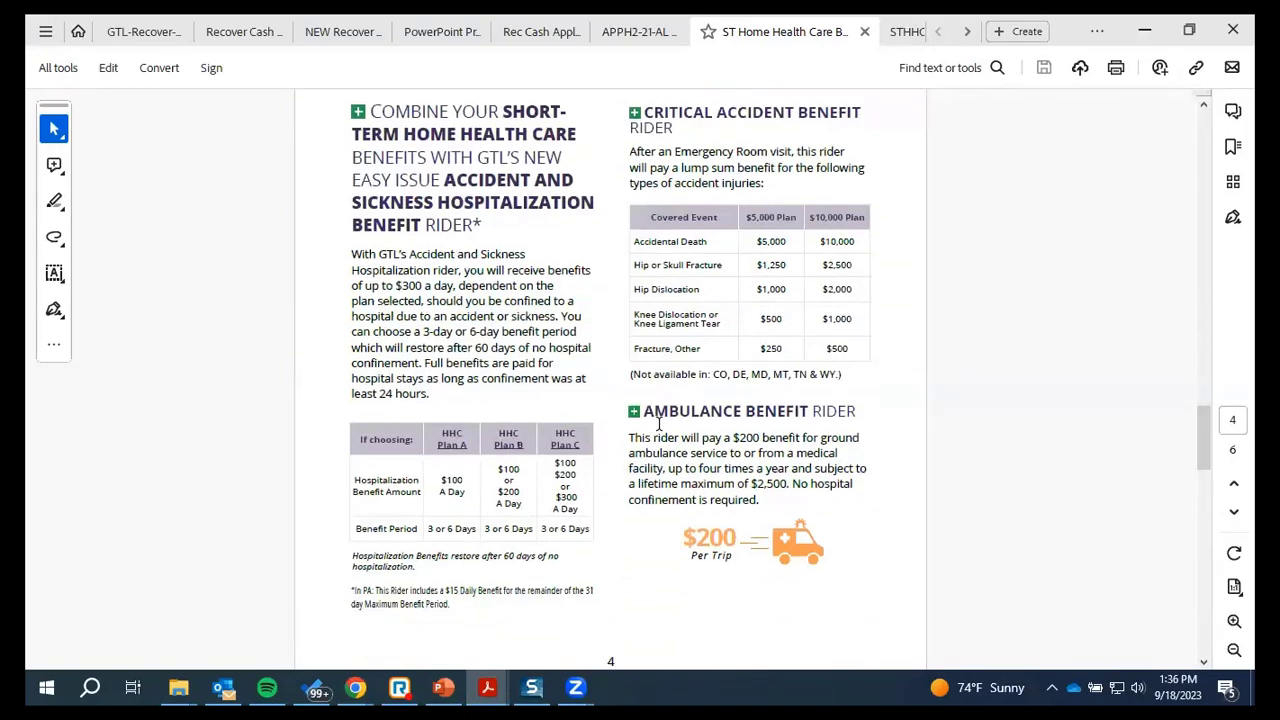
scroll(658, 424, "down", 10)
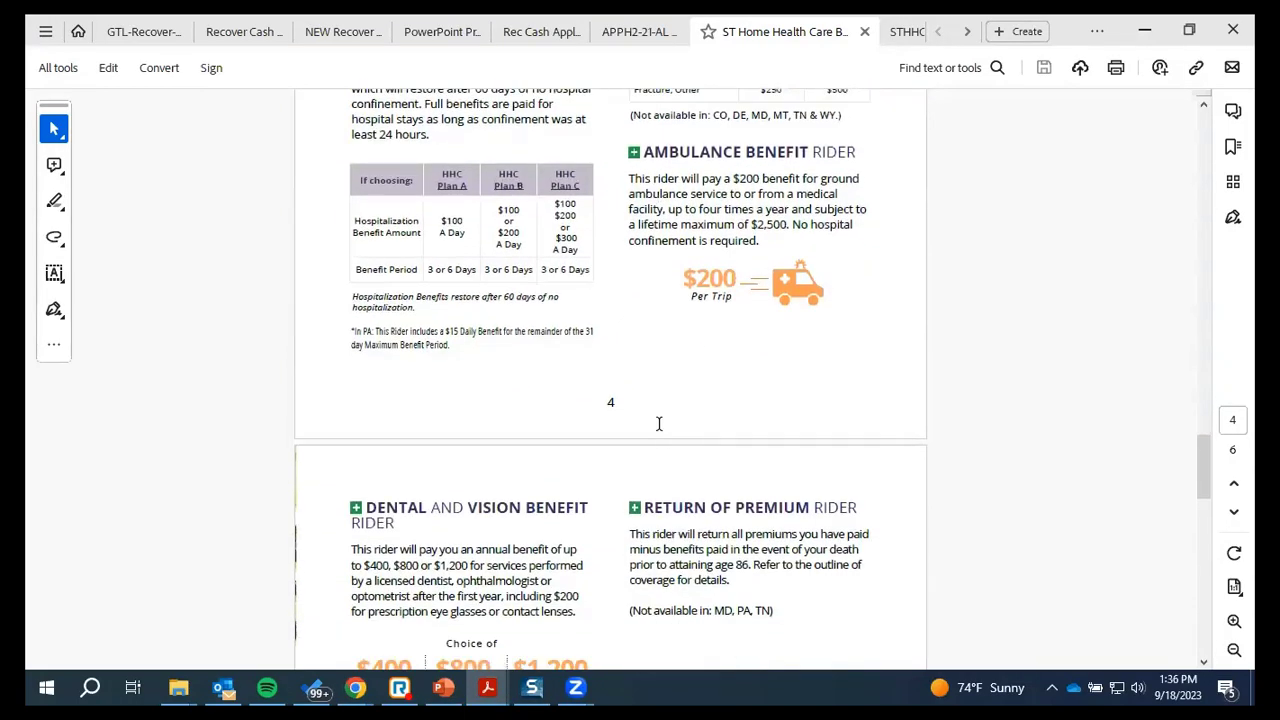
scroll(660, 430, "down", 20)
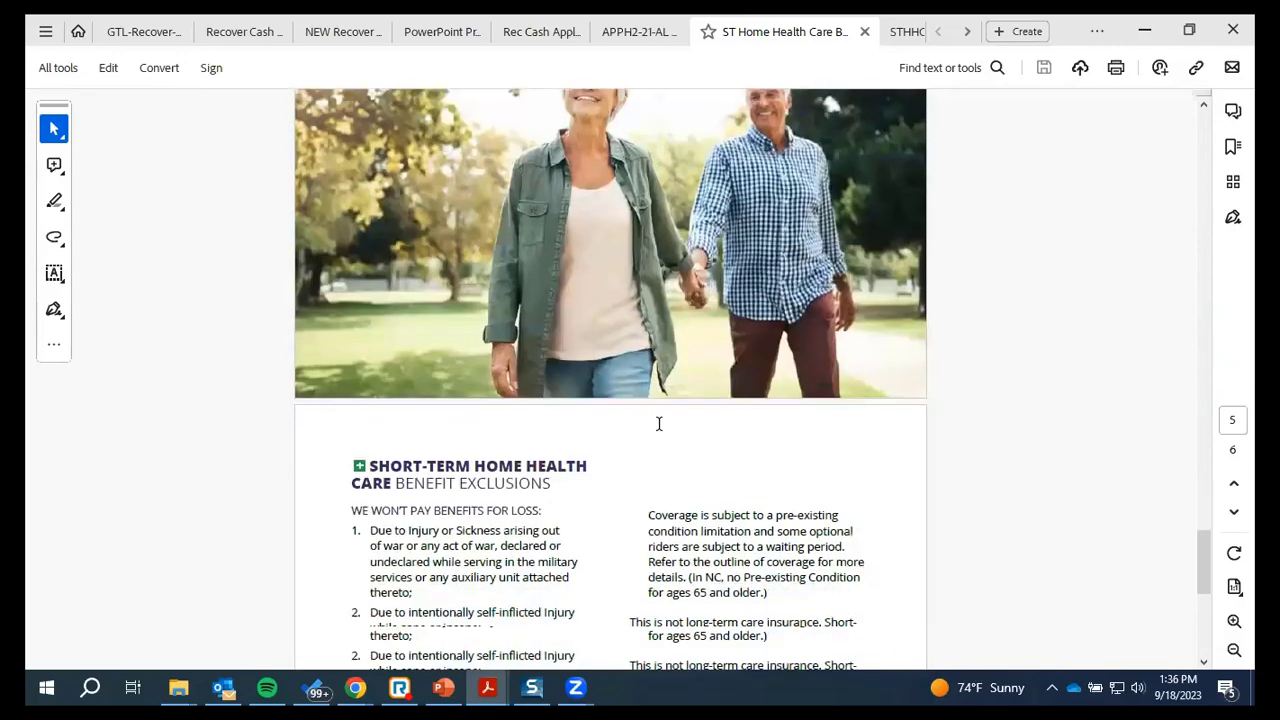
scroll(658, 424, "down", 8)
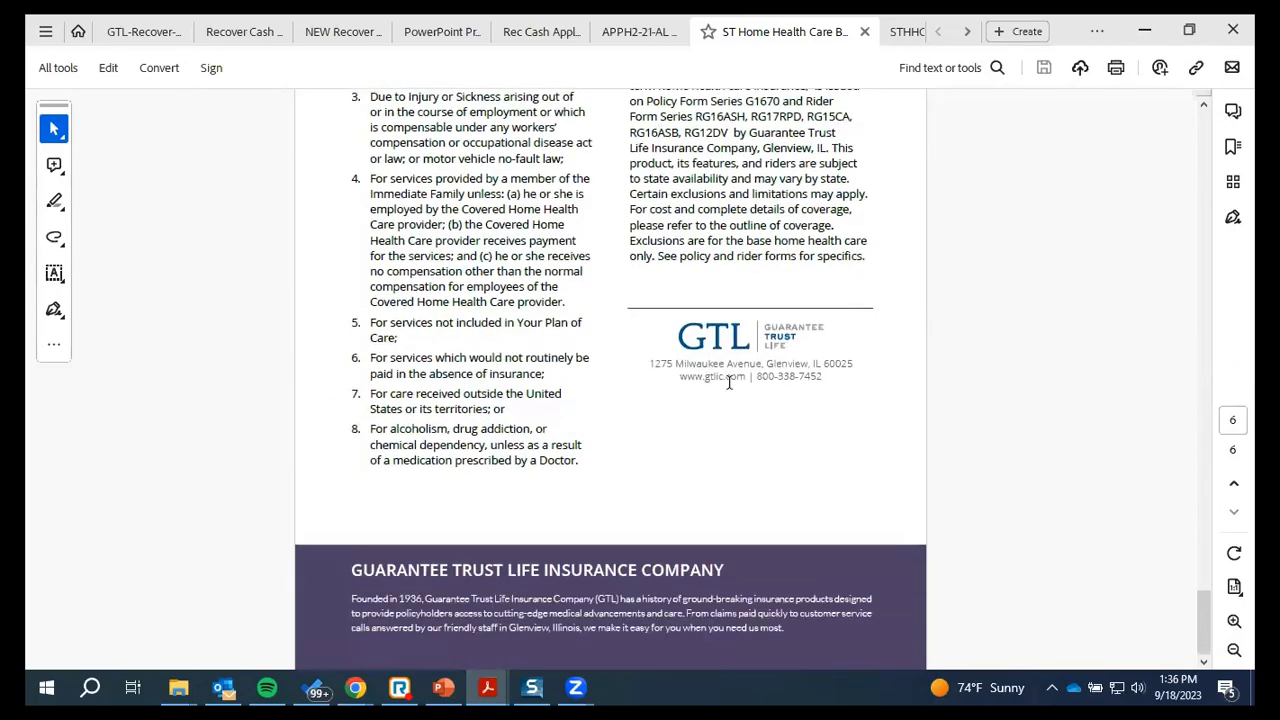
scroll(645, 364, "up", 5)
scroll(645, 366, "up", 20)
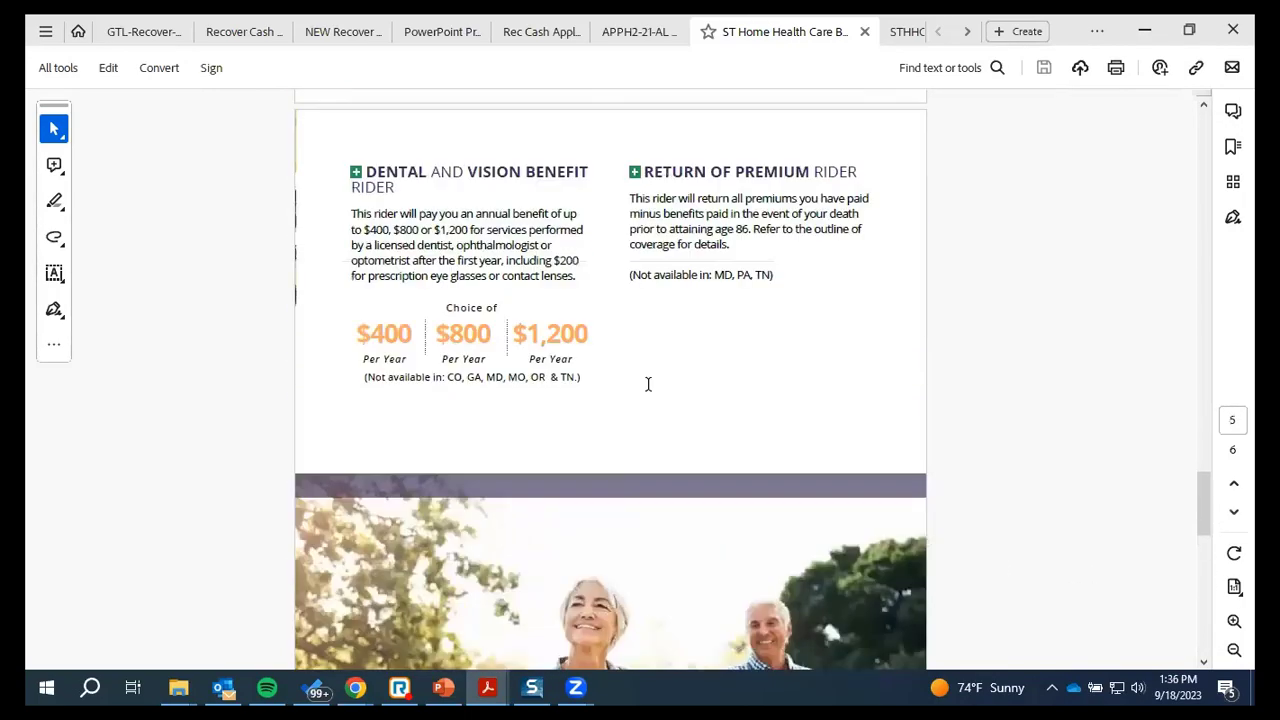
scroll(650, 390, "up", 15)
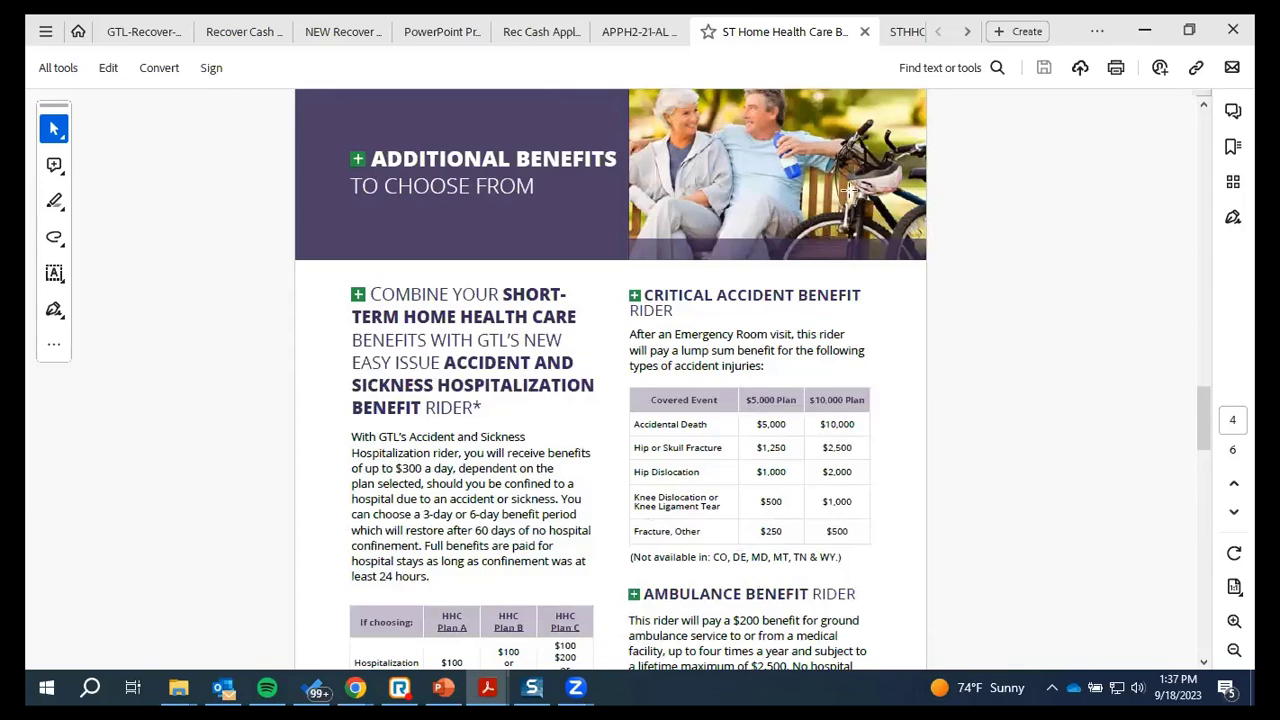
Show the STHHC Basic Rates PDF at the Short-Term Home Health Care Agent Rates & Underwriting Guide cover
left_click(906, 34)
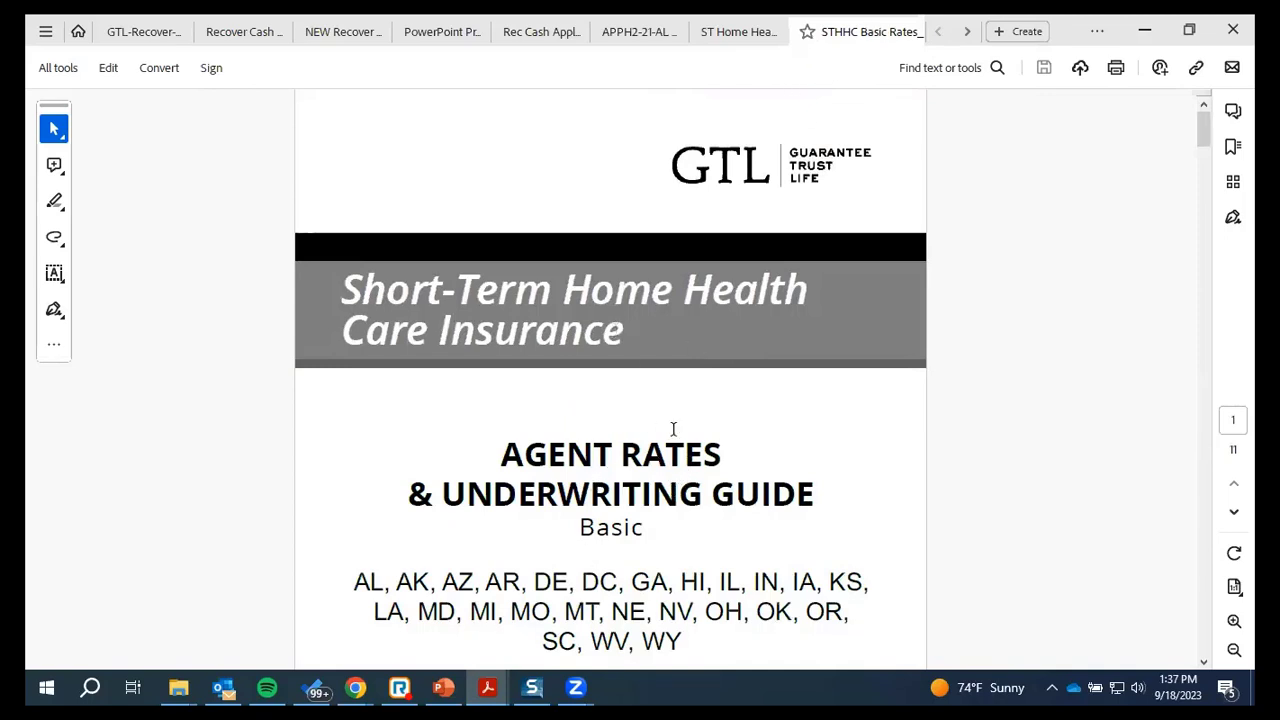
scroll(690, 400, "down", 2)
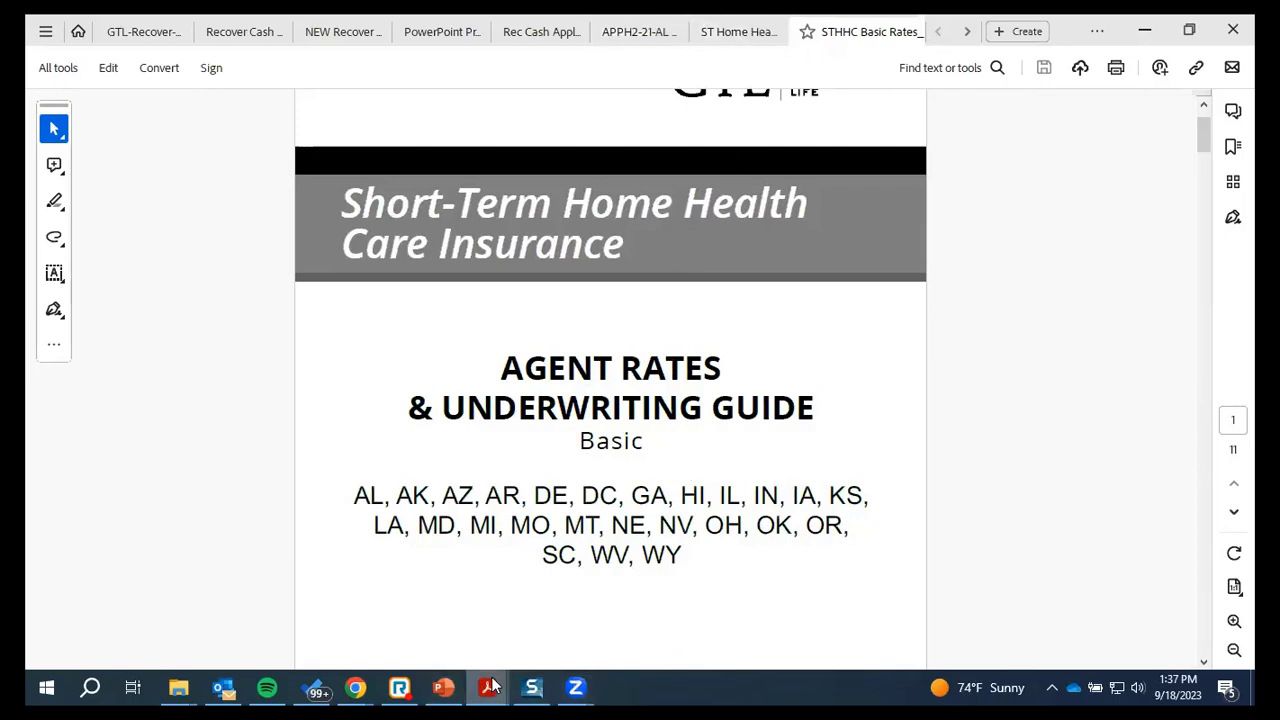
mouse_move(491, 685)
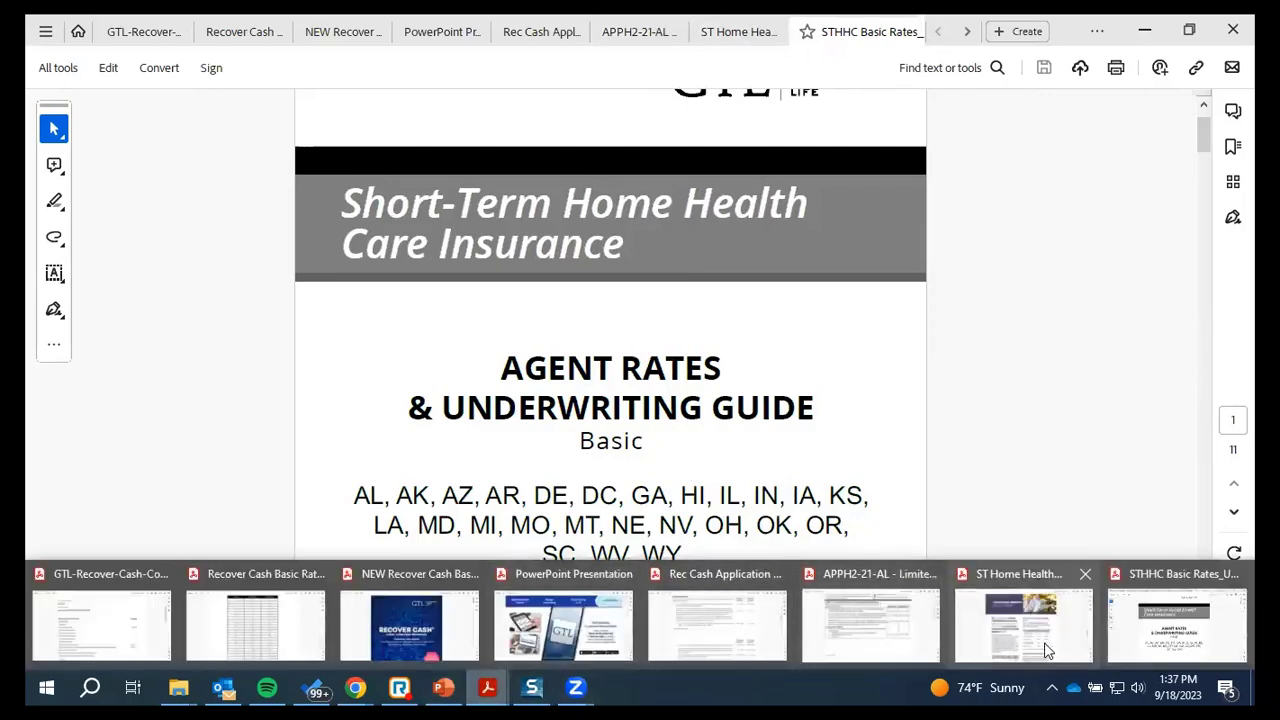
Switch Acrobat to the APPH2-21-AL application at page 2's Step 3 medical questions
left_click(877, 640)
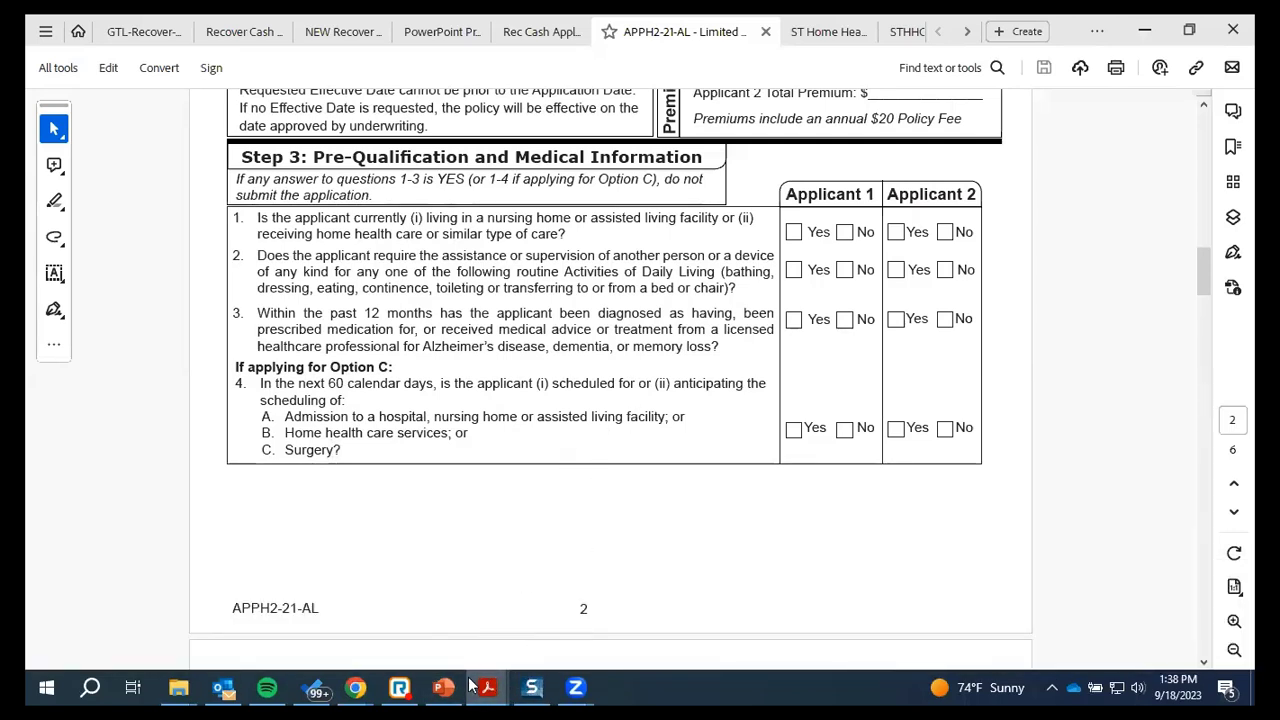
Bring the GTL Recover Cash page forward and browse its plans, state availability and consumer video
mouse_move(366, 686)
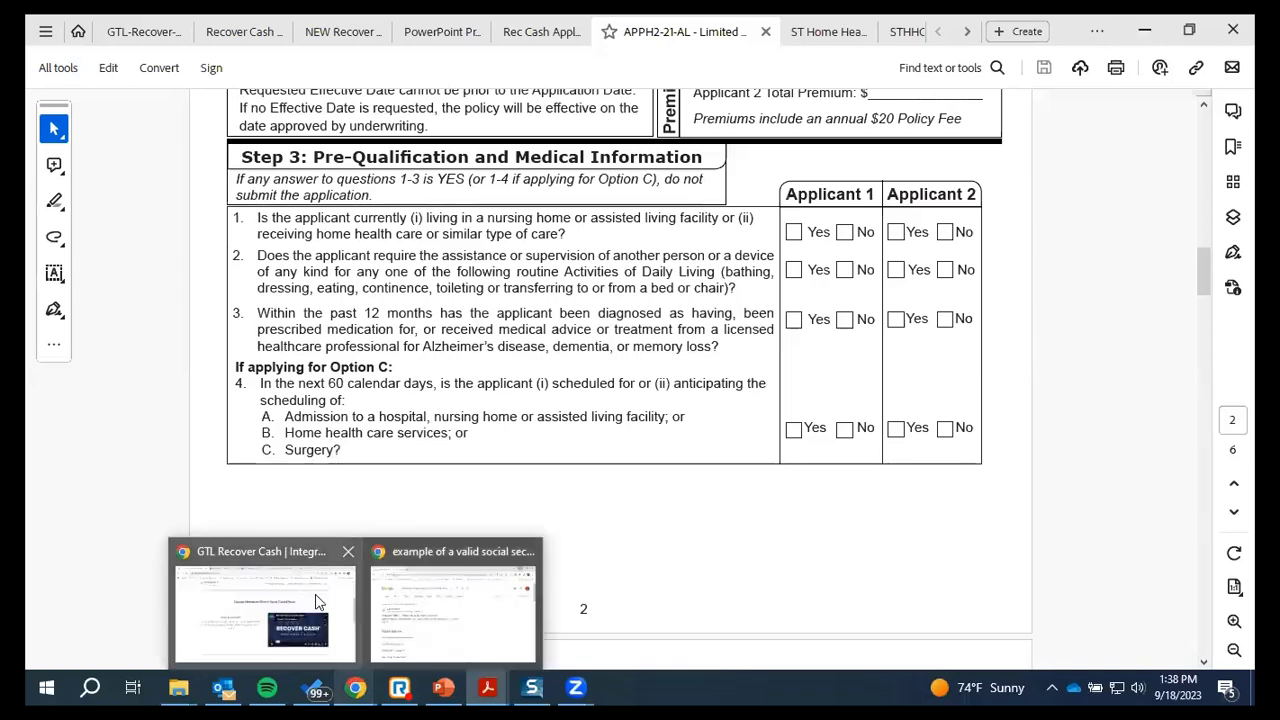
left_click(270, 600)
scroll(514, 371, "up", 2)
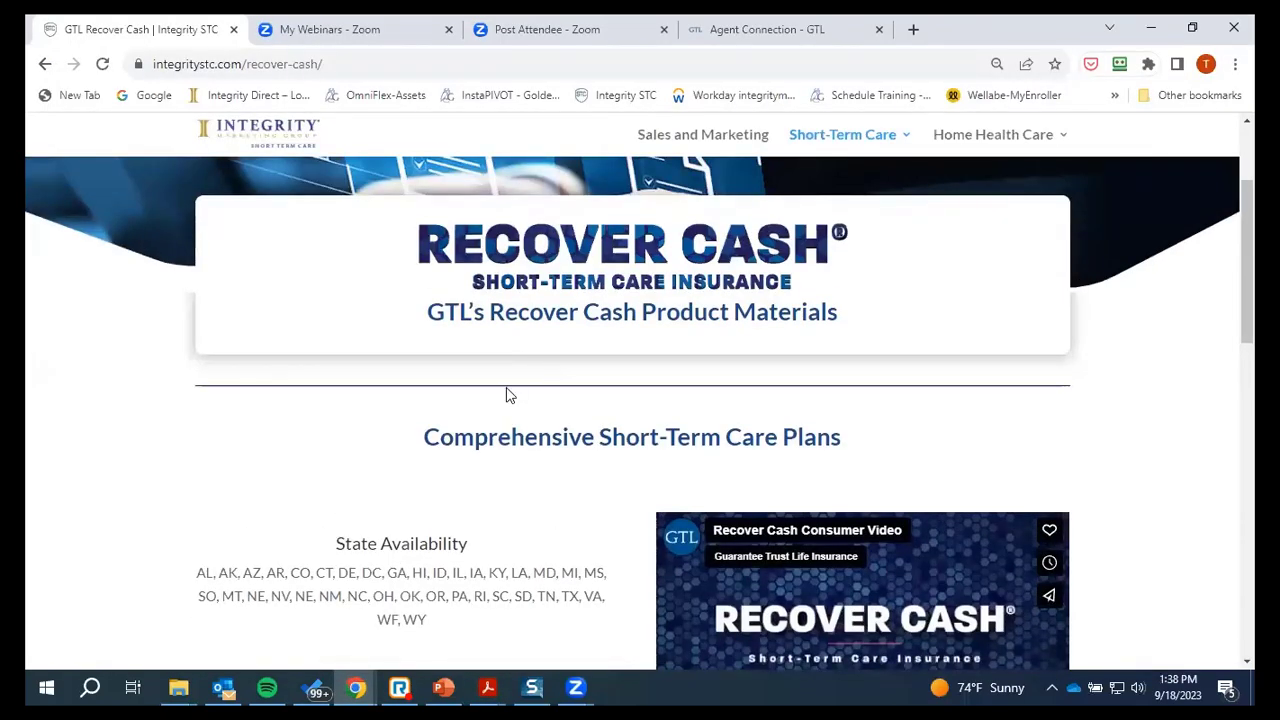
scroll(508, 392, "up", 2)
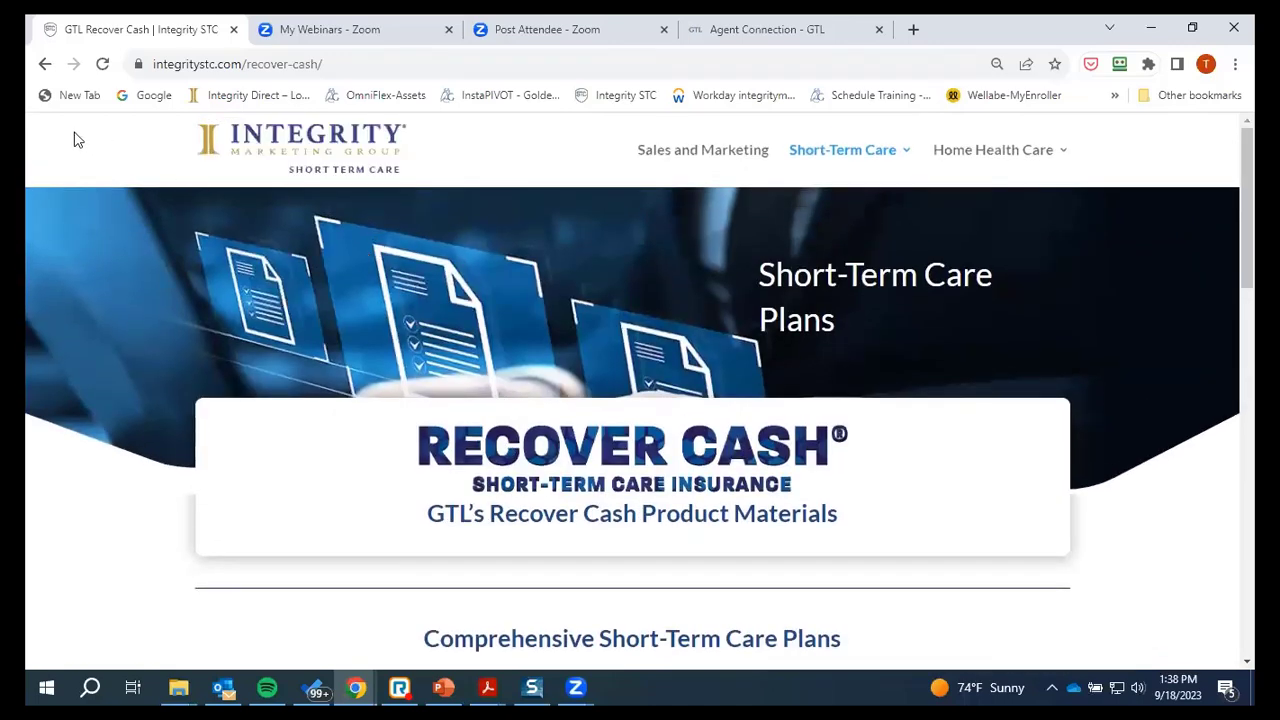
scroll(552, 480, "down", 3)
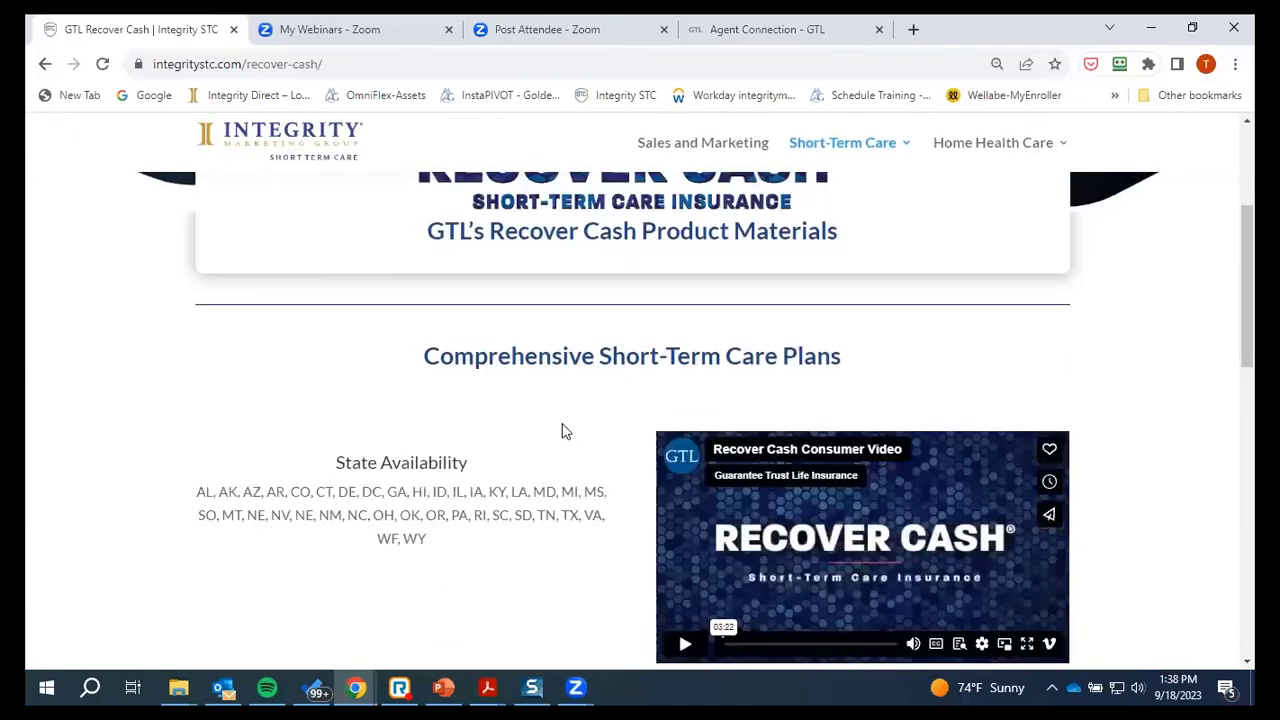
scroll(445, 424, "down", 3)
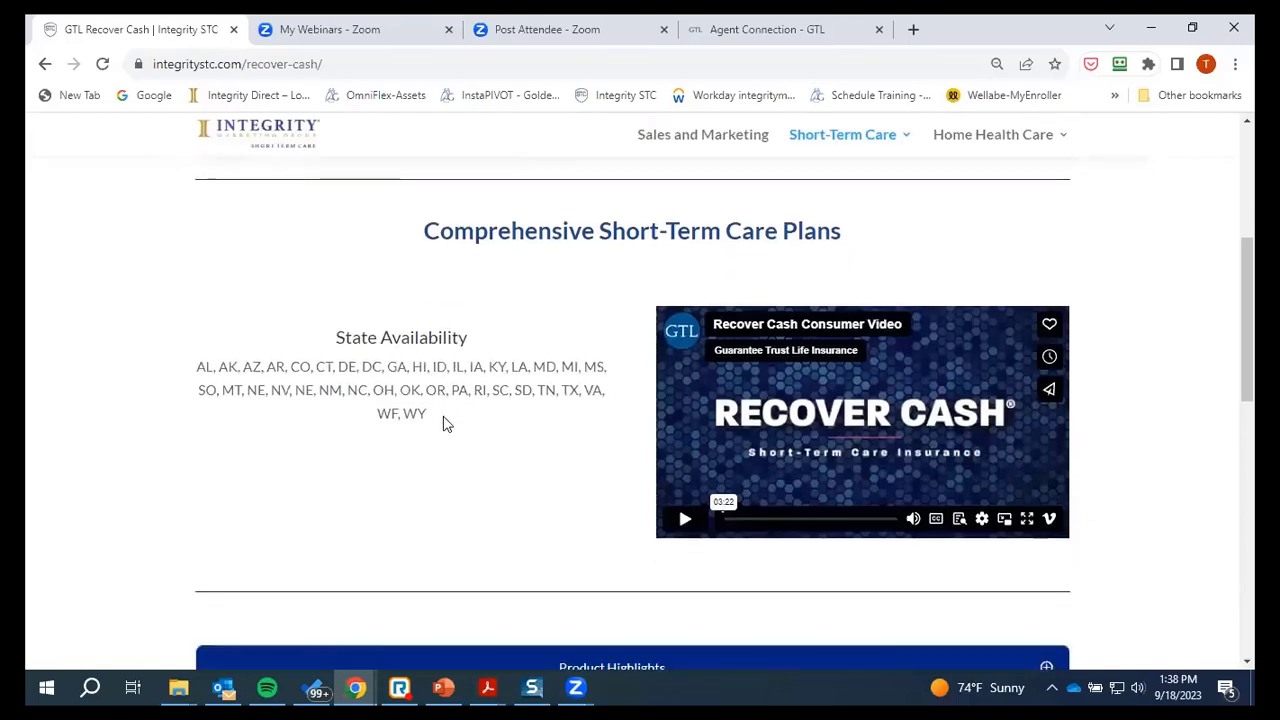
scroll(703, 465, "down", 3)
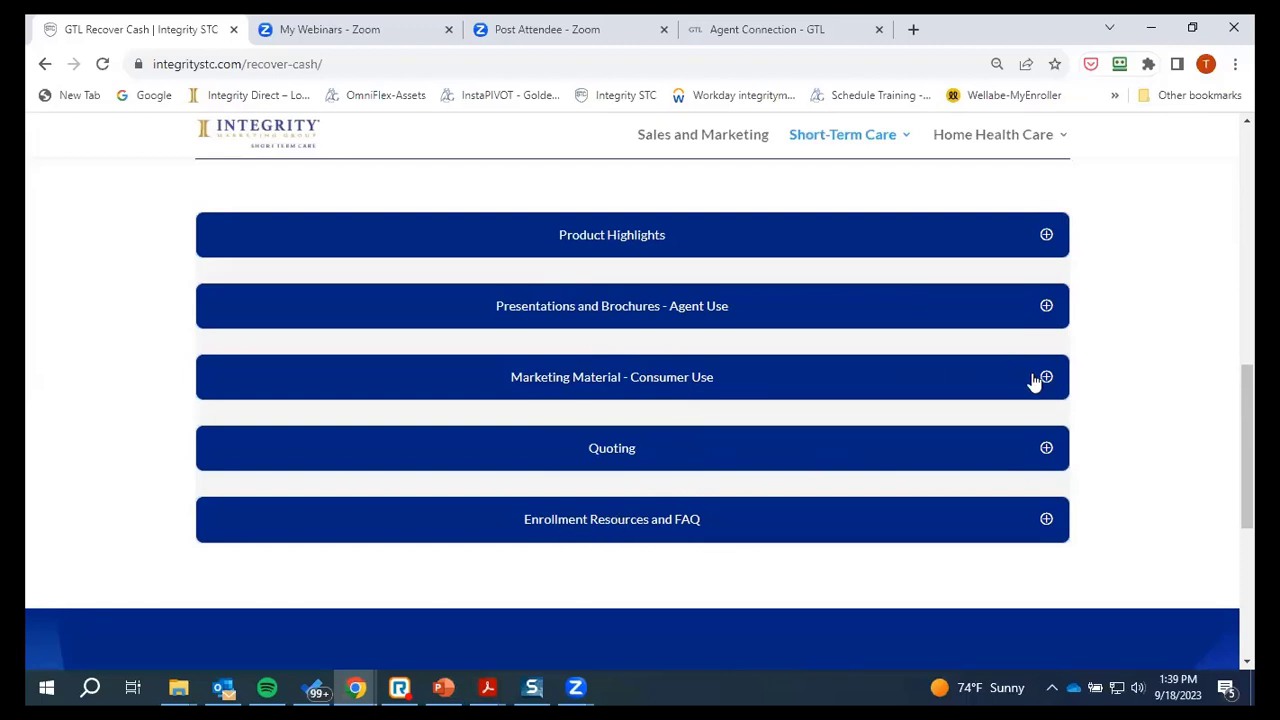
scroll(469, 309, "up", 3)
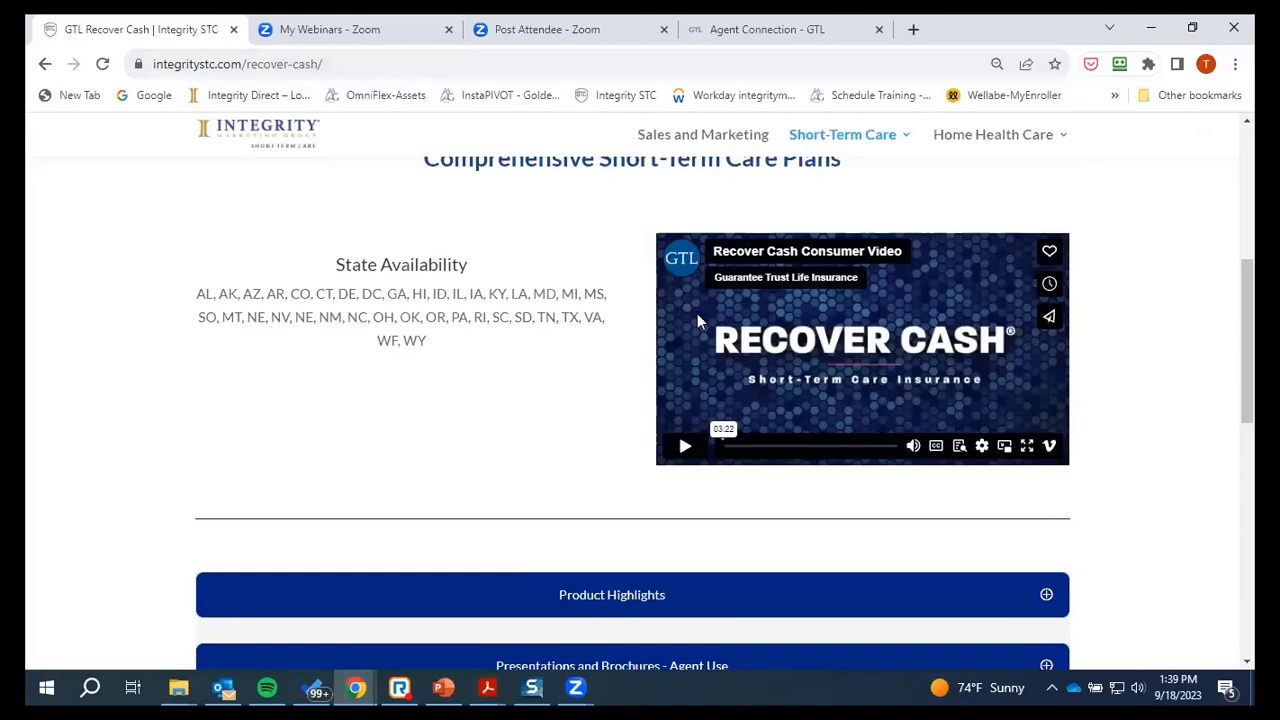
scroll(640, 355, "up", 2)
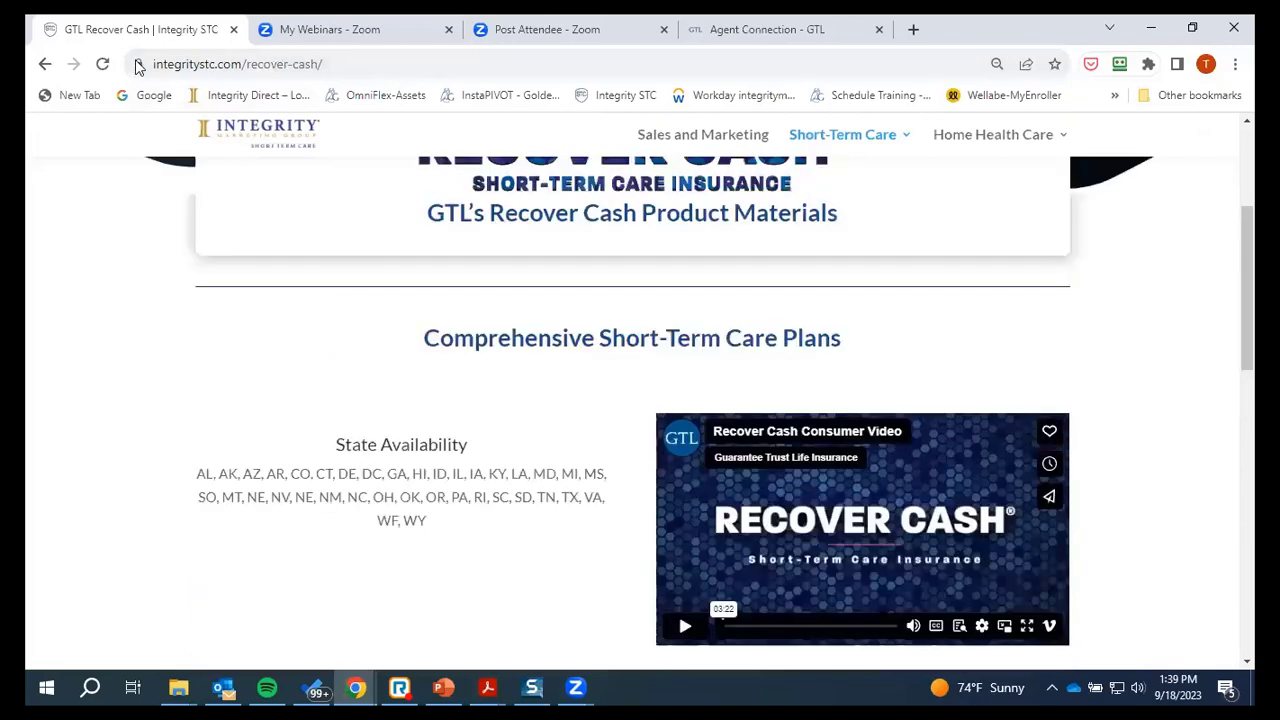
Go back to the Integrity STC home page and scroll through it
left_click(45, 64)
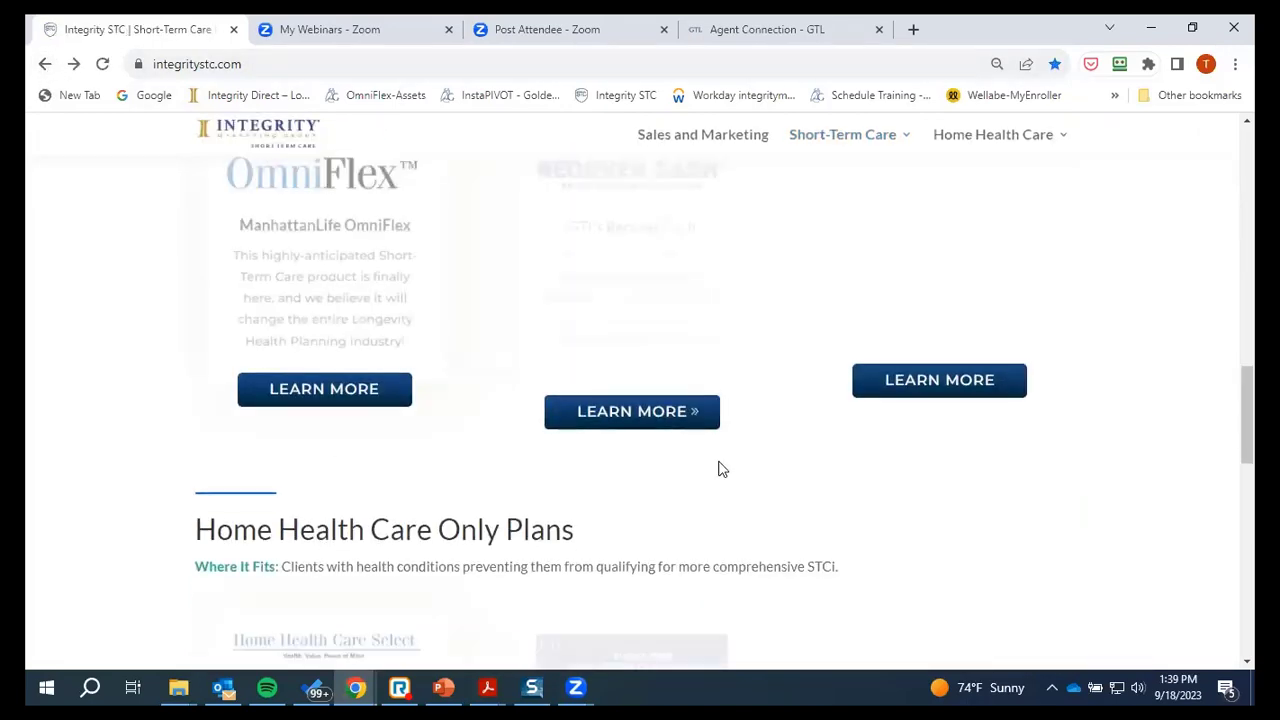
scroll(809, 334, "up", 1)
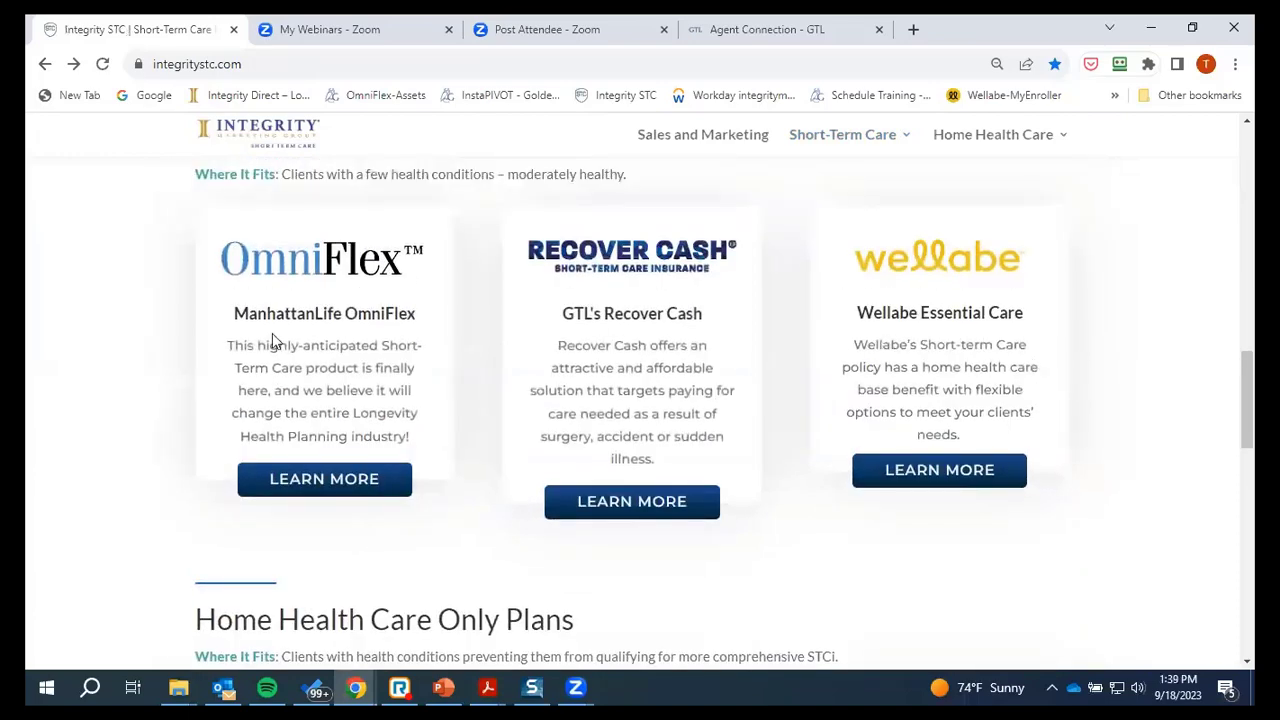
scroll(727, 346, "up", 1)
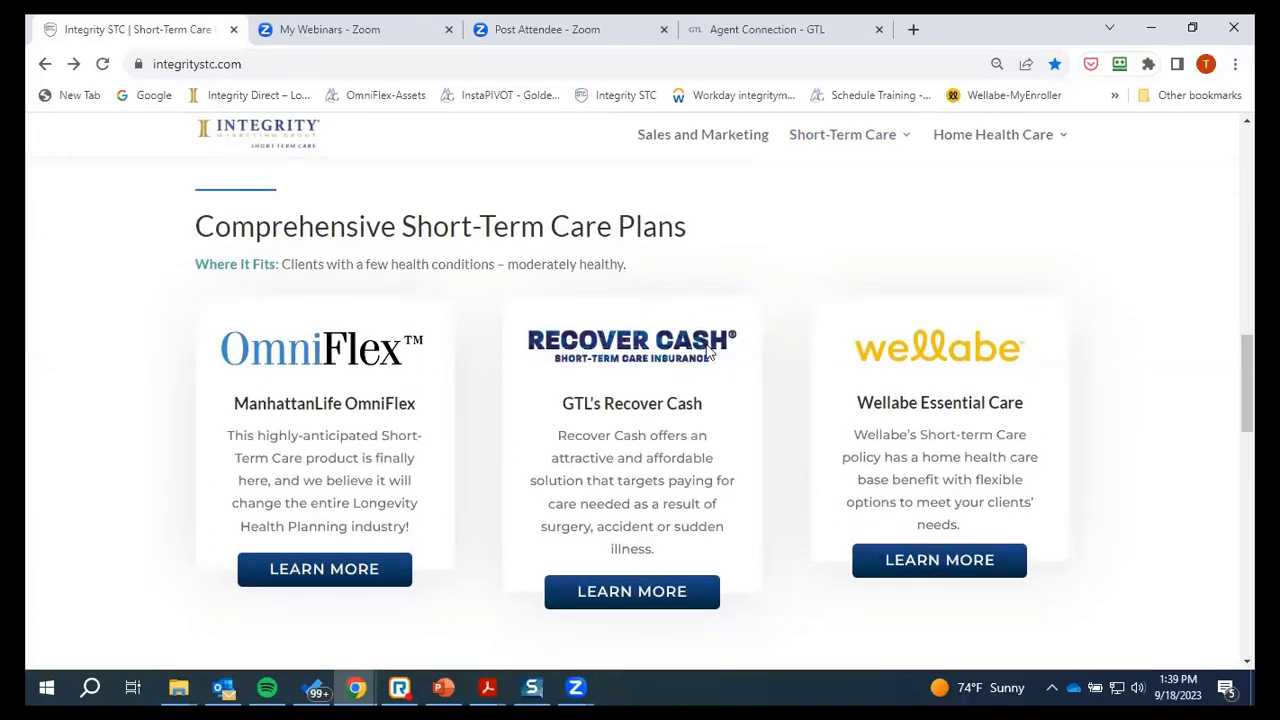
scroll(678, 396, "down", 4)
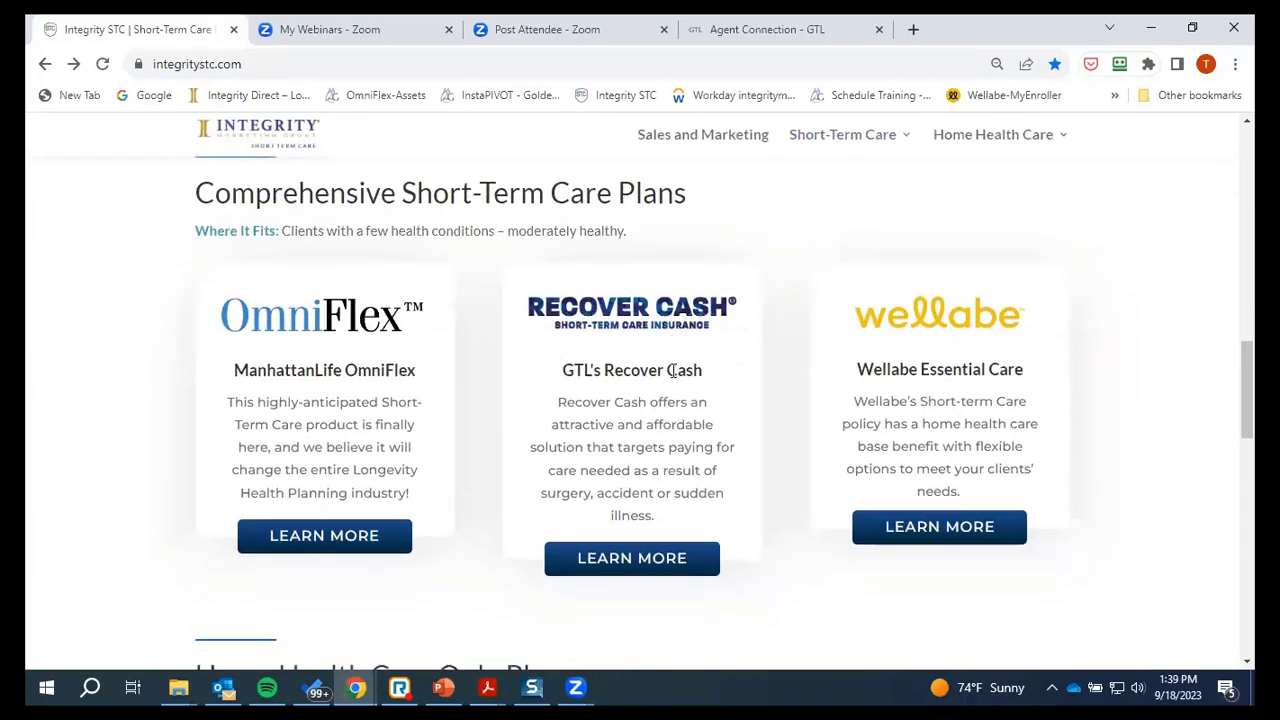
scroll(678, 396, "down", 2)
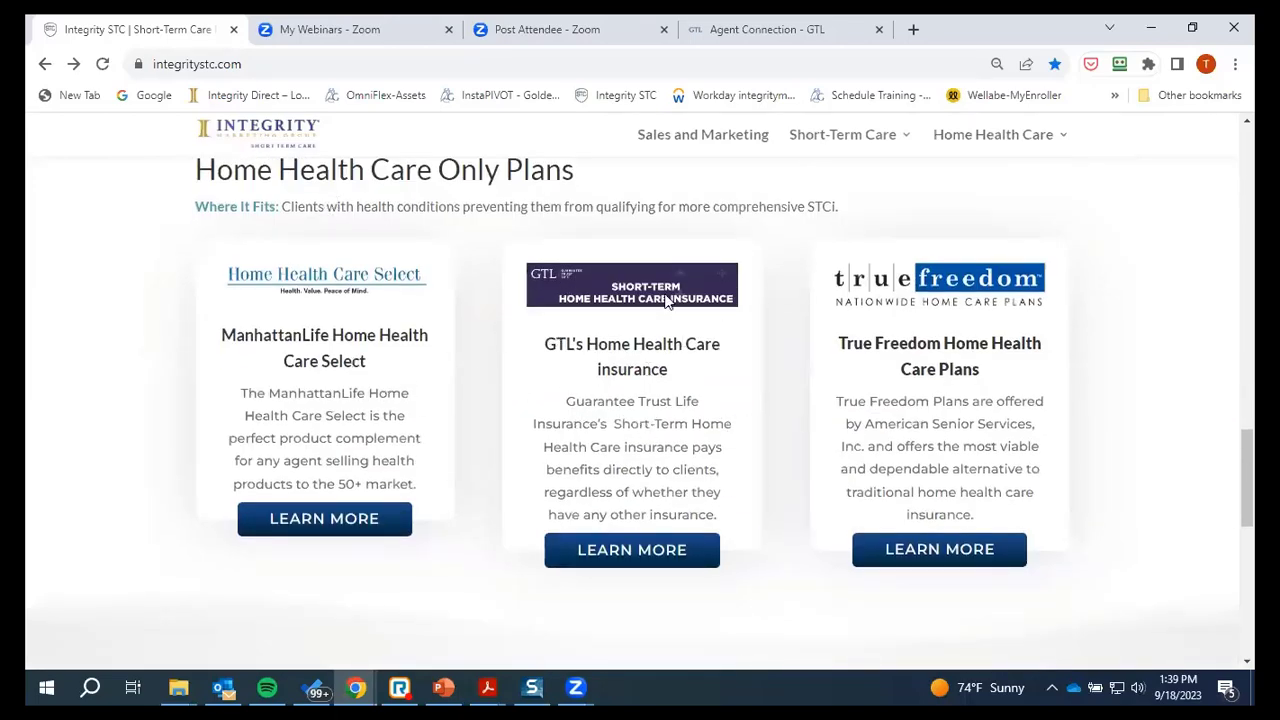
scroll(731, 346, "up", 9)
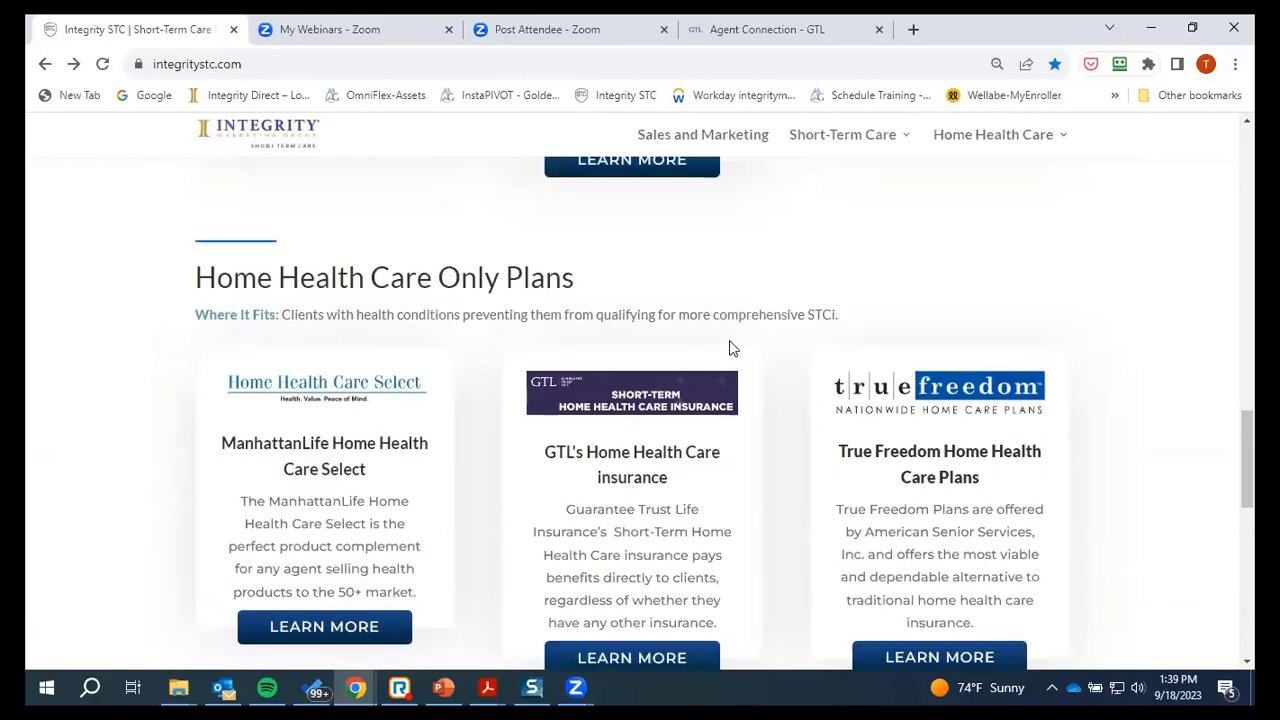
scroll(722, 347, "up", 5)
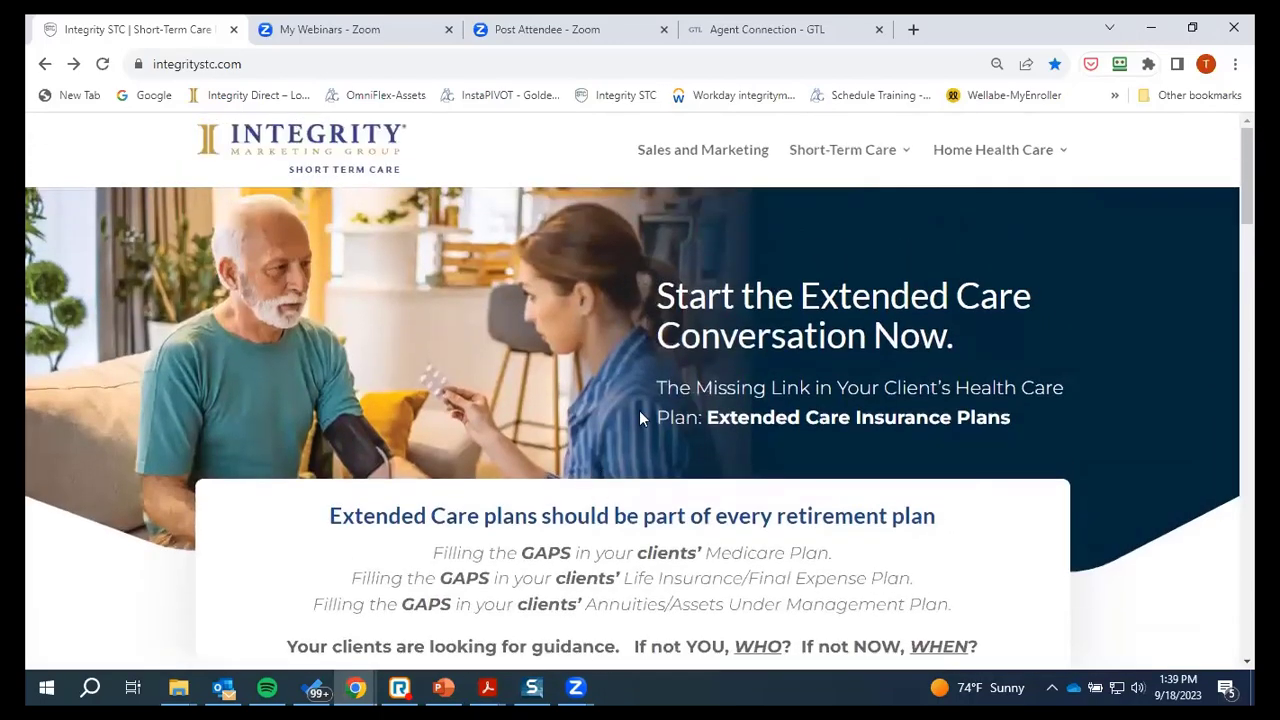
scroll(466, 466, "down", 10)
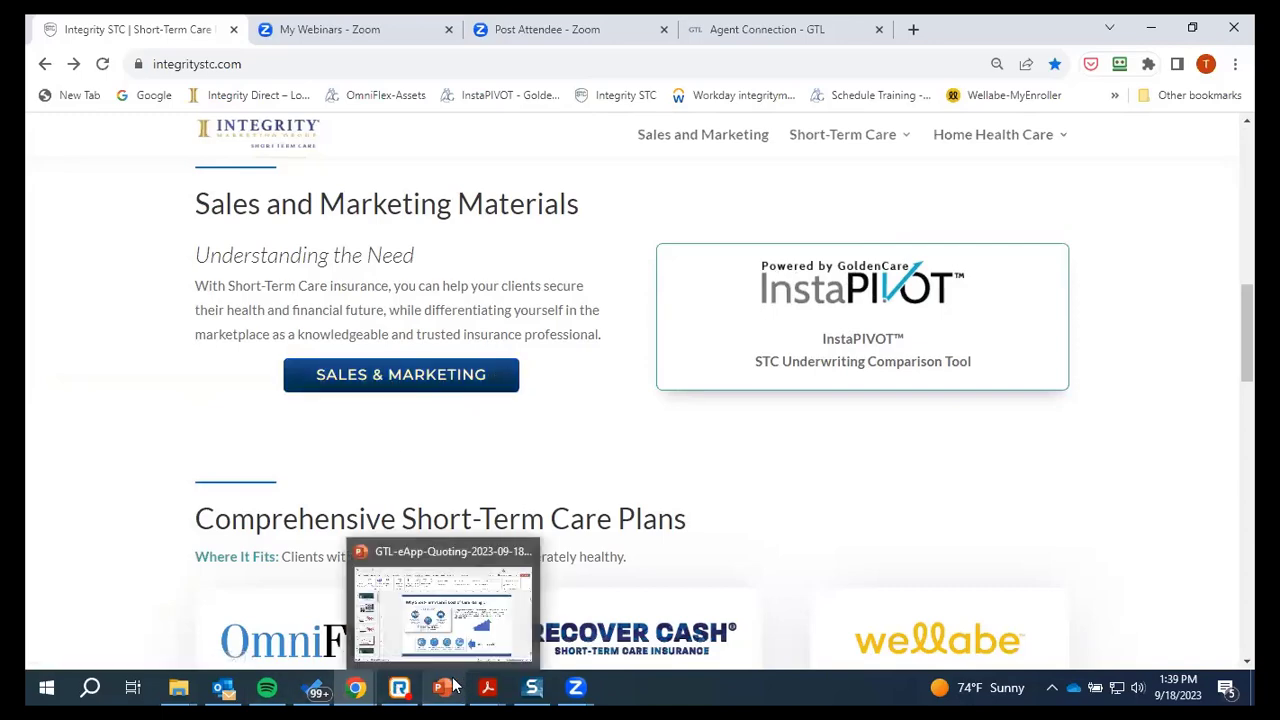
Play the GTL-eApp-Quoting deck full screen from slide 6, the 'Contact Your Marketer!' thank-you slide
key("alt+Tab")
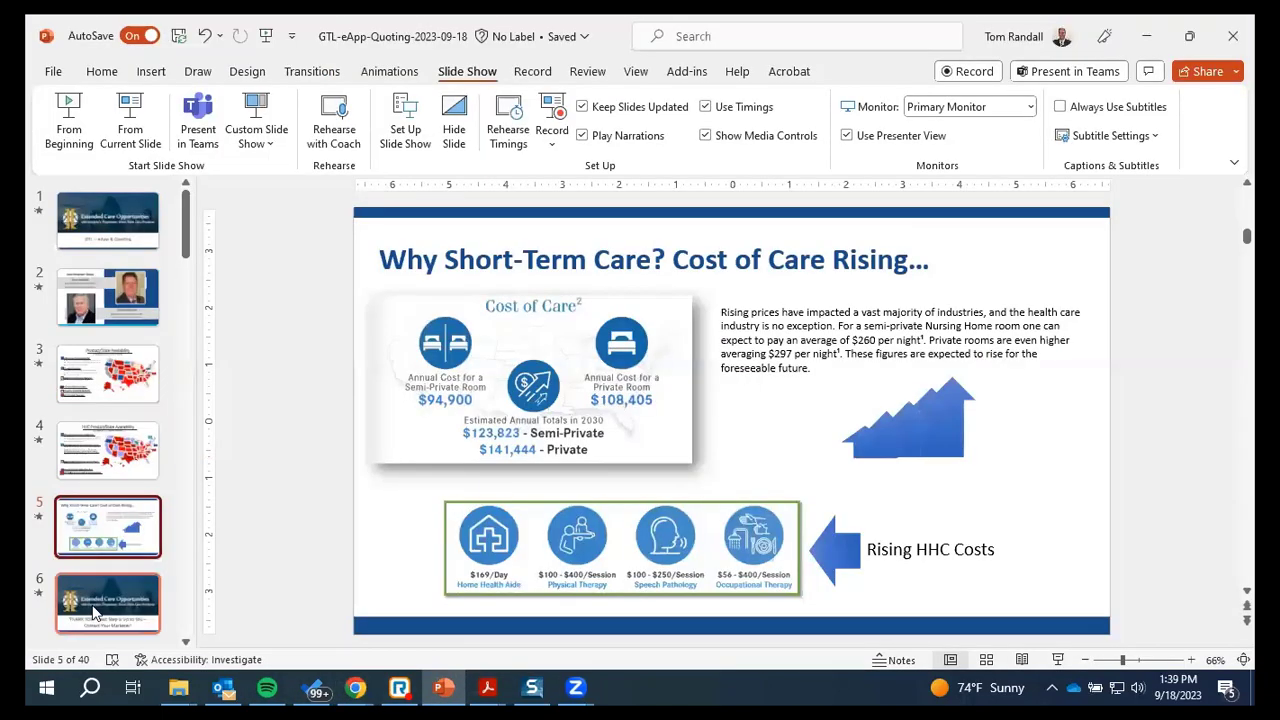
left_click(107, 603)
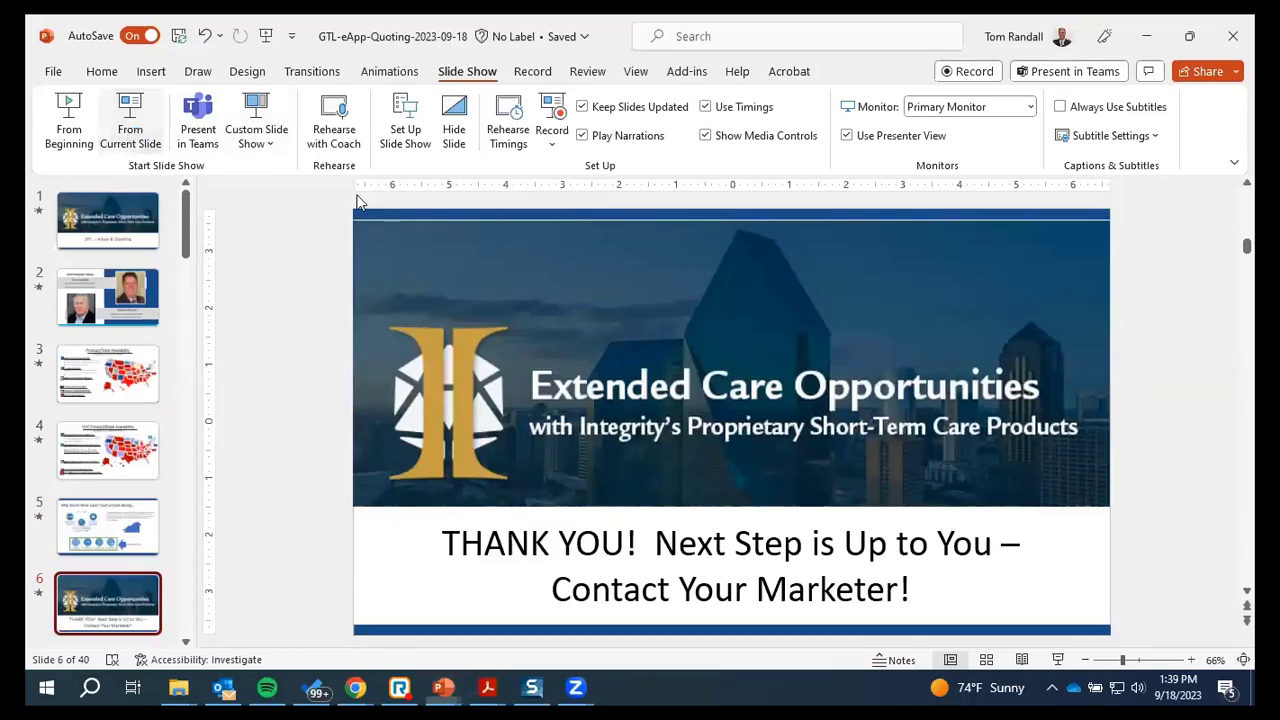
left_click(125, 150)
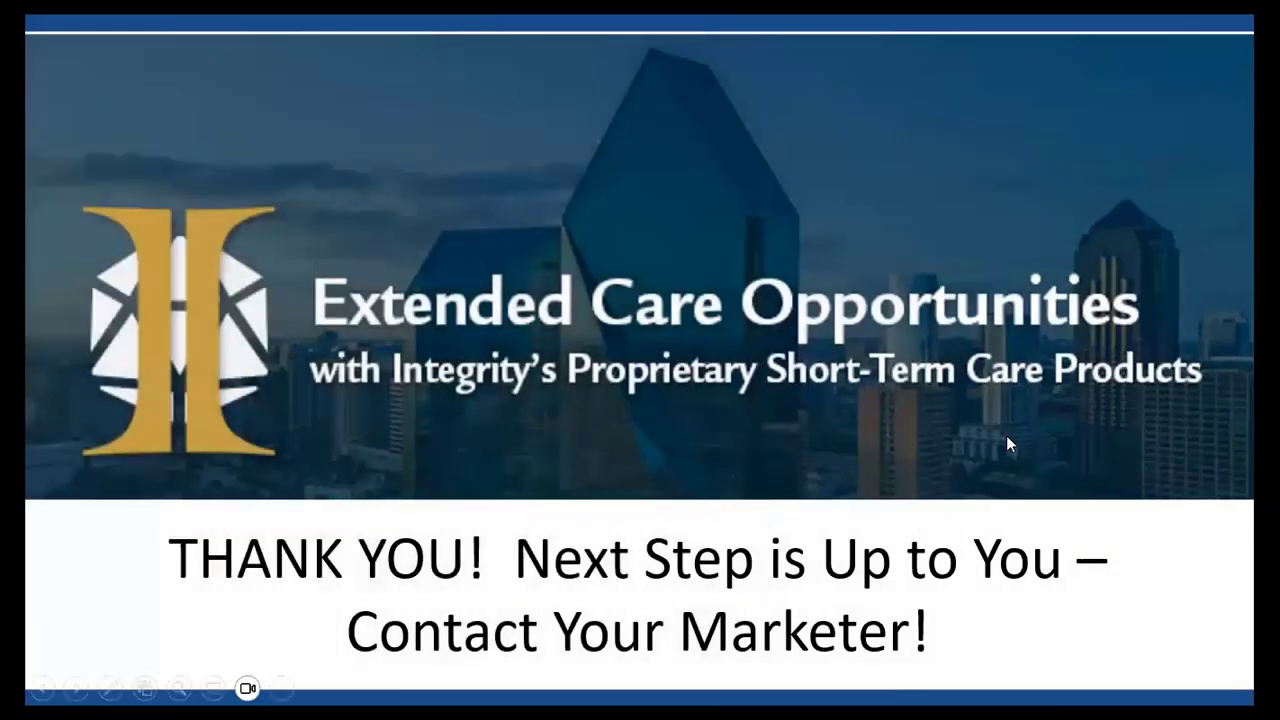